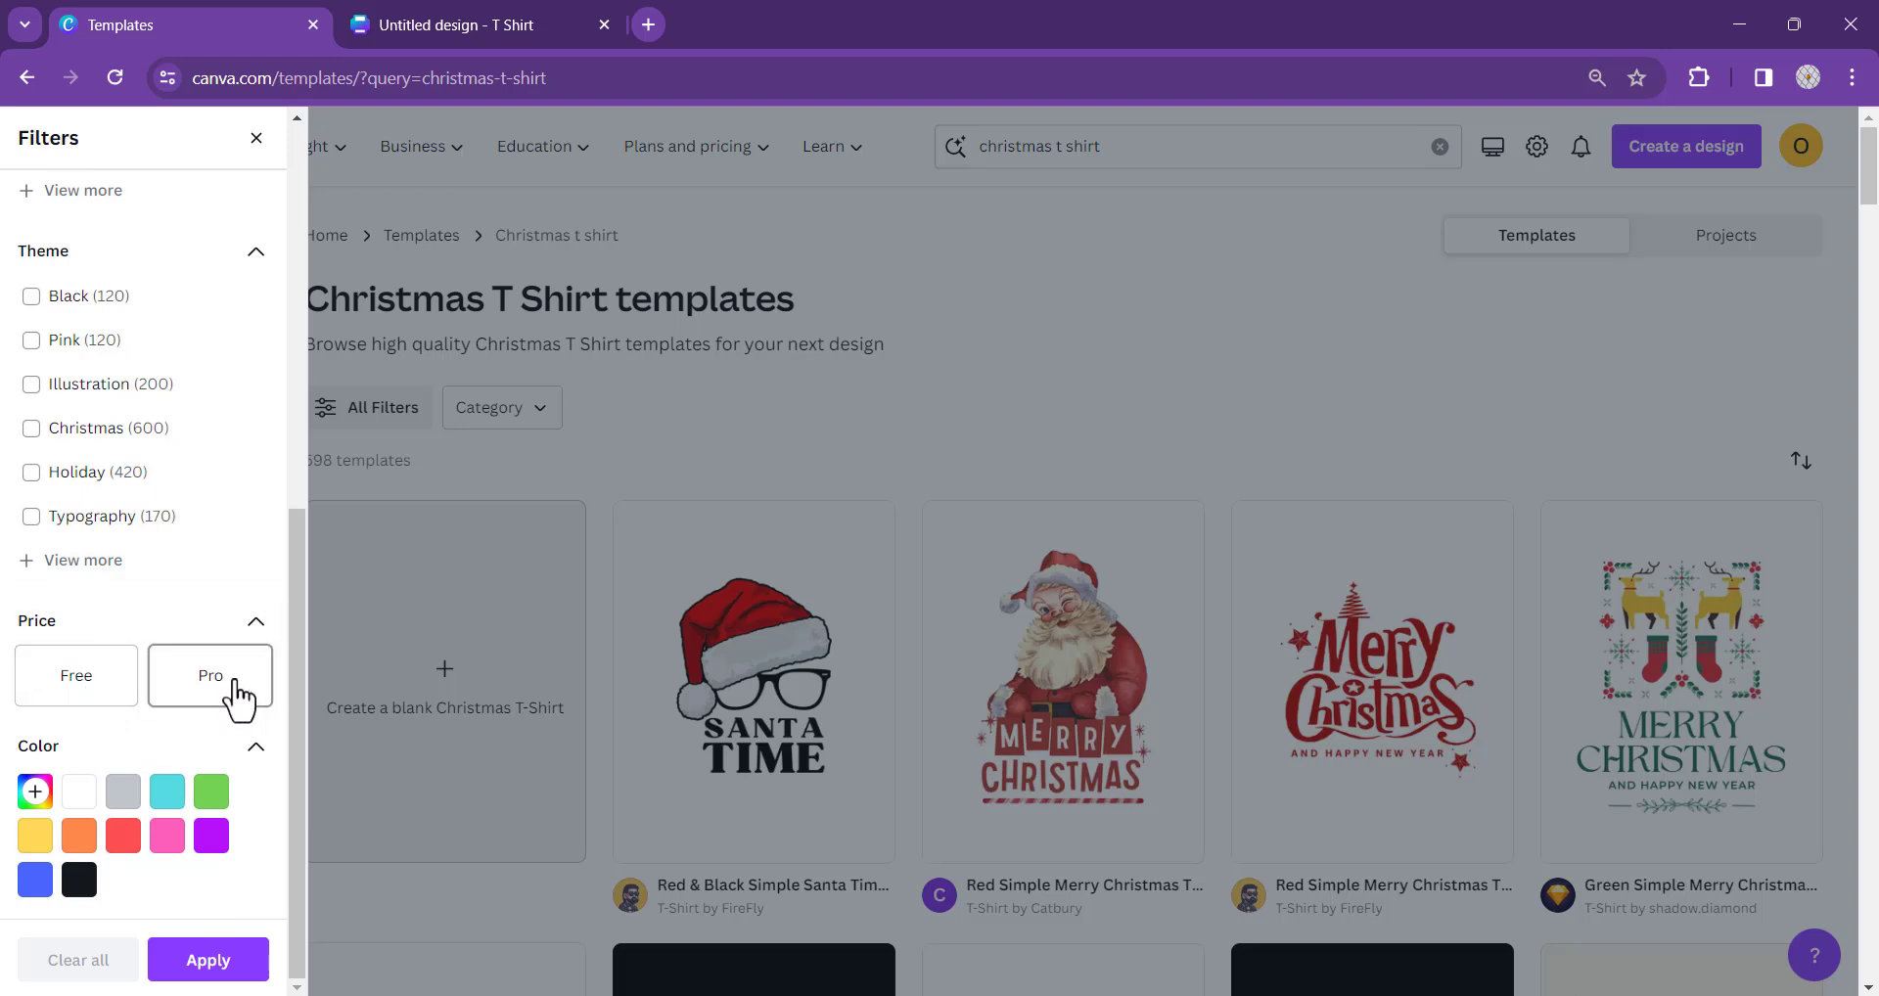
- Limit the Christmas T-shirt templates to free ones and open the preview of the Red And White Illustrative Merry Christmas Santa T-Shirt
left_click(80, 685)
left_click(235, 963)
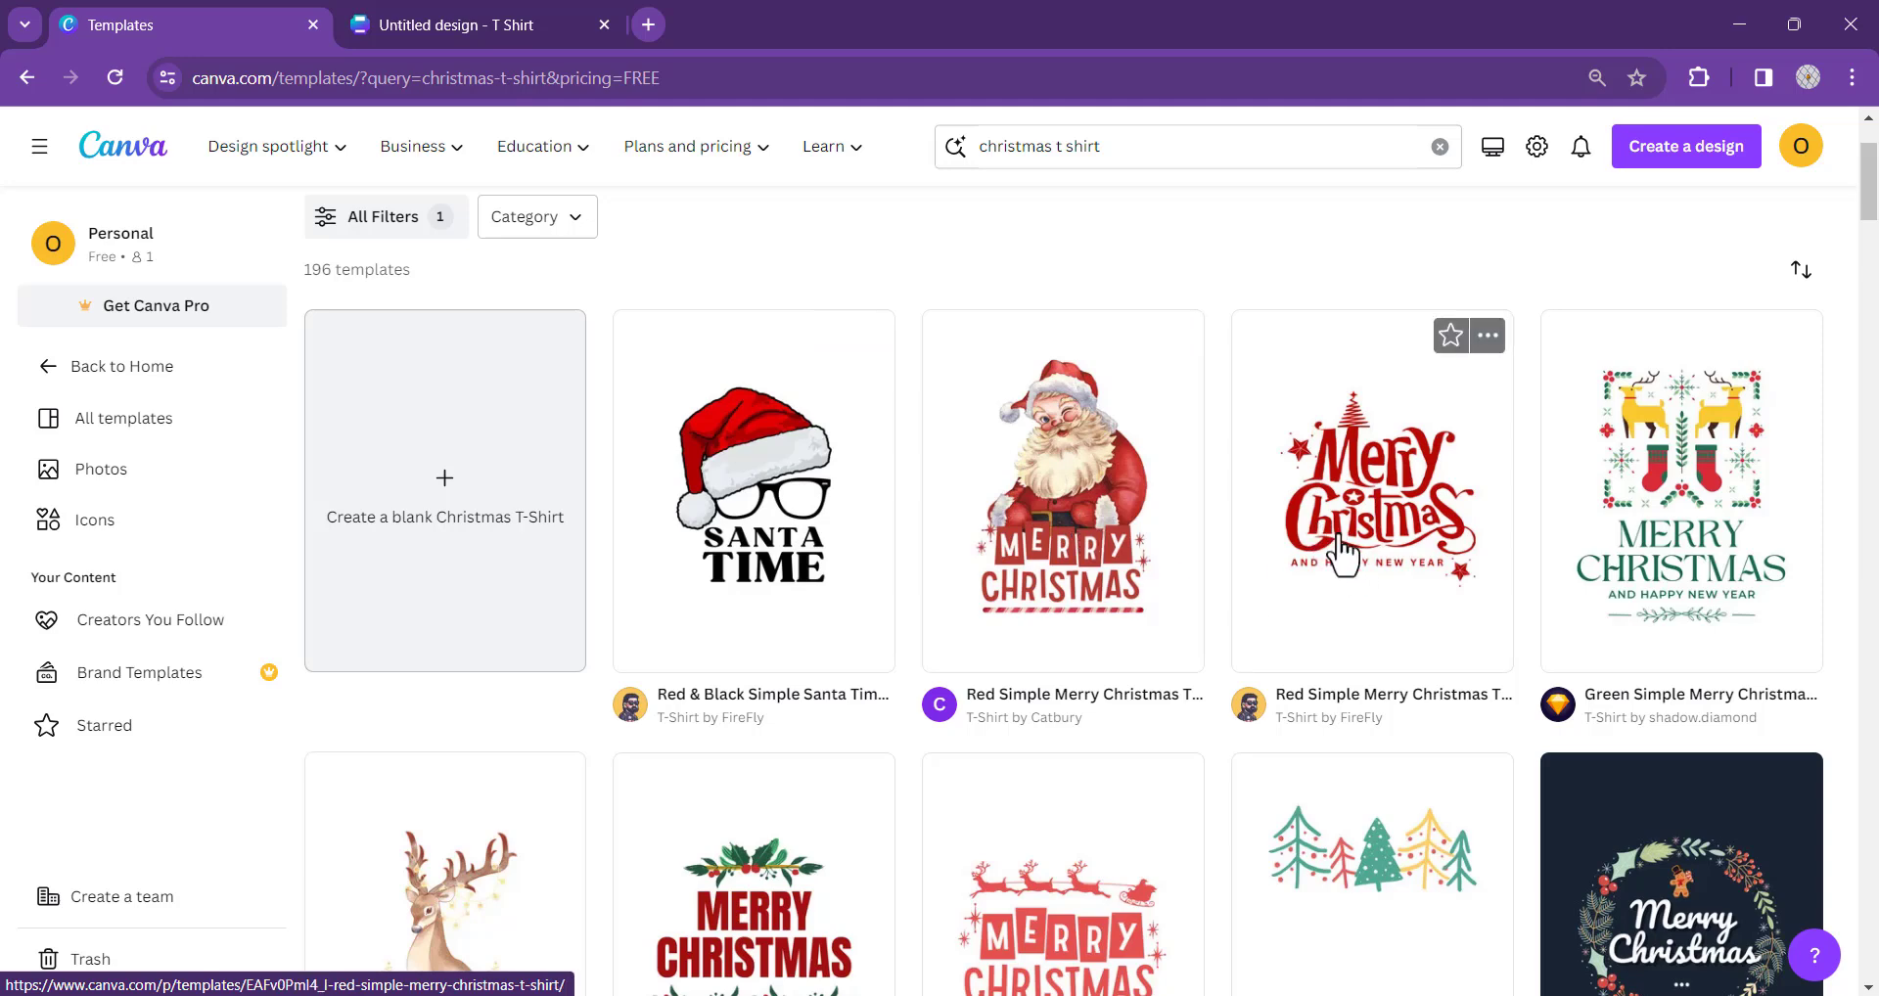
scroll(1370, 567, "down", 12)
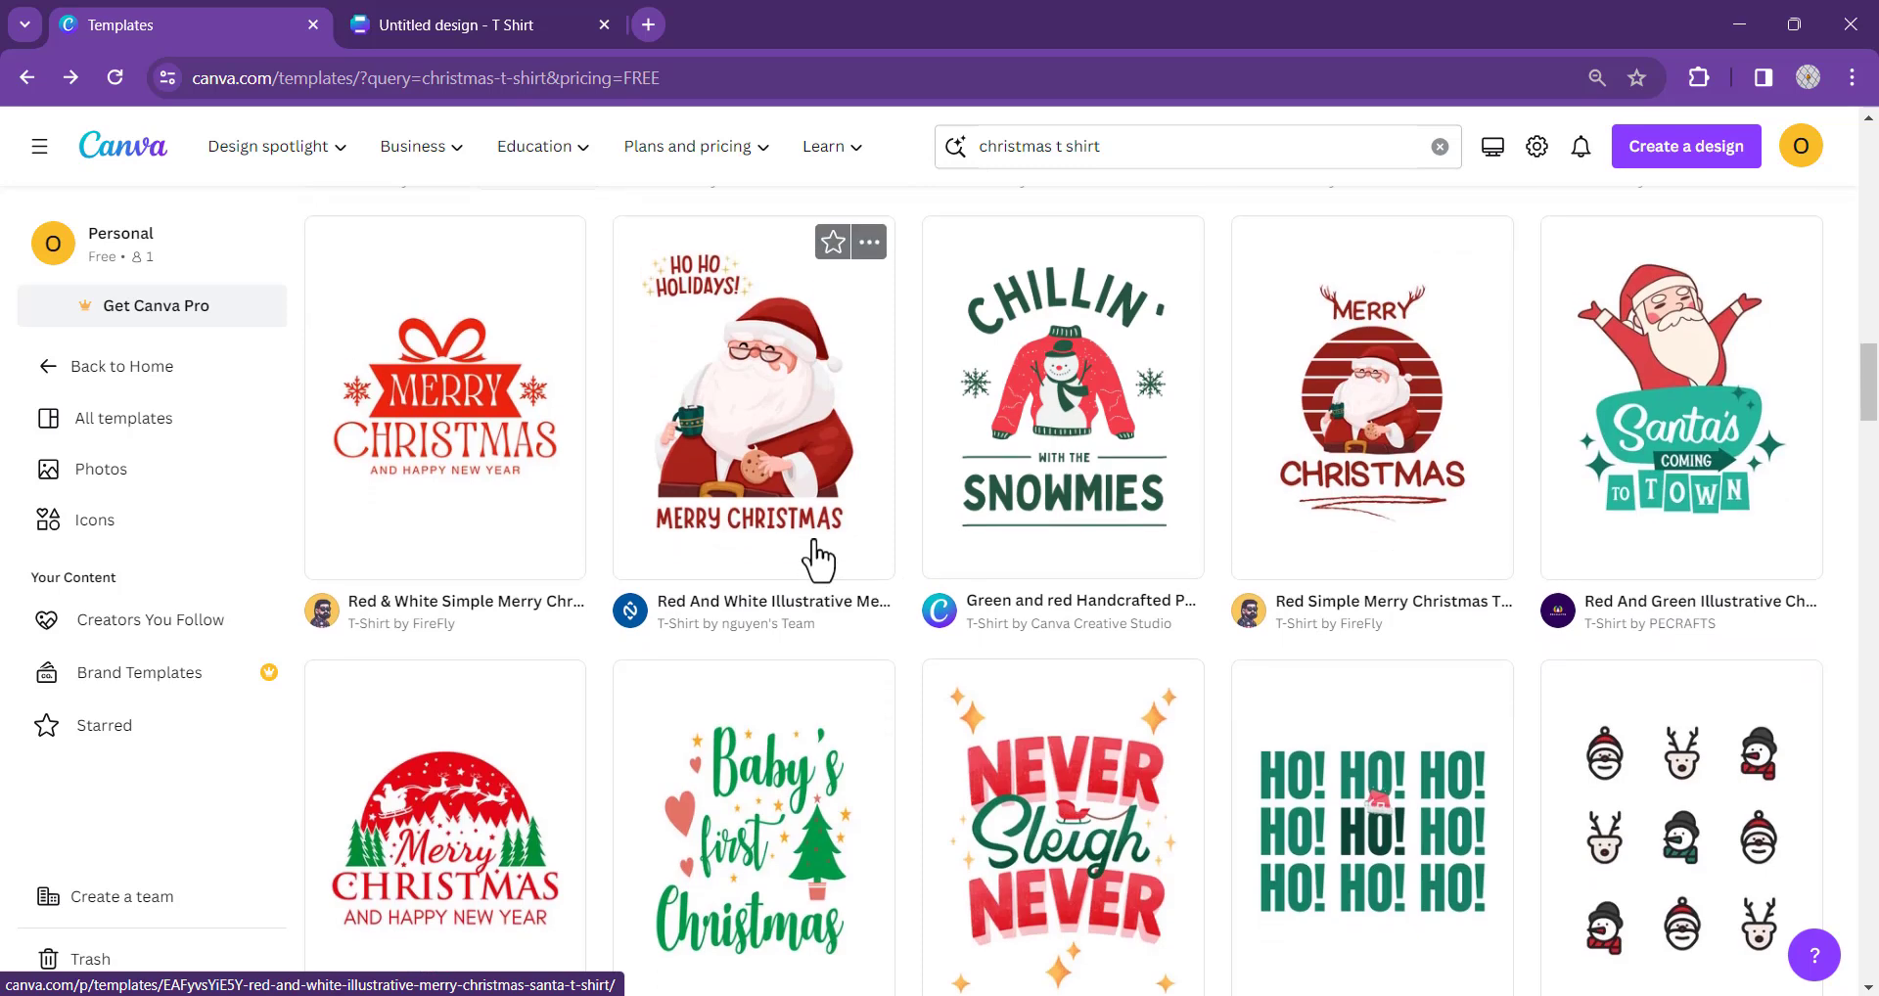
scroll(812, 587, "up", 2)
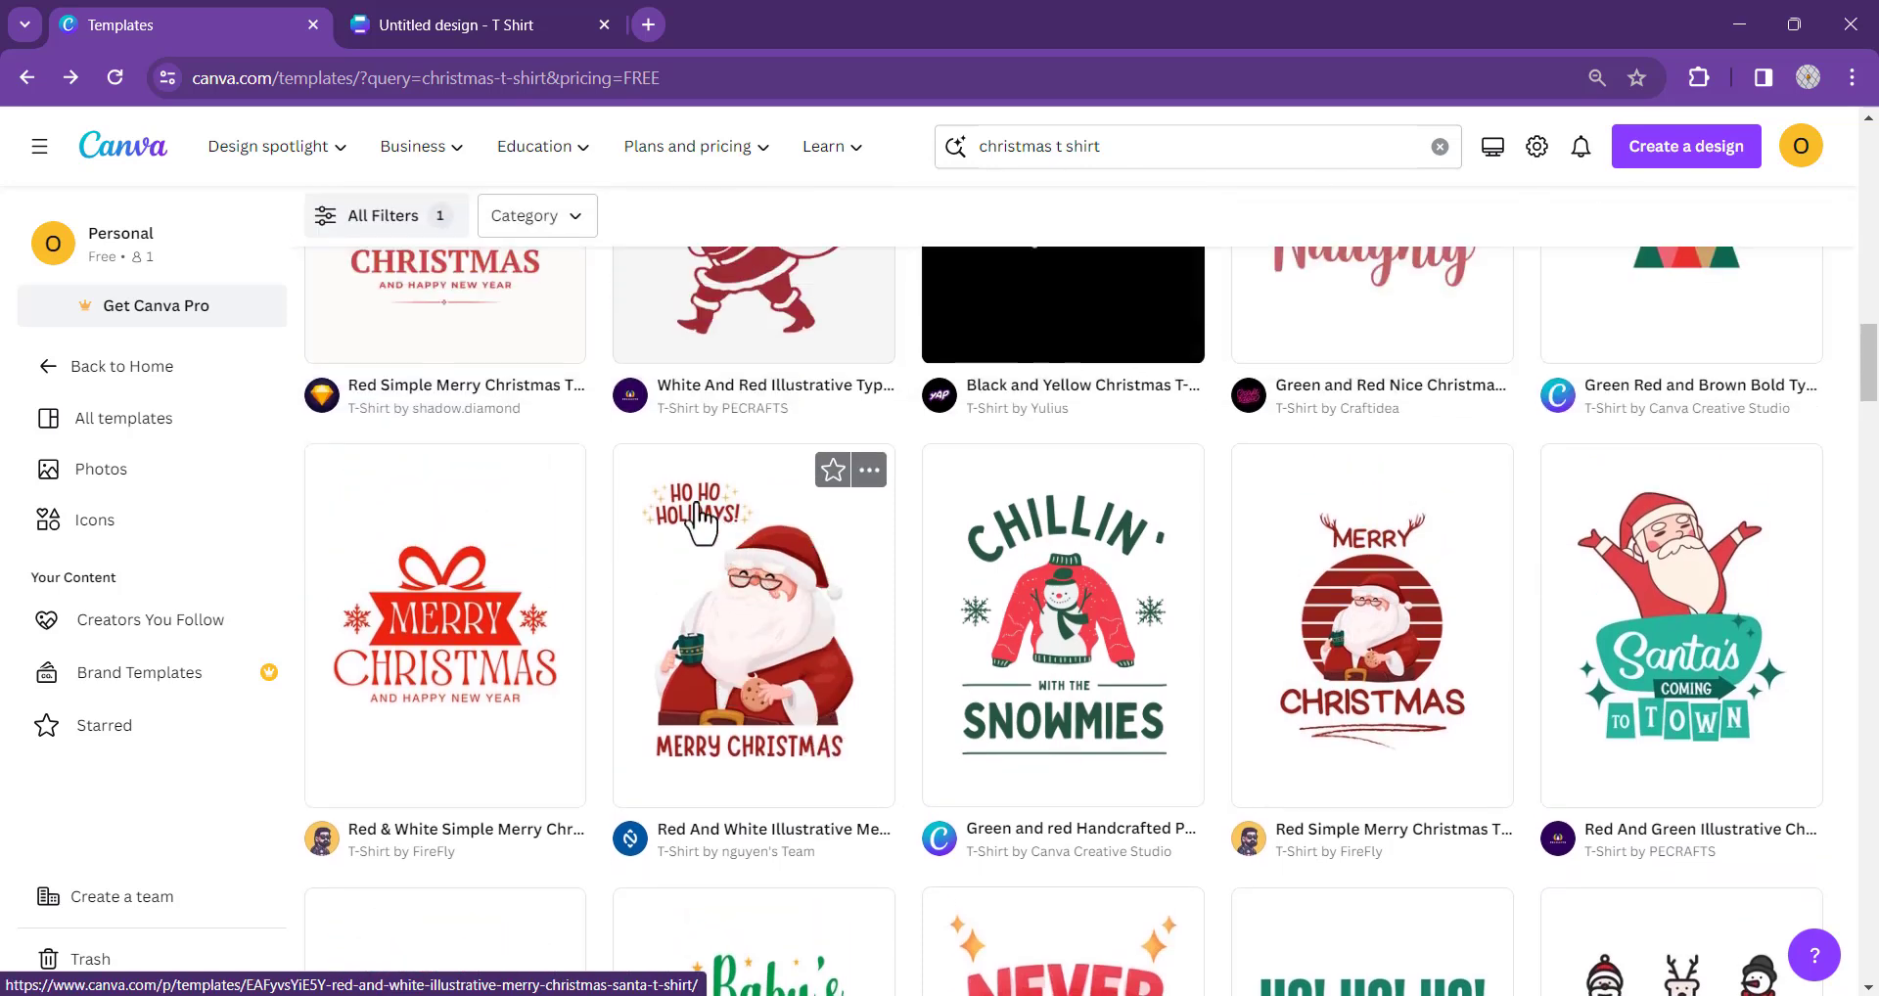
left_click(768, 616)
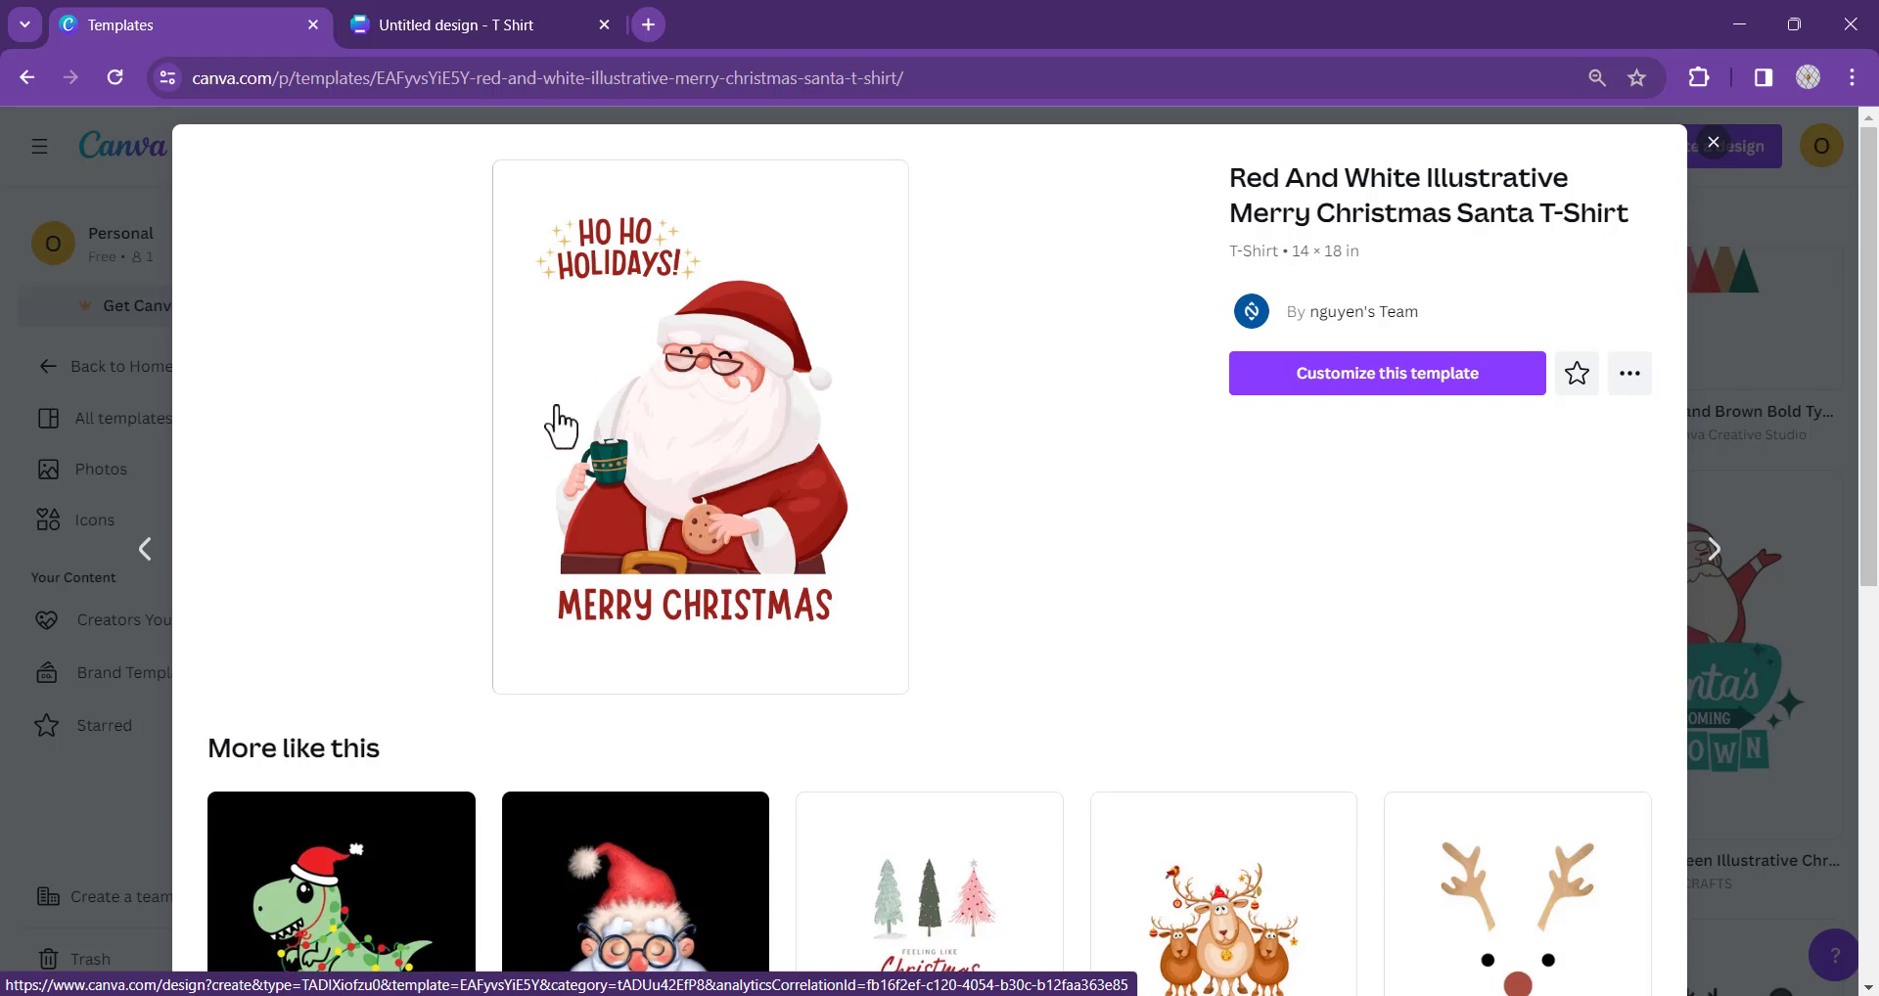
- Glance through the similar designs and open the previewed Santa template for customization
scroll(823, 491, "down", 3)
scroll(880, 484, "up", 3)
left_click(1390, 401)
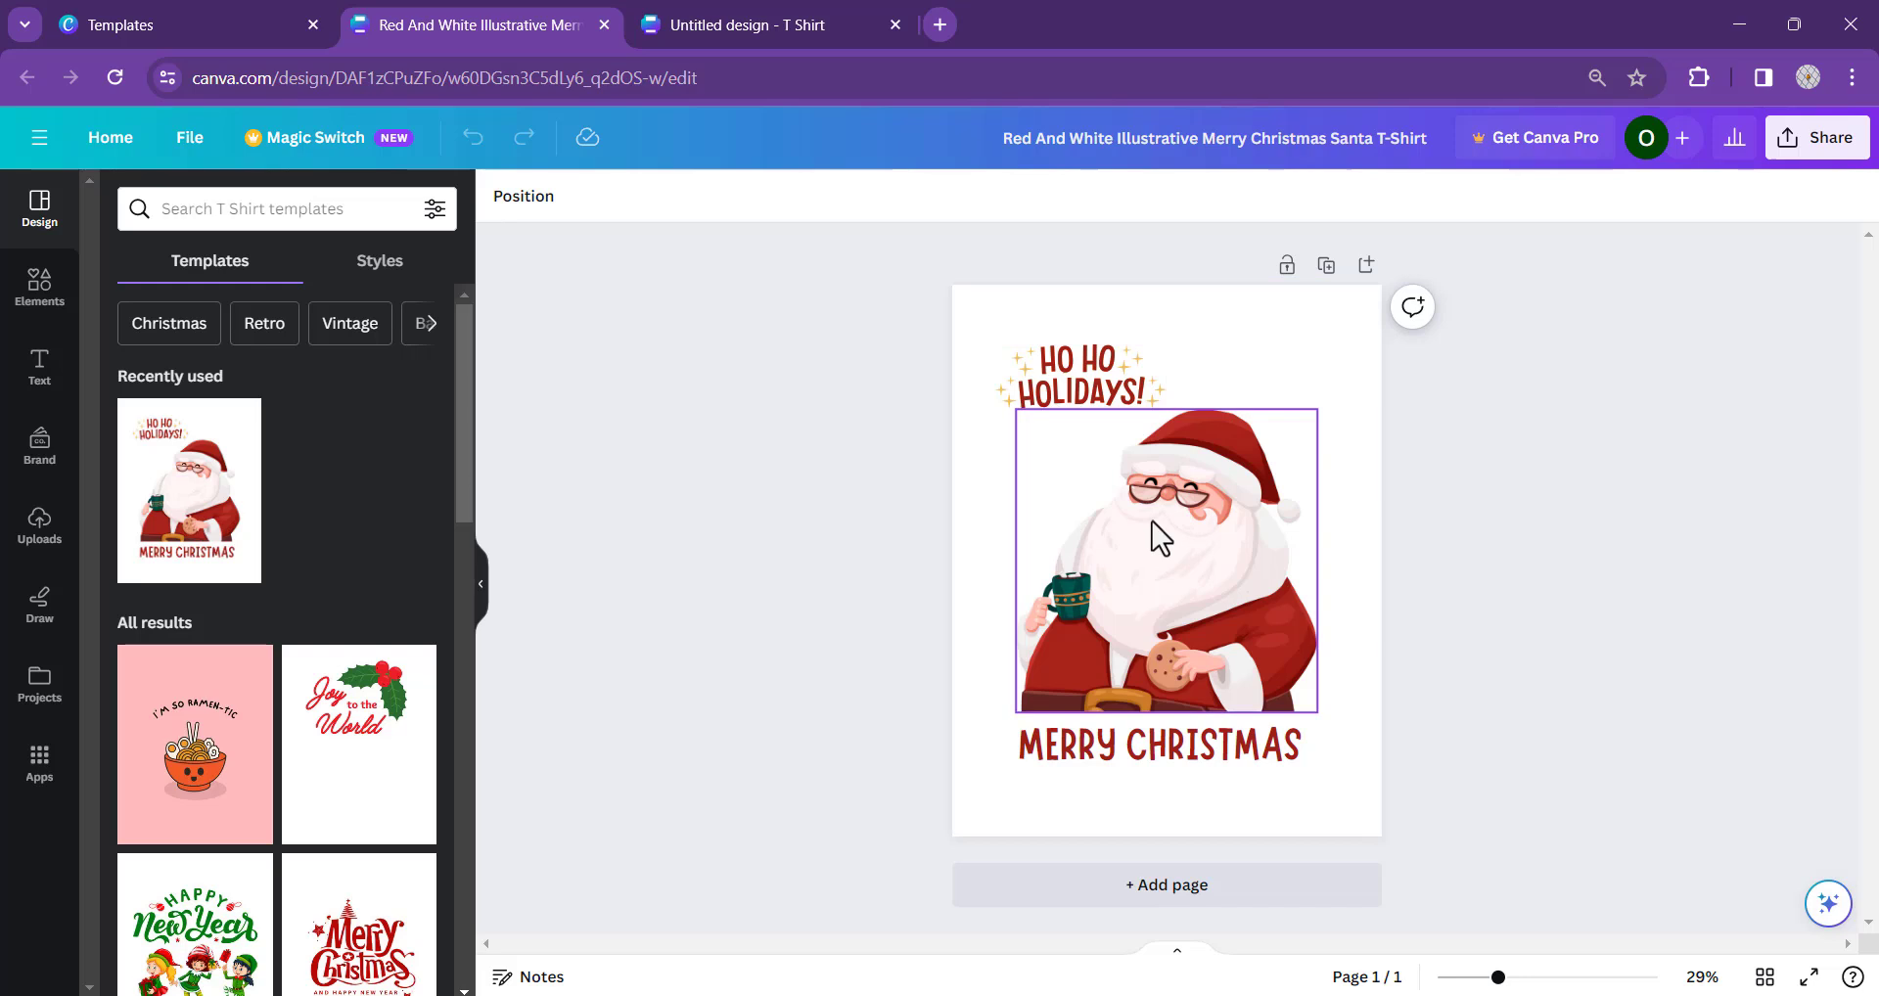
- Move the "HO HO HOLIDAYS!" graphic to the page's upper-left corner and the "MERRY CHRISTMAS" text down to its lower edge
left_click(1080, 396)
left_click_drag(1080, 397, 1014, 328)
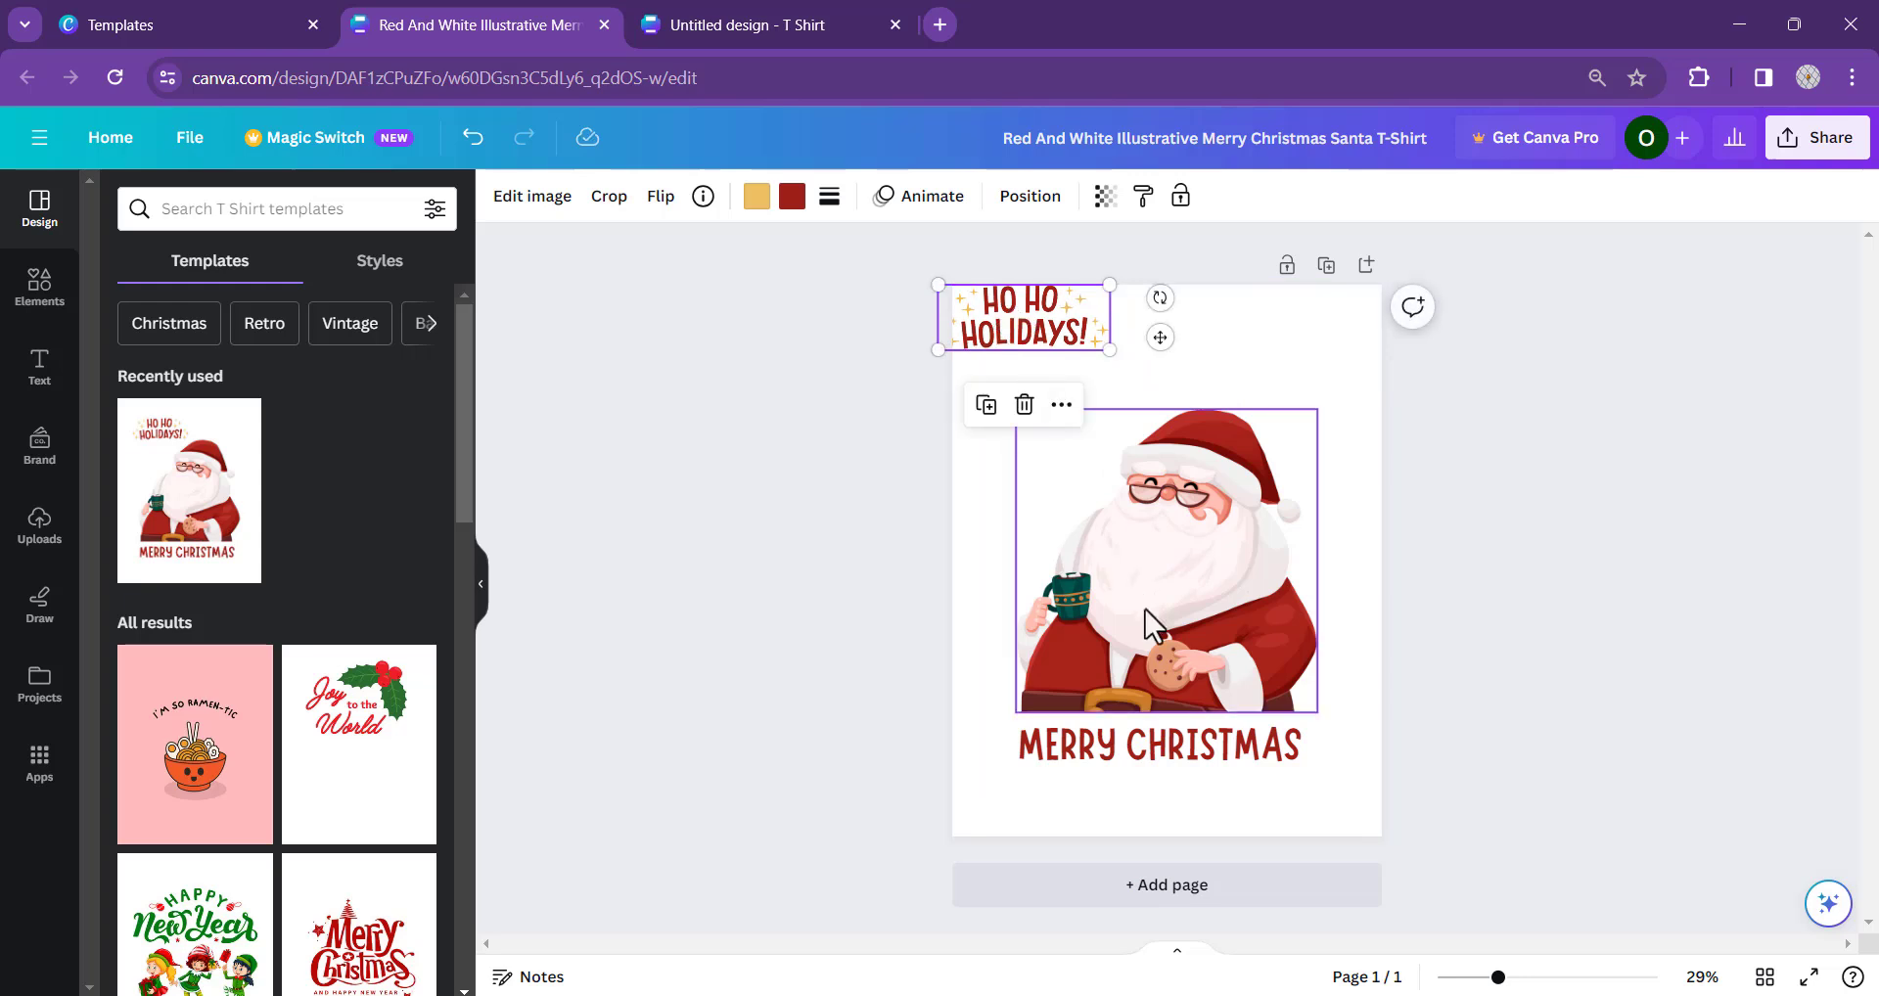
left_click(1142, 757)
left_click_drag(1142, 763, 1133, 822)
key("Tab")
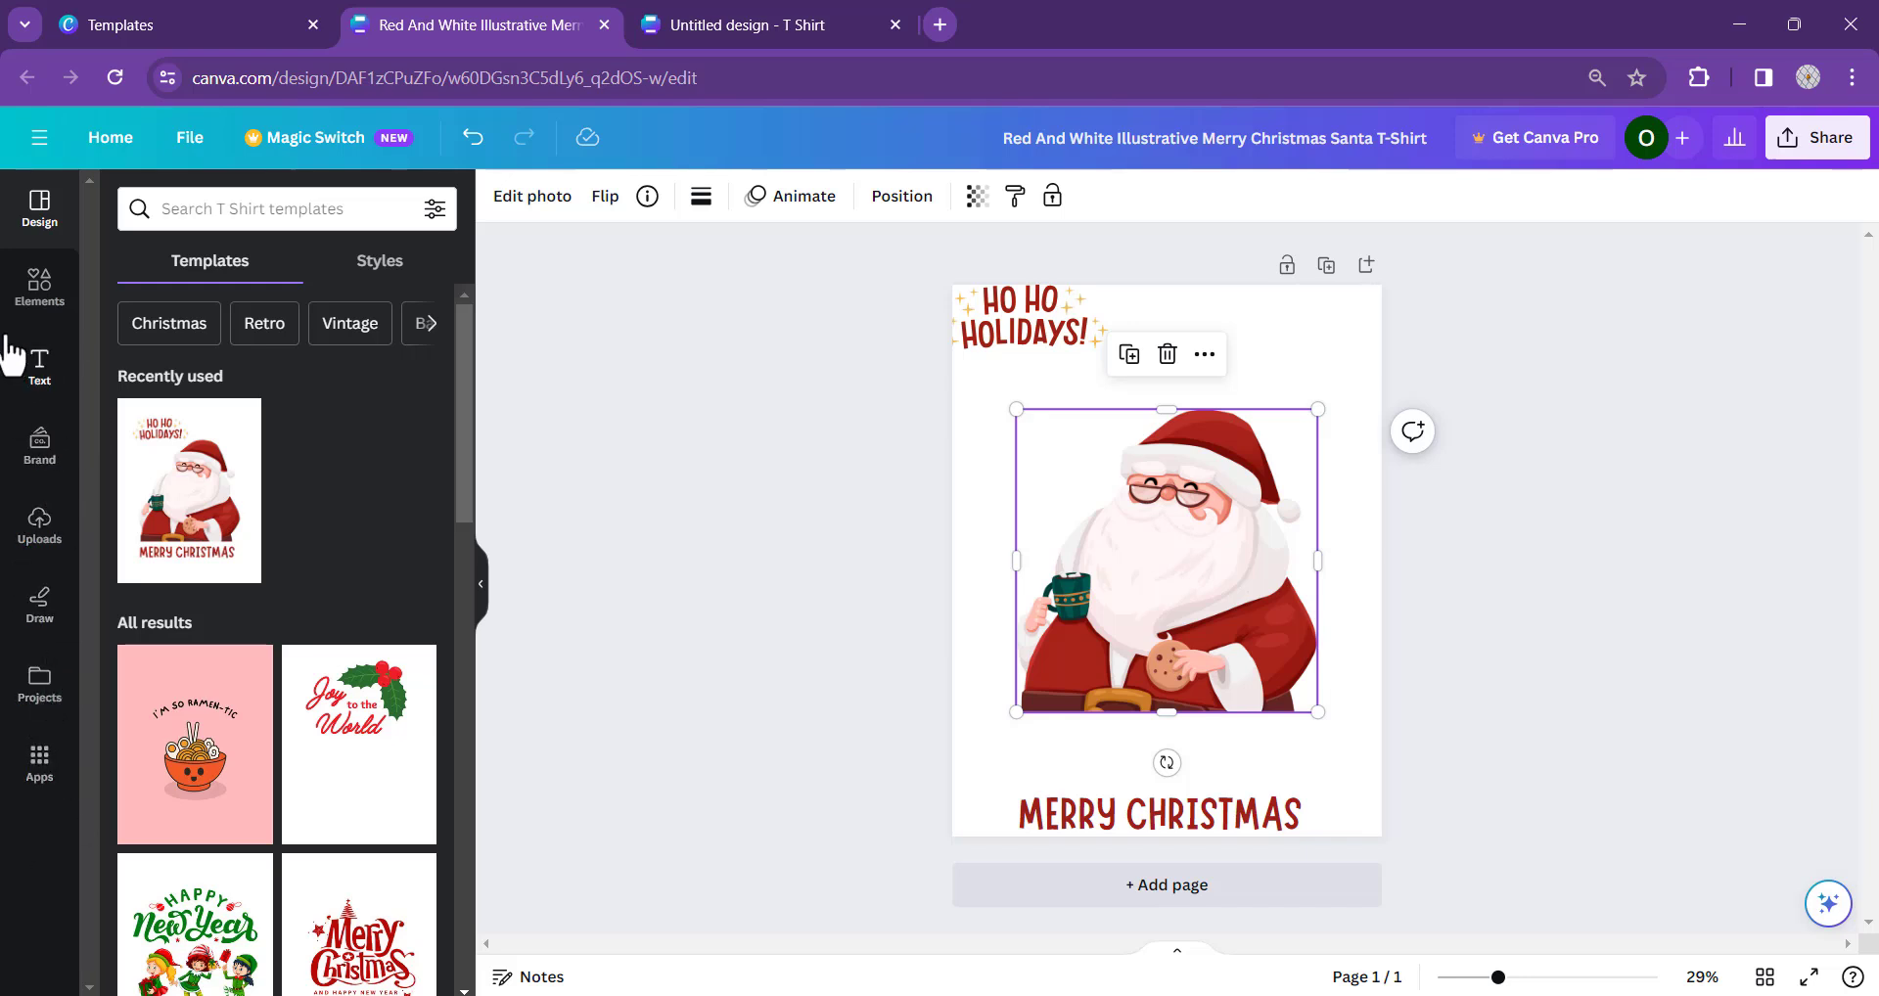
- Search the design elements for "circle outline"
left_click(54, 311)
left_click(239, 209)
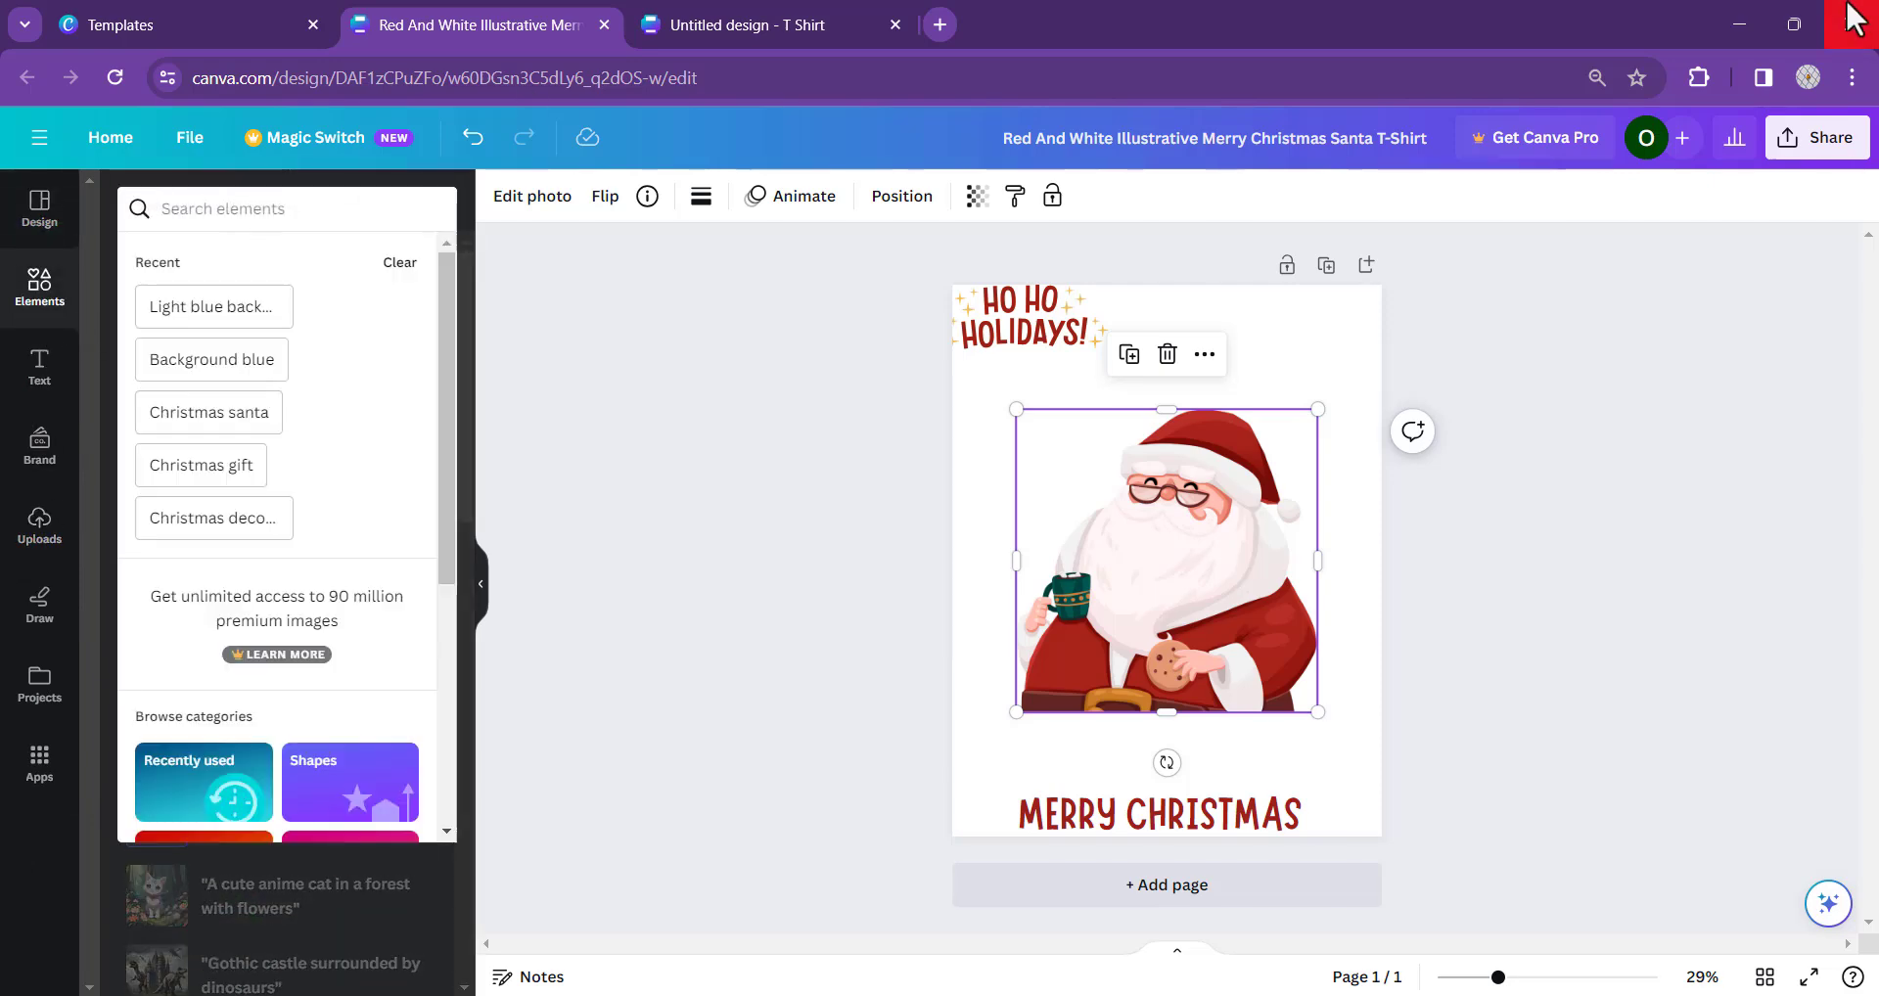
type("cir")
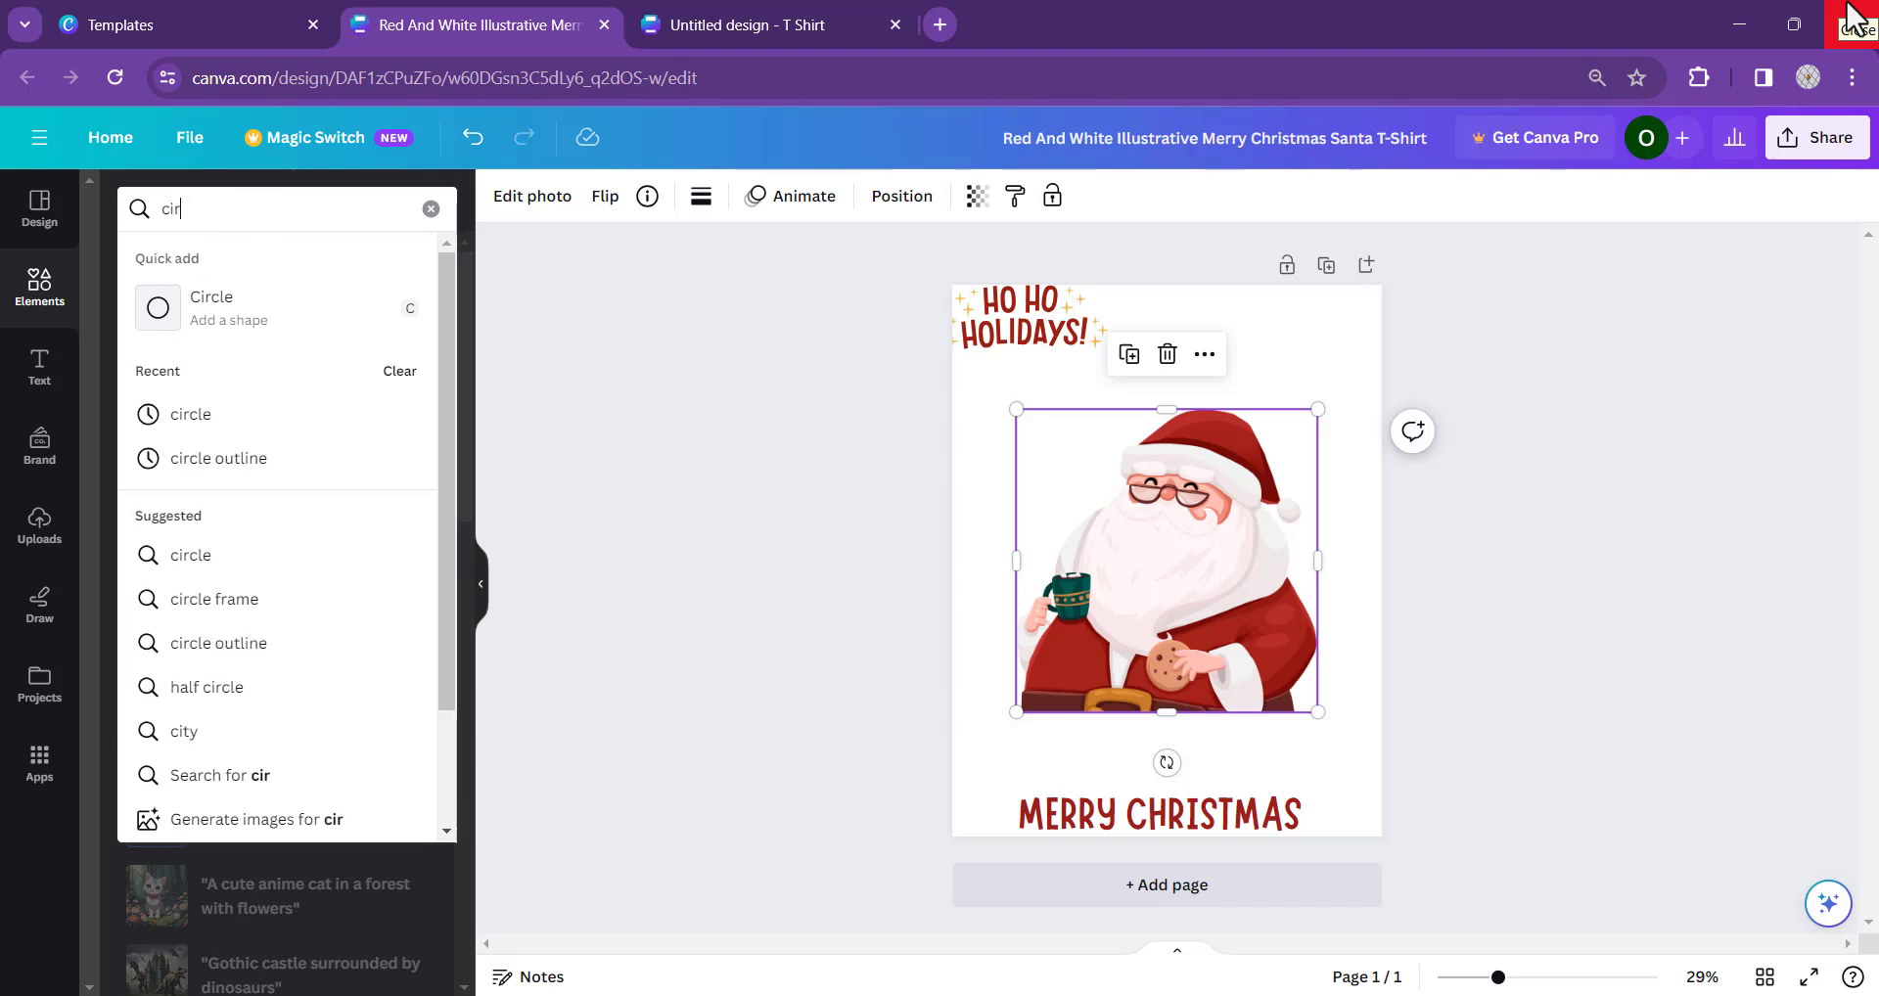
type("cle ")
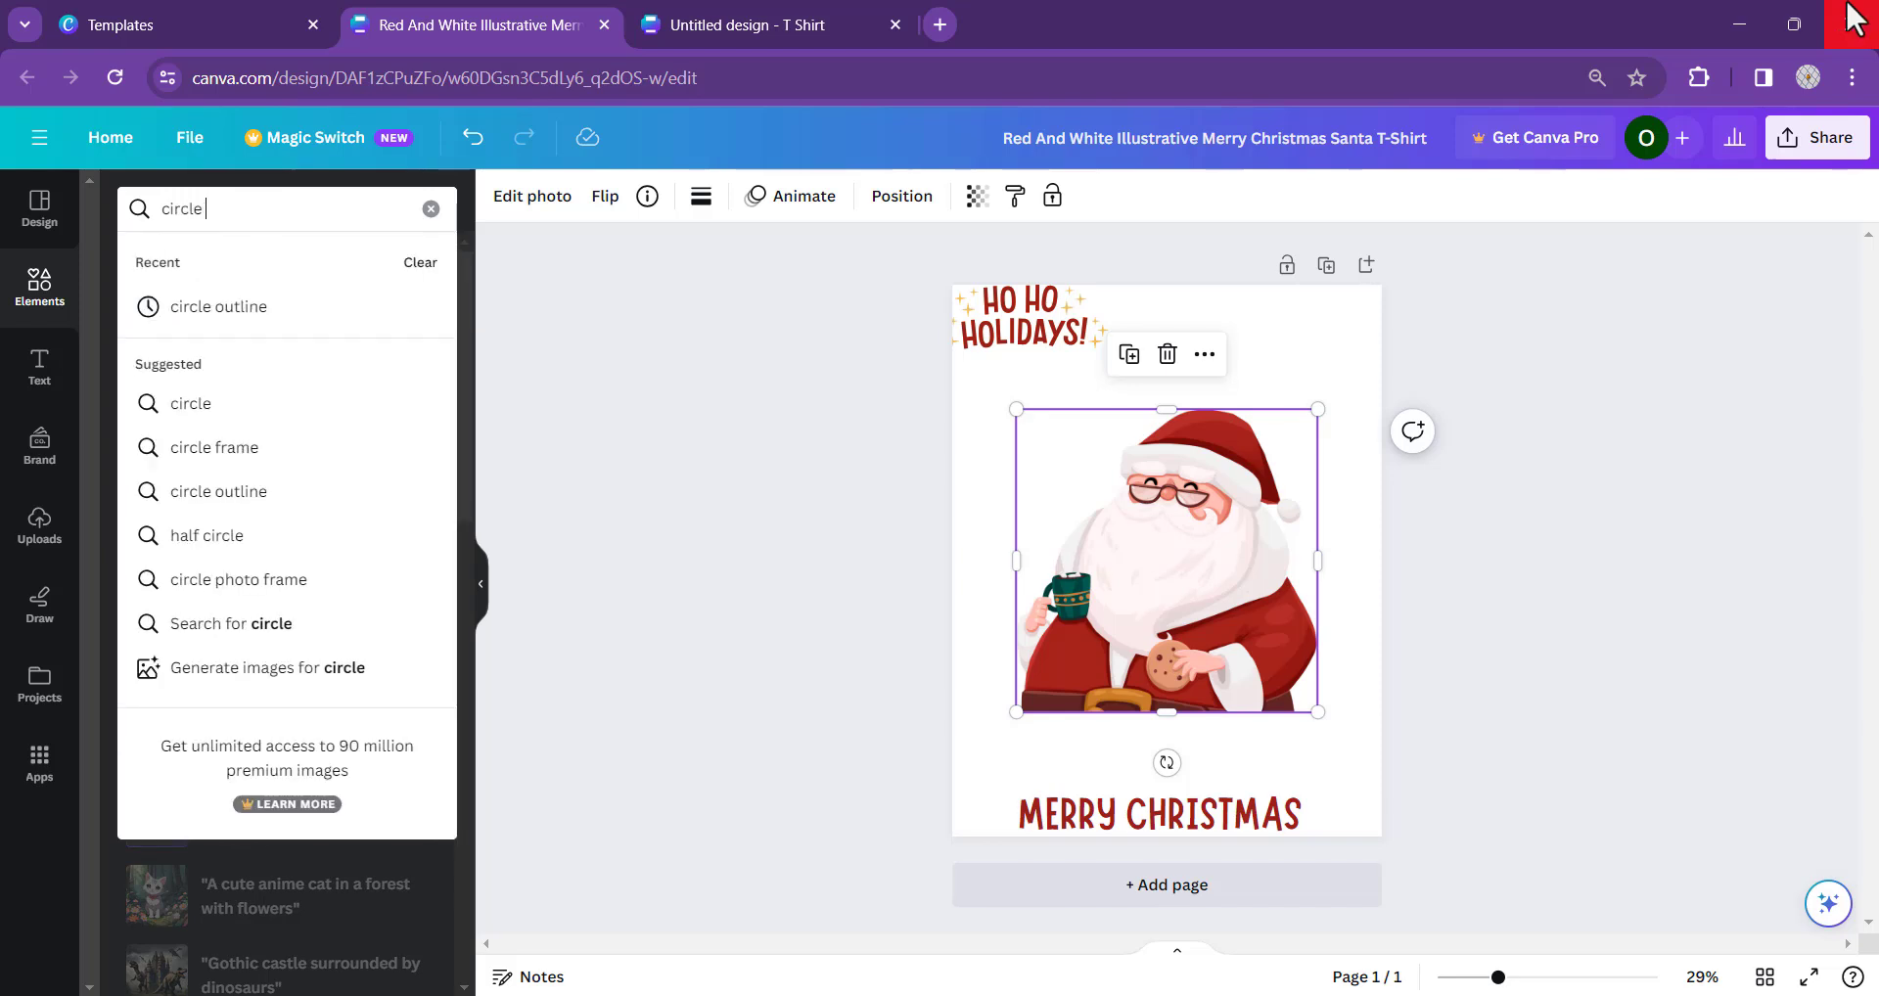
type("outline")
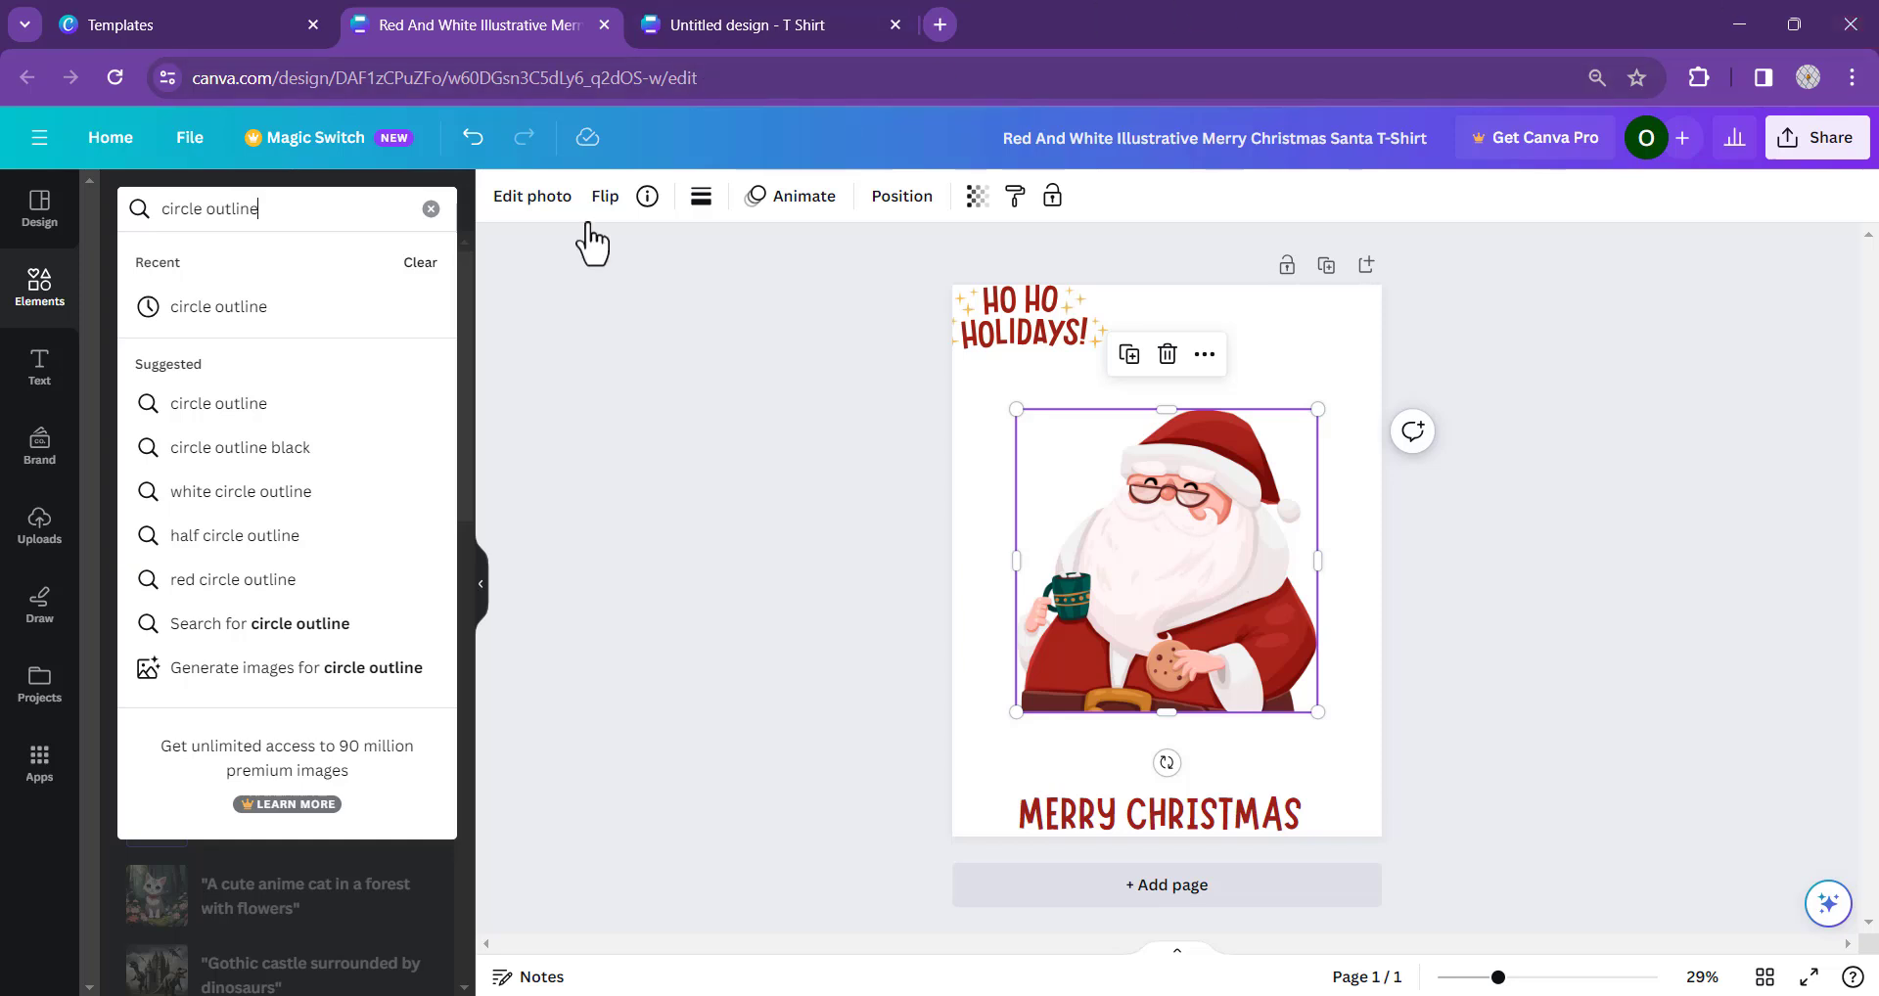
left_click(201, 306)
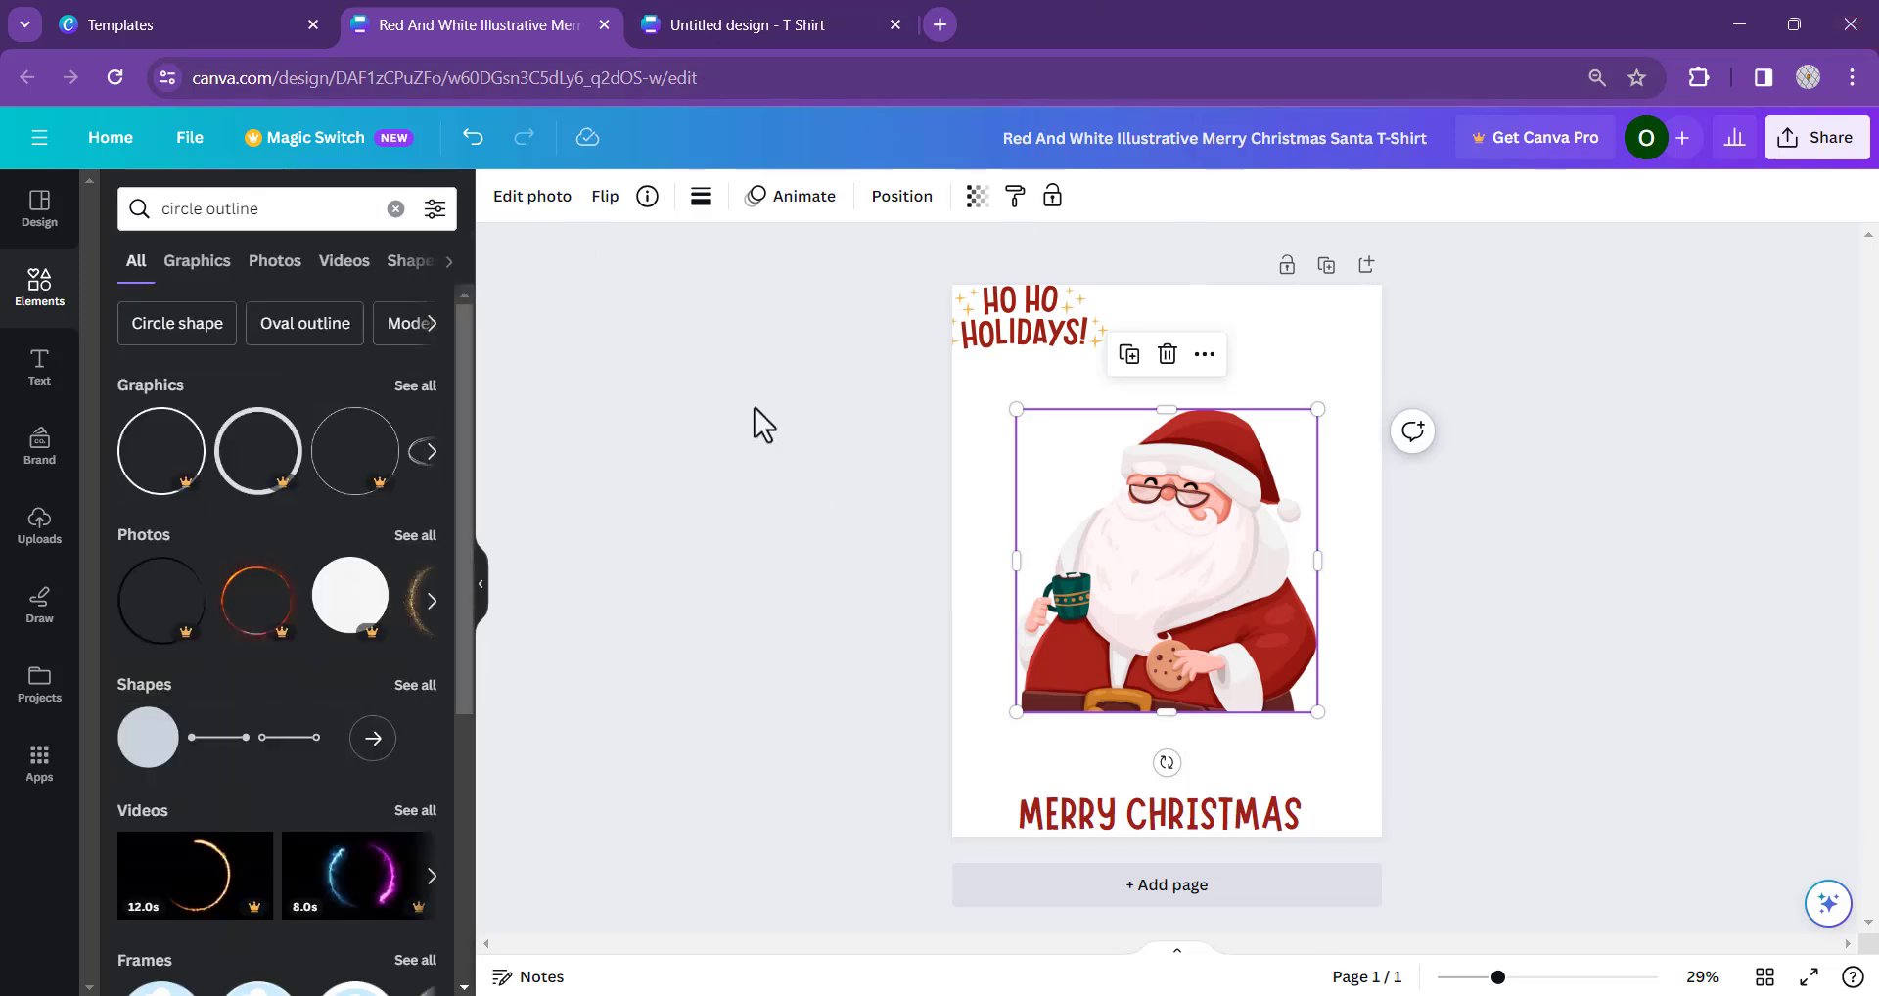
- Limit the results to graphics and add the free teal-to-purple gradient ring to the page
left_click(191, 274)
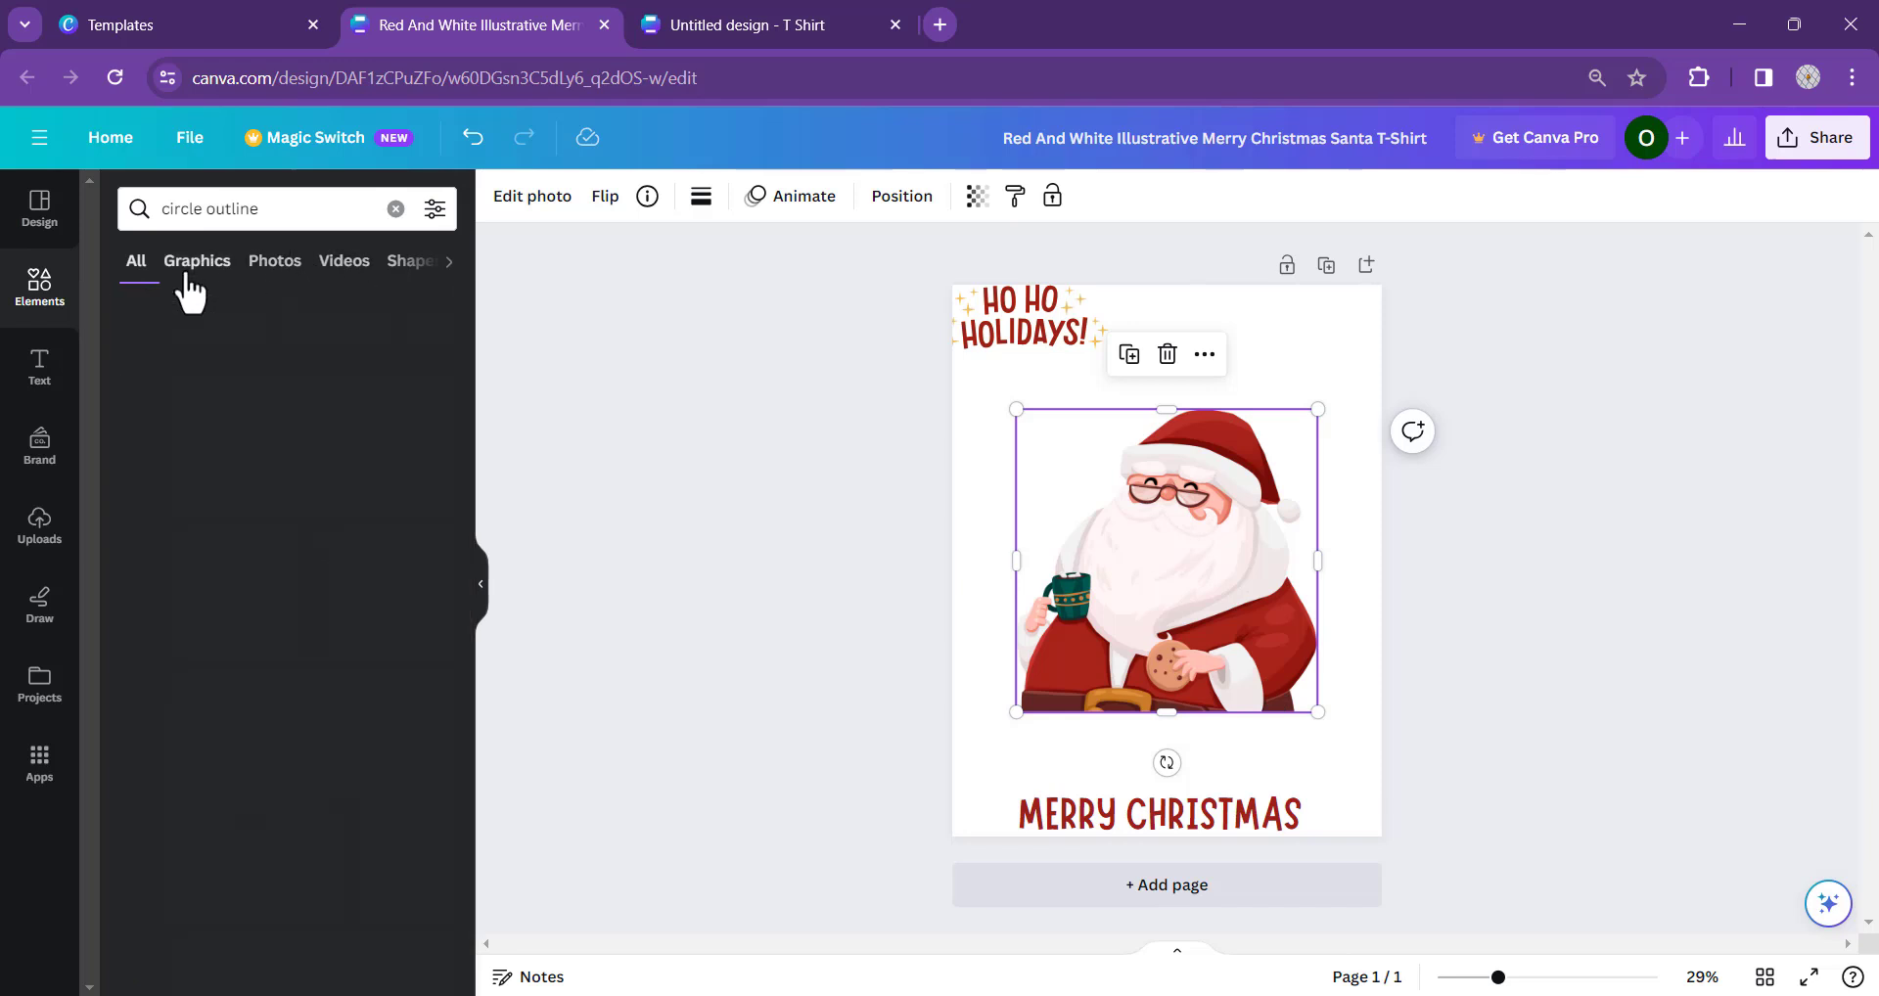
scroll(390, 504, "down", 4)
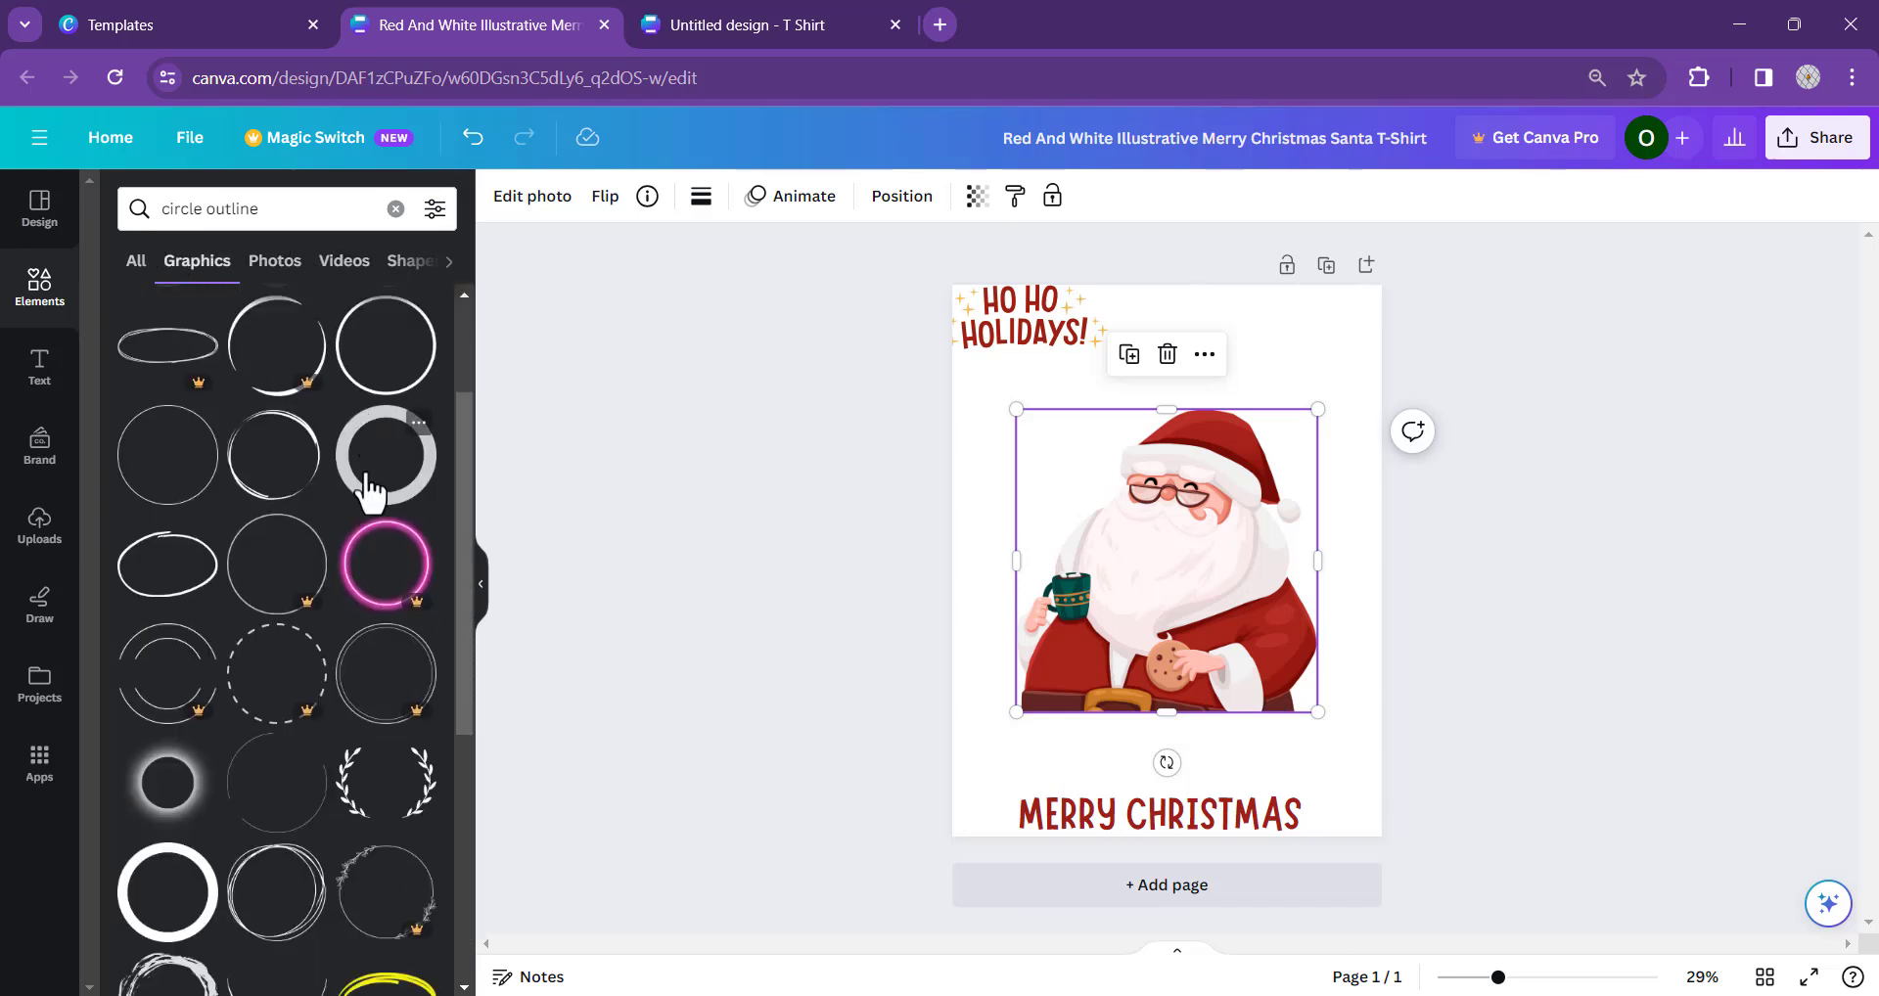
scroll(282, 474, "down", 5)
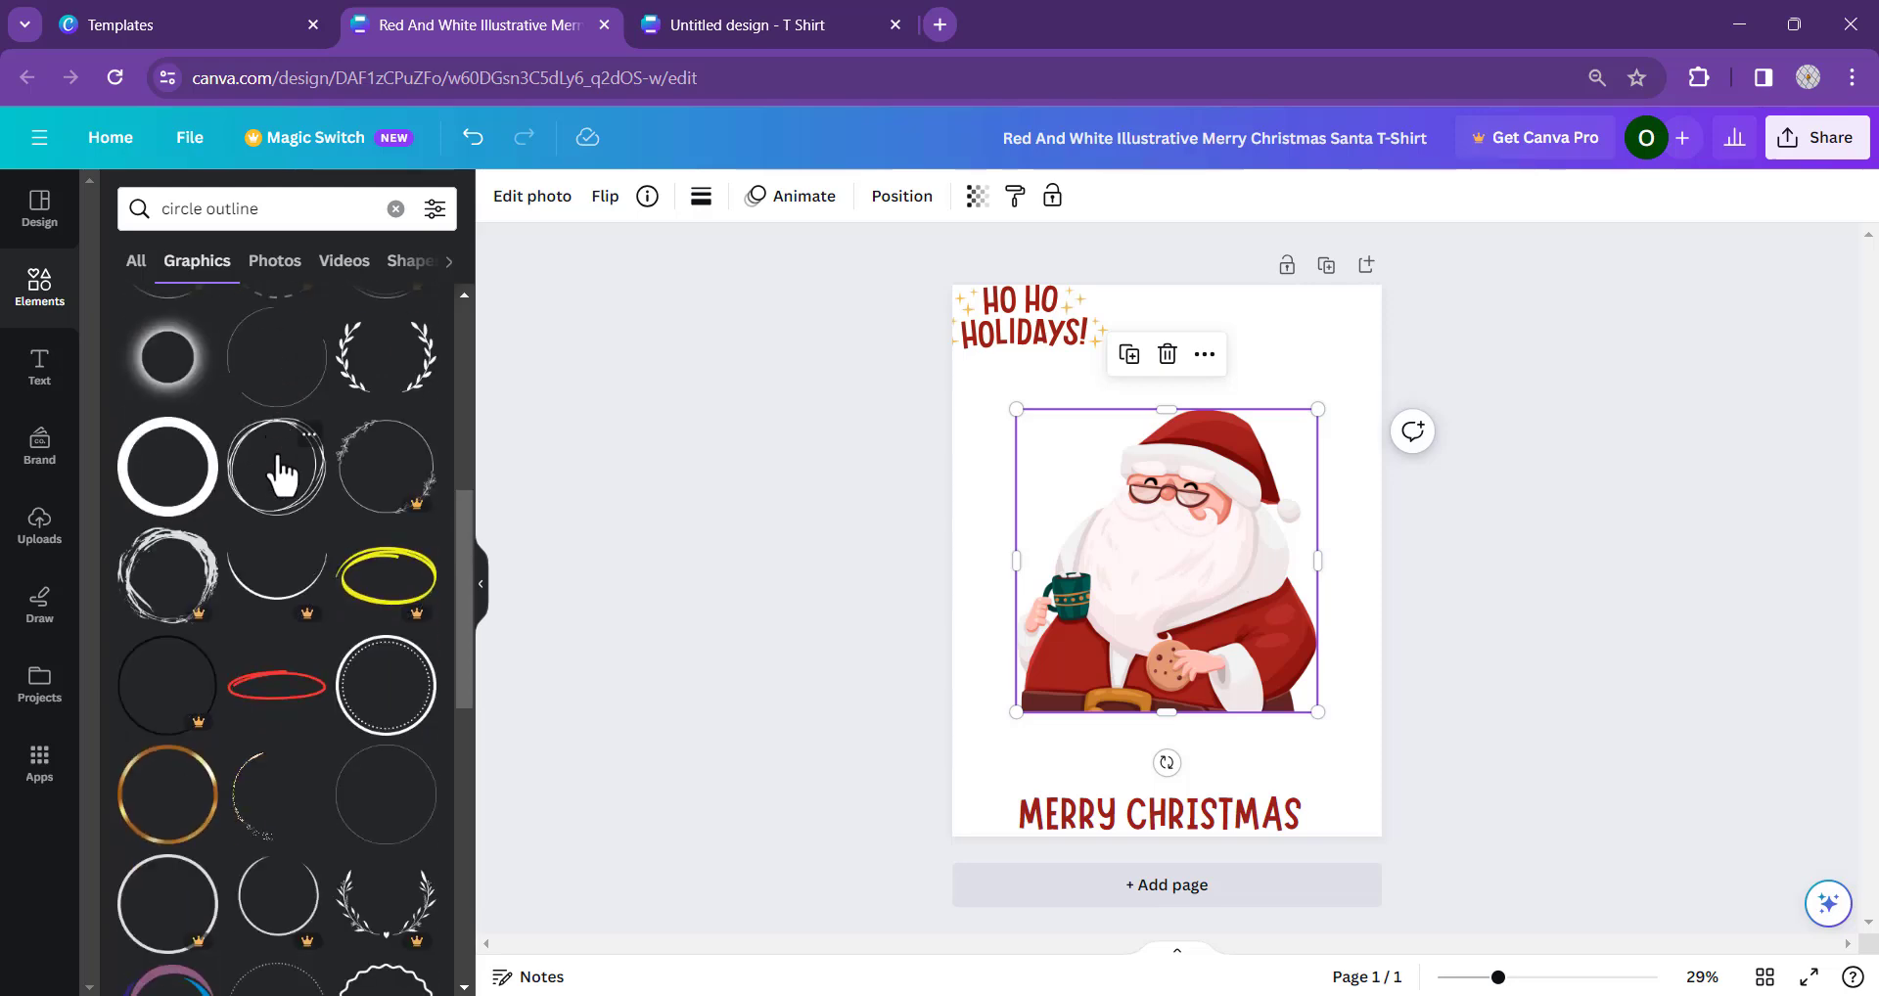
scroll(318, 436, "down", 6)
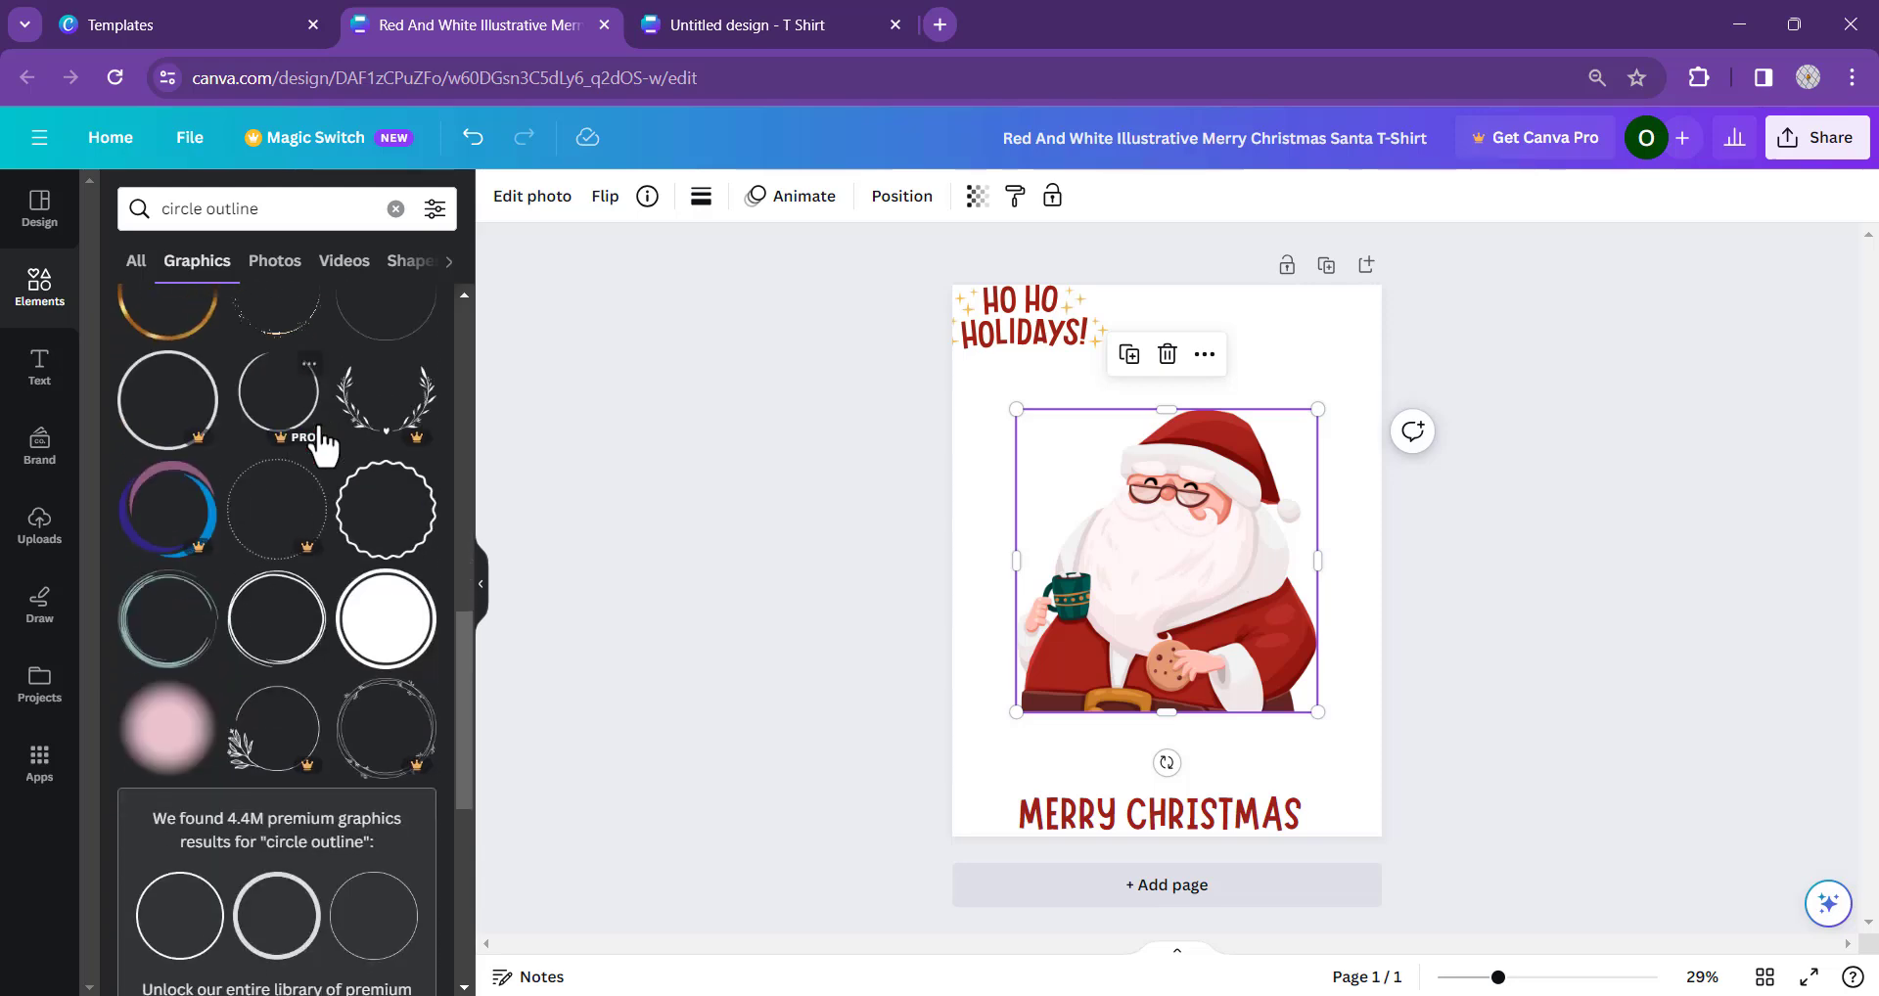
scroll(256, 452, "down", 8)
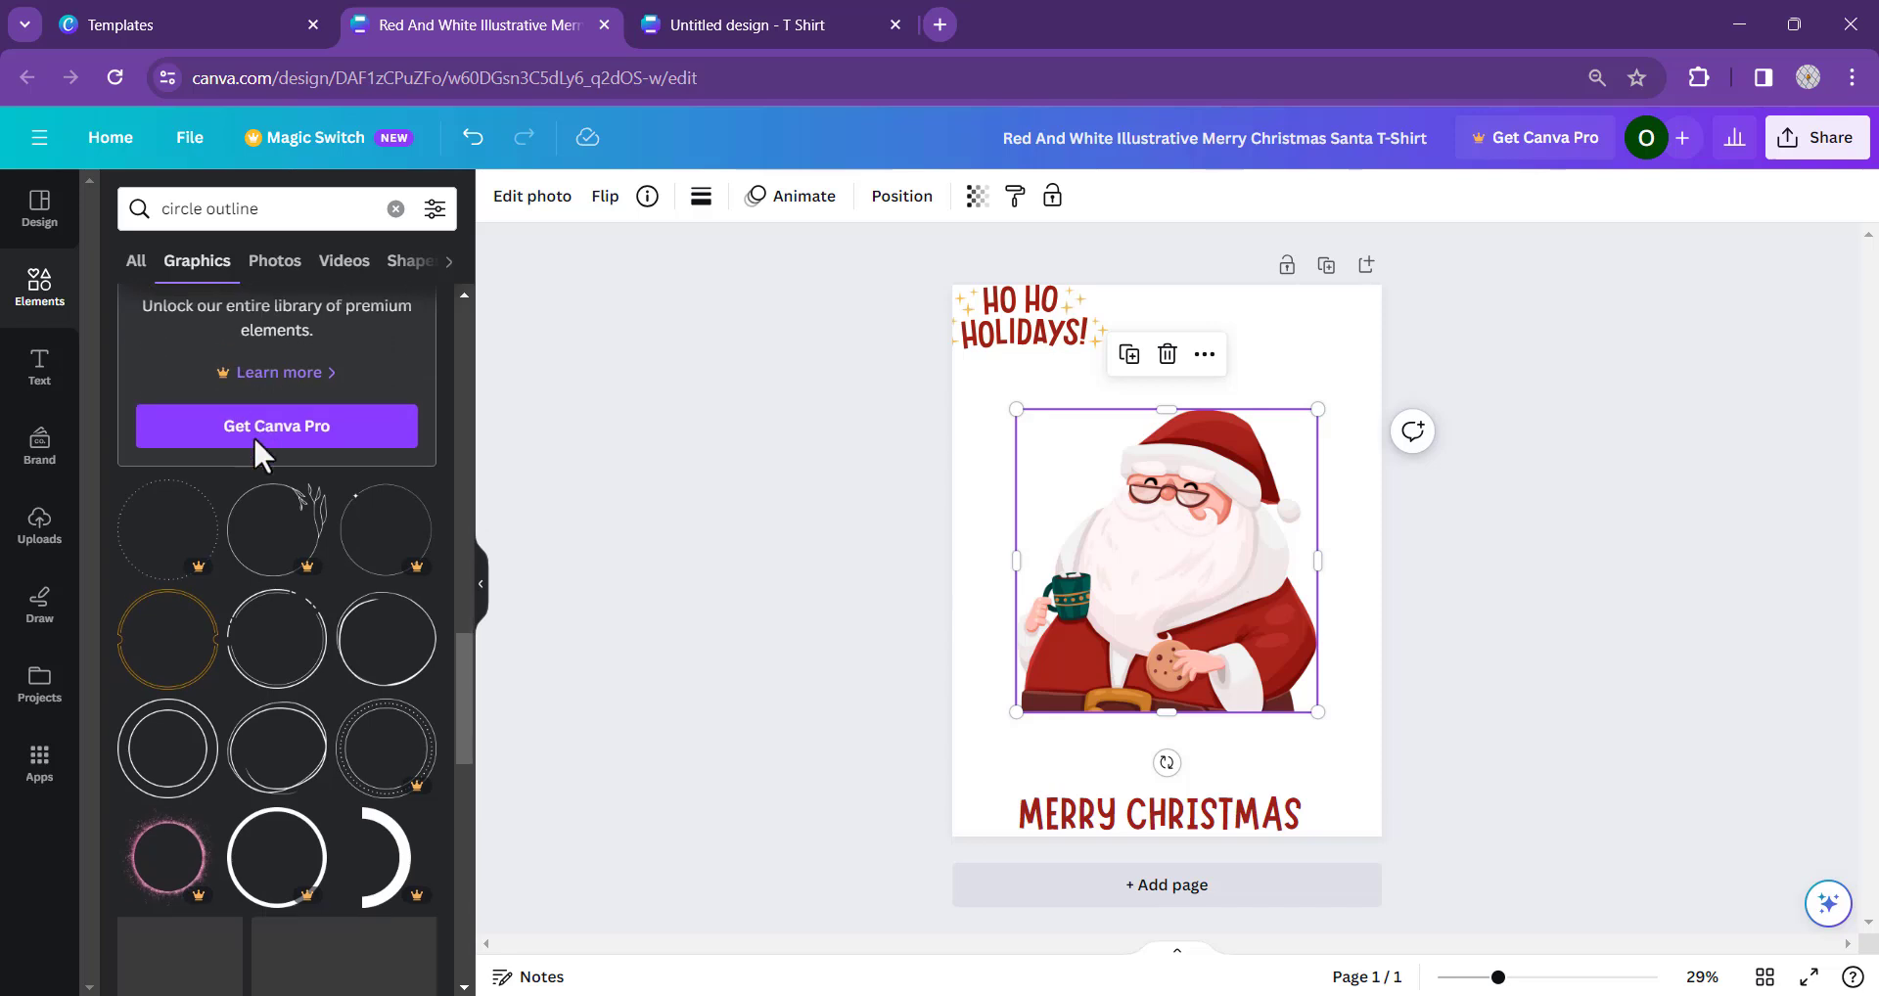
scroll(253, 454, "down", 1)
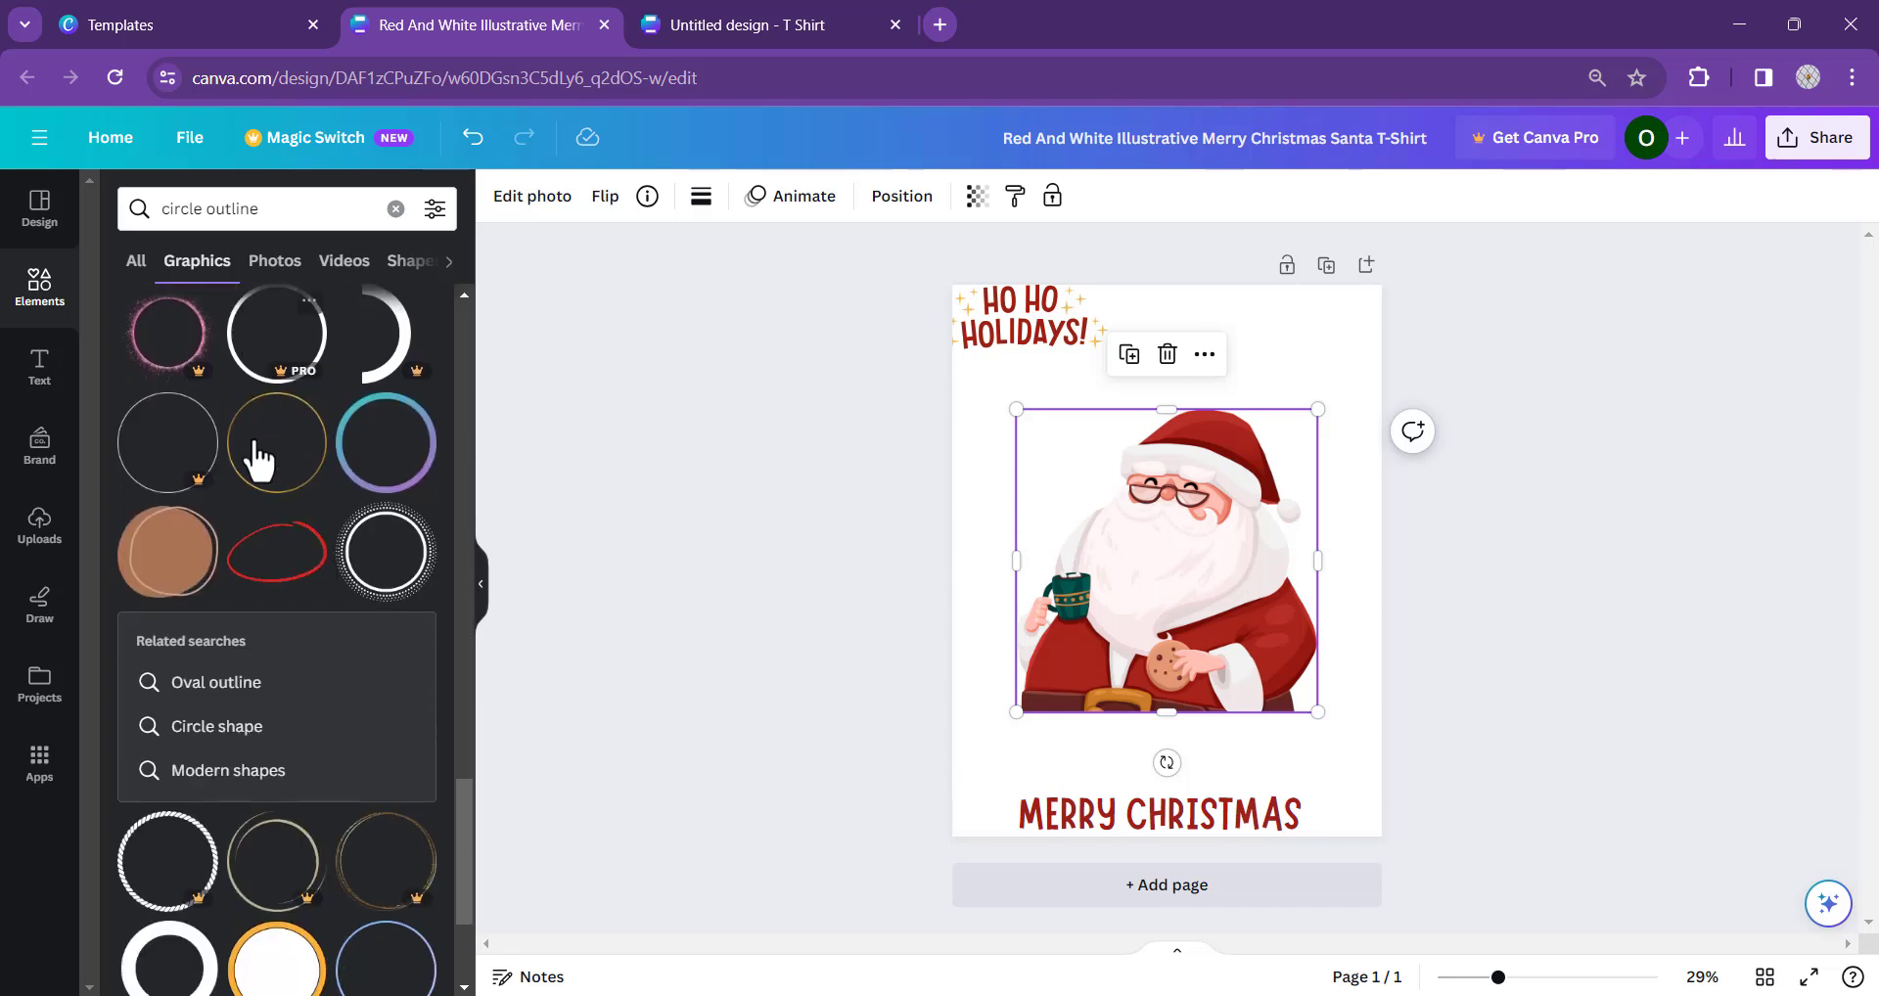
left_click(352, 431)
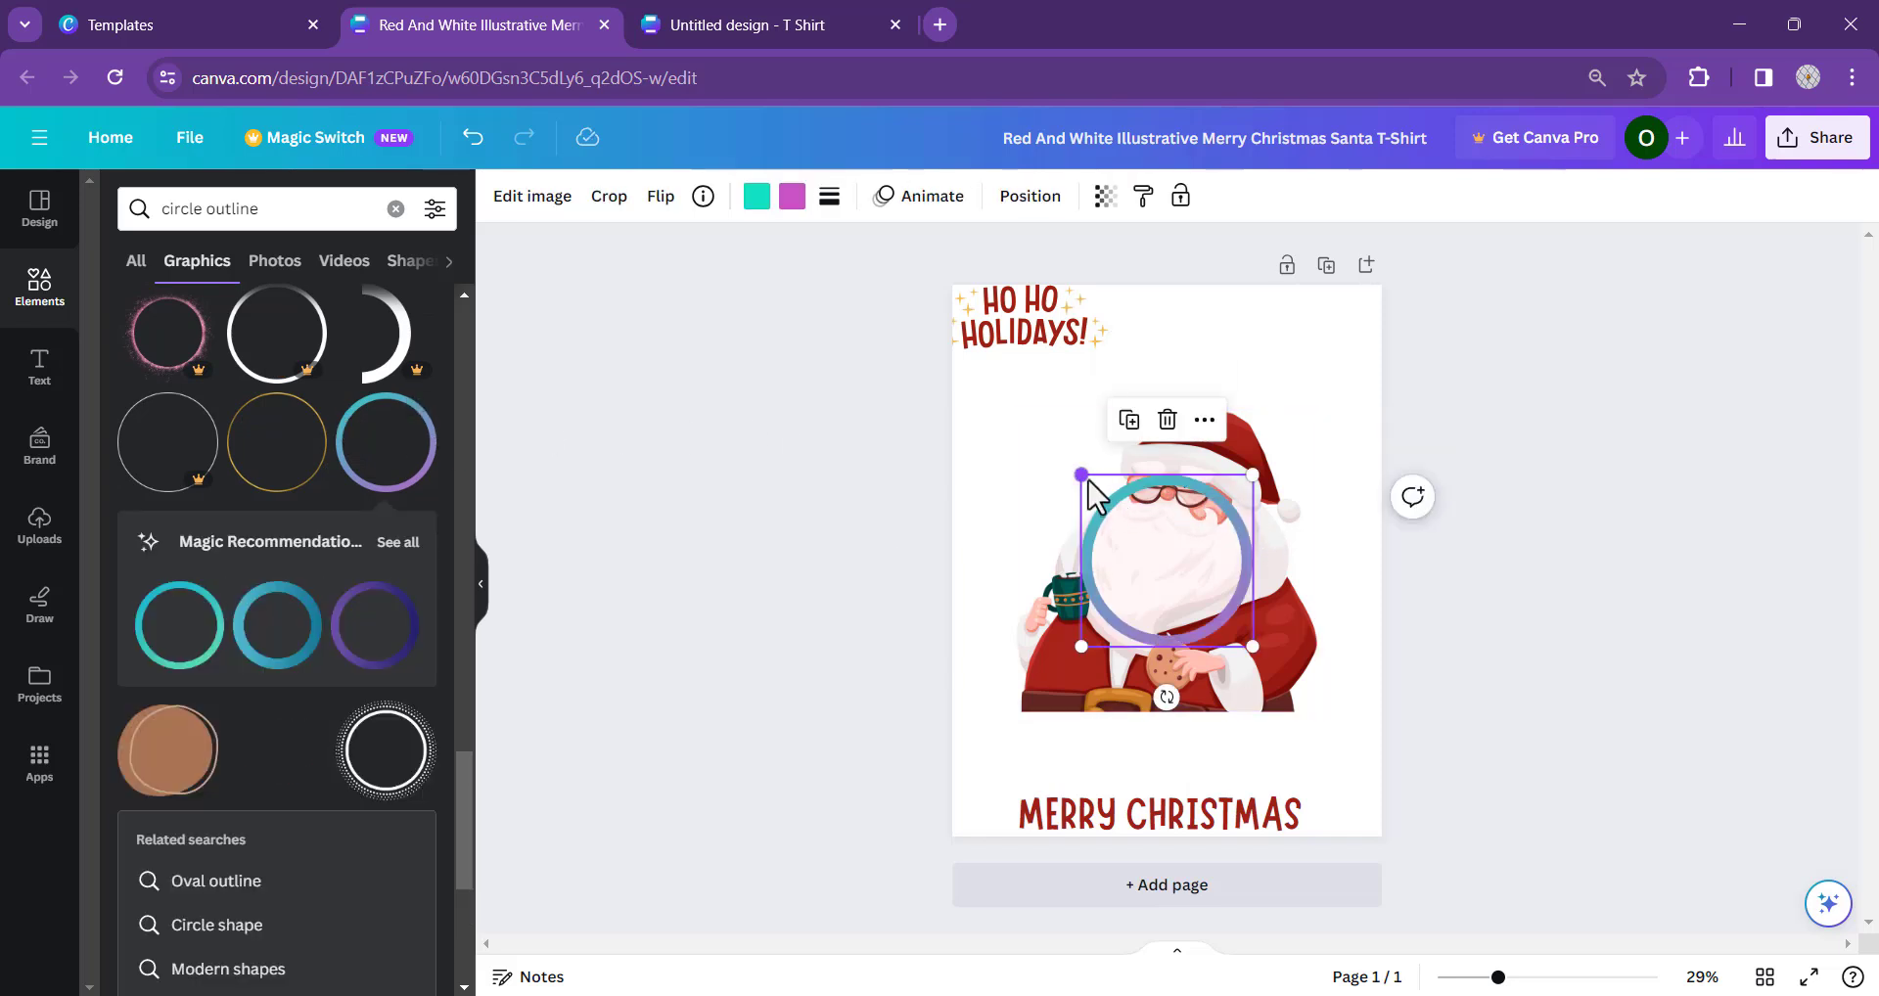
- Enlarge the gradient ring to the full page width, about 14 in, so it surrounds Santa
left_click_drag(1088, 480, 933, 329)
left_click_drag(1251, 653, 1395, 763)
left_click_drag(933, 326, 953, 347)
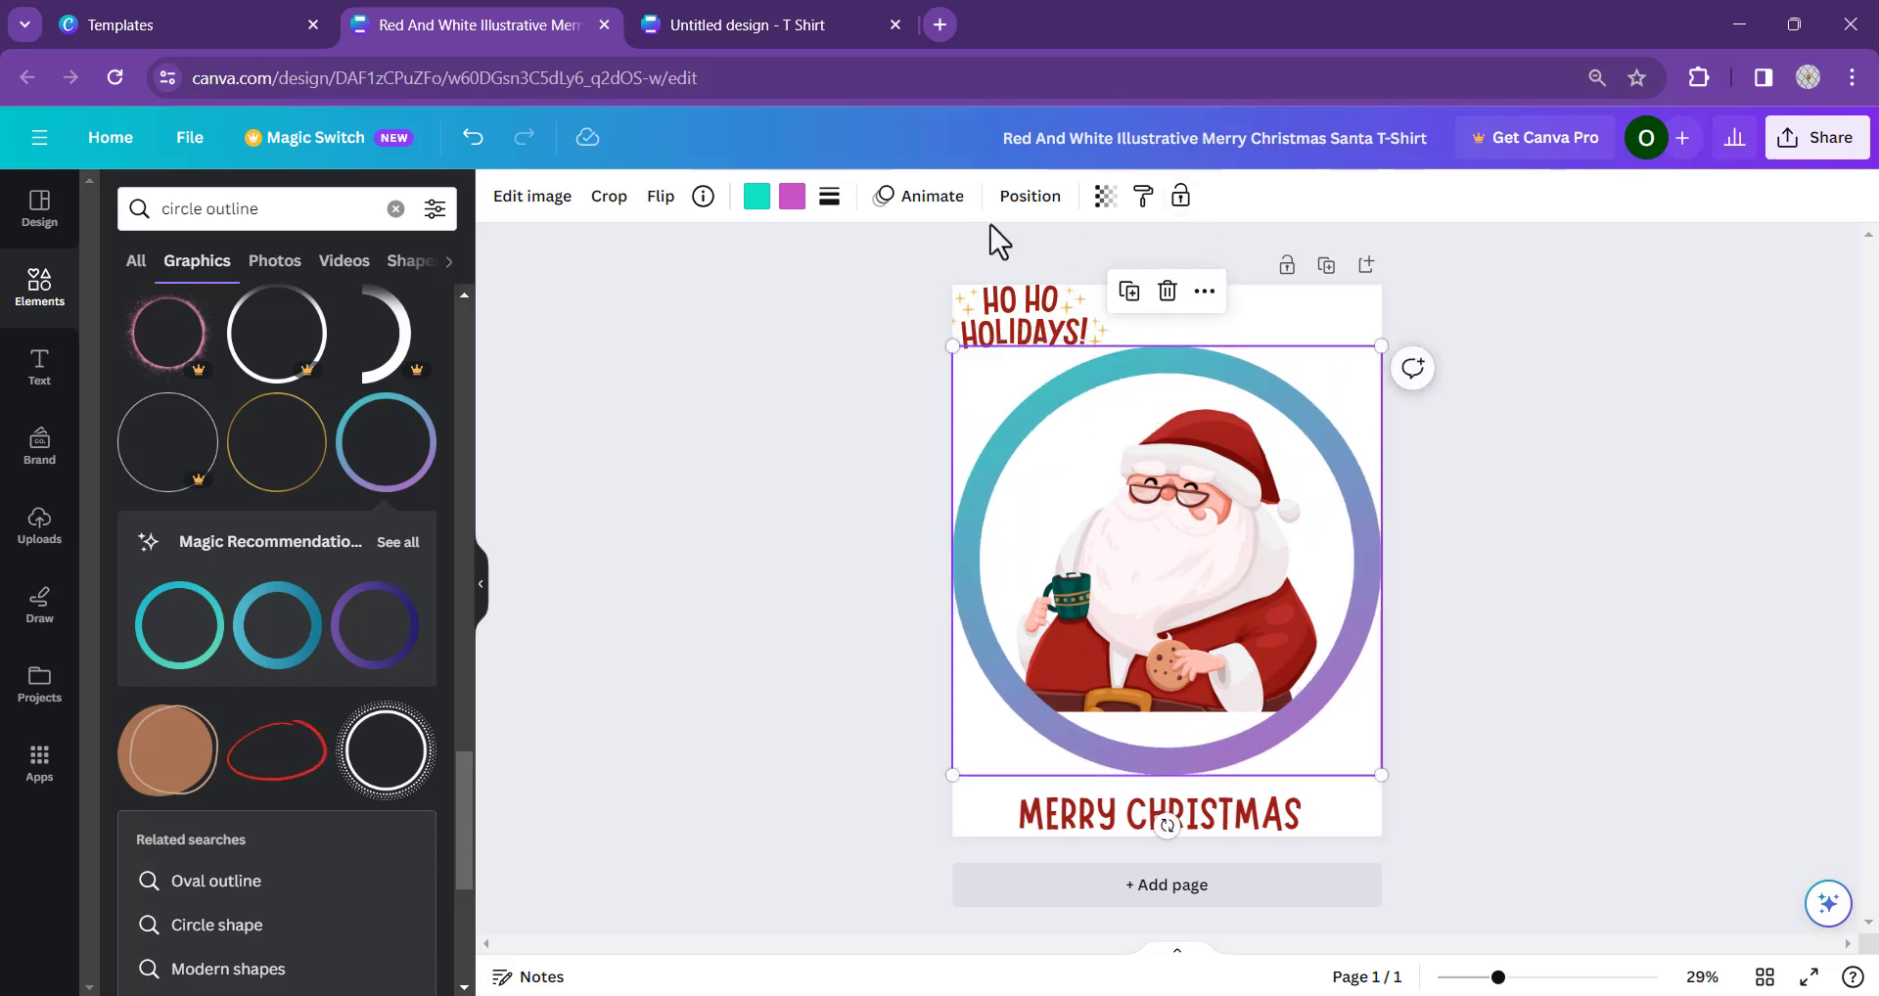
left_click(1029, 196)
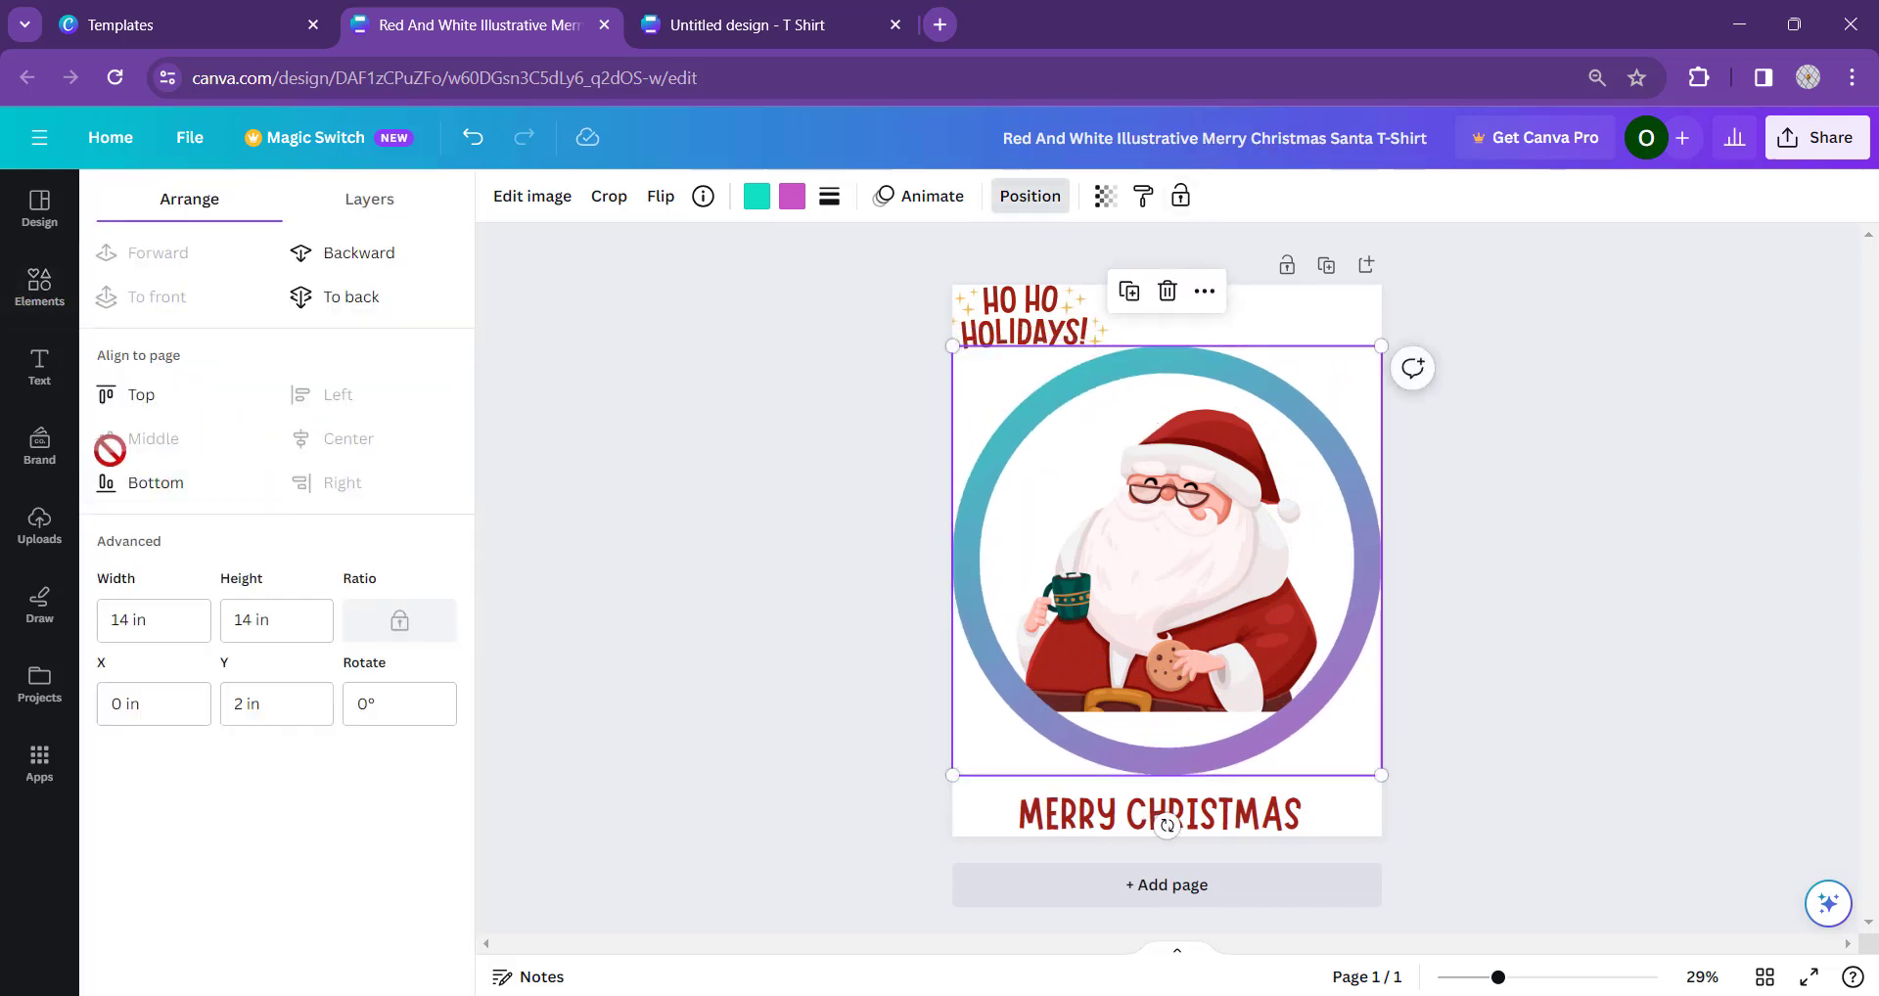
key("Escape")
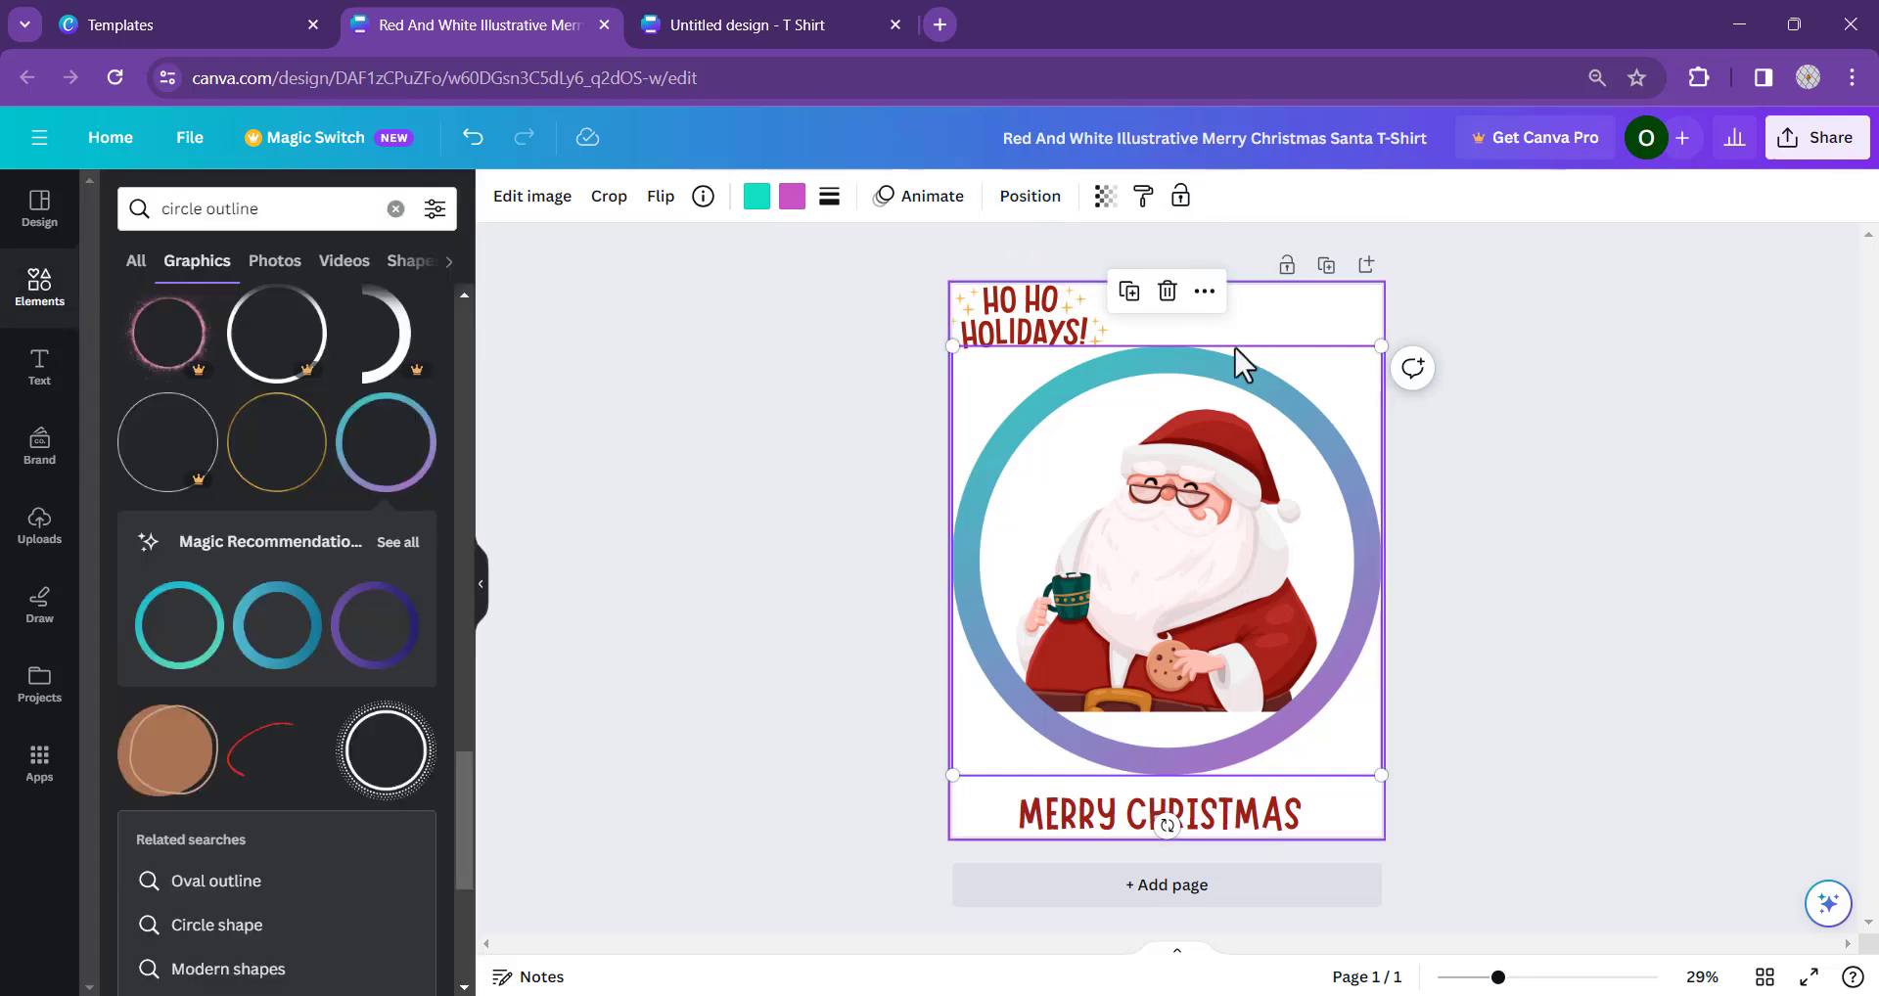
- Shift the ring toward the page's upper right to reach the Santa image, and shrink Santa to about 9.03 × 9.07 in
left_click_drag(1165, 576, 1165, 579)
left_click(1507, 536)
left_click(1221, 534)
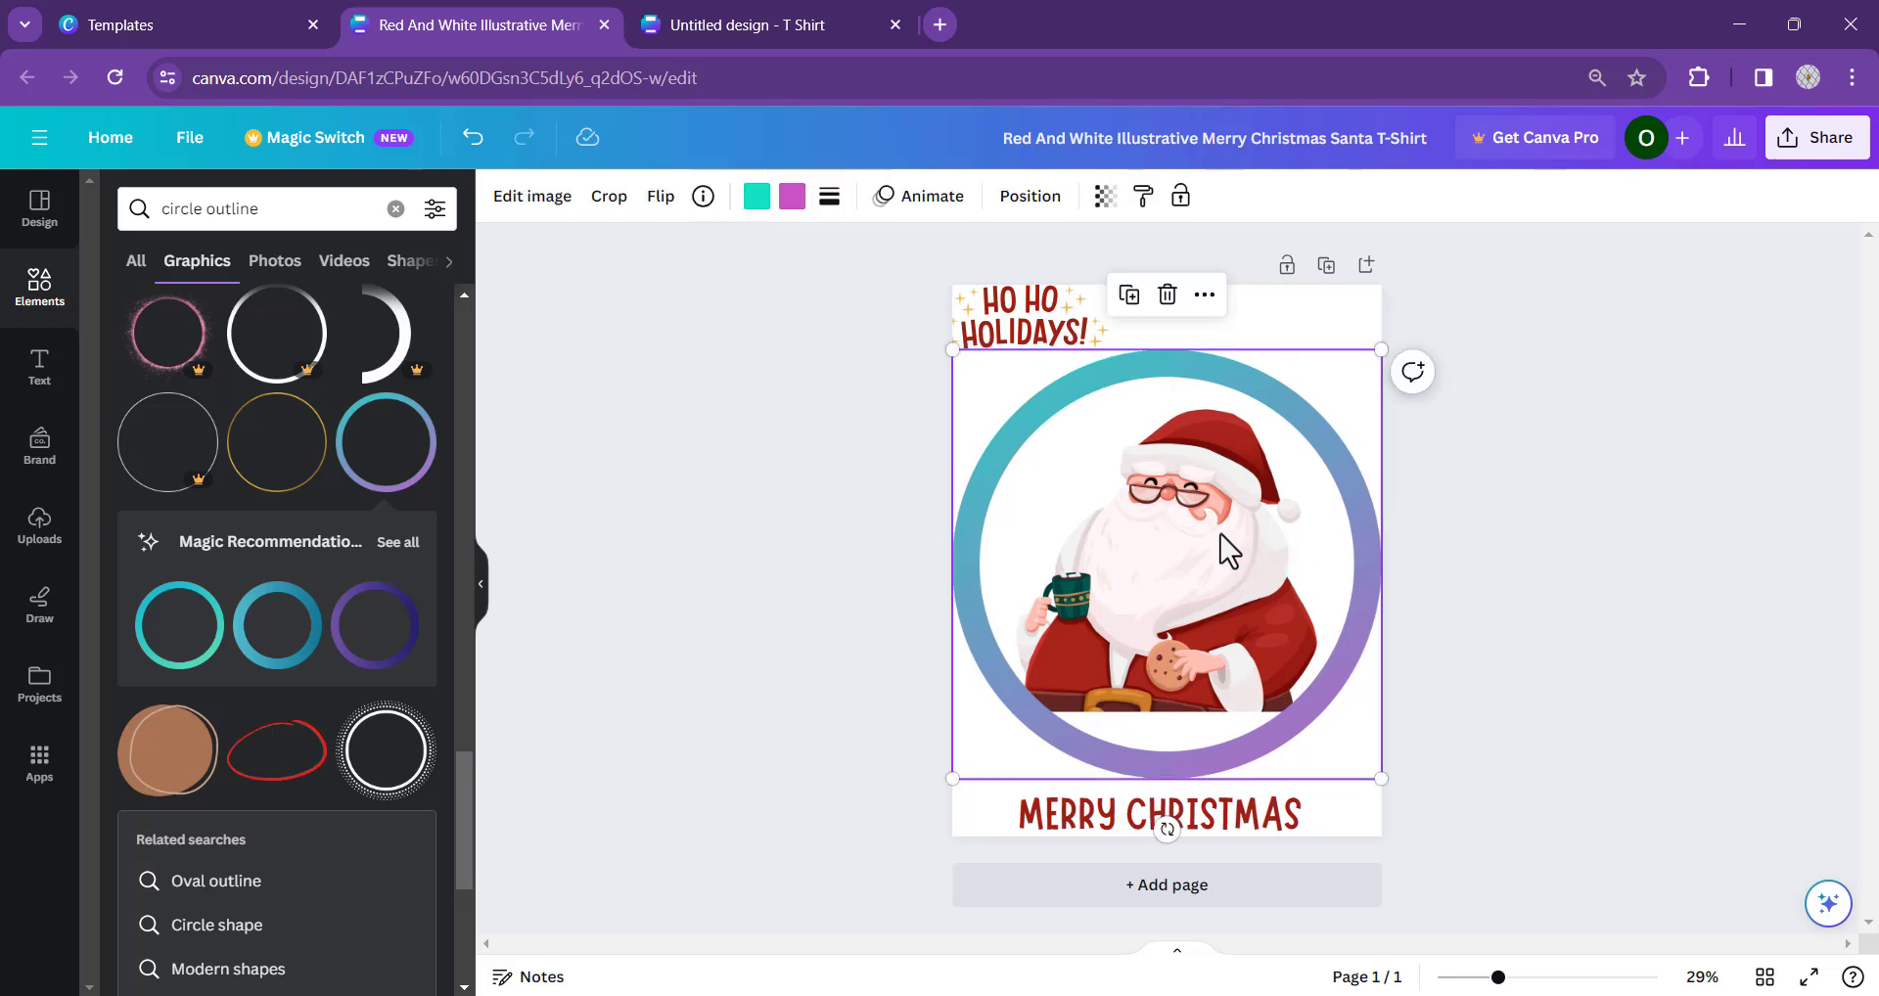
left_click_drag(1330, 470, 1390, 348)
left_click(1097, 702)
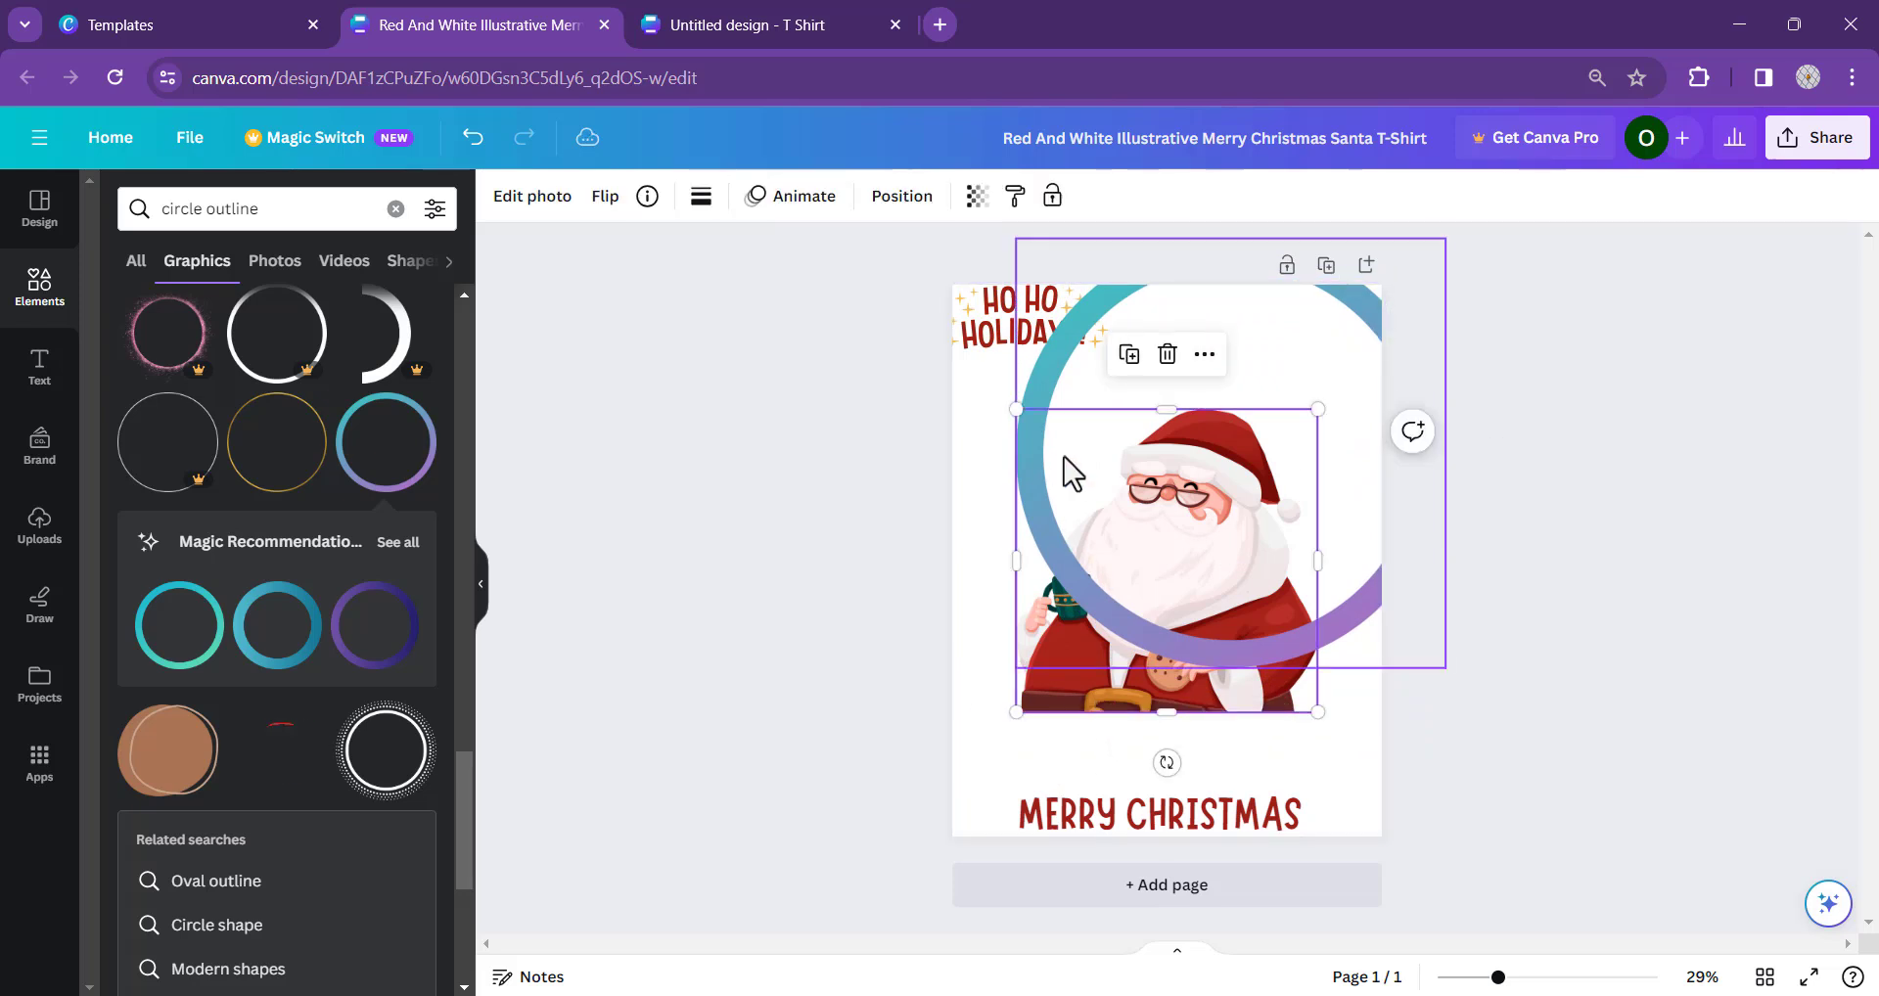
left_click_drag(1018, 409, 1040, 434)
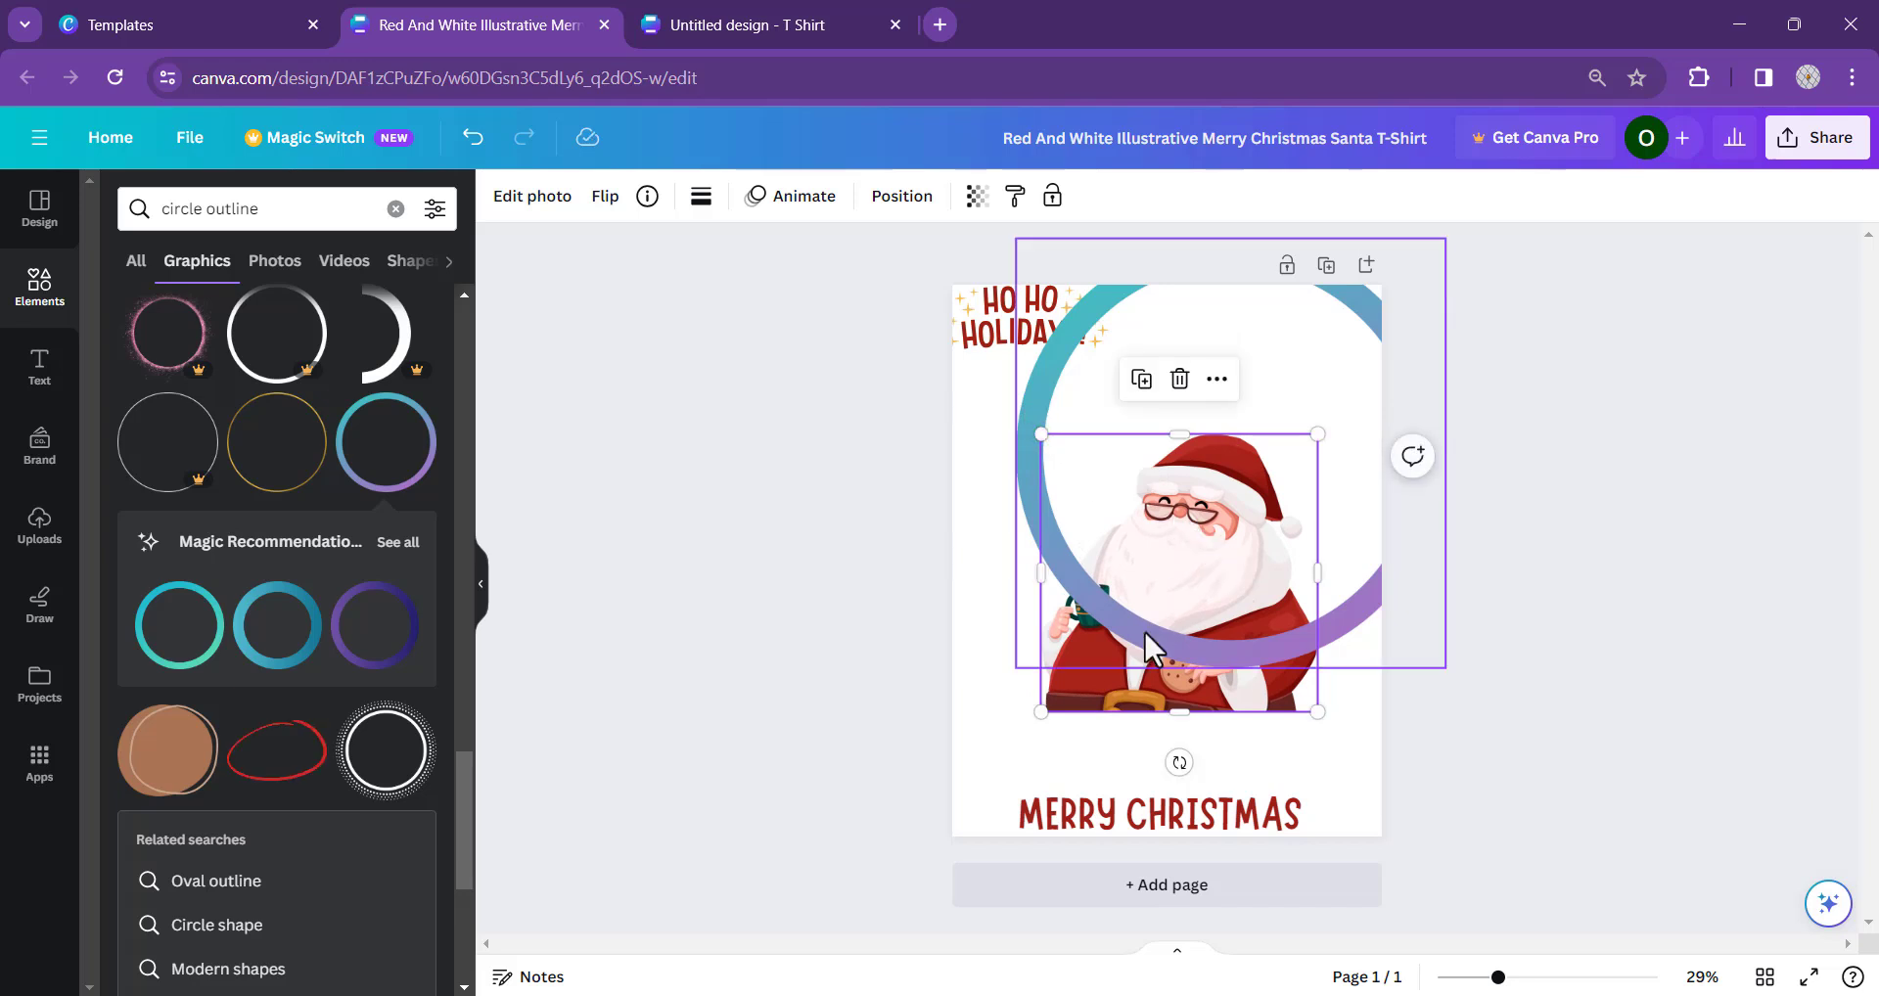
- Move the Santa image upward, return the ring to the page's centre and align it to the middle of the page
left_click_drag(1153, 661, 1164, 528)
left_click_drag(1140, 638, 1078, 722)
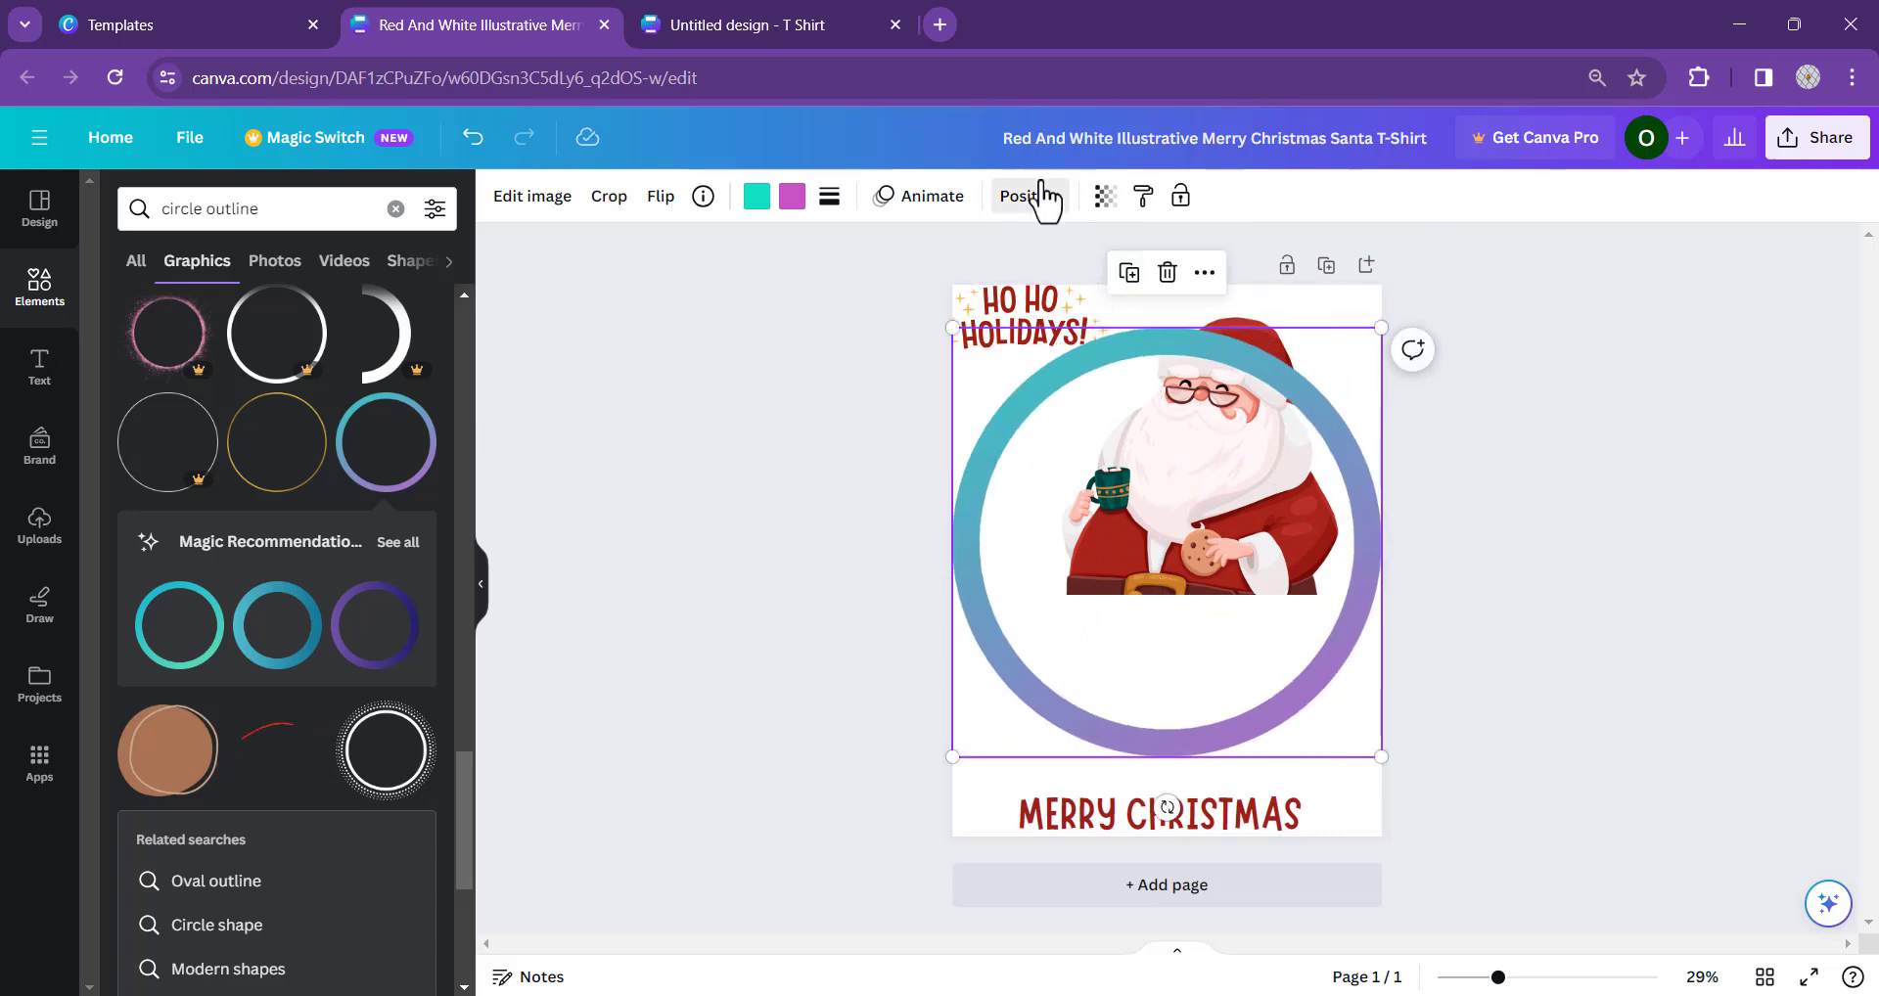
left_click(1028, 196)
left_click(145, 442)
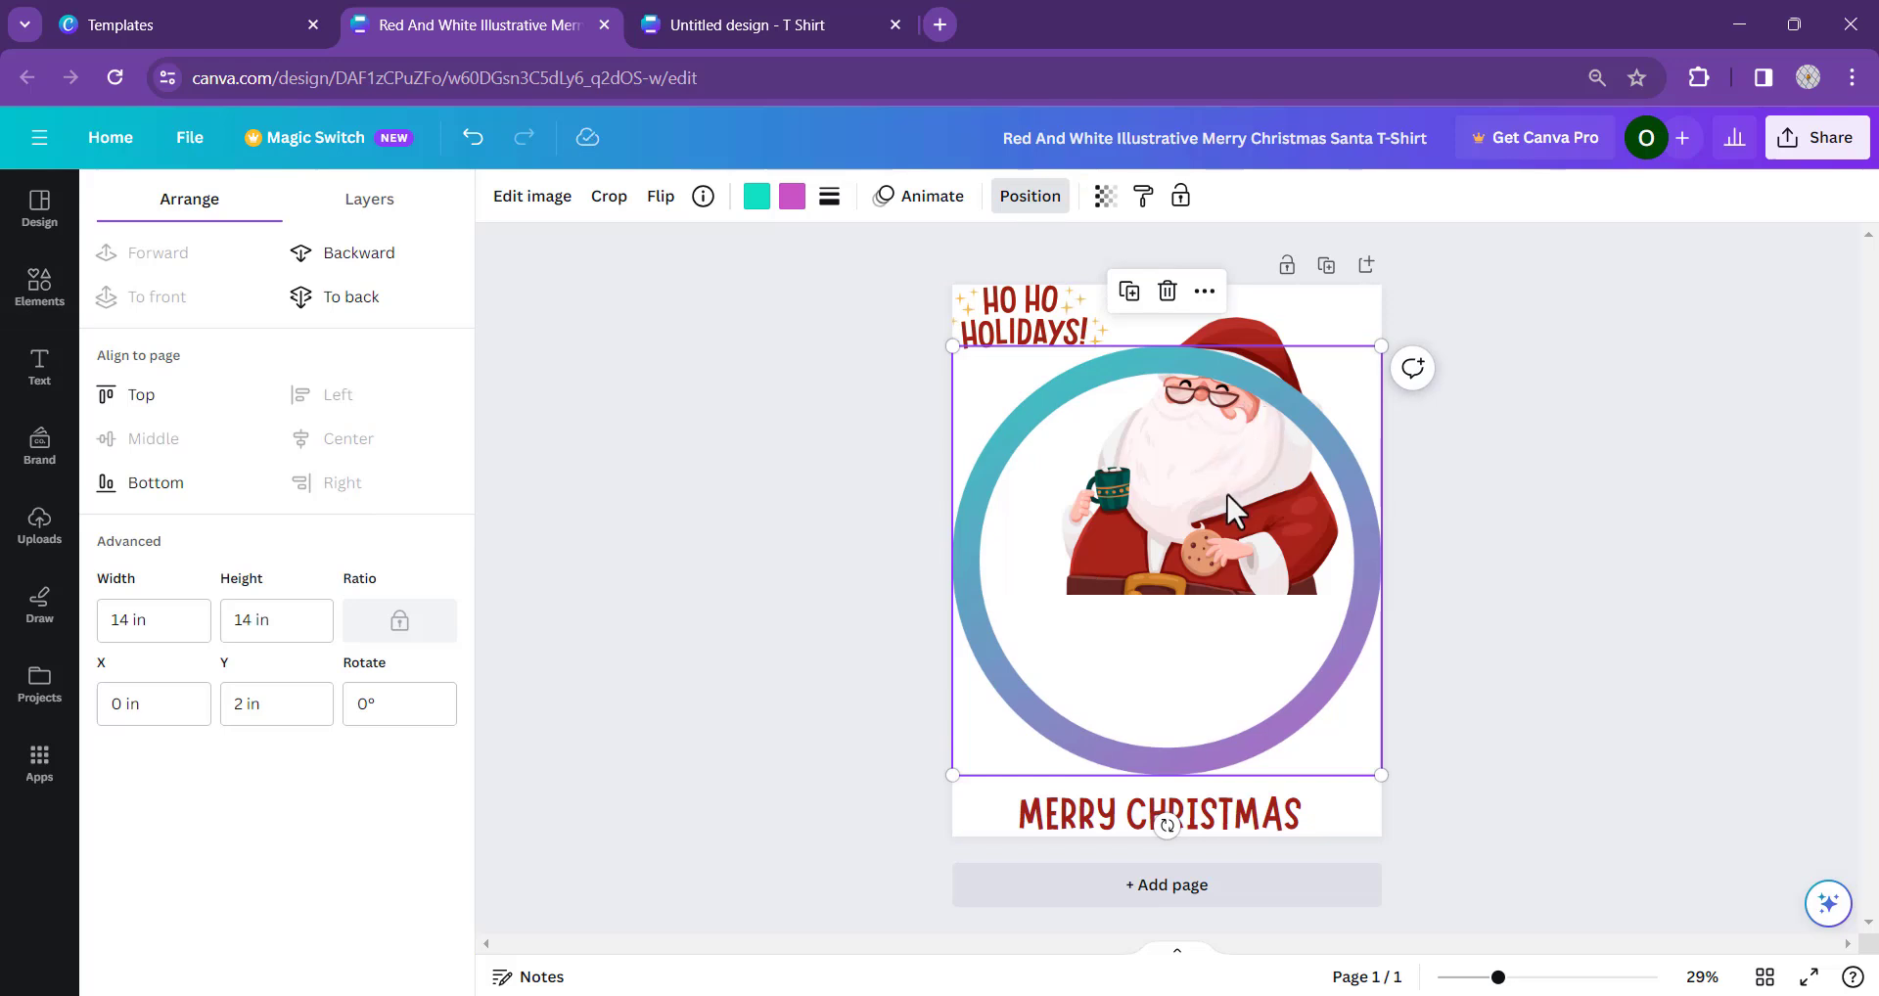
- Move Santa back inside the ring, centred horizontally, and align the image to the middle of the page
left_click(1246, 321)
left_click_drag(1247, 321, 1212, 412)
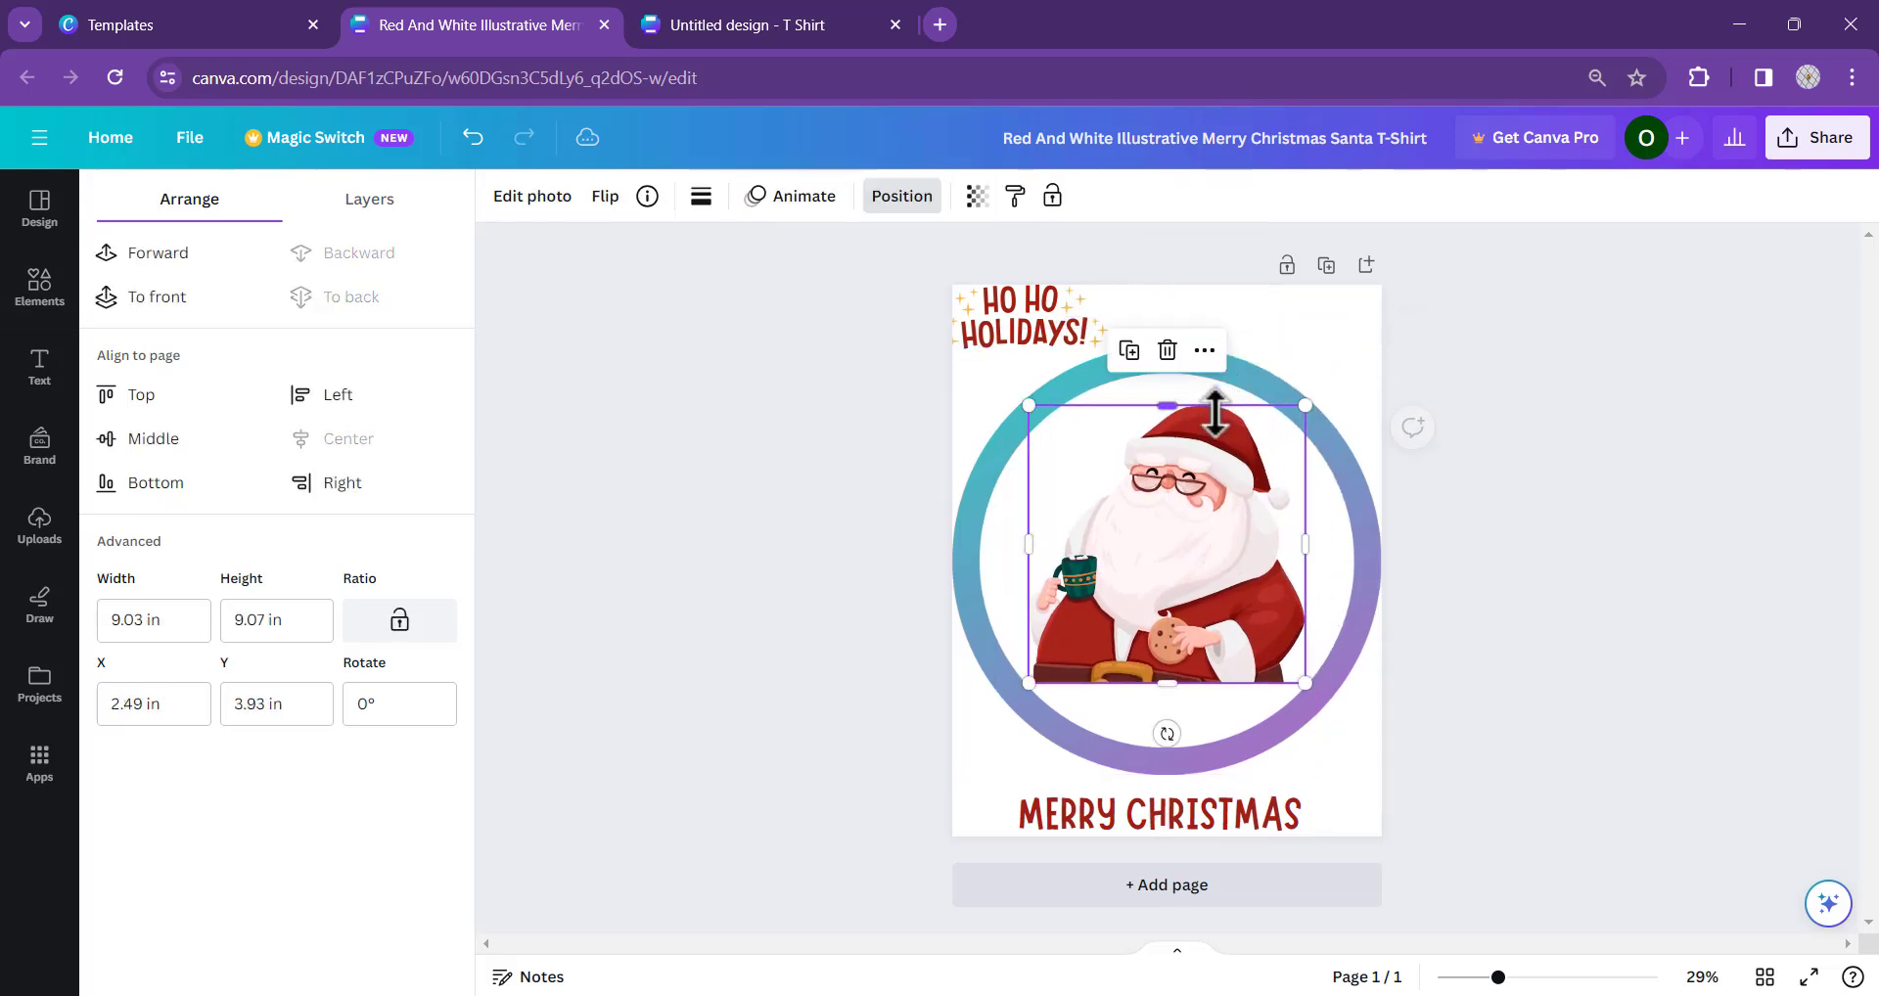
left_click(176, 449)
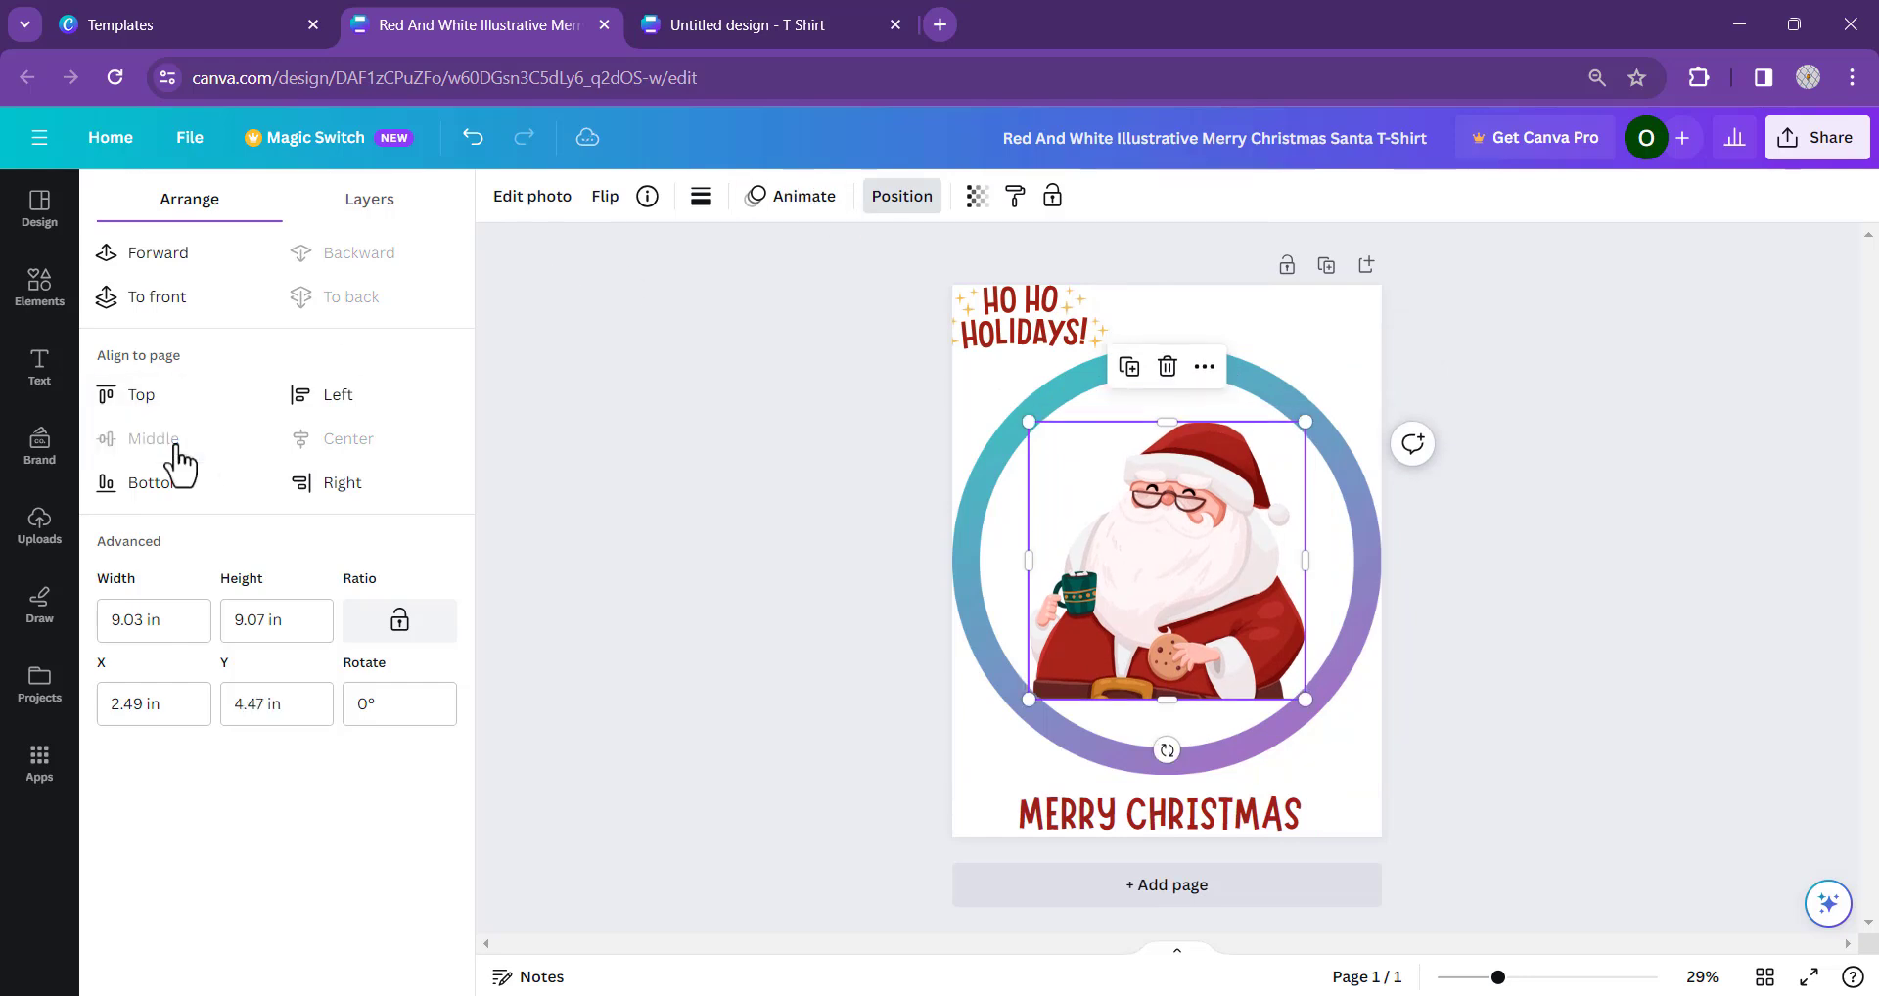
- Change the ring's purple gradient colour to white
left_click(965, 514)
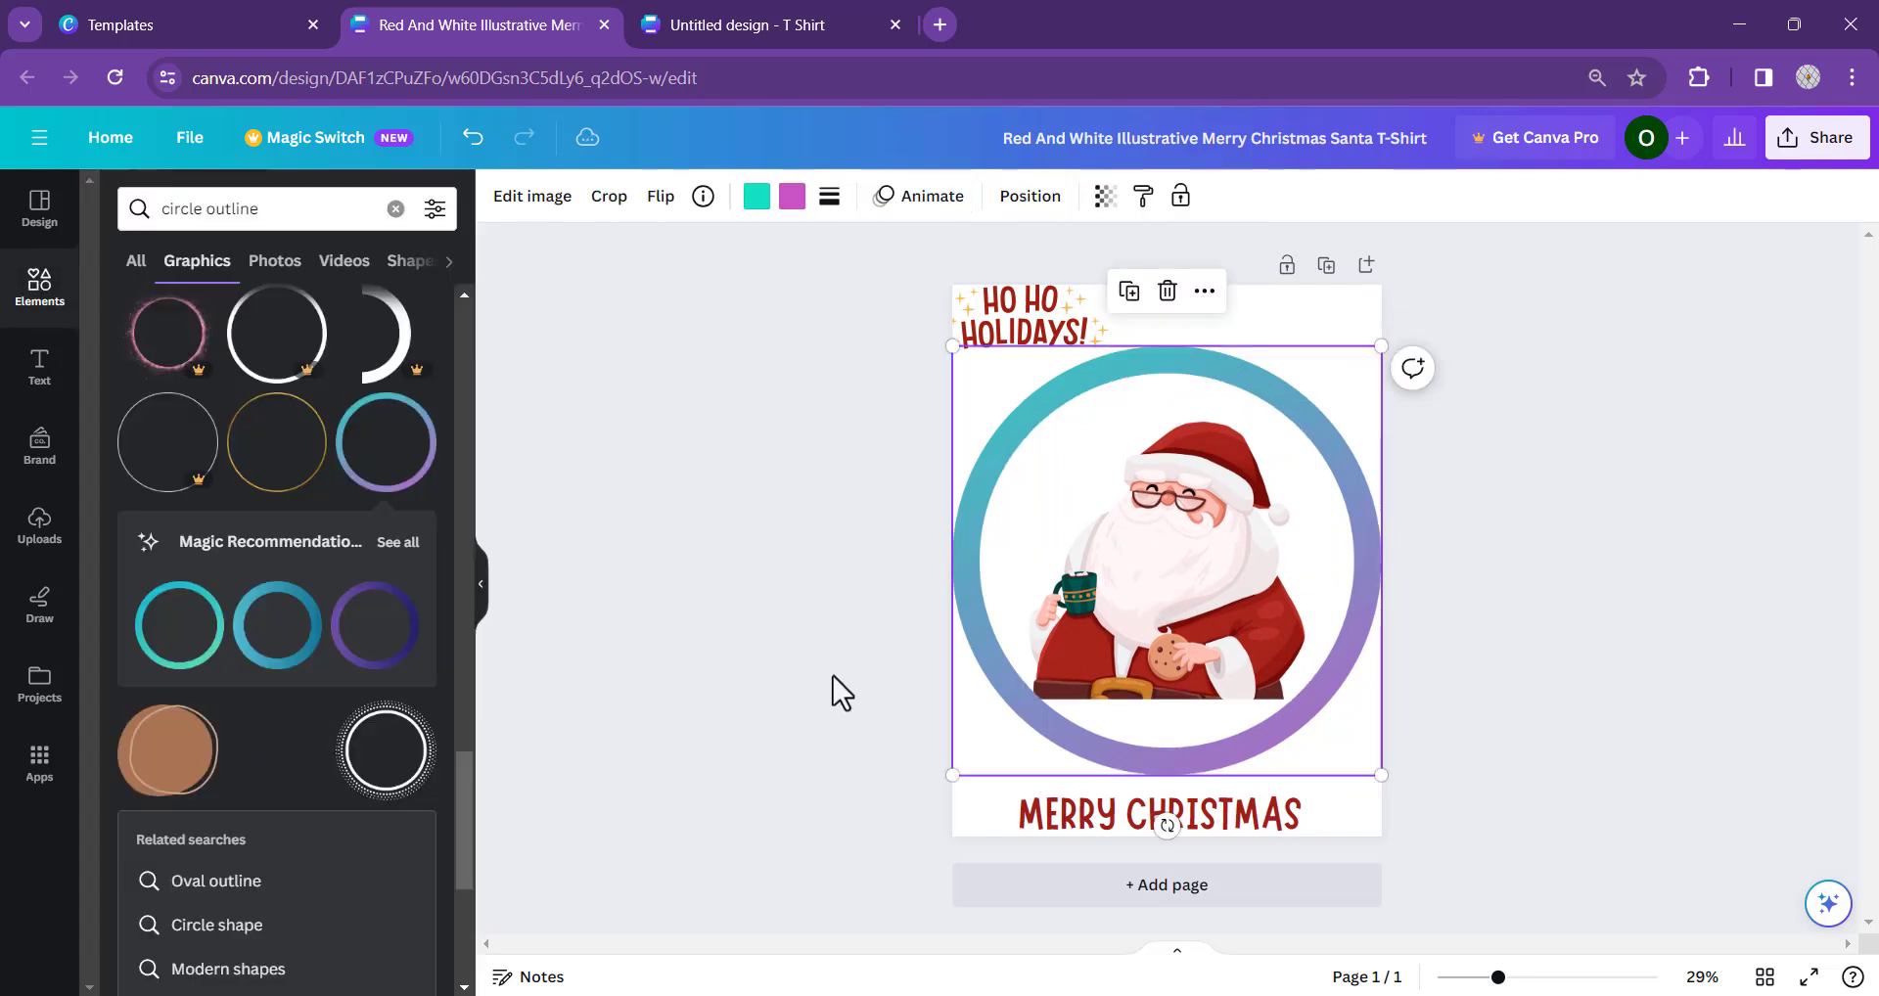
left_click(1094, 369)
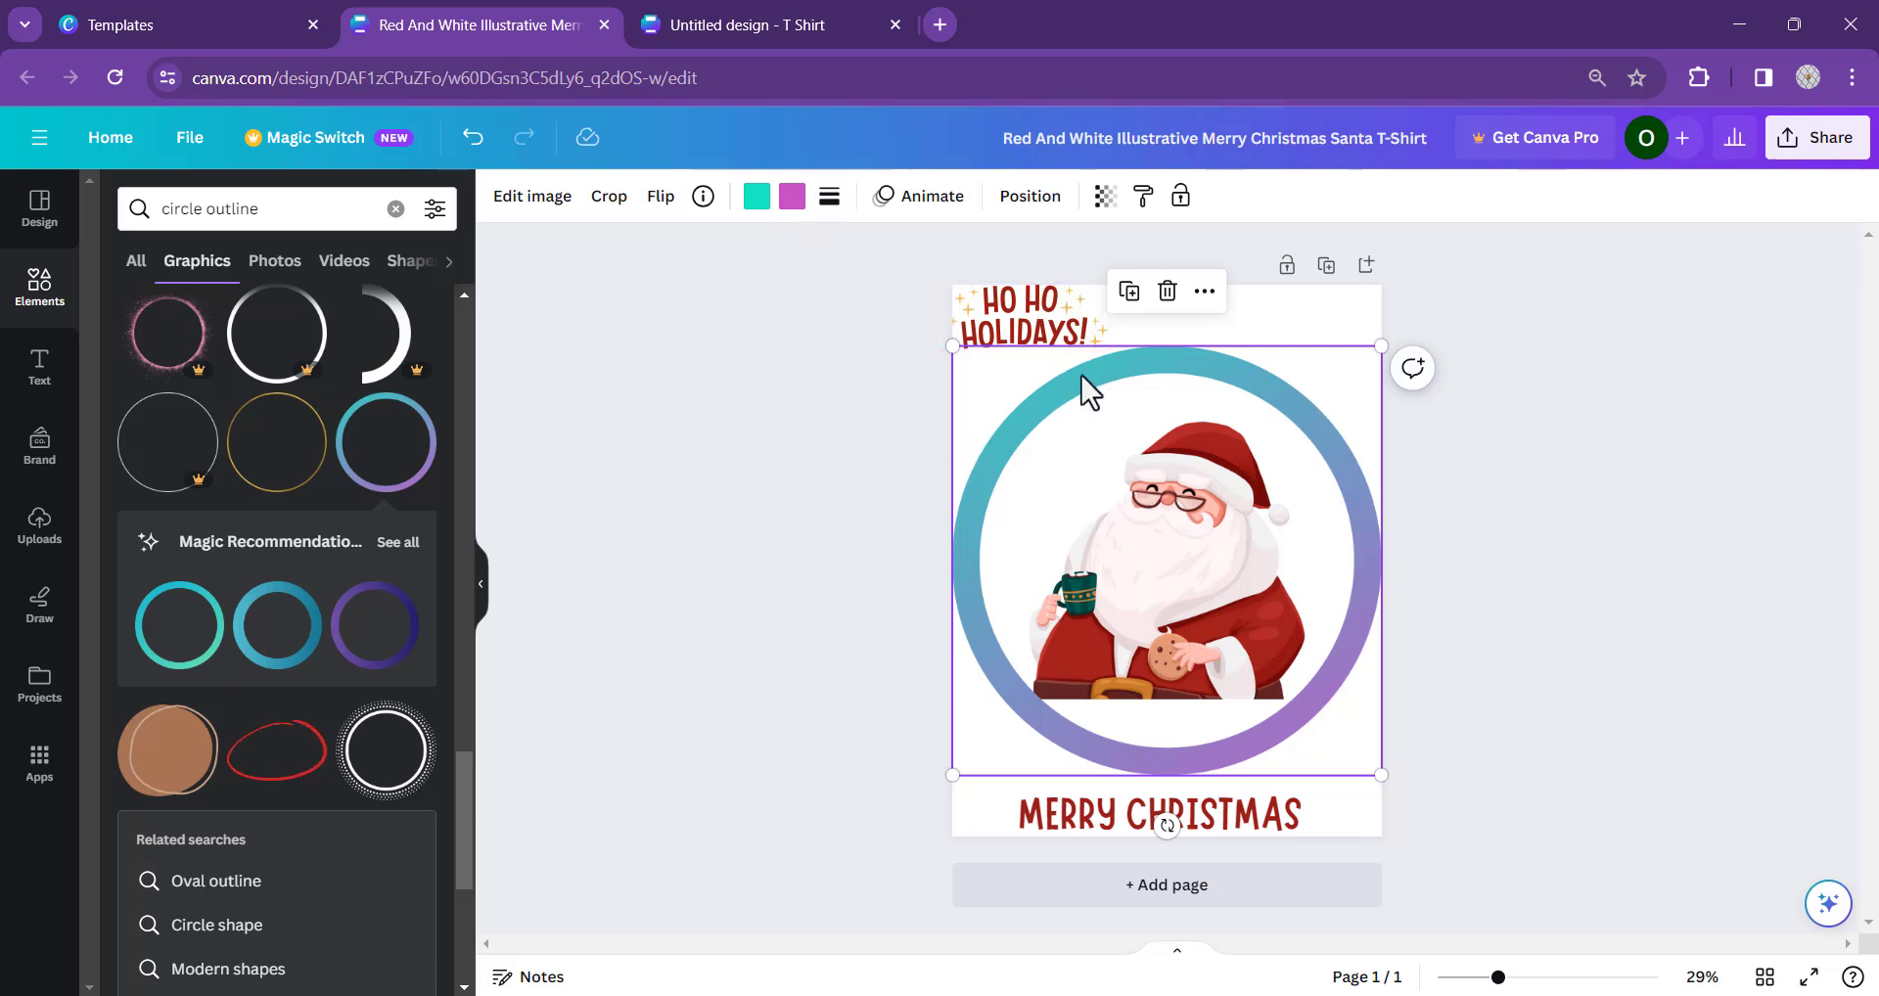
left_click(792, 196)
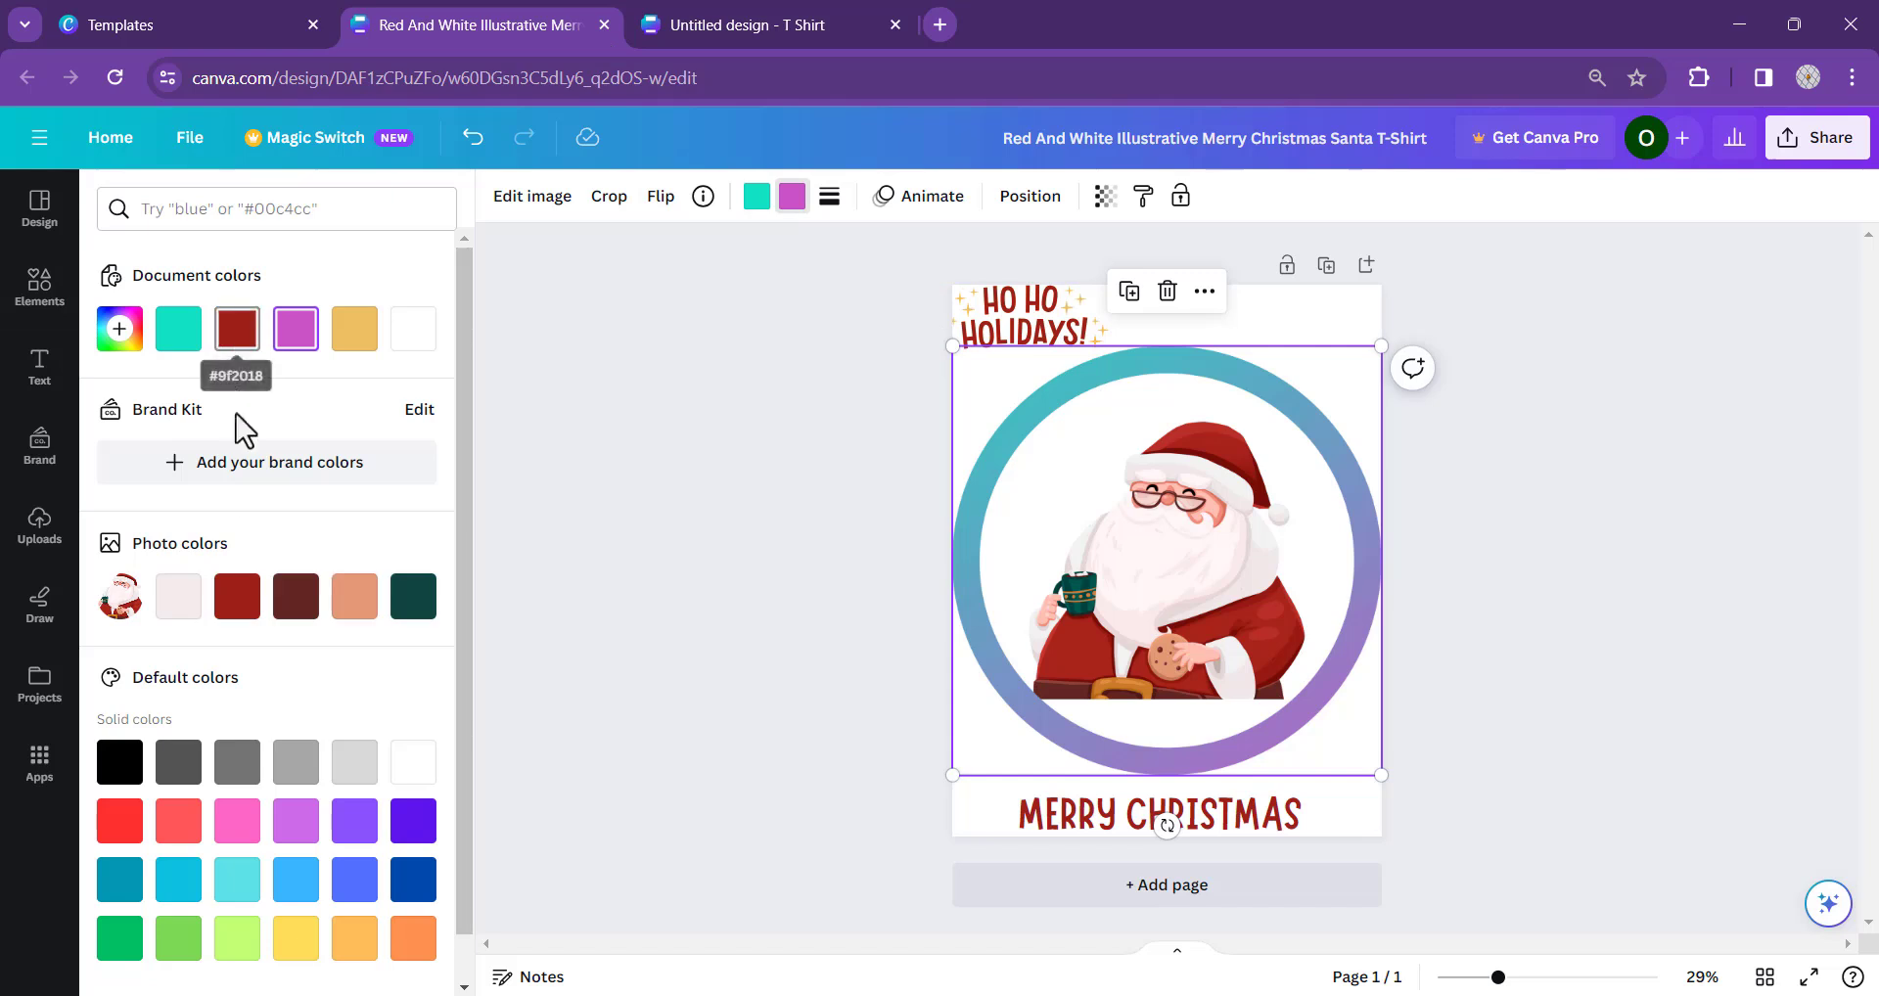
left_click(178, 596)
scroll(143, 630, "down", 1)
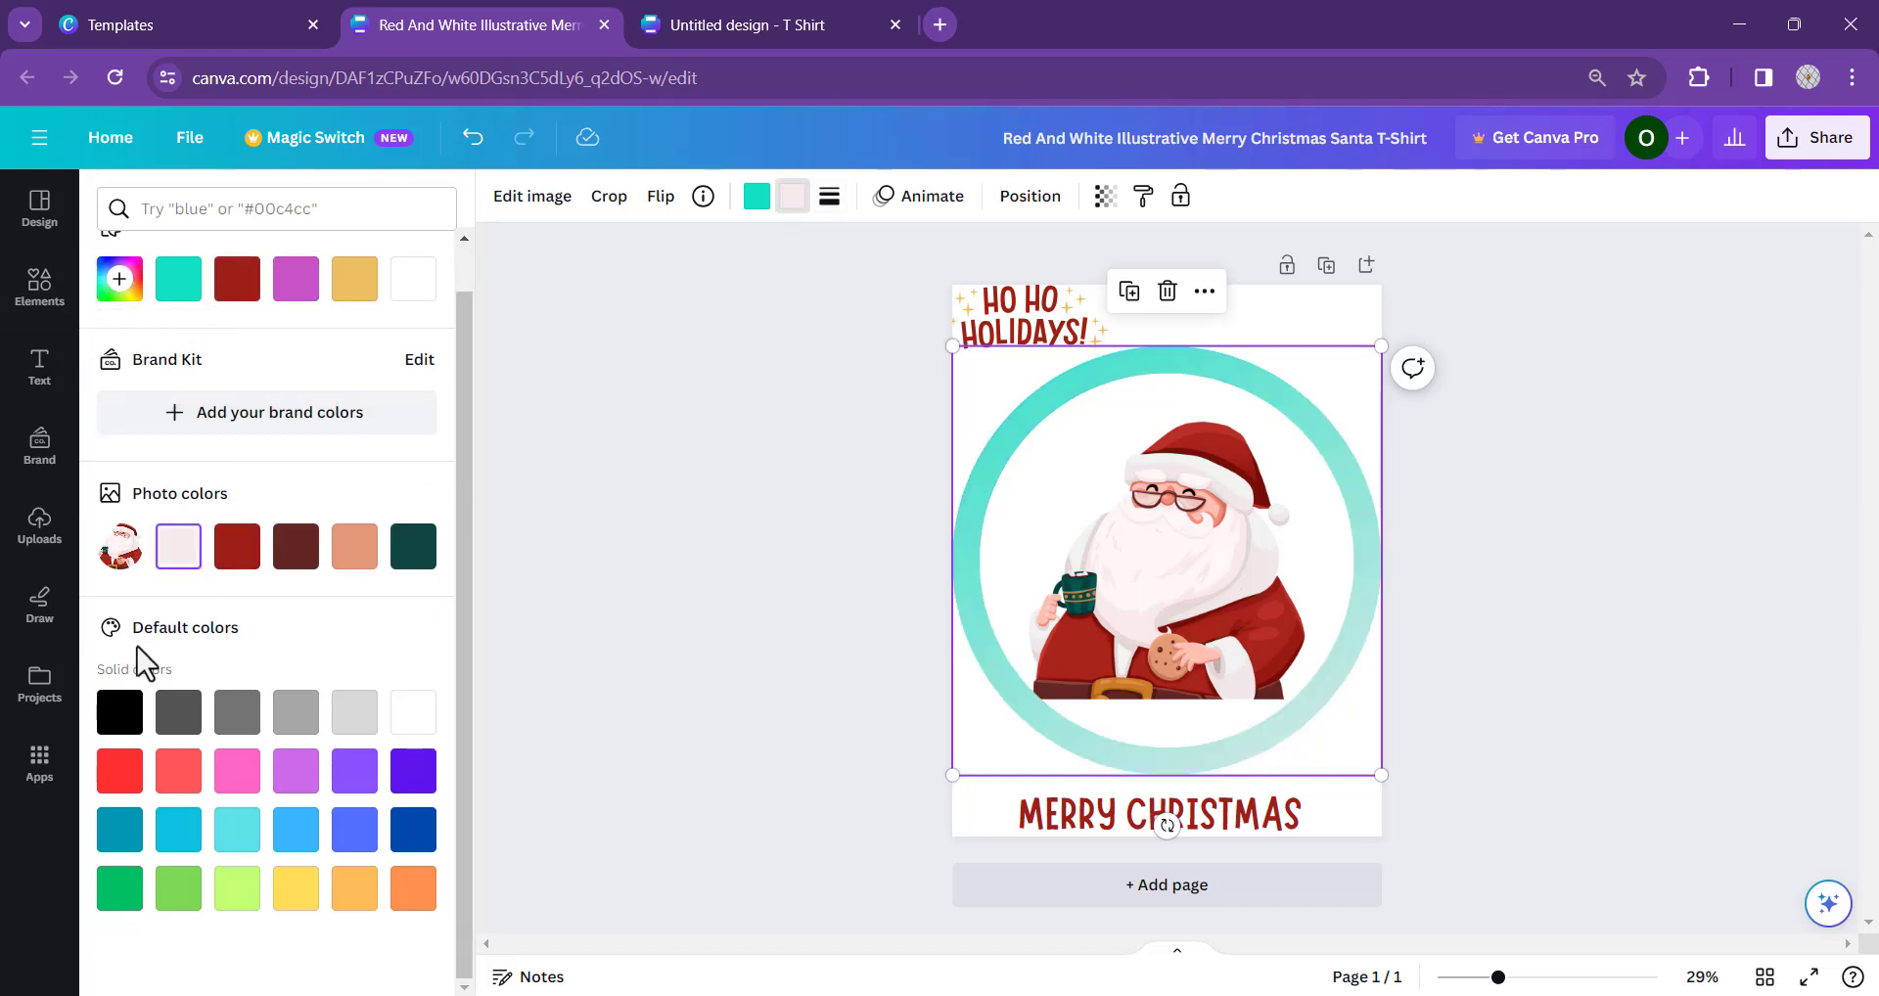
left_click(396, 713)
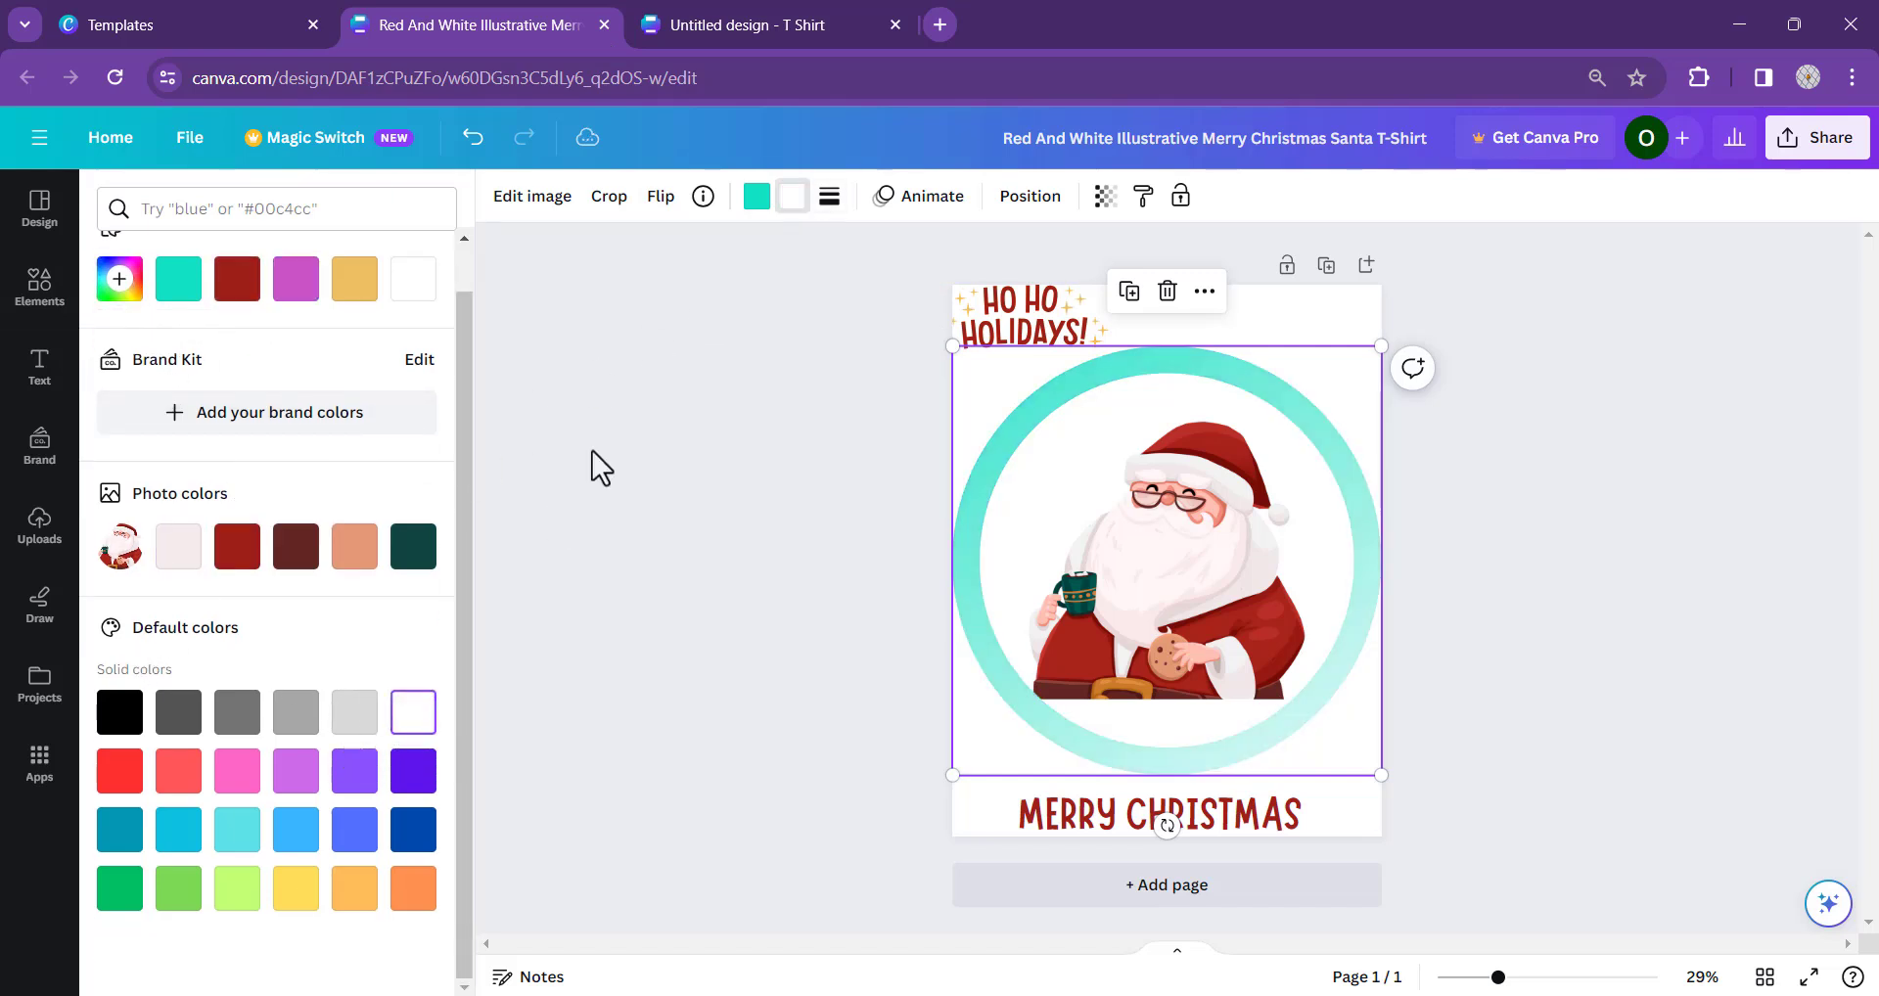
- Change the ring's turquoise gradient colour to bright red and deselect the ring
left_click(755, 197)
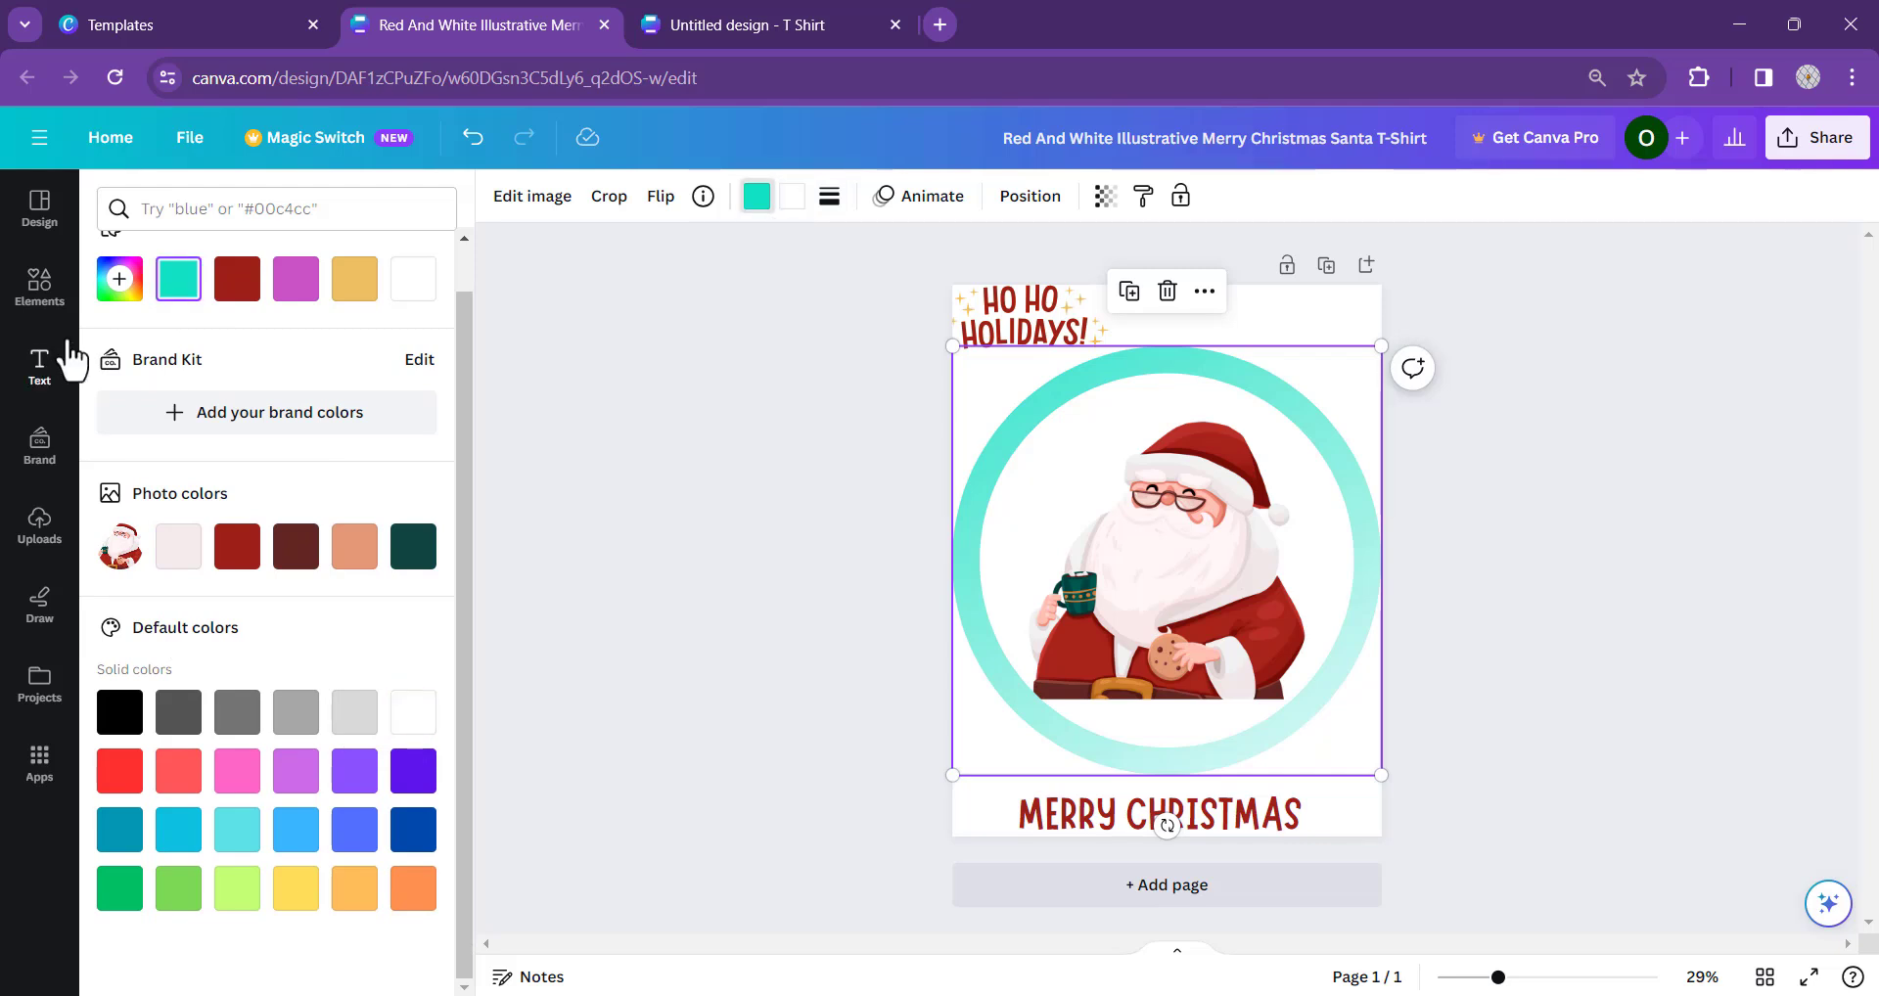
left_click(120, 772)
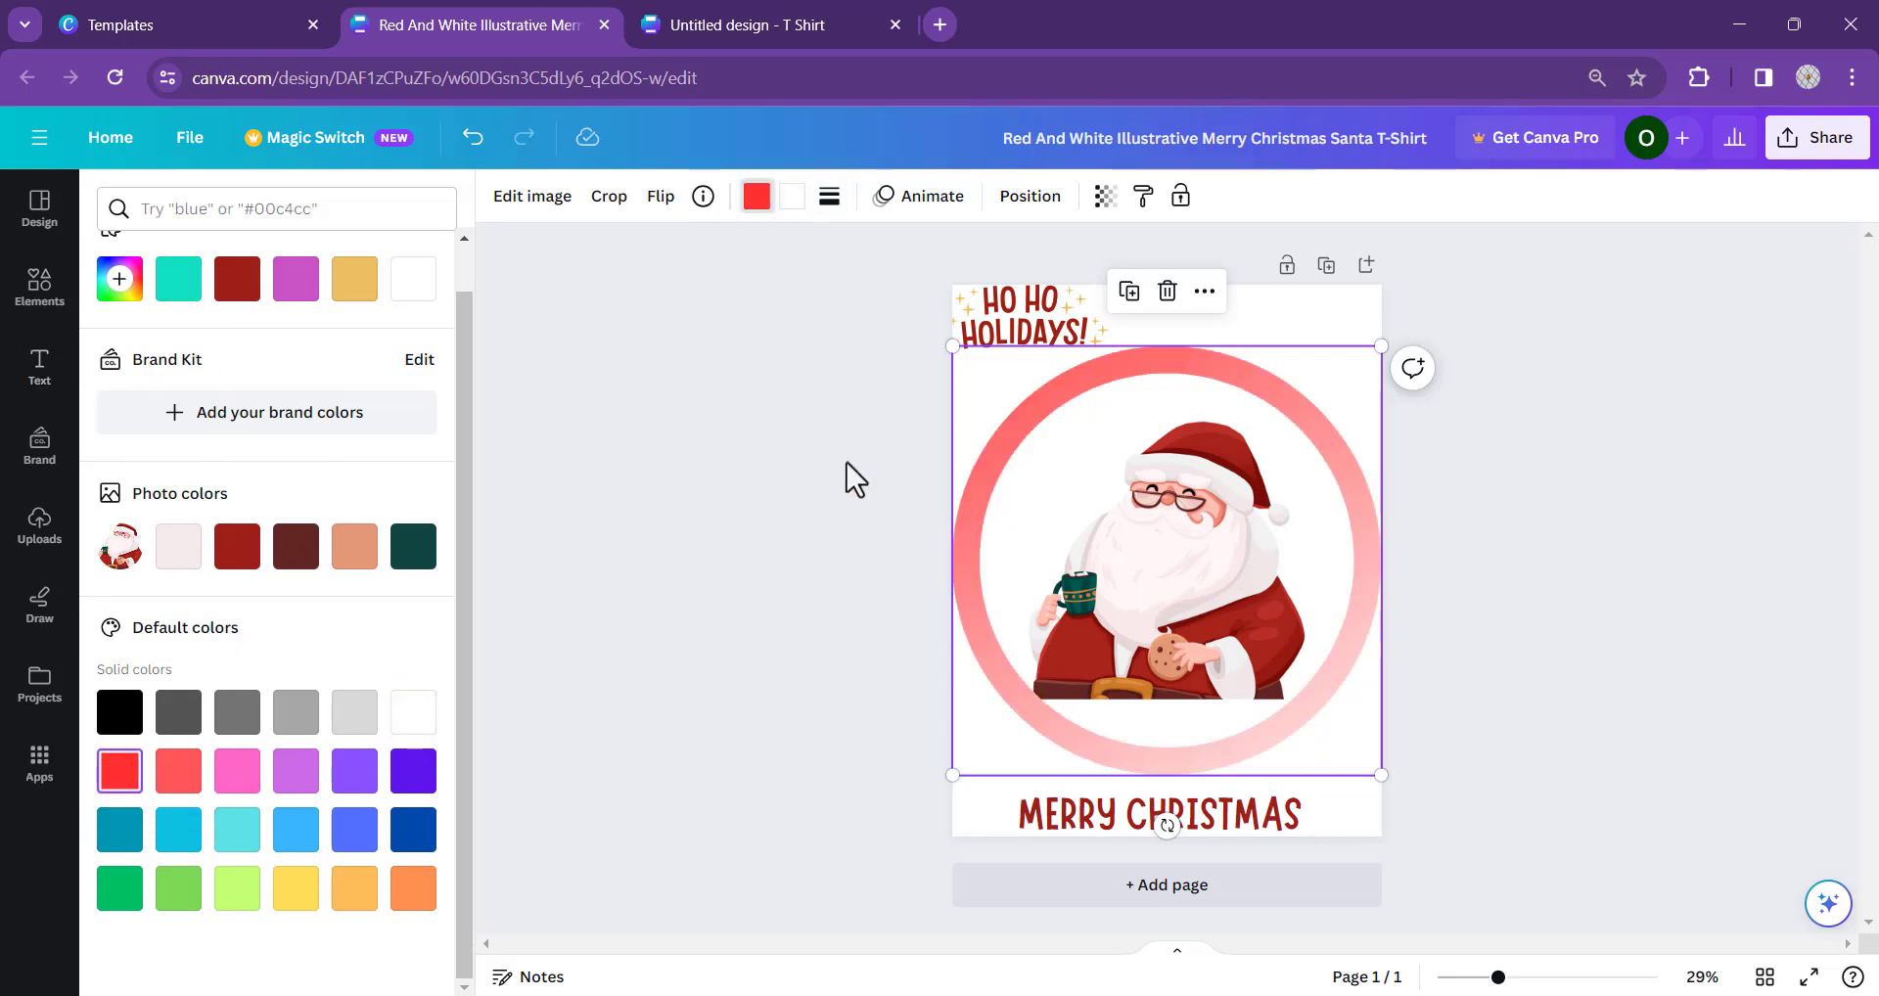
key("Escape")
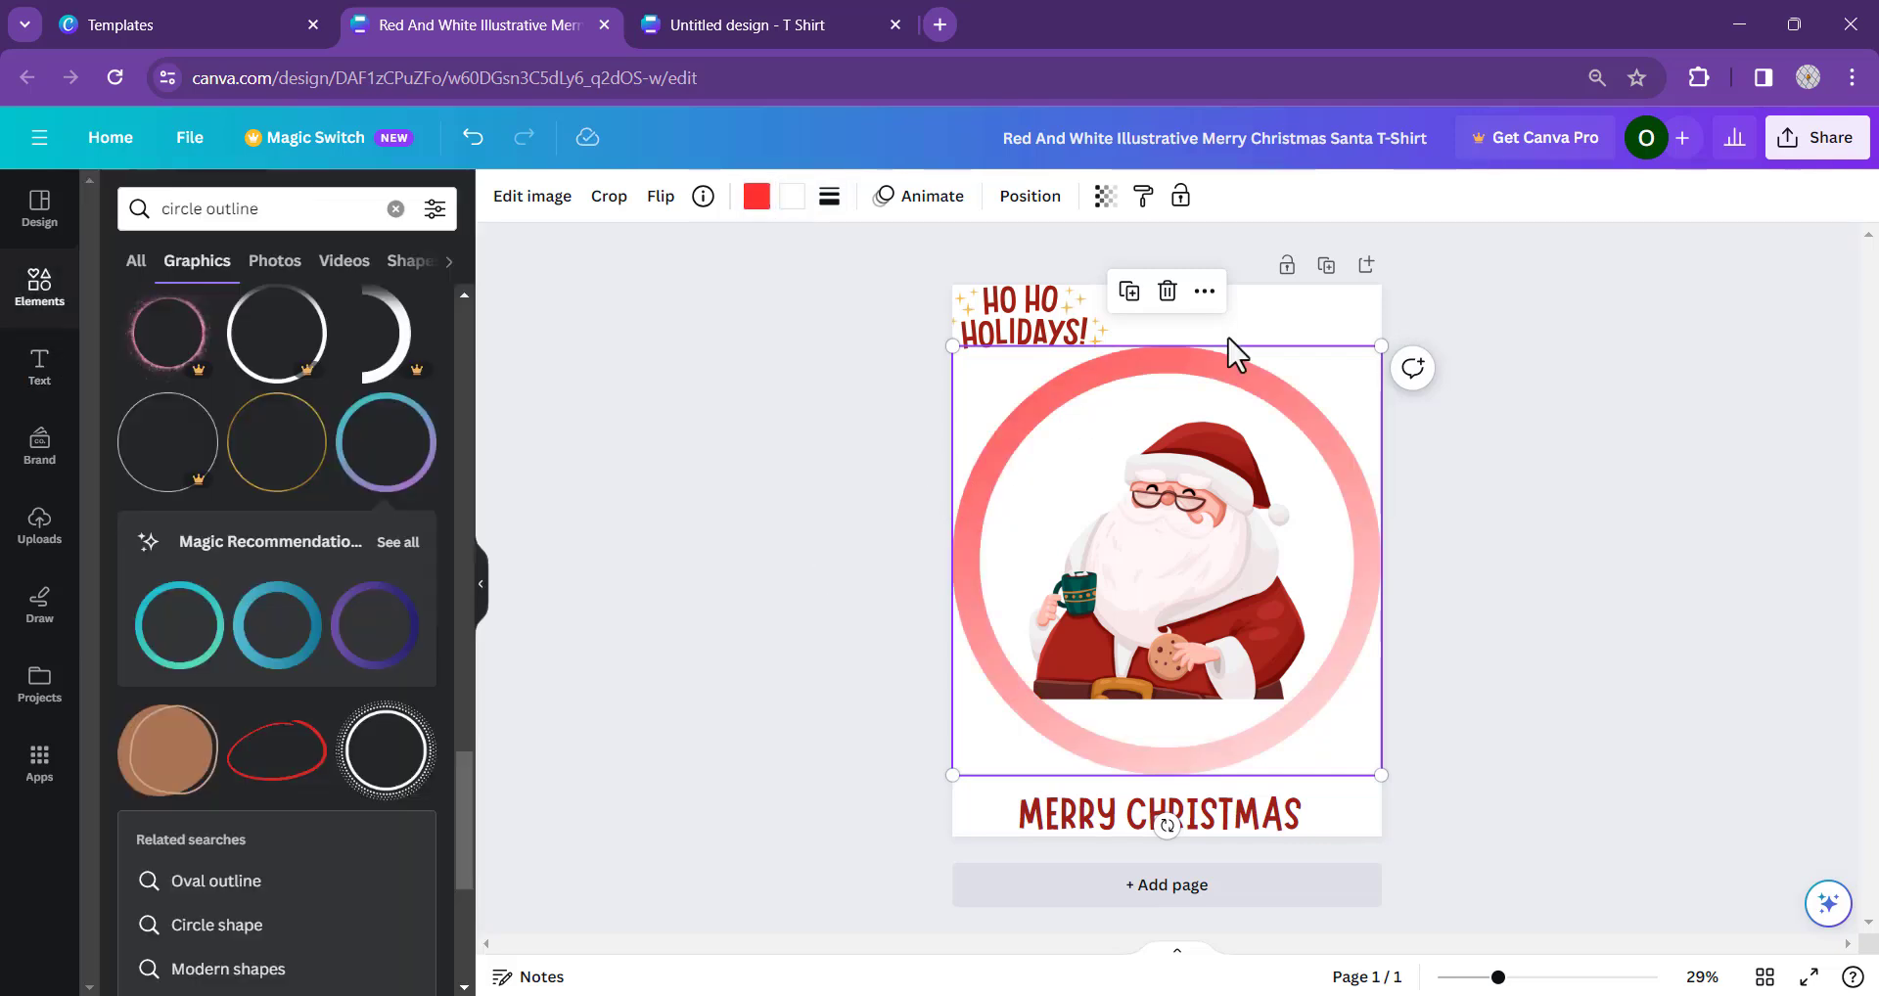
left_click(1040, 317)
left_click(1247, 299)
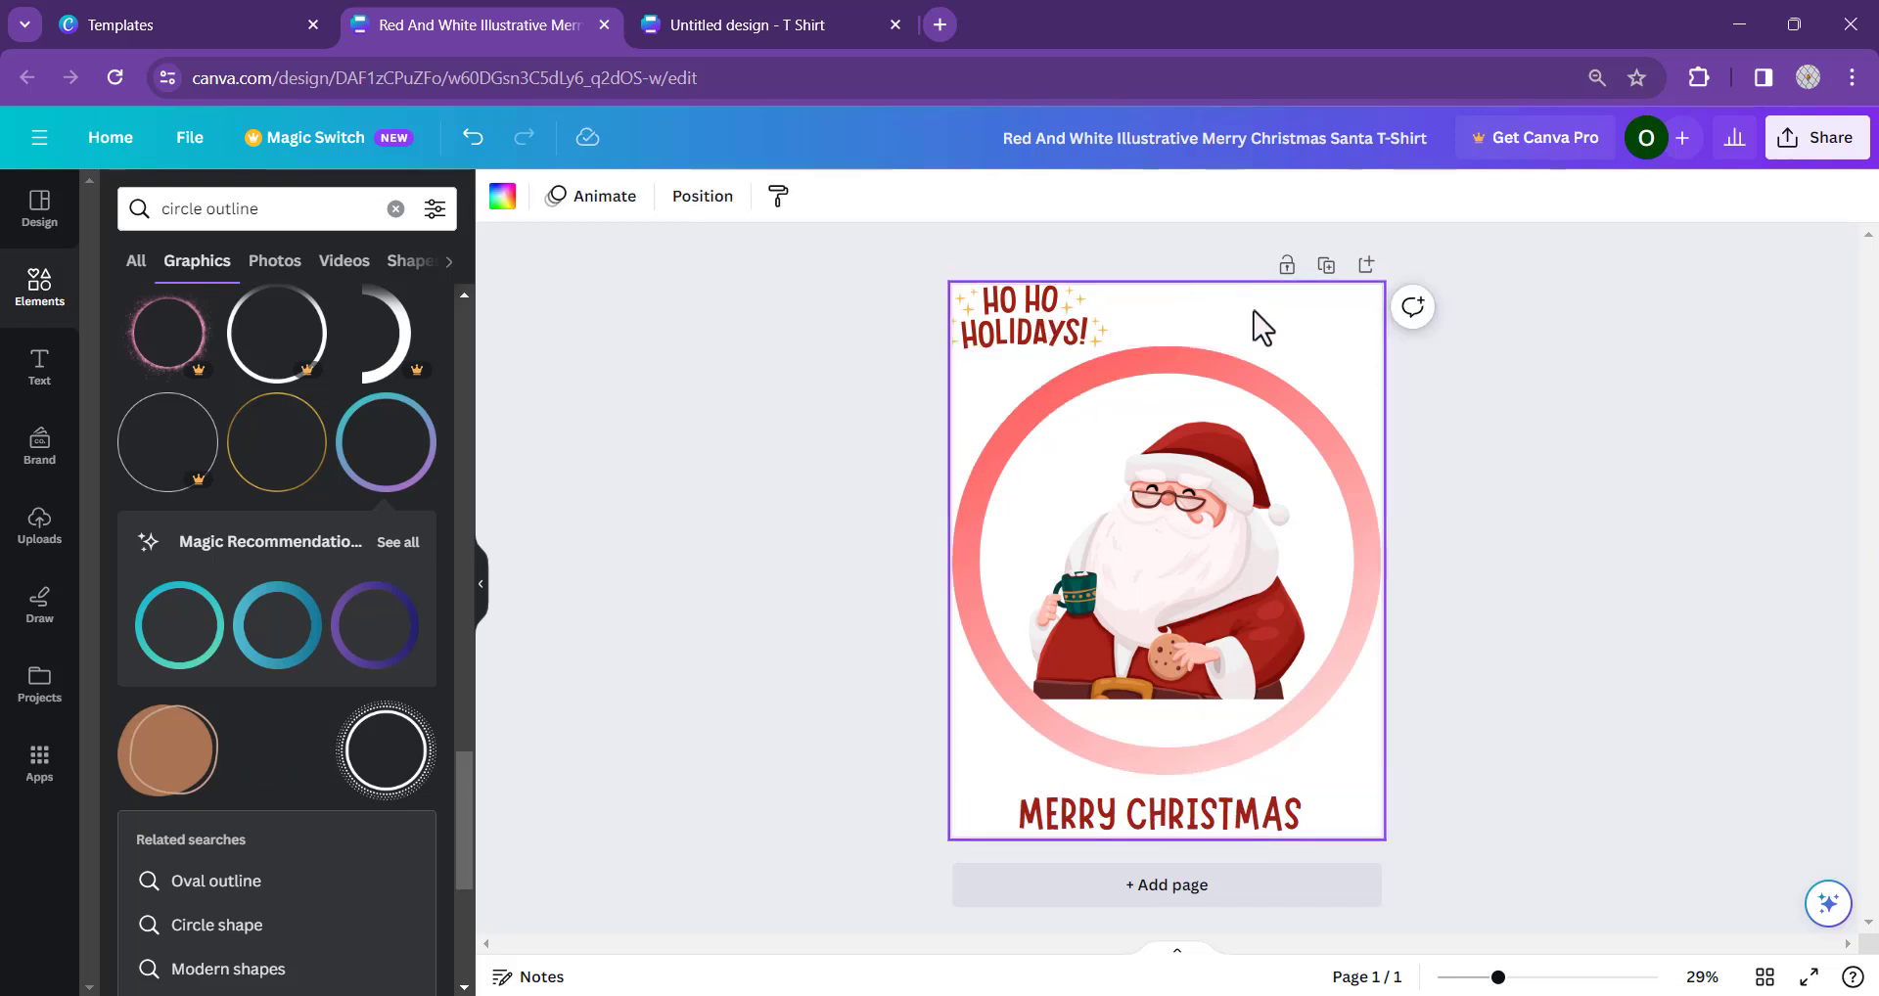
- Search the graphics for "background", narrow the results to "Background black" and add the portrait black scratched texture to the page
left_click(187, 209)
type("background")
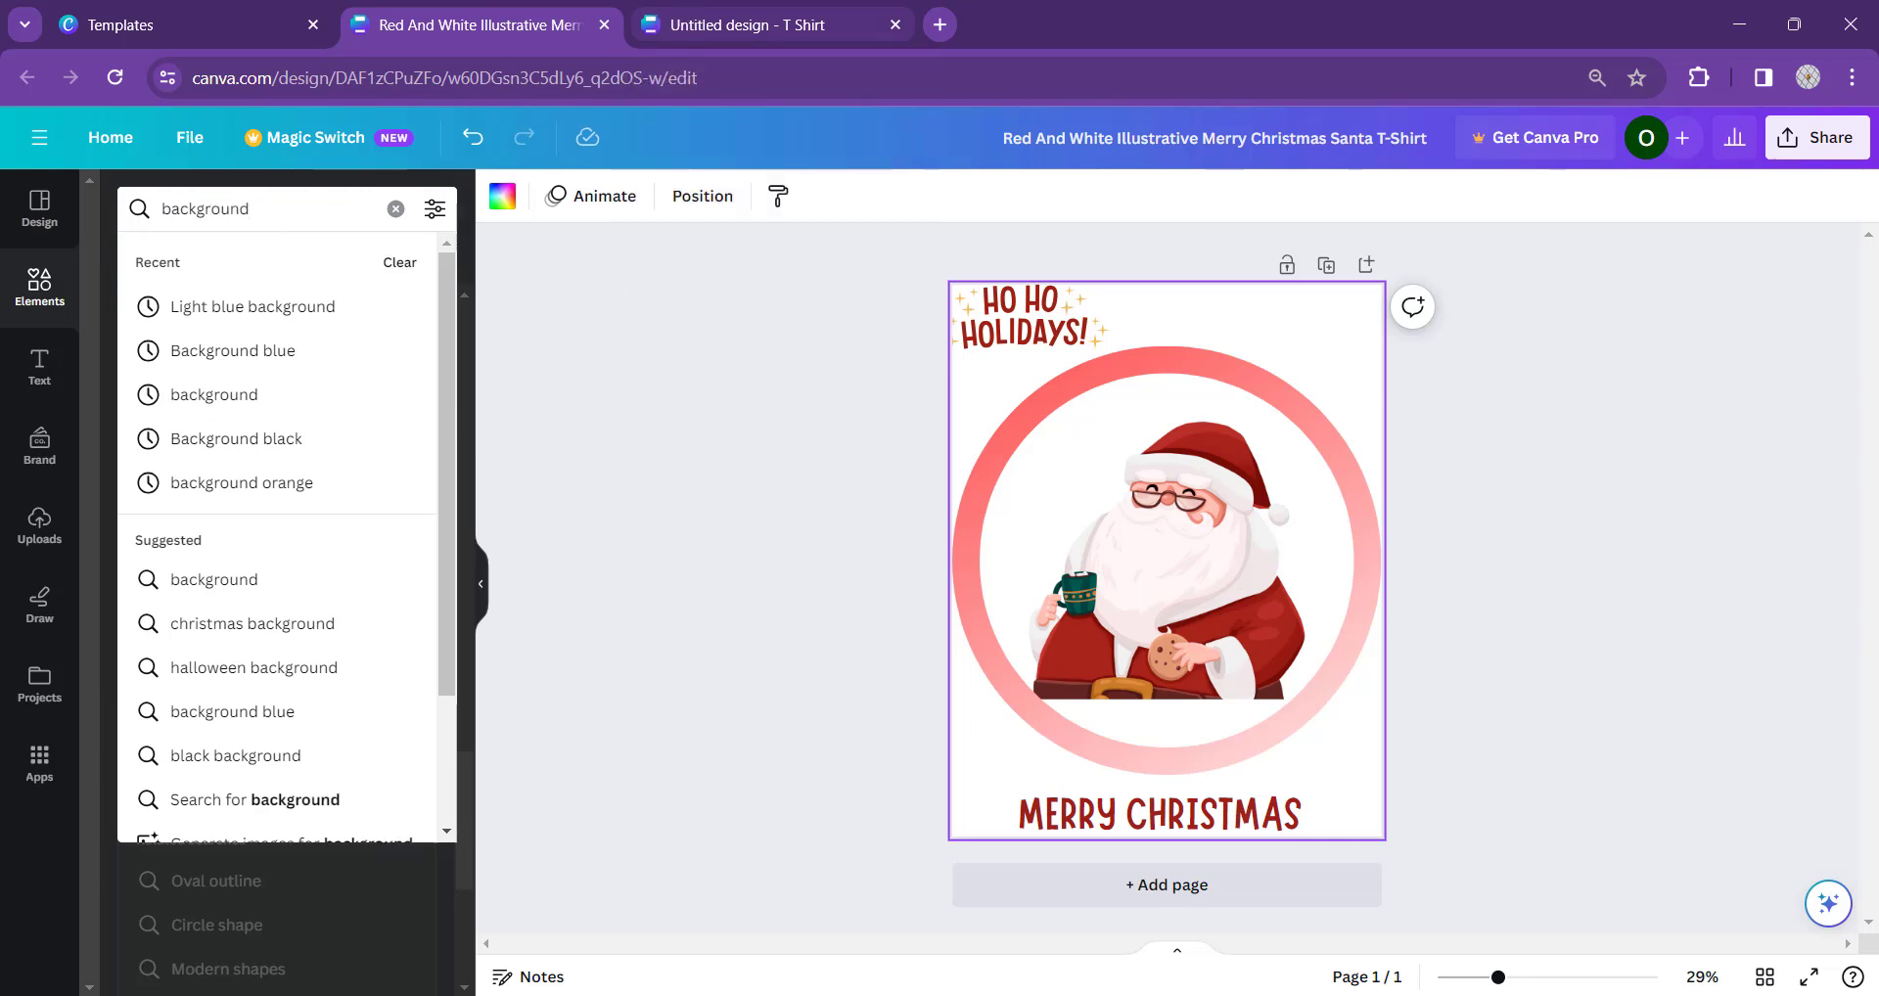
left_click(266, 396)
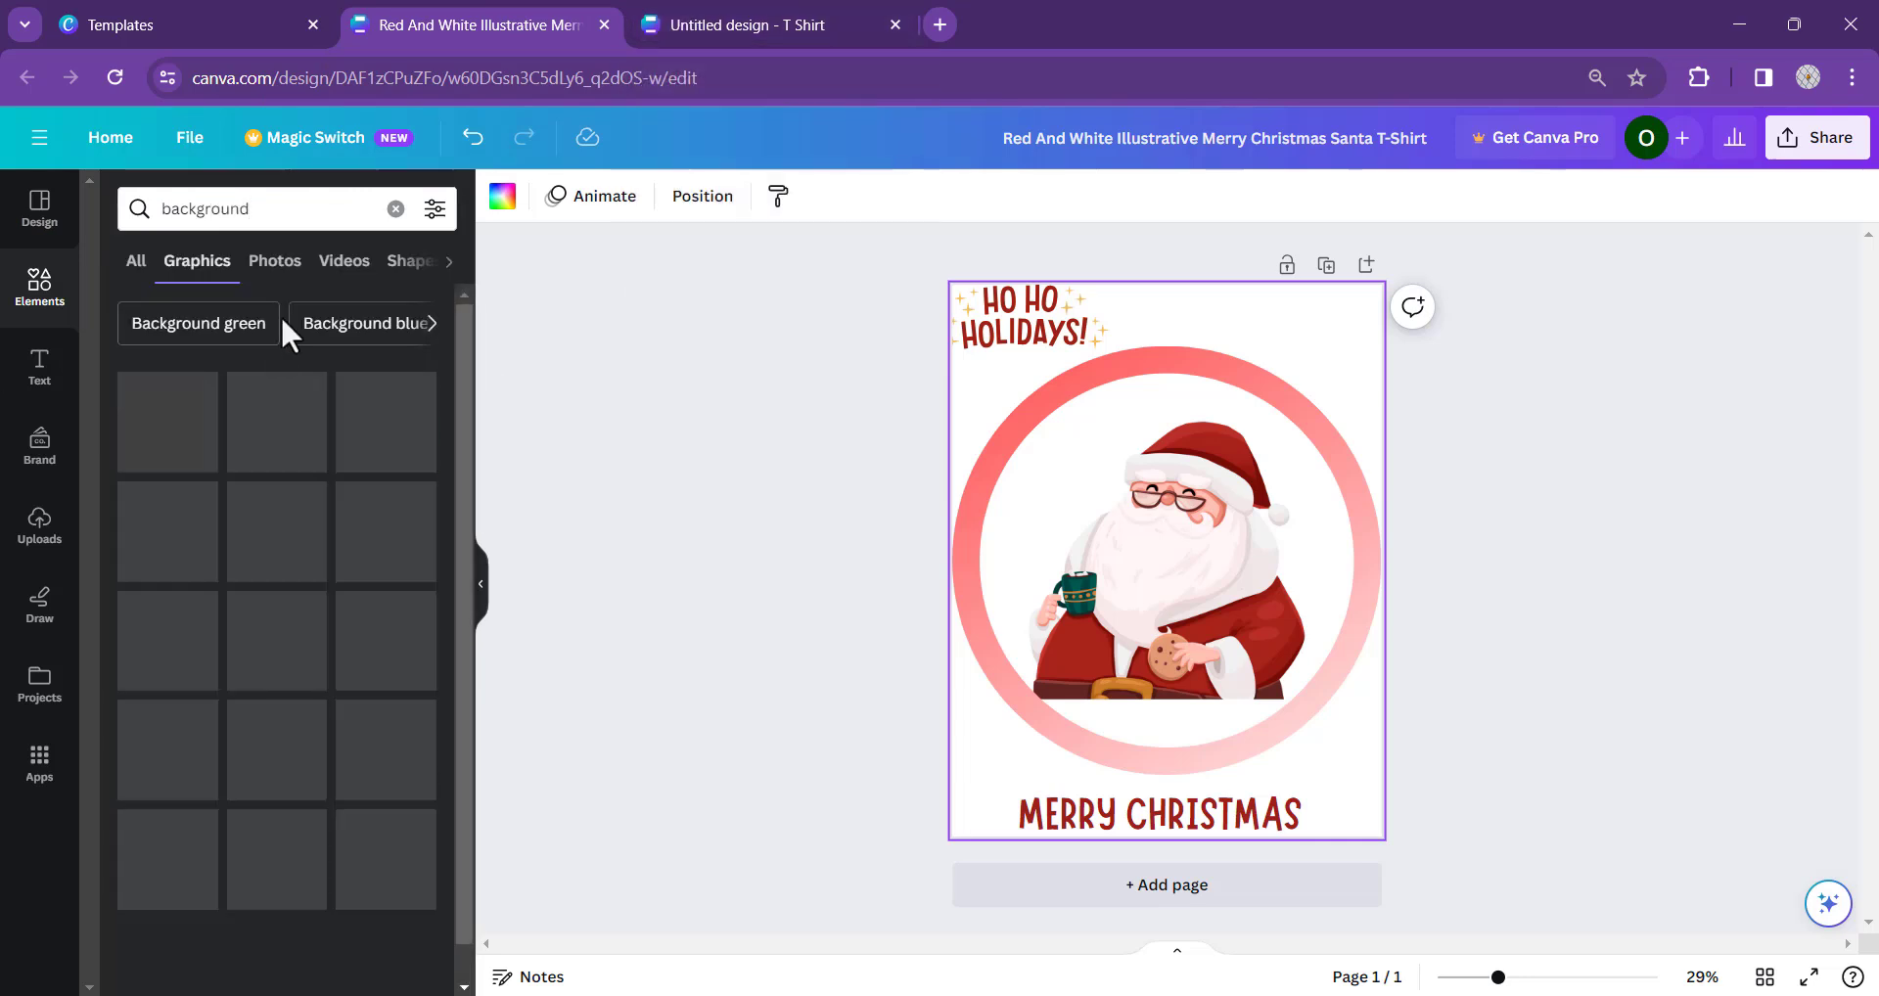
left_click(431, 328)
left_click(430, 325)
left_click(372, 324)
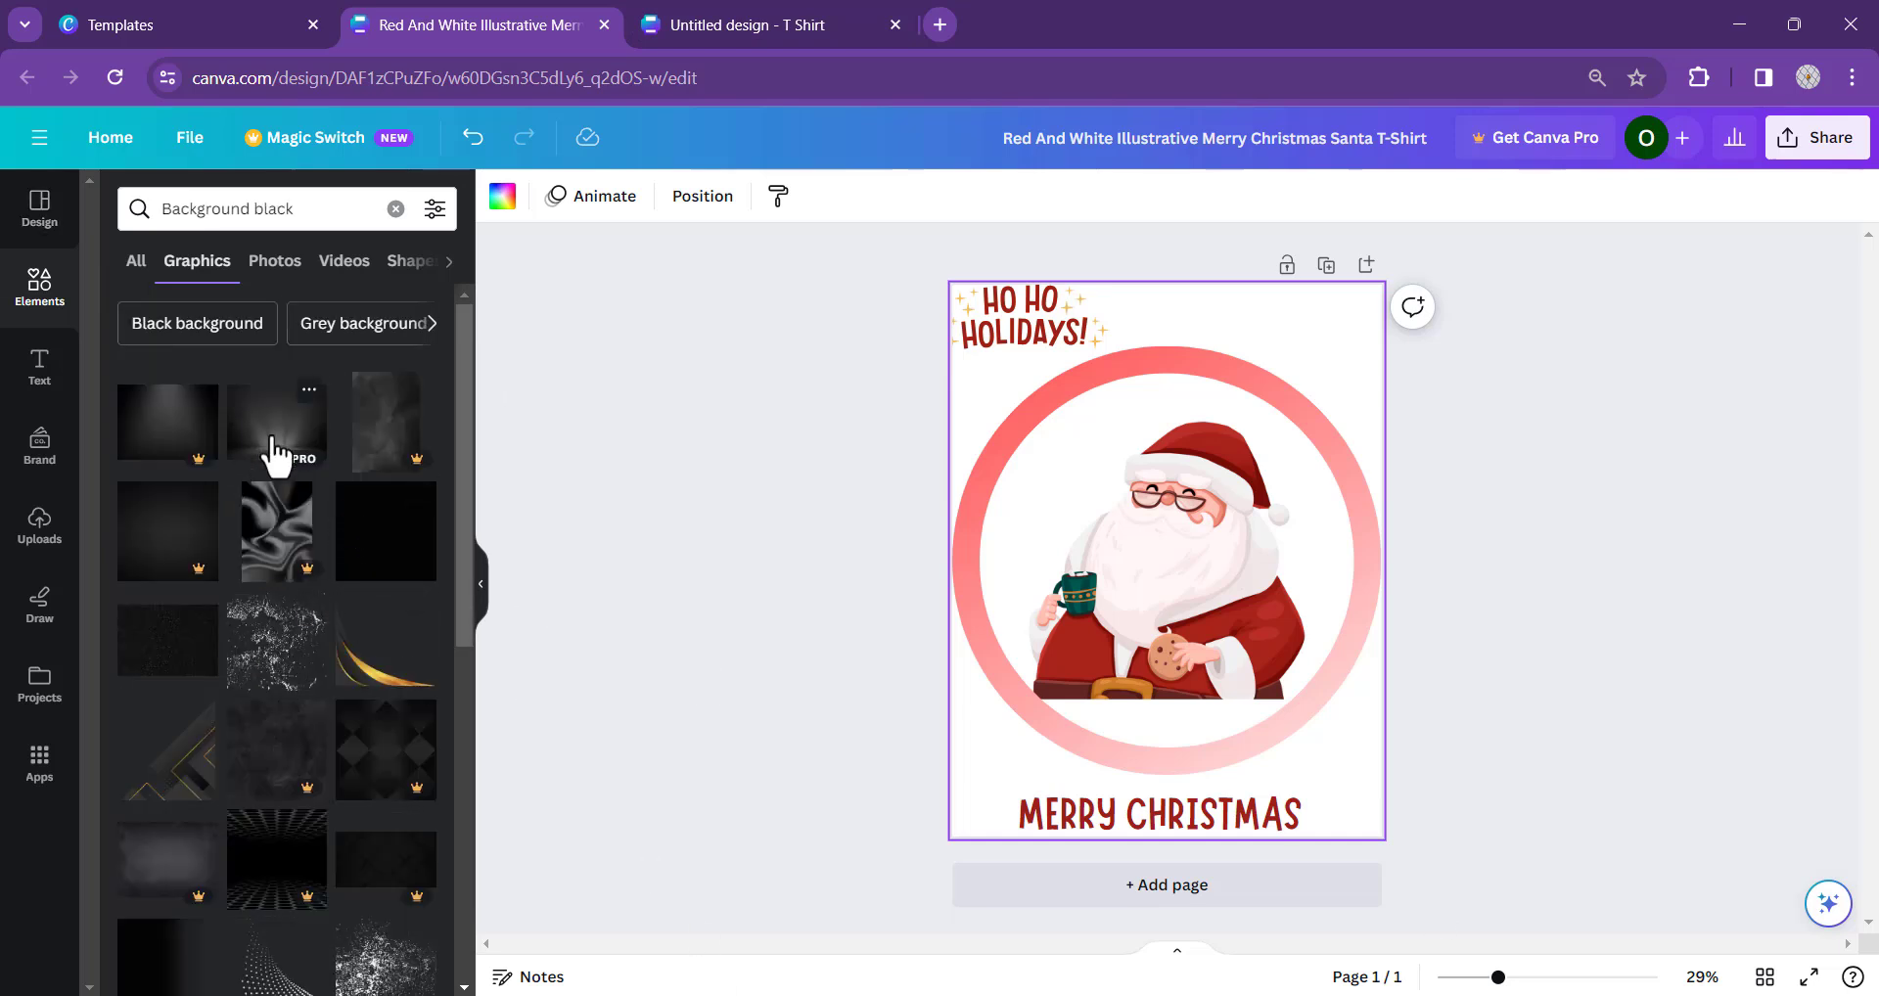
scroll(245, 489, "down", 5)
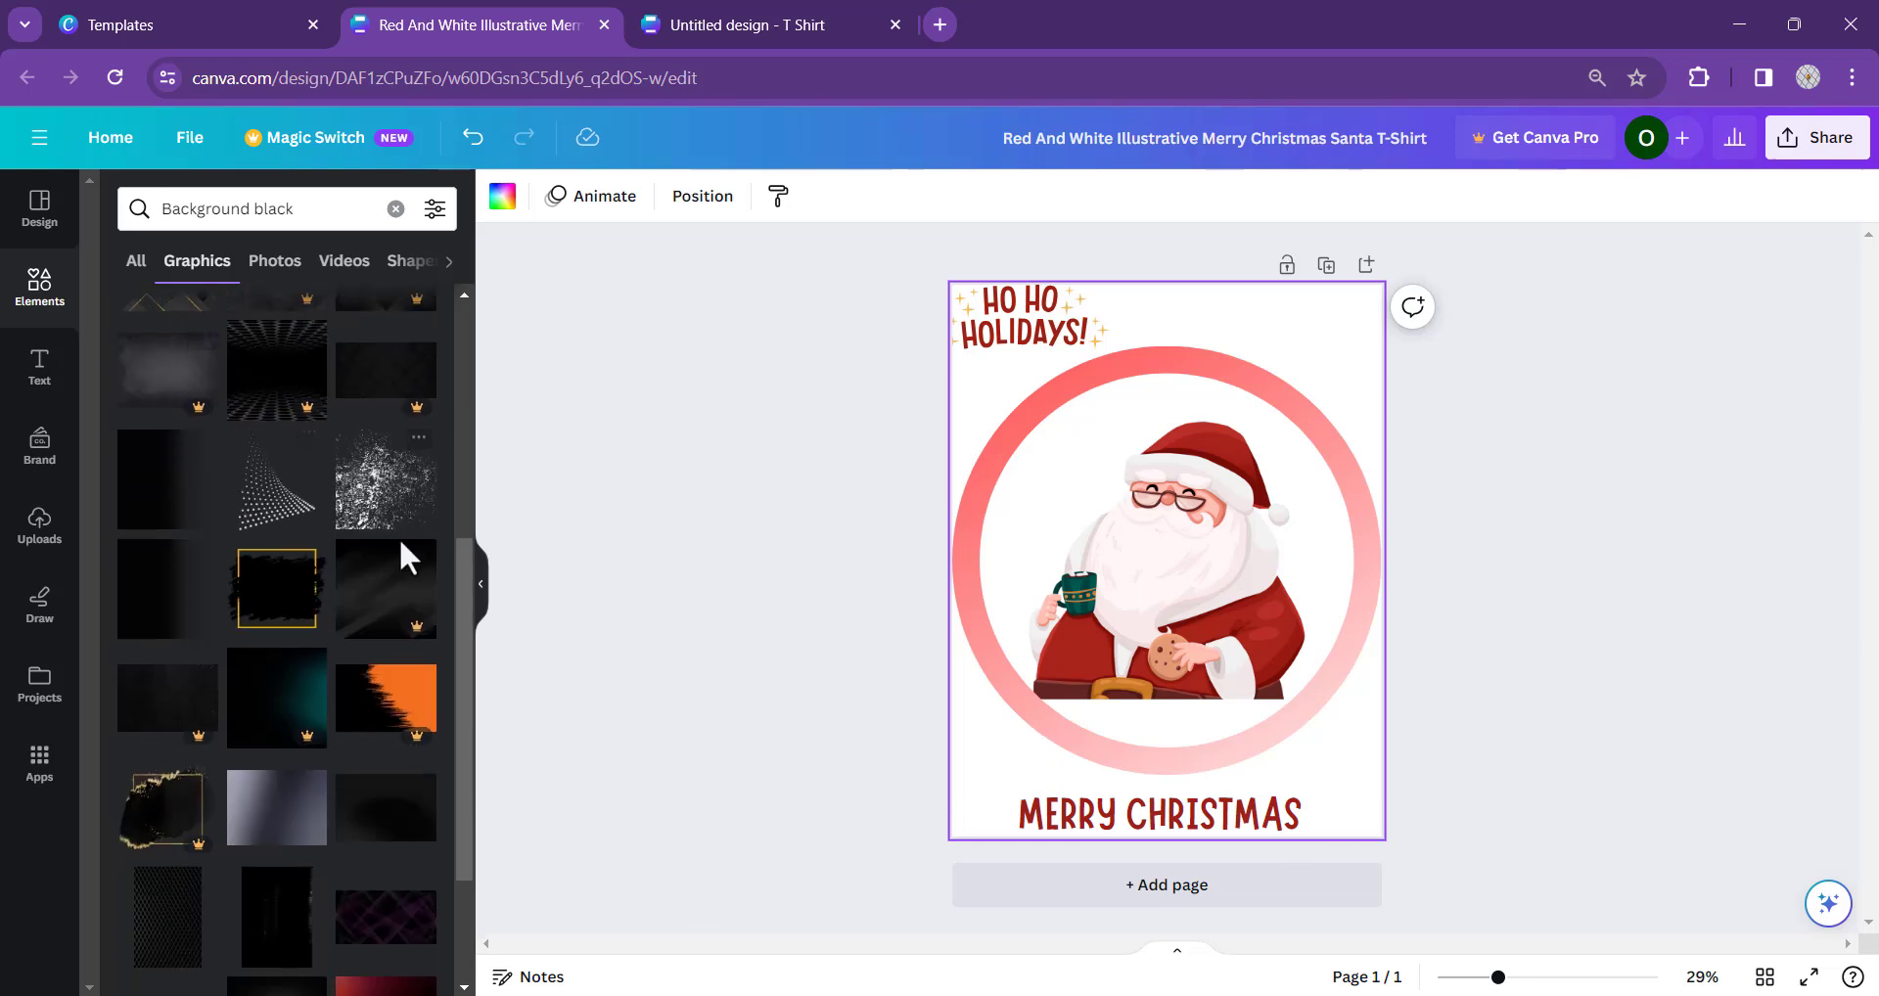
scroll(260, 632, "down", 2)
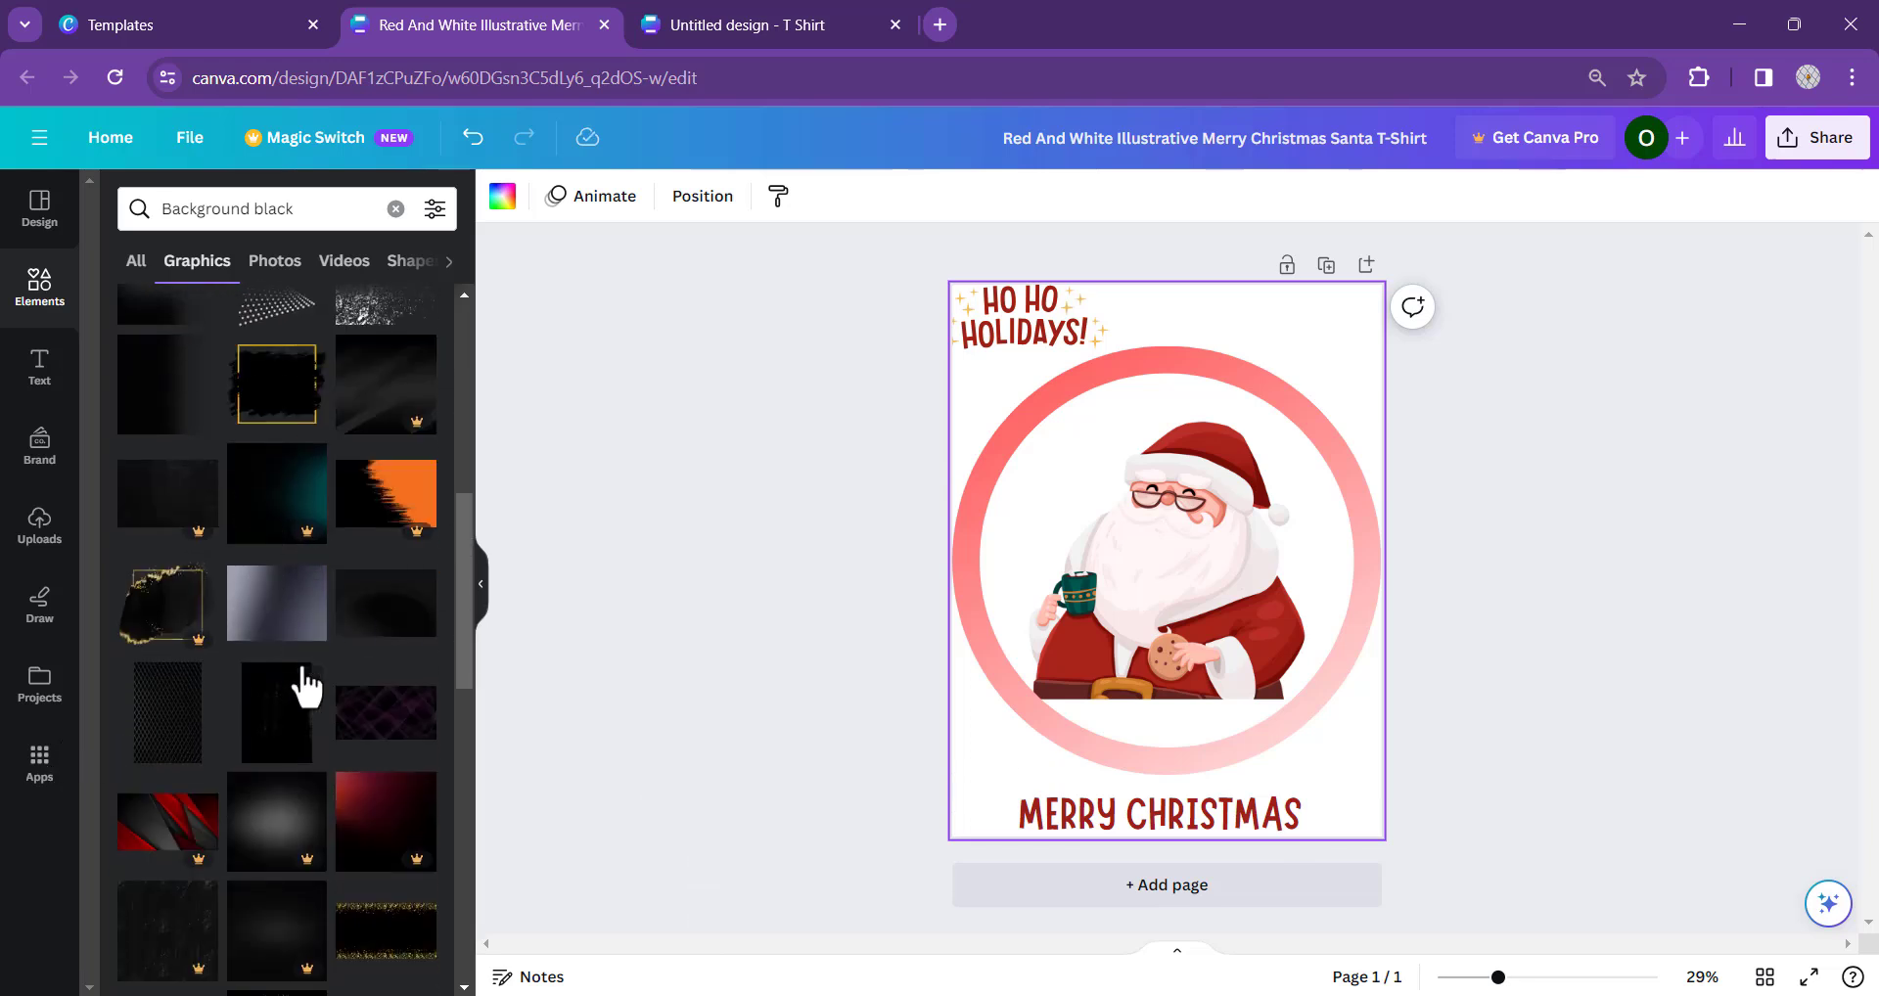
left_click(285, 728)
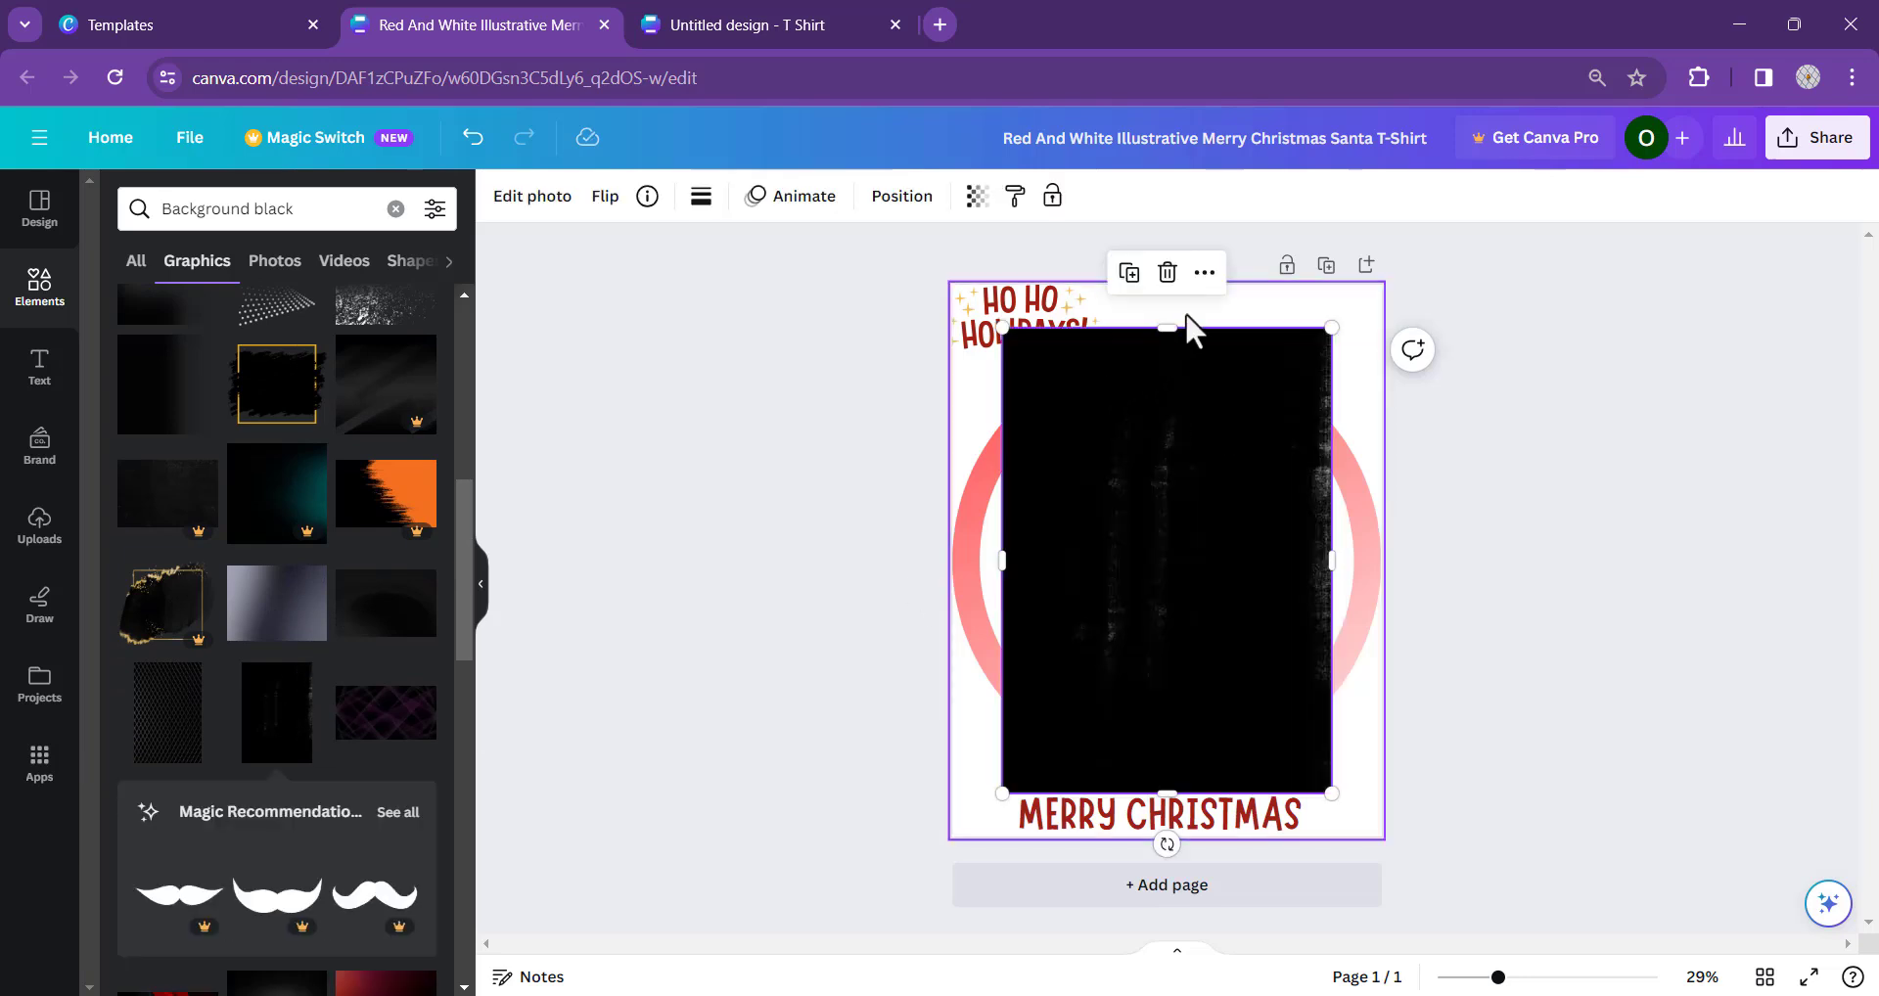
- Stretch the black texture on all four sides until it covers the whole page
left_click_drag(1167, 327, 1172, 285)
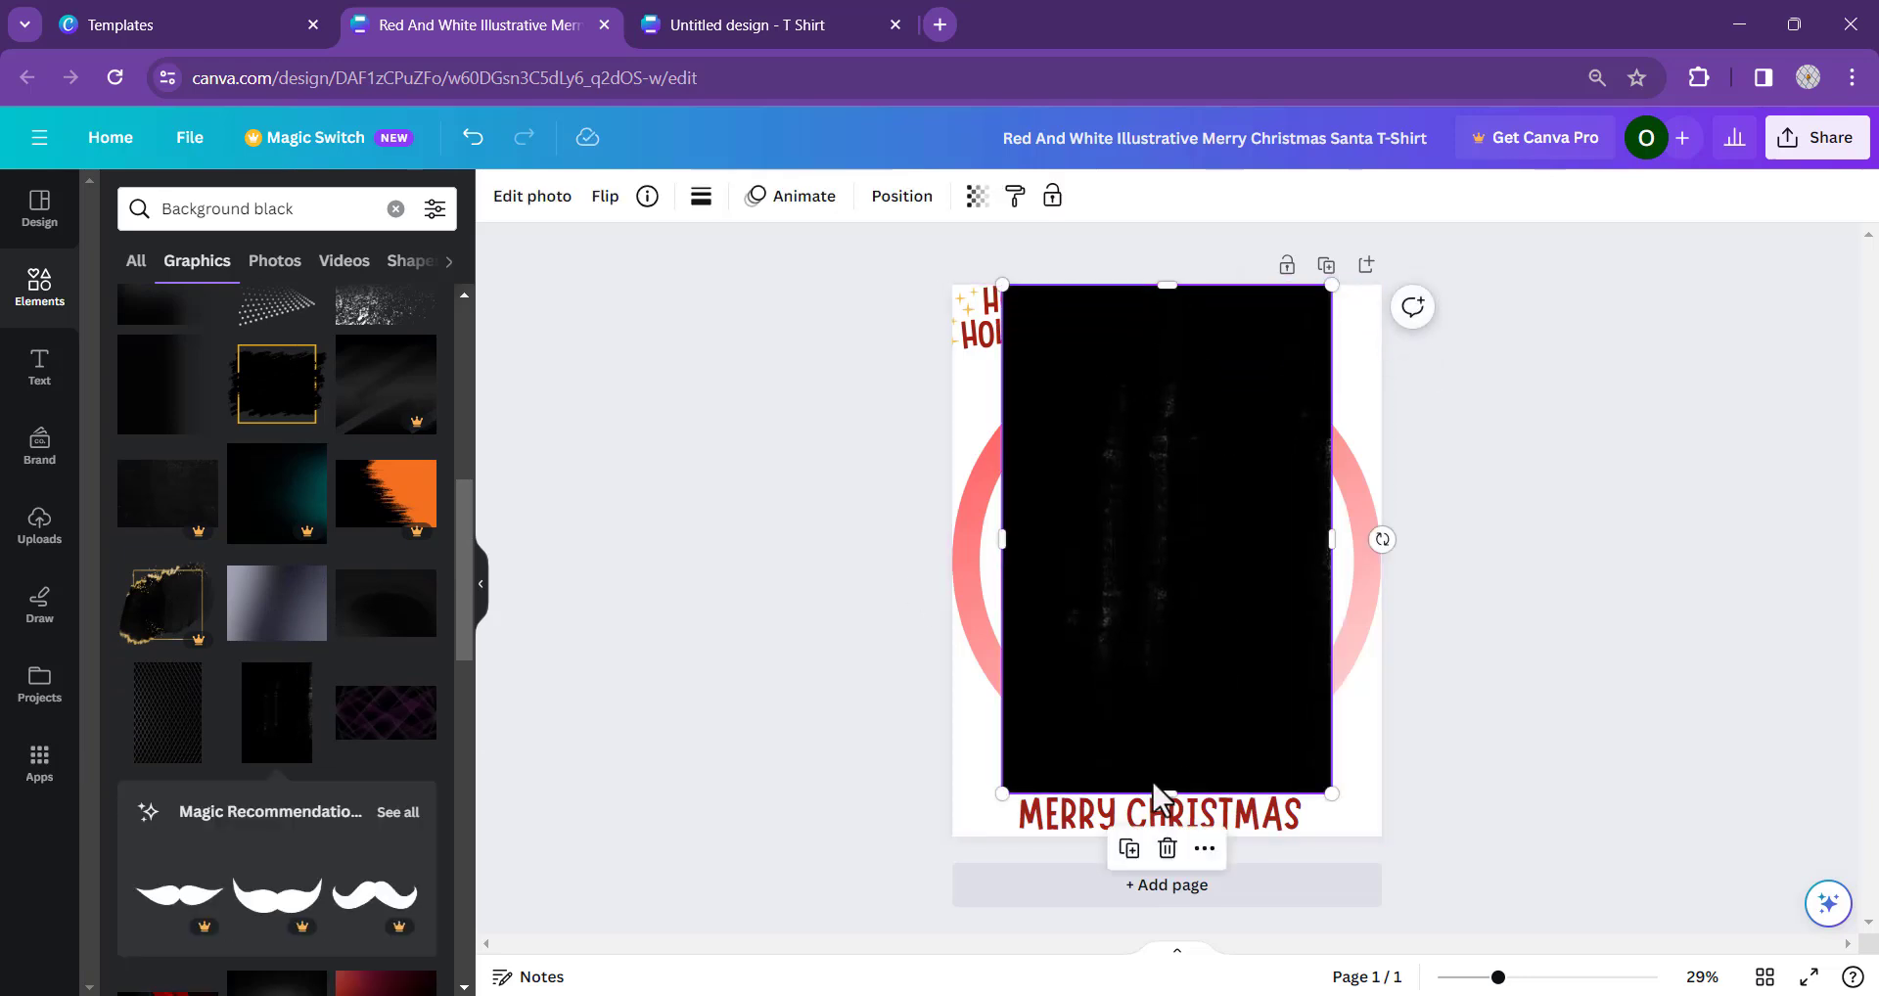
left_click_drag(1168, 789, 1175, 837)
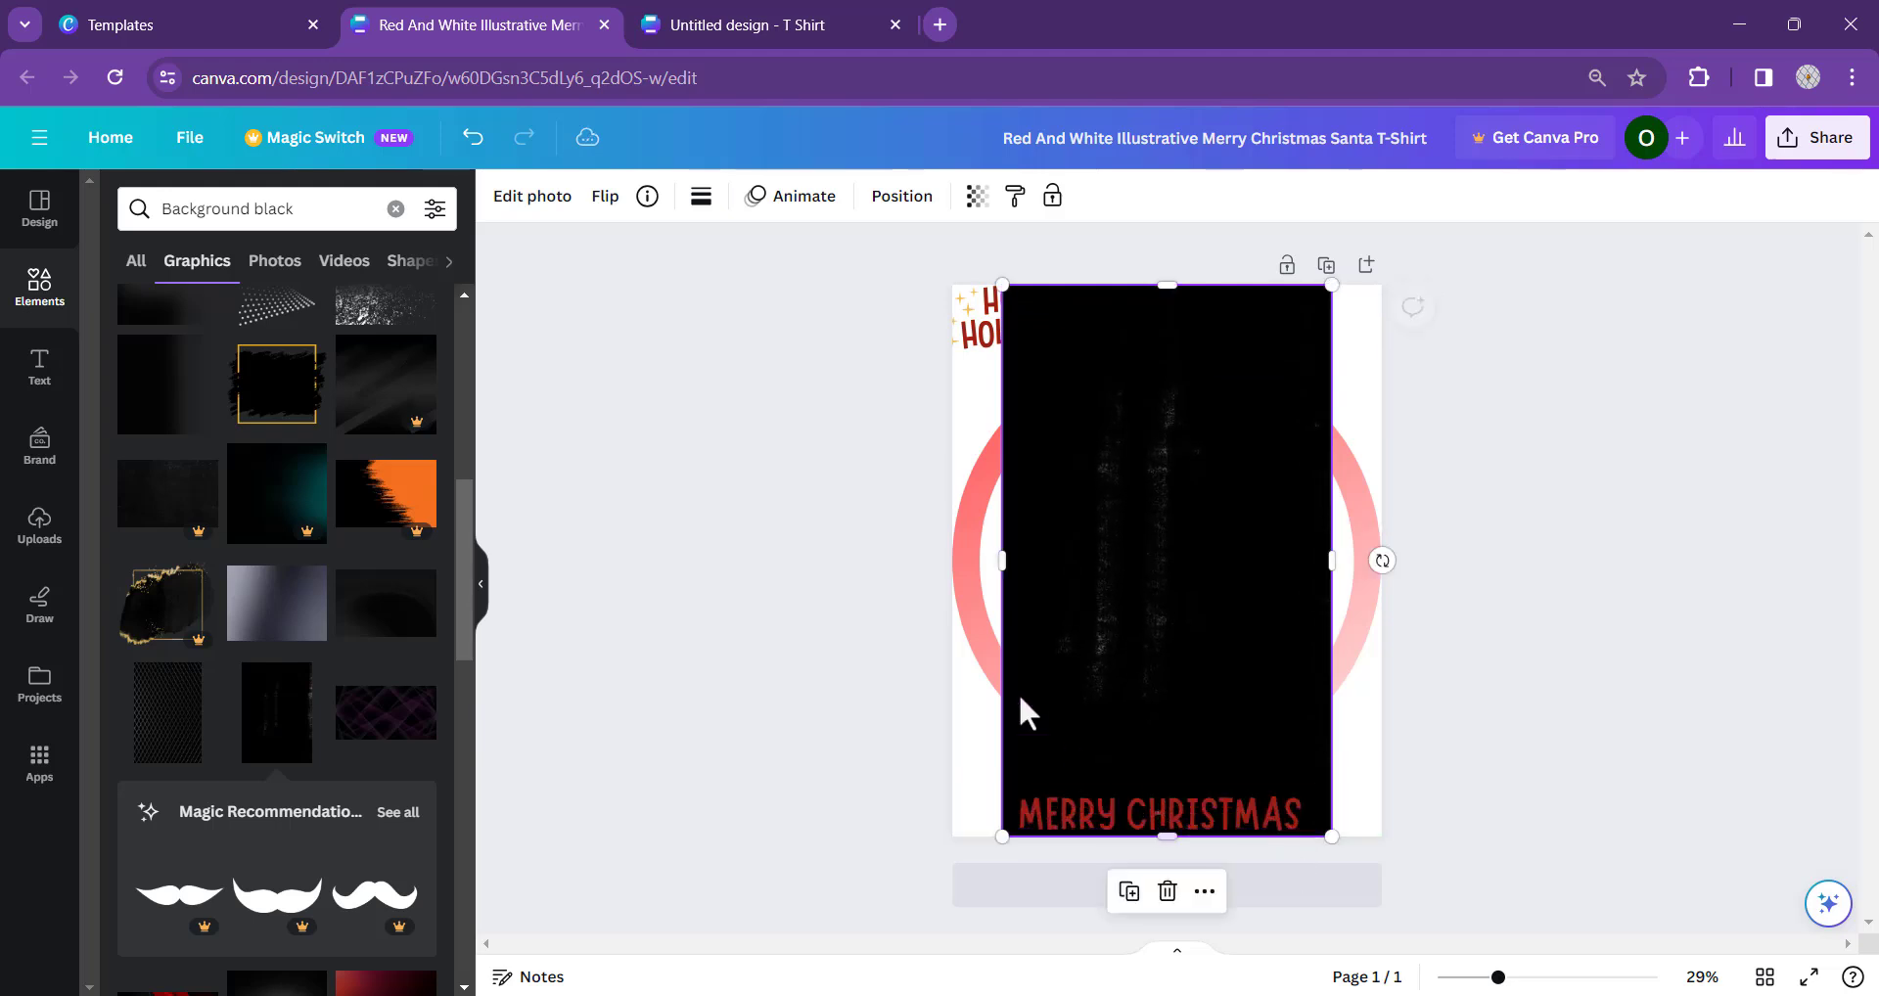
left_click_drag(1002, 562, 952, 562)
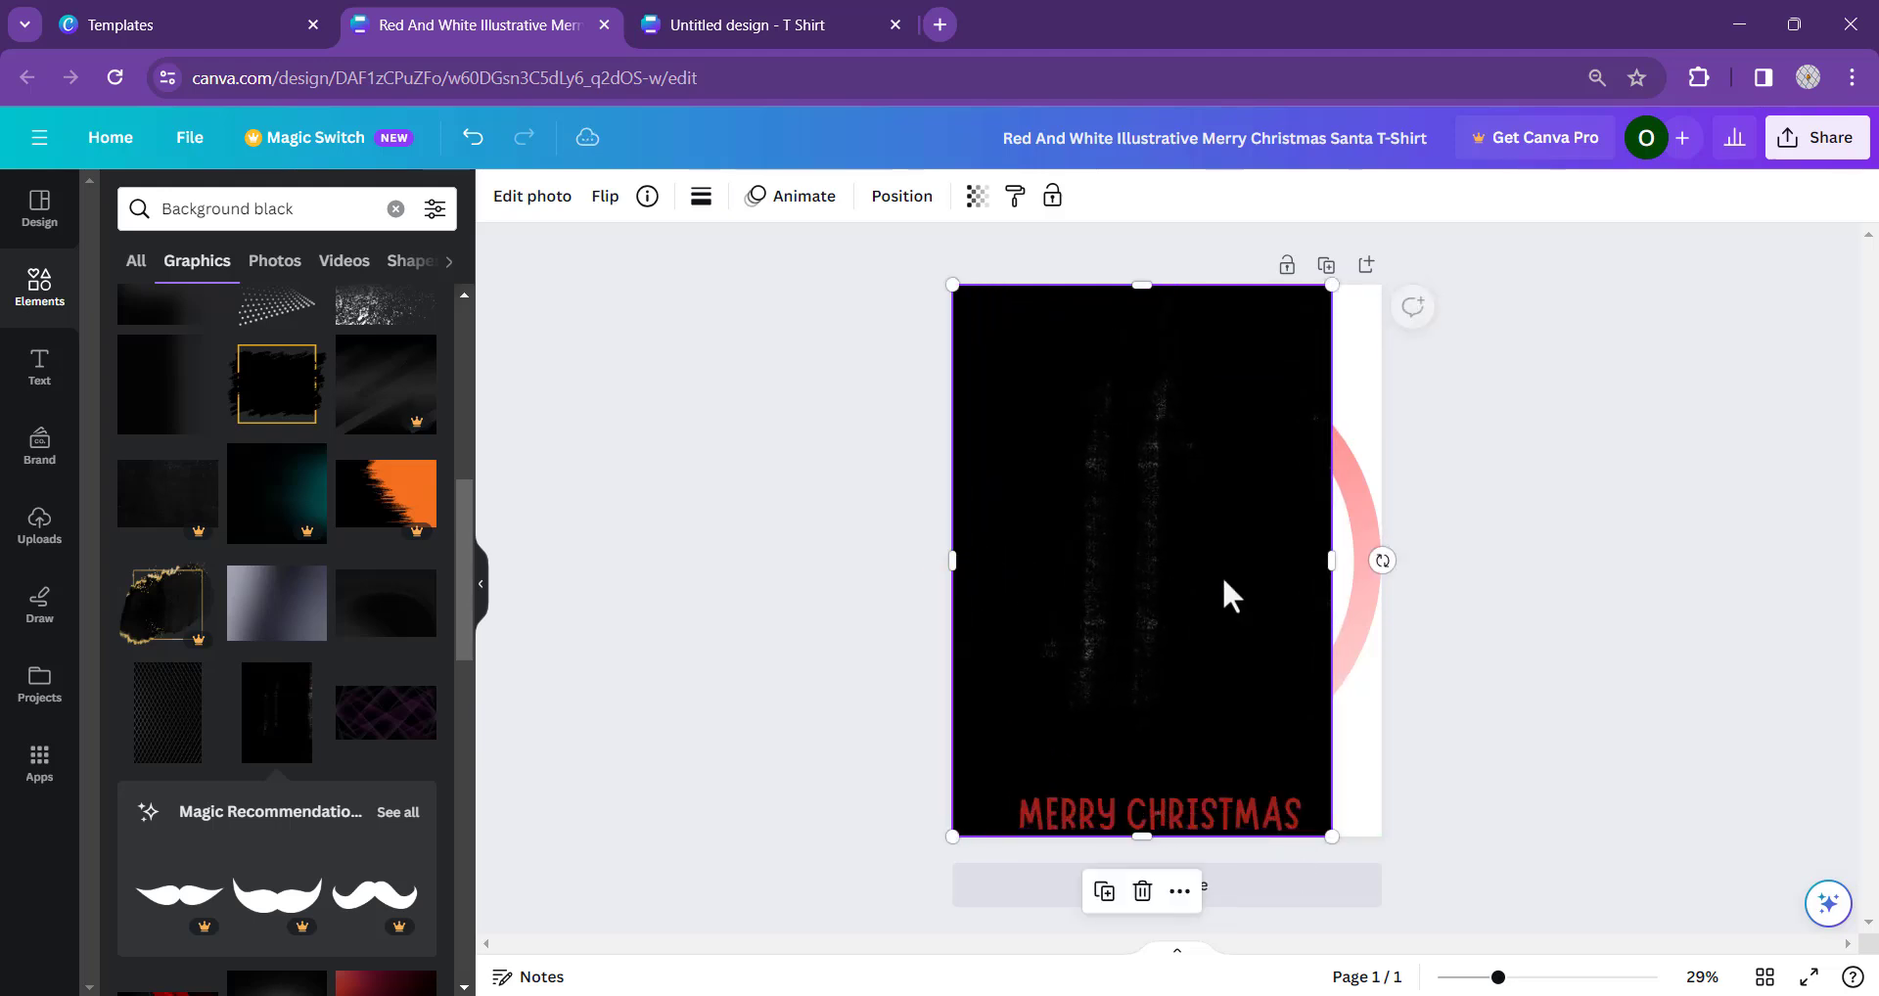
left_click_drag(1338, 555, 1381, 555)
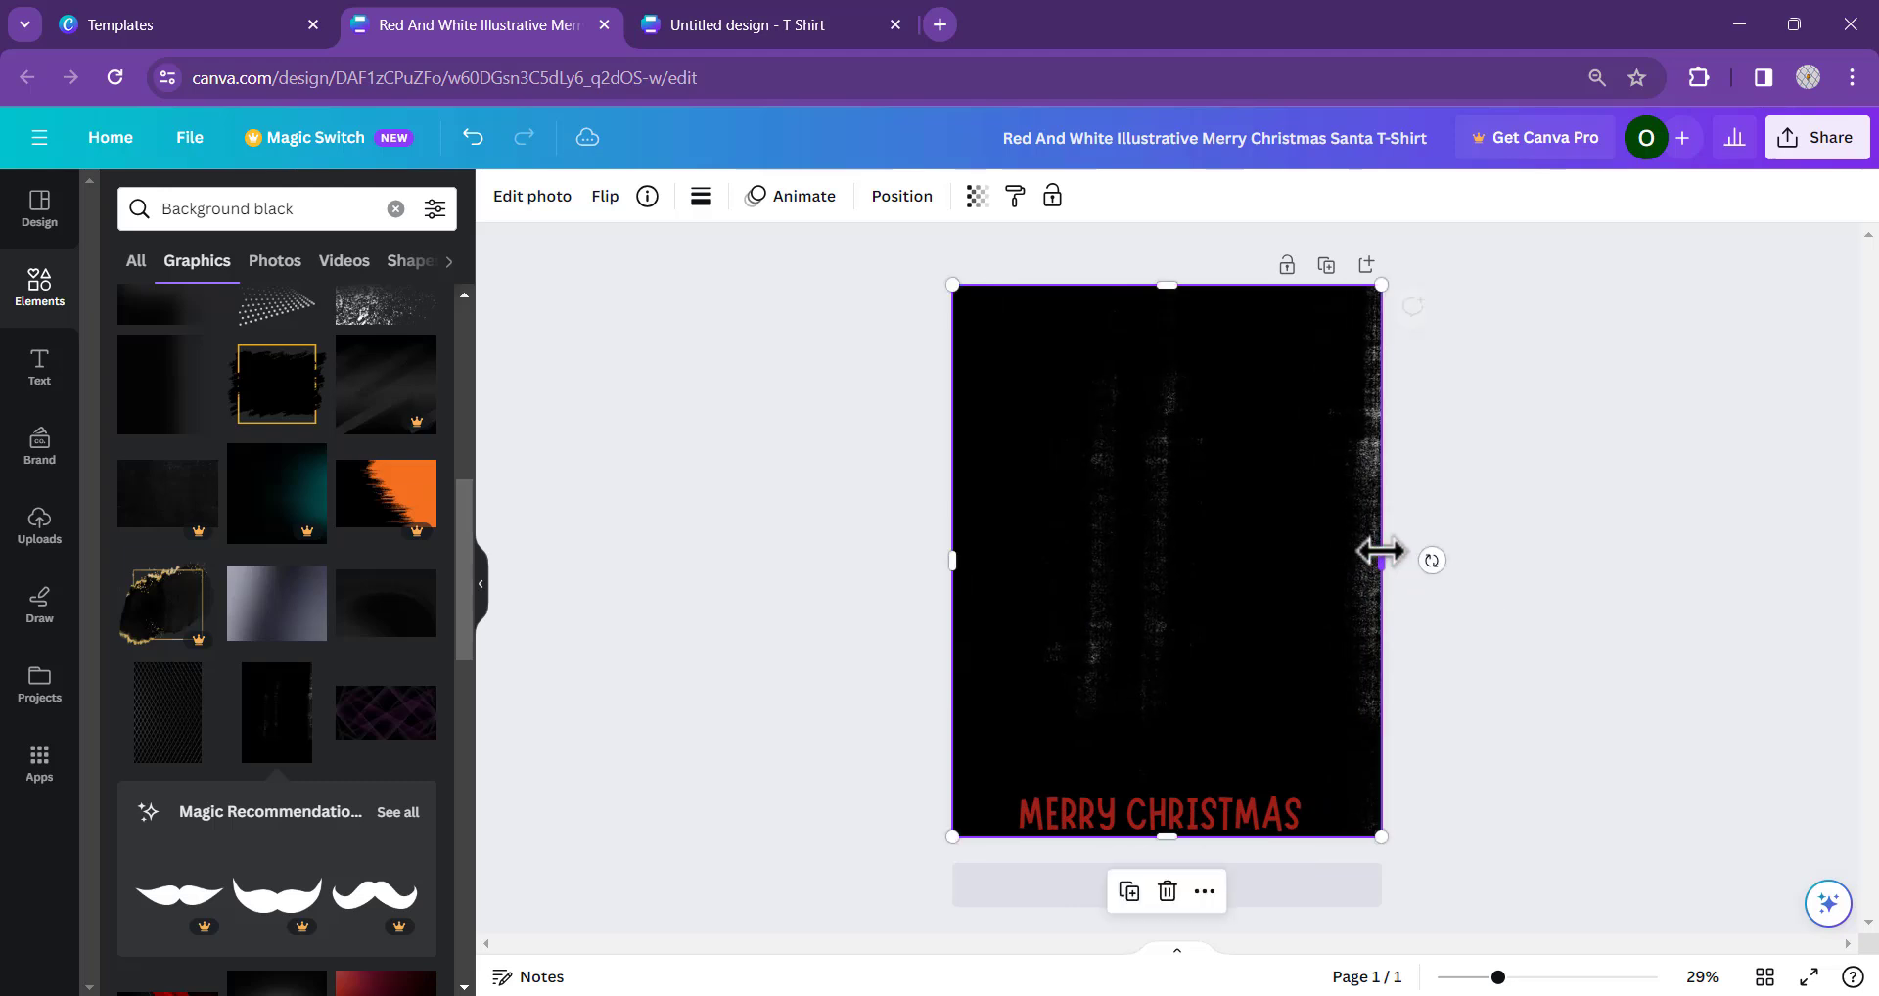
- Send the black texture to the back, behind Santa, the ring and the lettering
right_click(1252, 451)
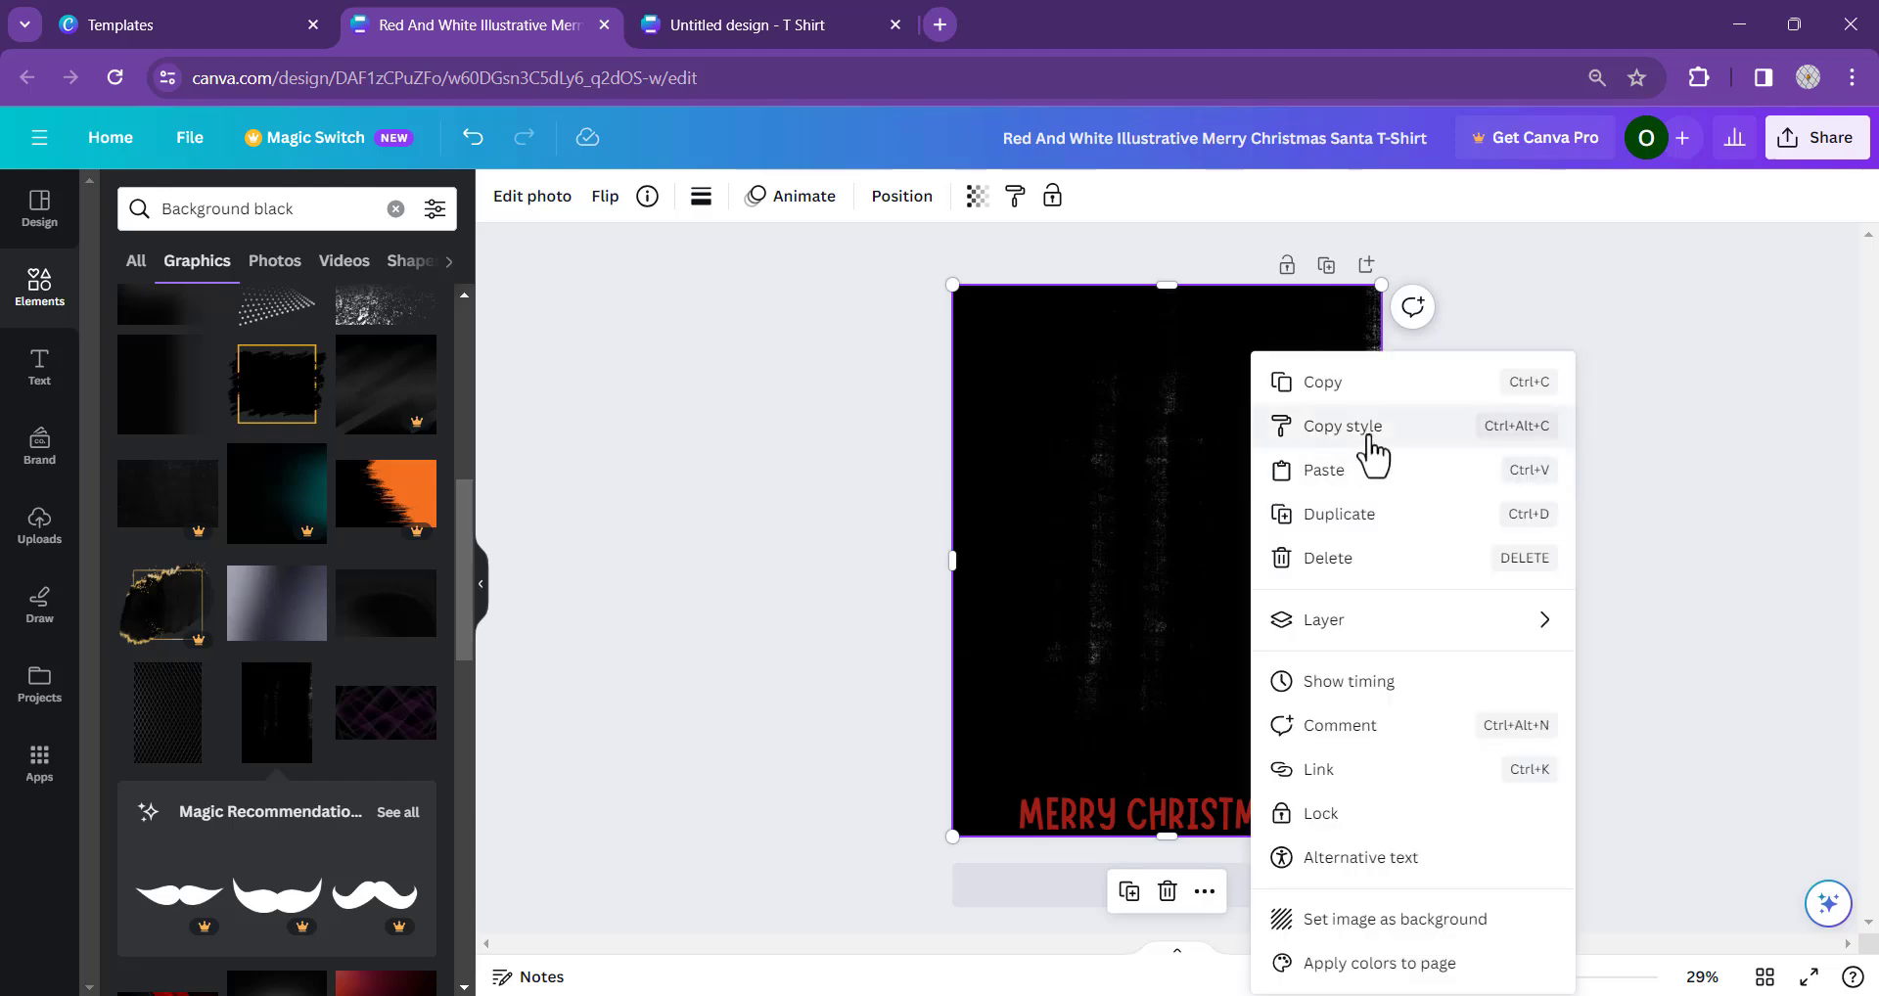
mouse_move(1323, 627)
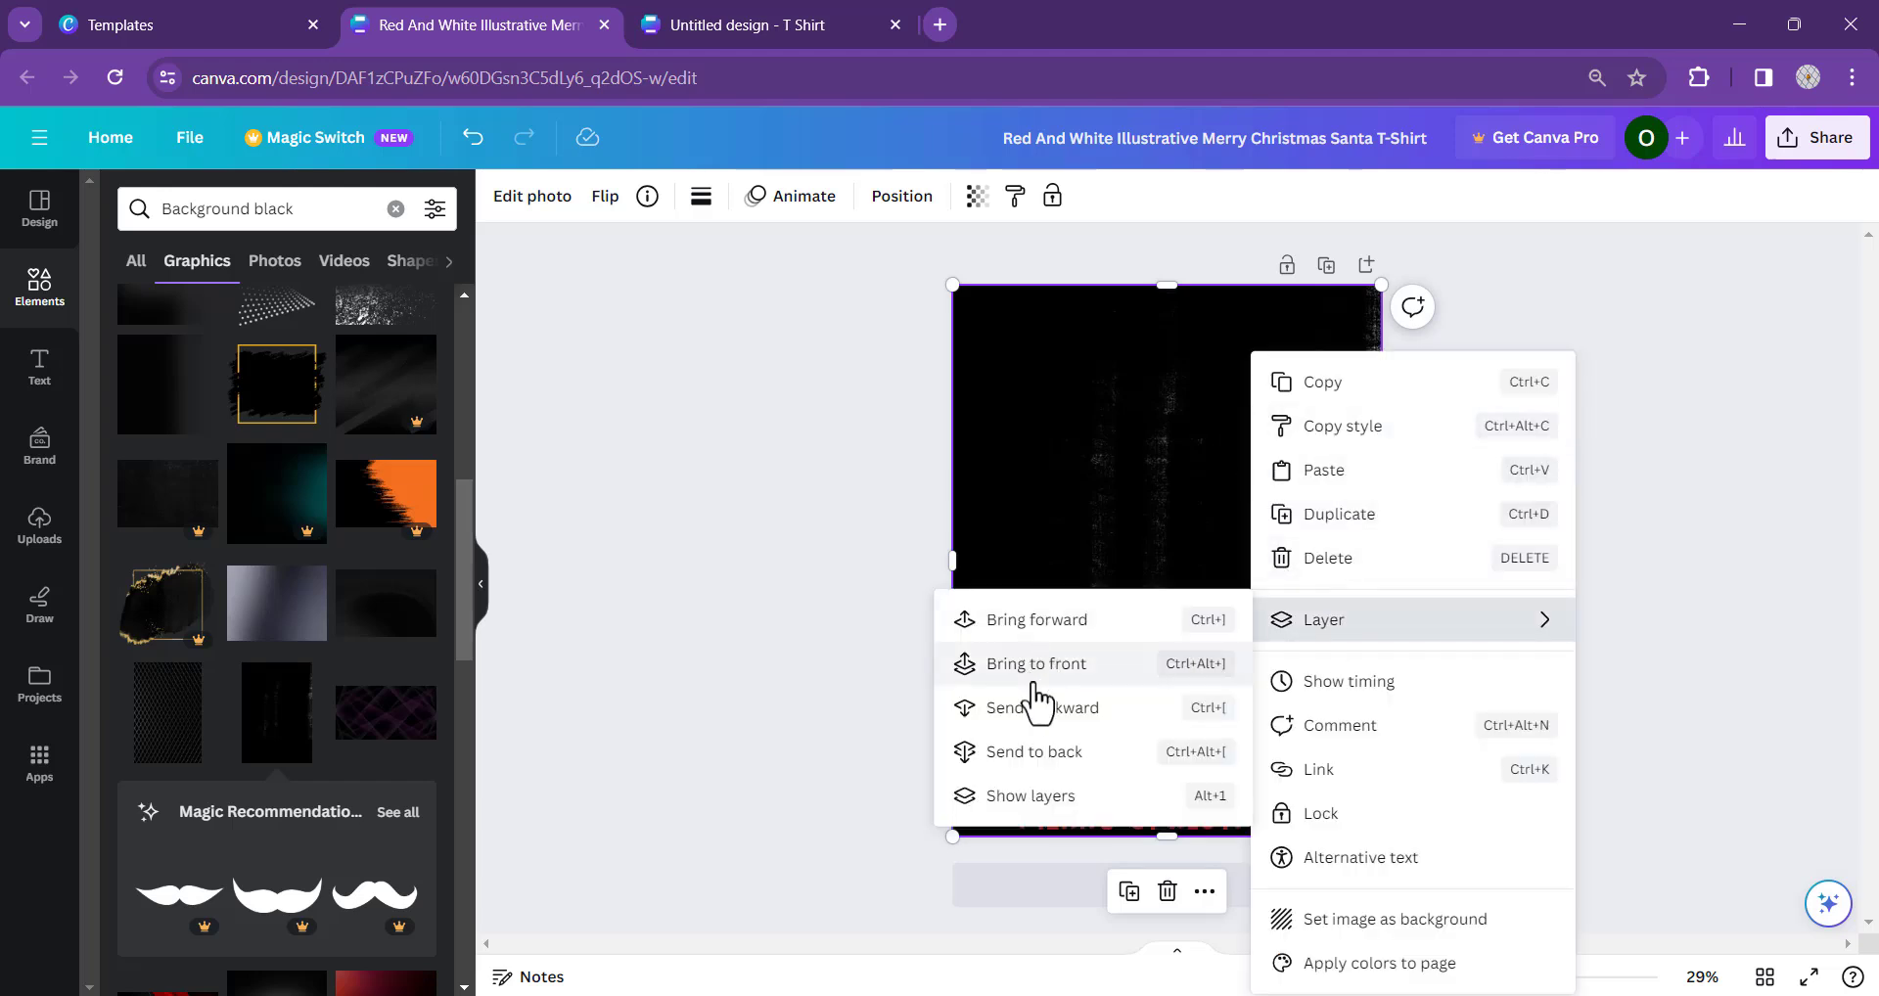
left_click(1032, 754)
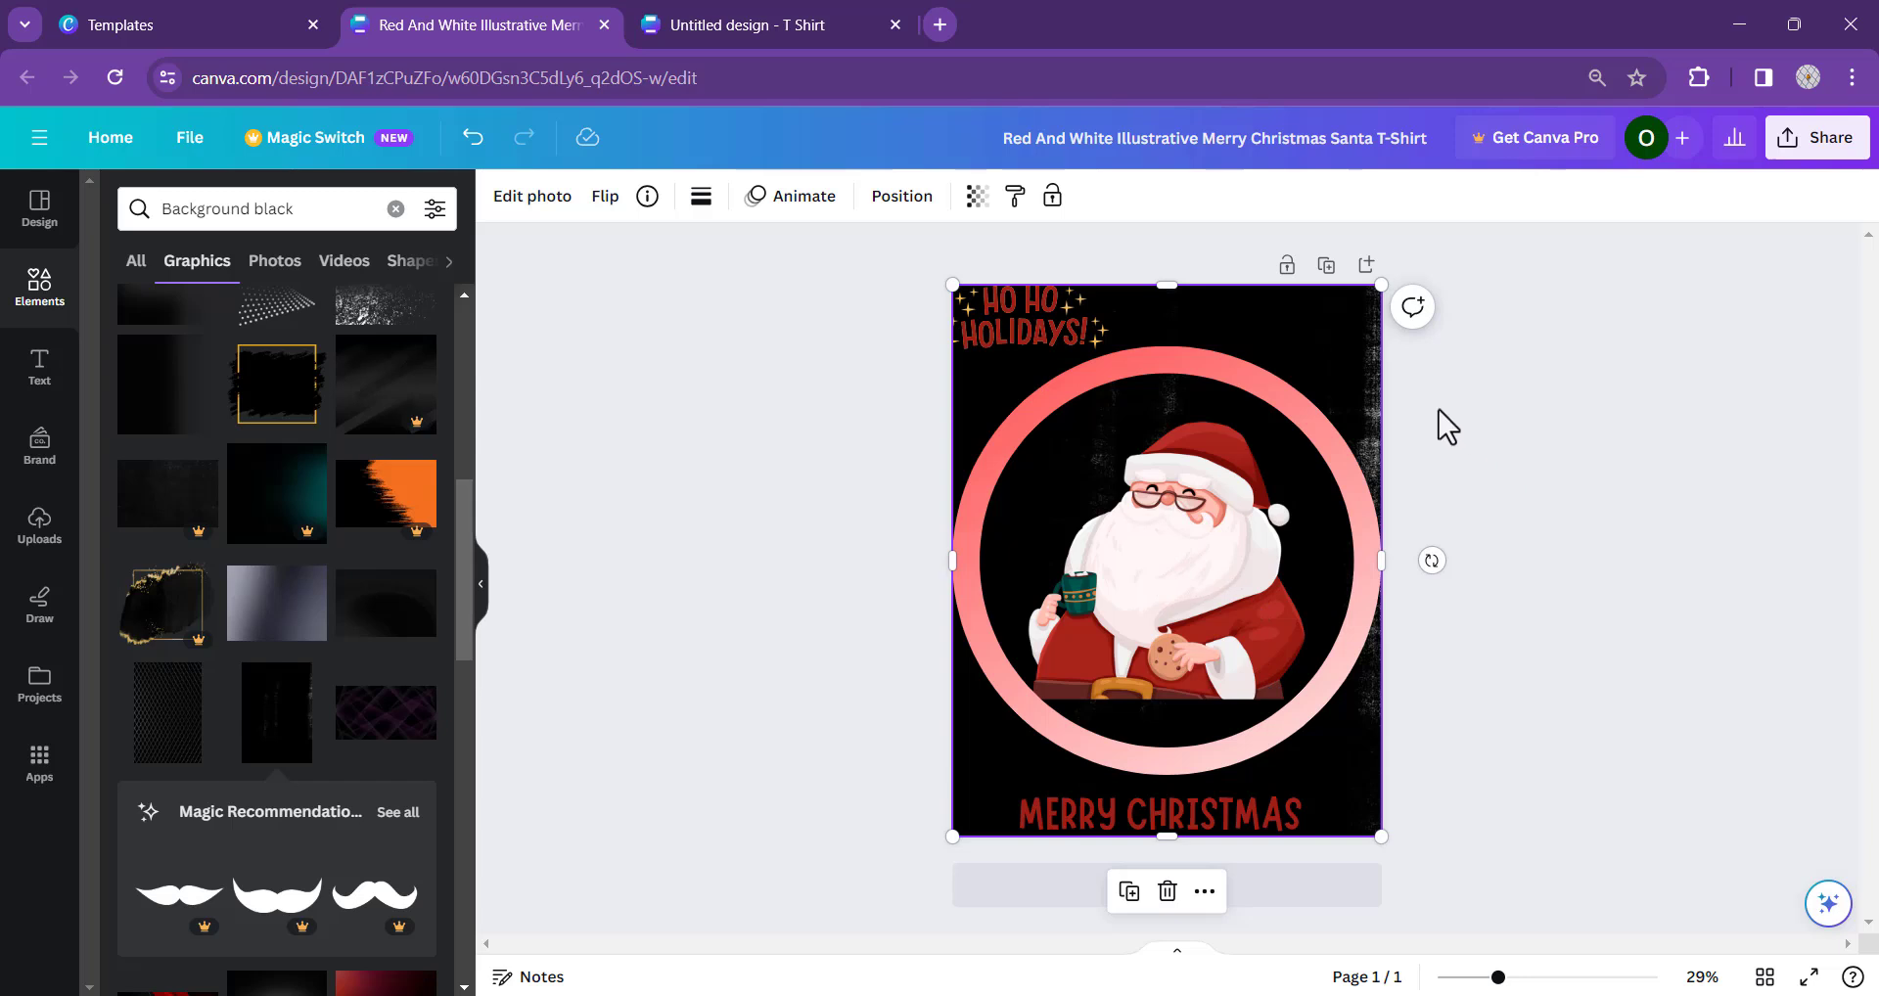
- Delete the "HO HO HOLIDAYS!" graphic from the page's upper left corner
left_click(1159, 802)
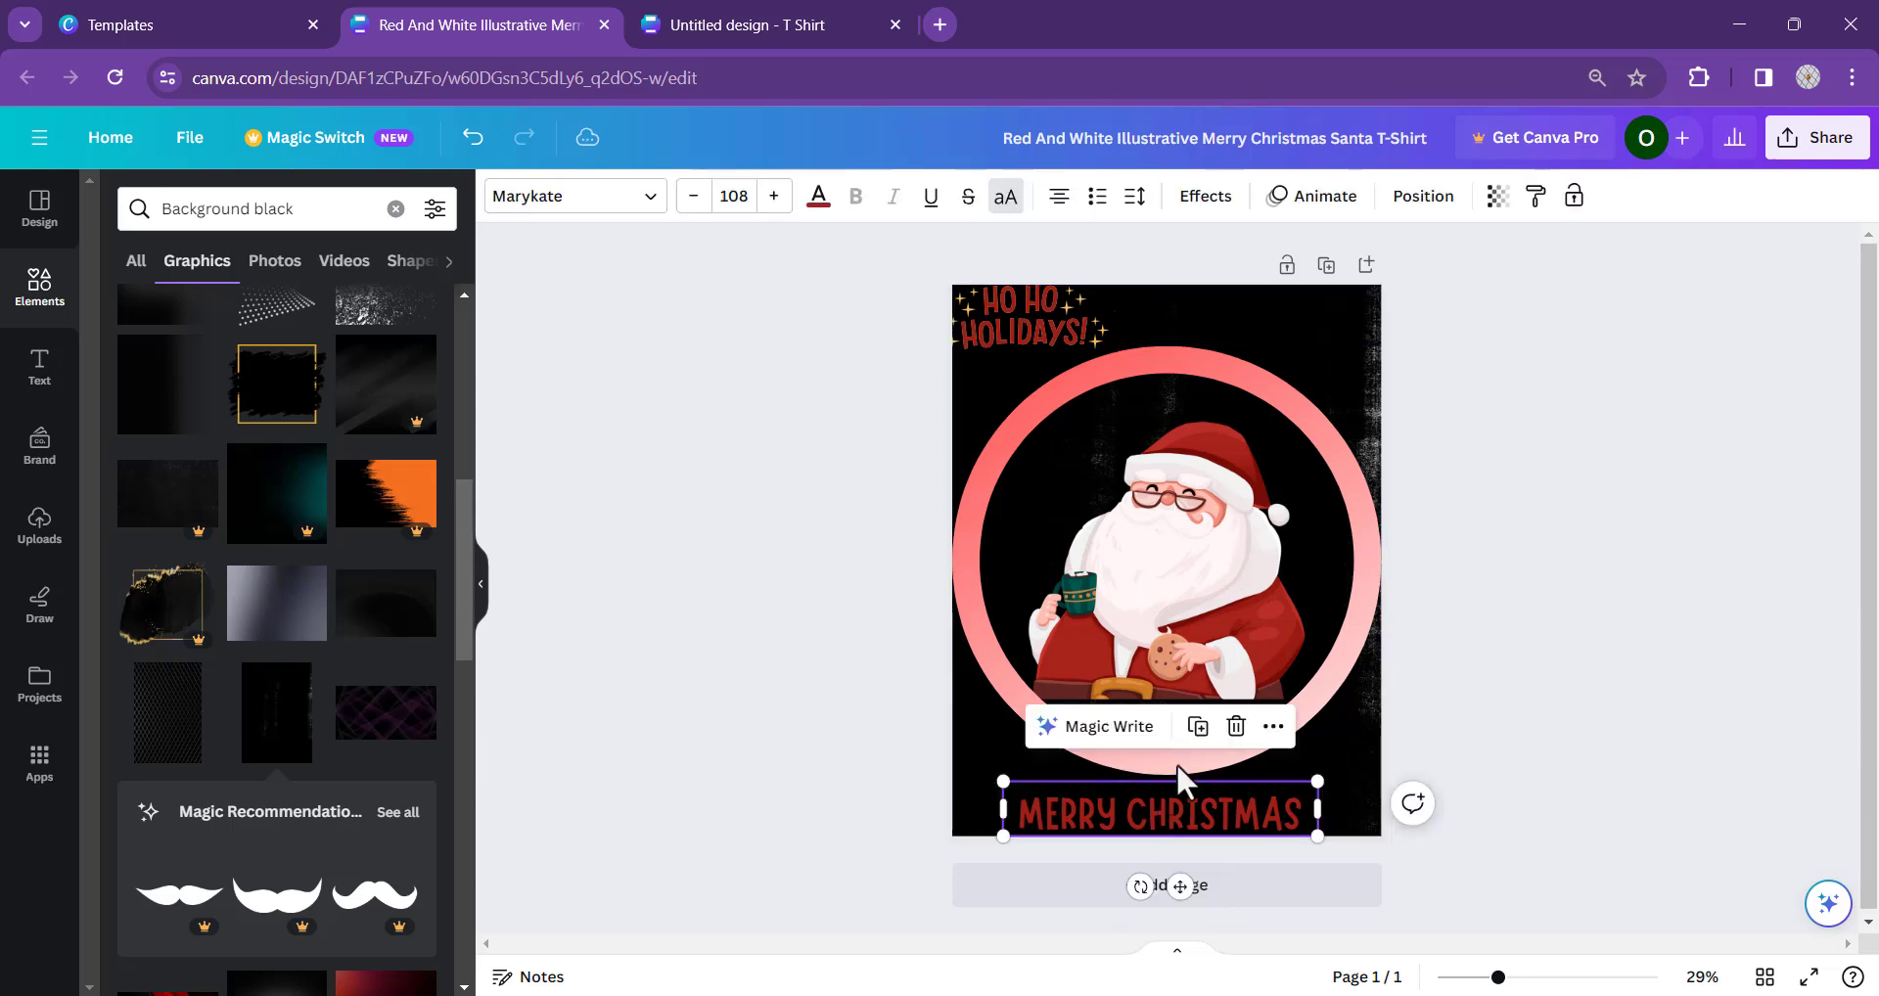
left_click(1008, 303)
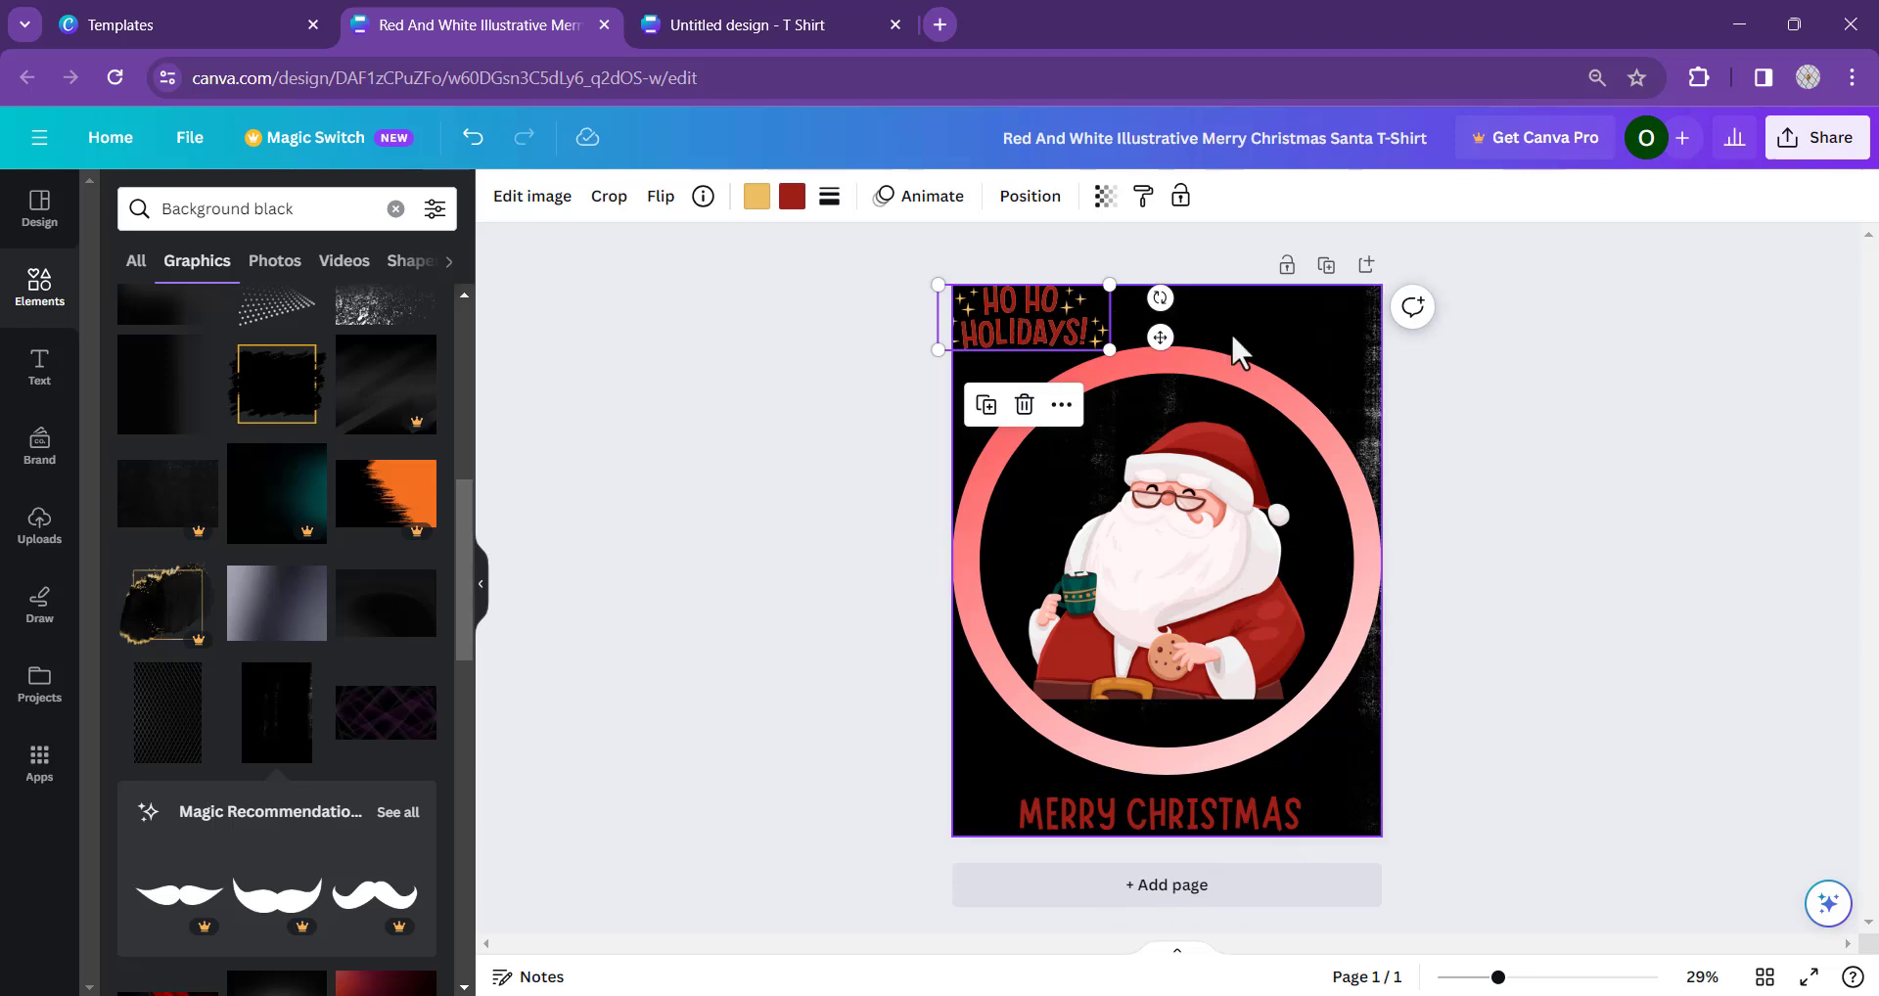
key("Delete")
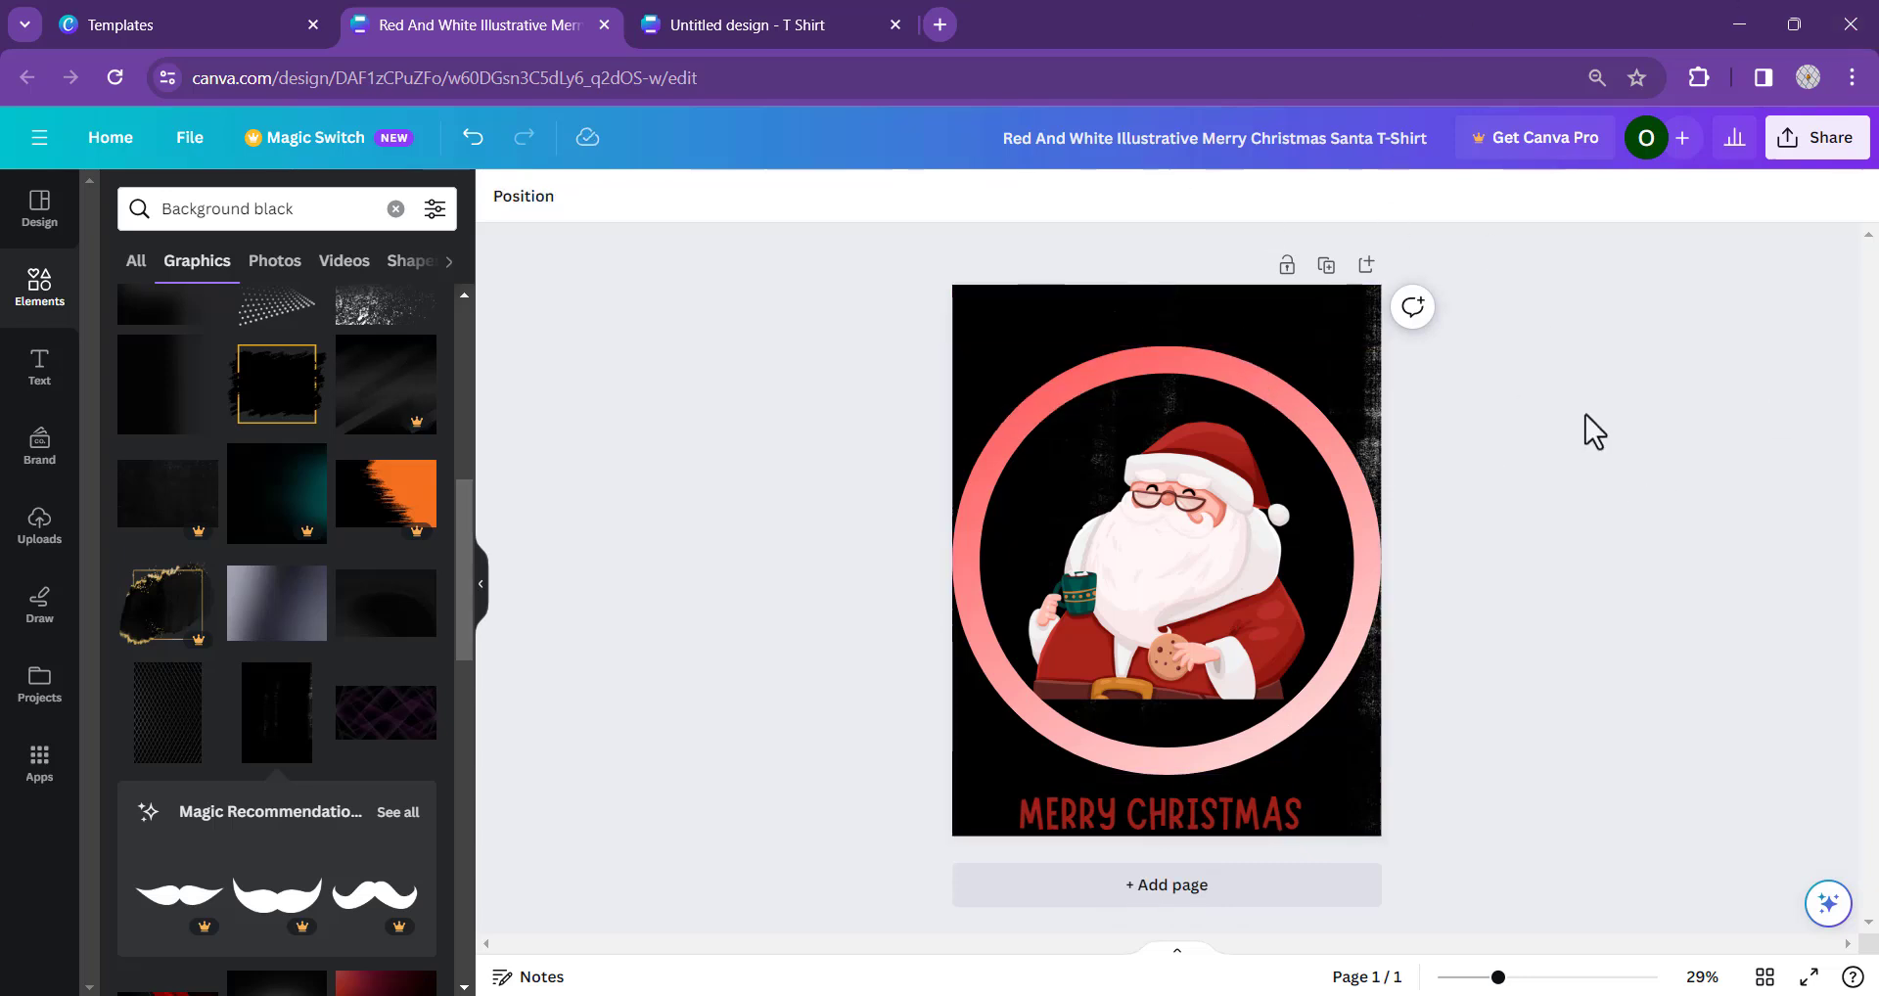
- Set the ring's red gradient colour to the custom shade #F43737 and its white gradient colour to bright red
left_click(1235, 386)
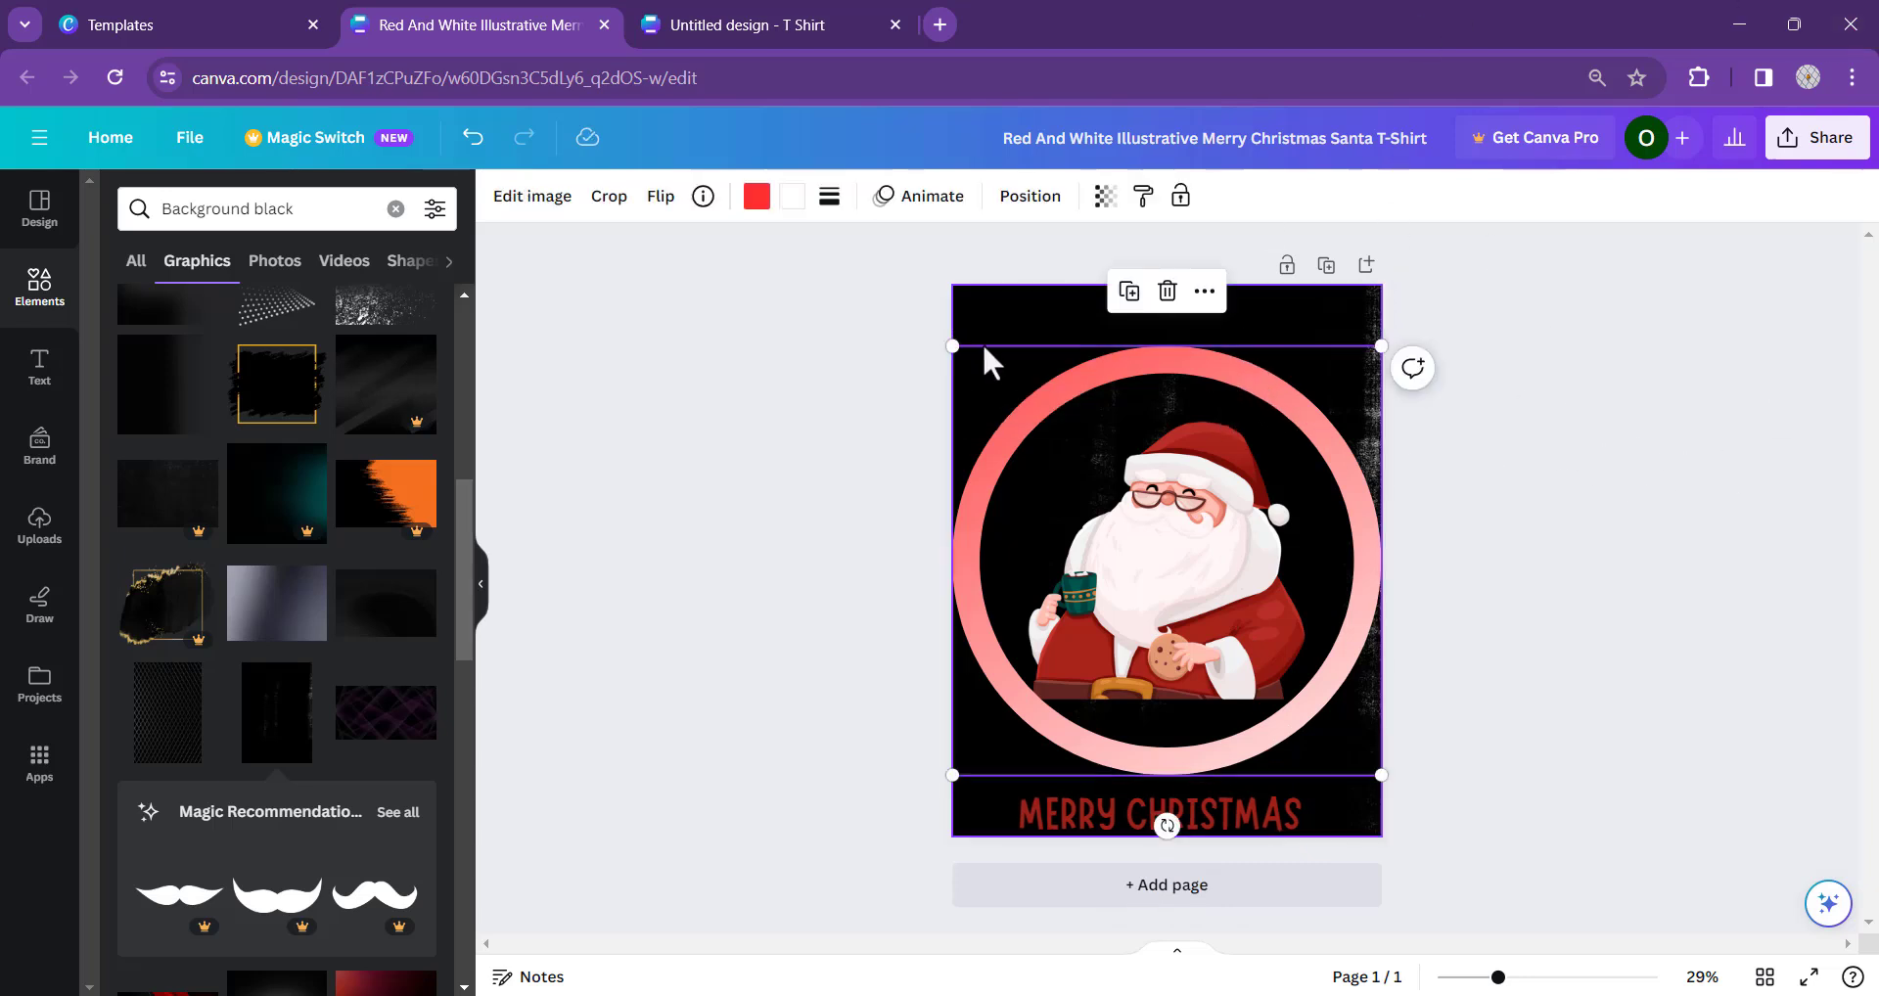
left_click(757, 201)
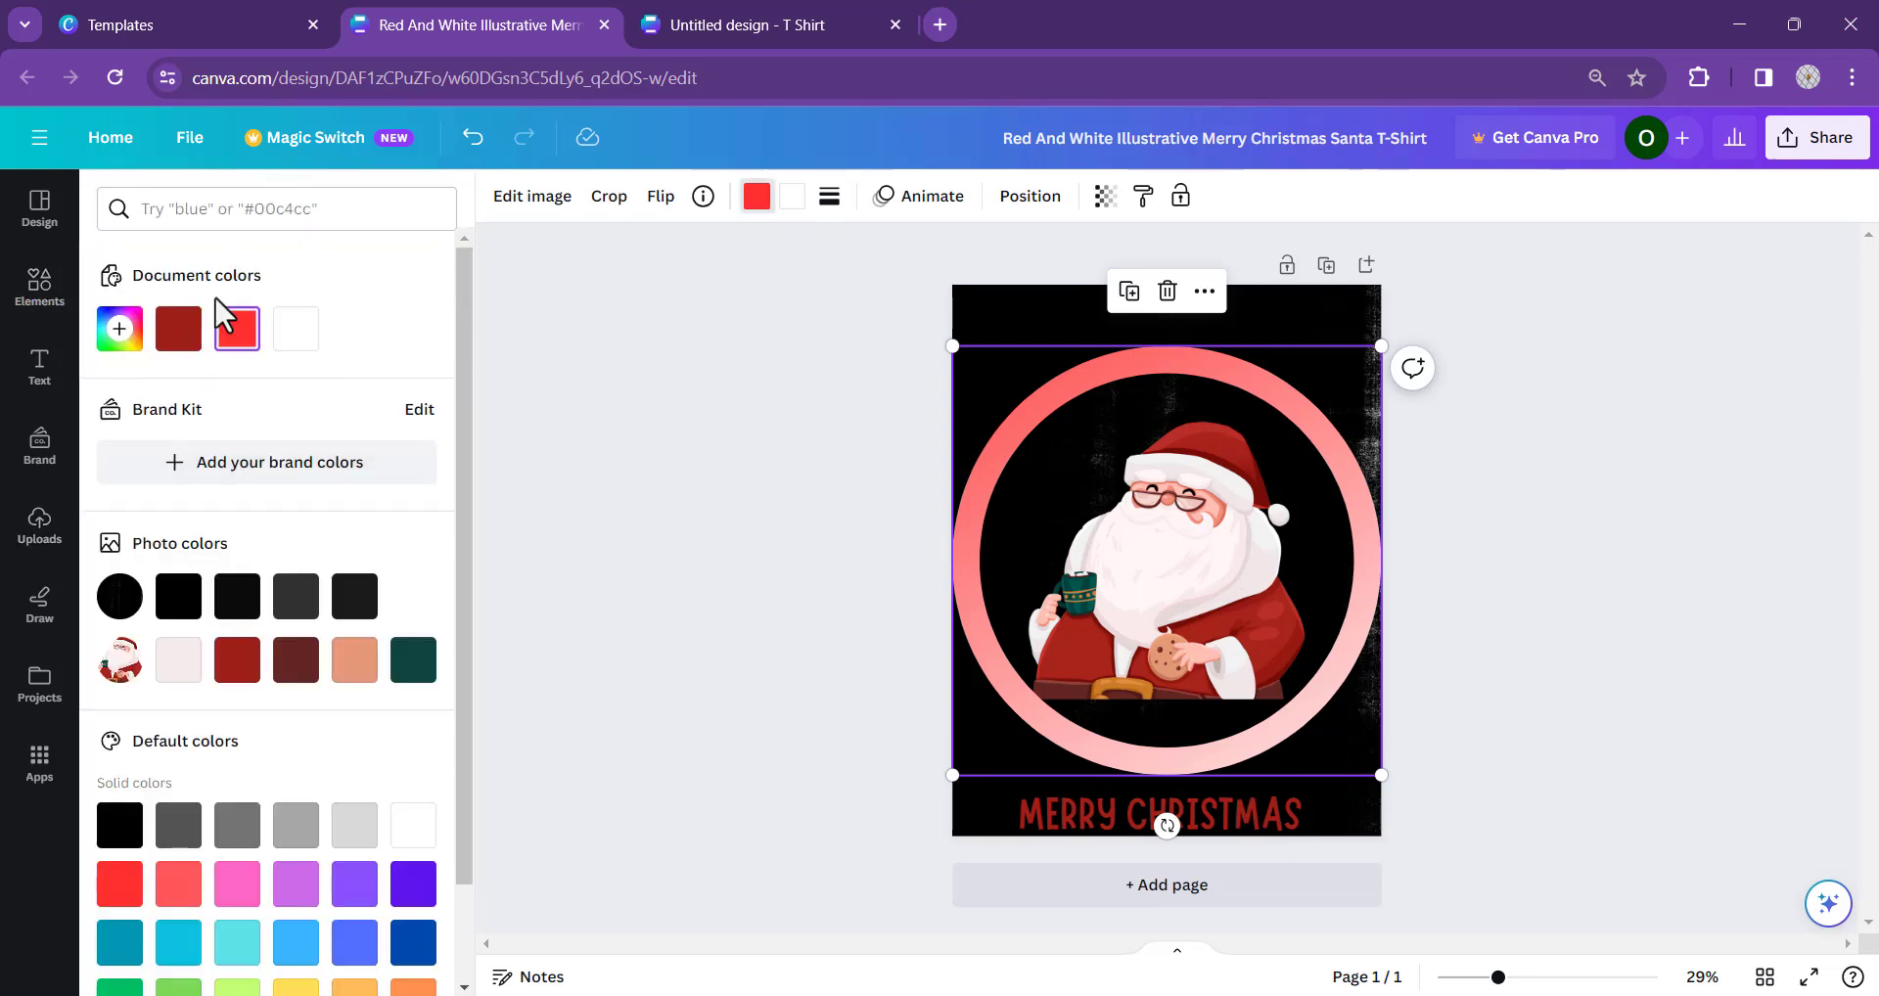
left_click(134, 326)
mouse_move(363, 391)
left_mouse_down()
mouse_move(404, 419)
mouse_move(404, 395)
mouse_move(361, 383)
left_mouse_up()
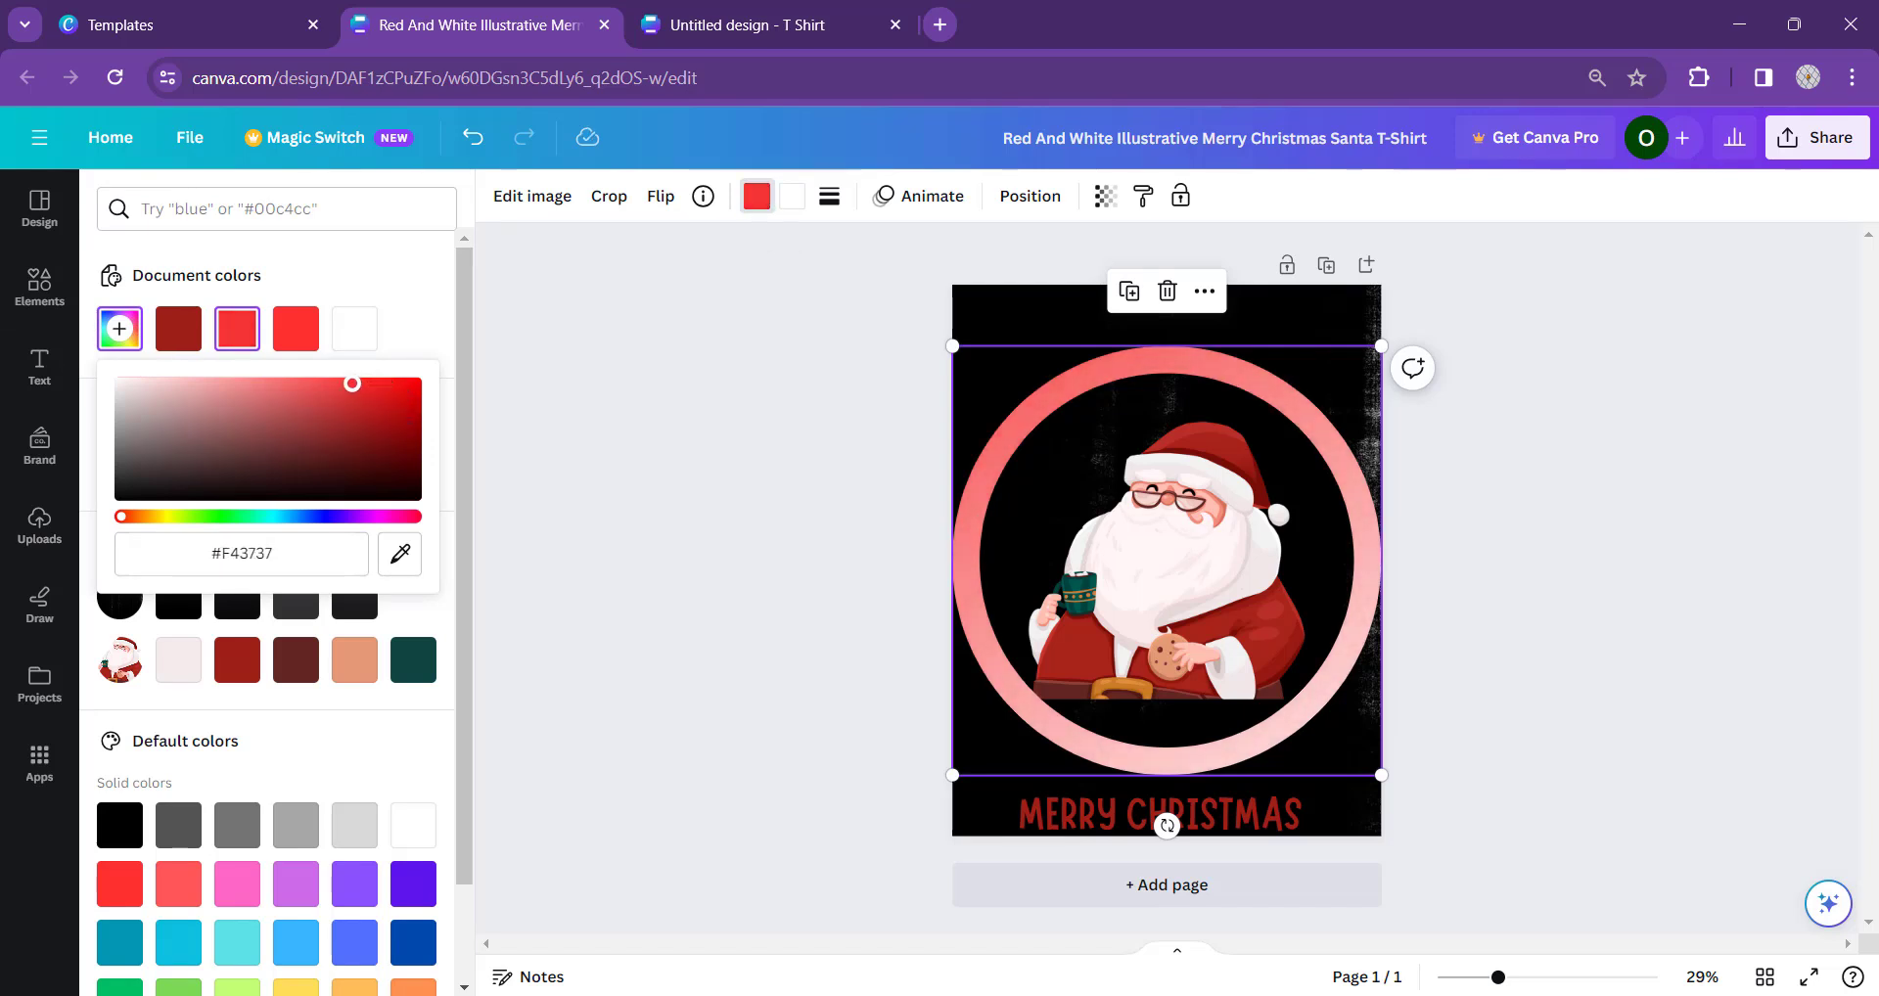
left_click(790, 198)
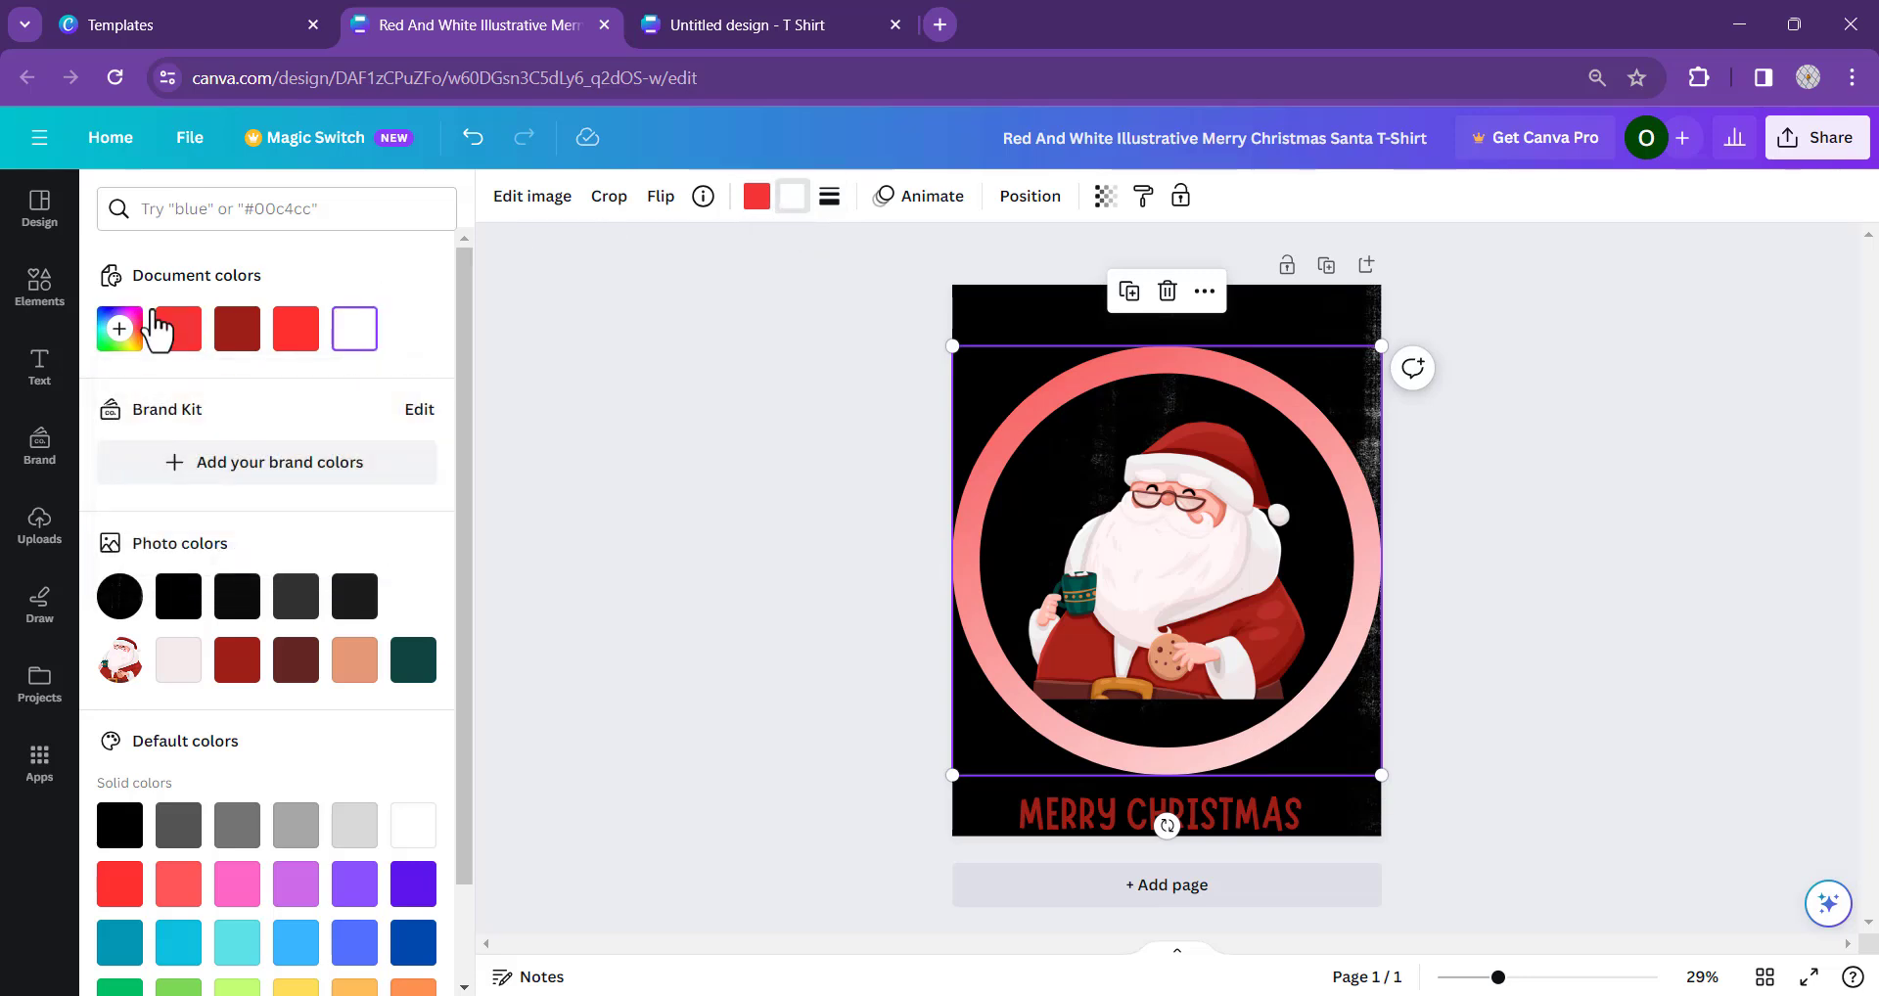
left_click(289, 338)
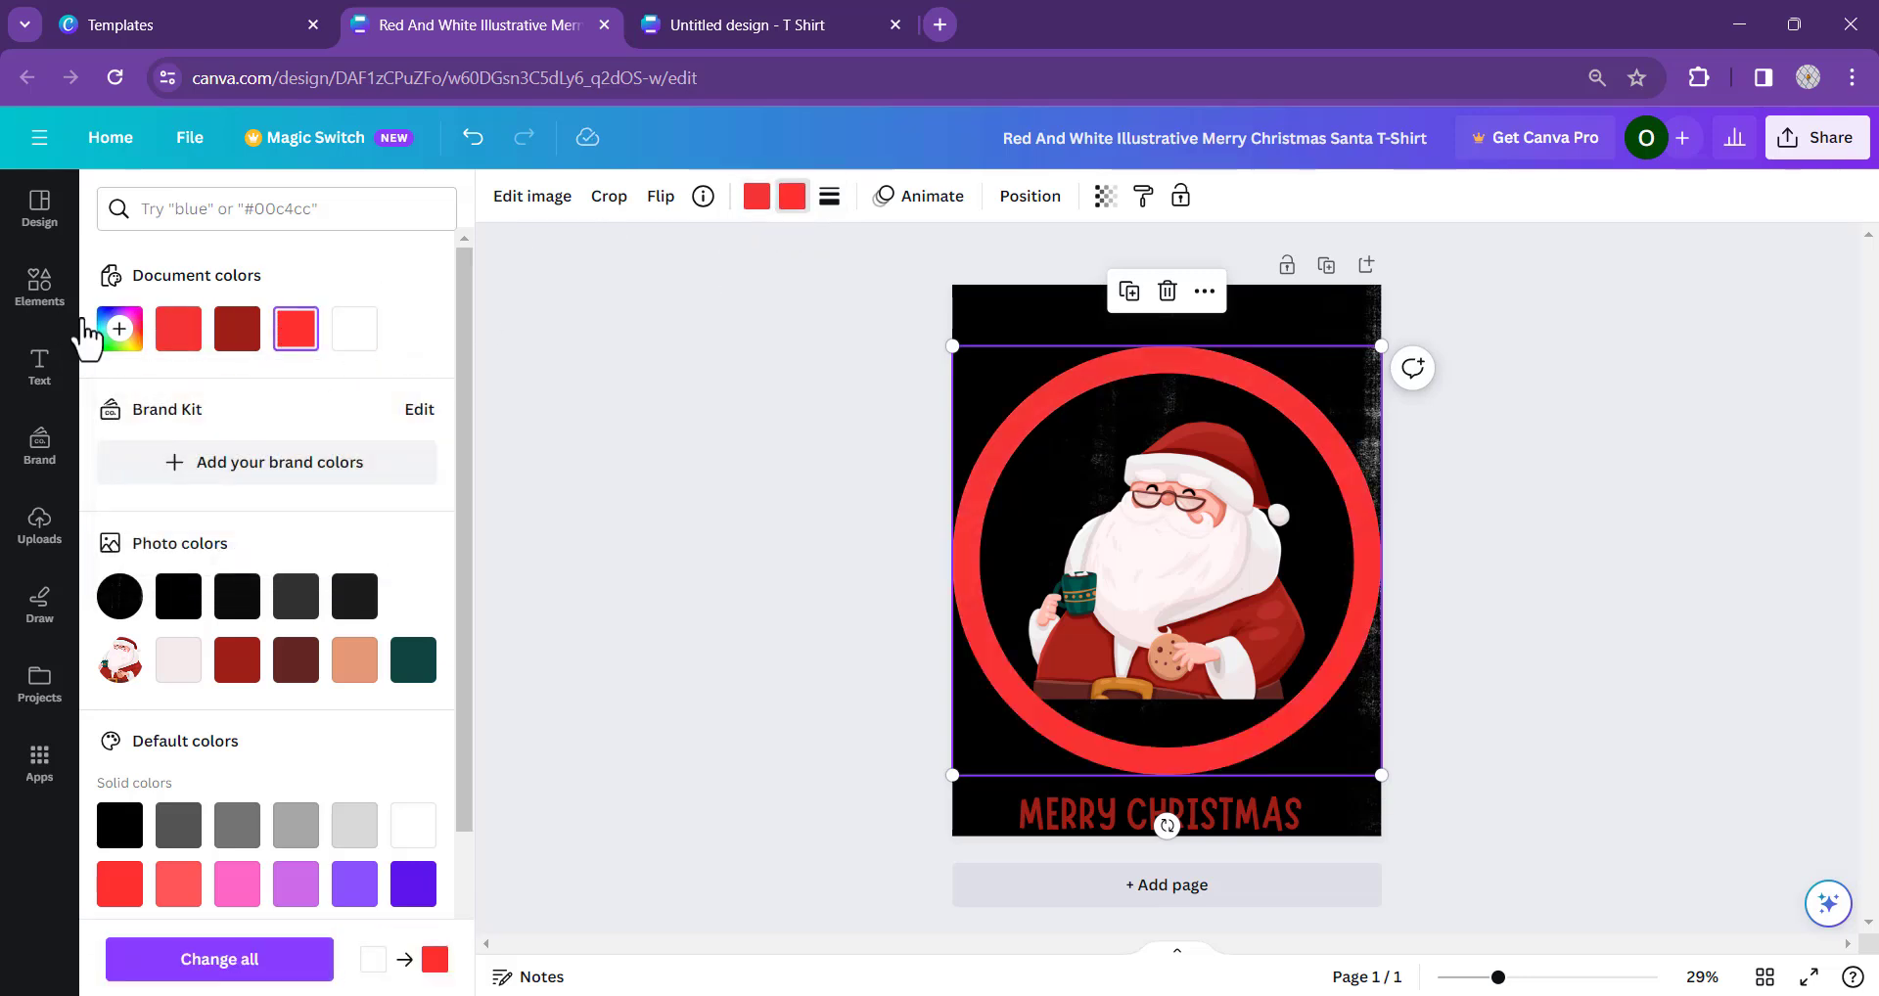
- Set the ring's first gradient colour to white and its second to the custom dark red #CF0B0B
left_click(757, 201)
left_click(355, 328)
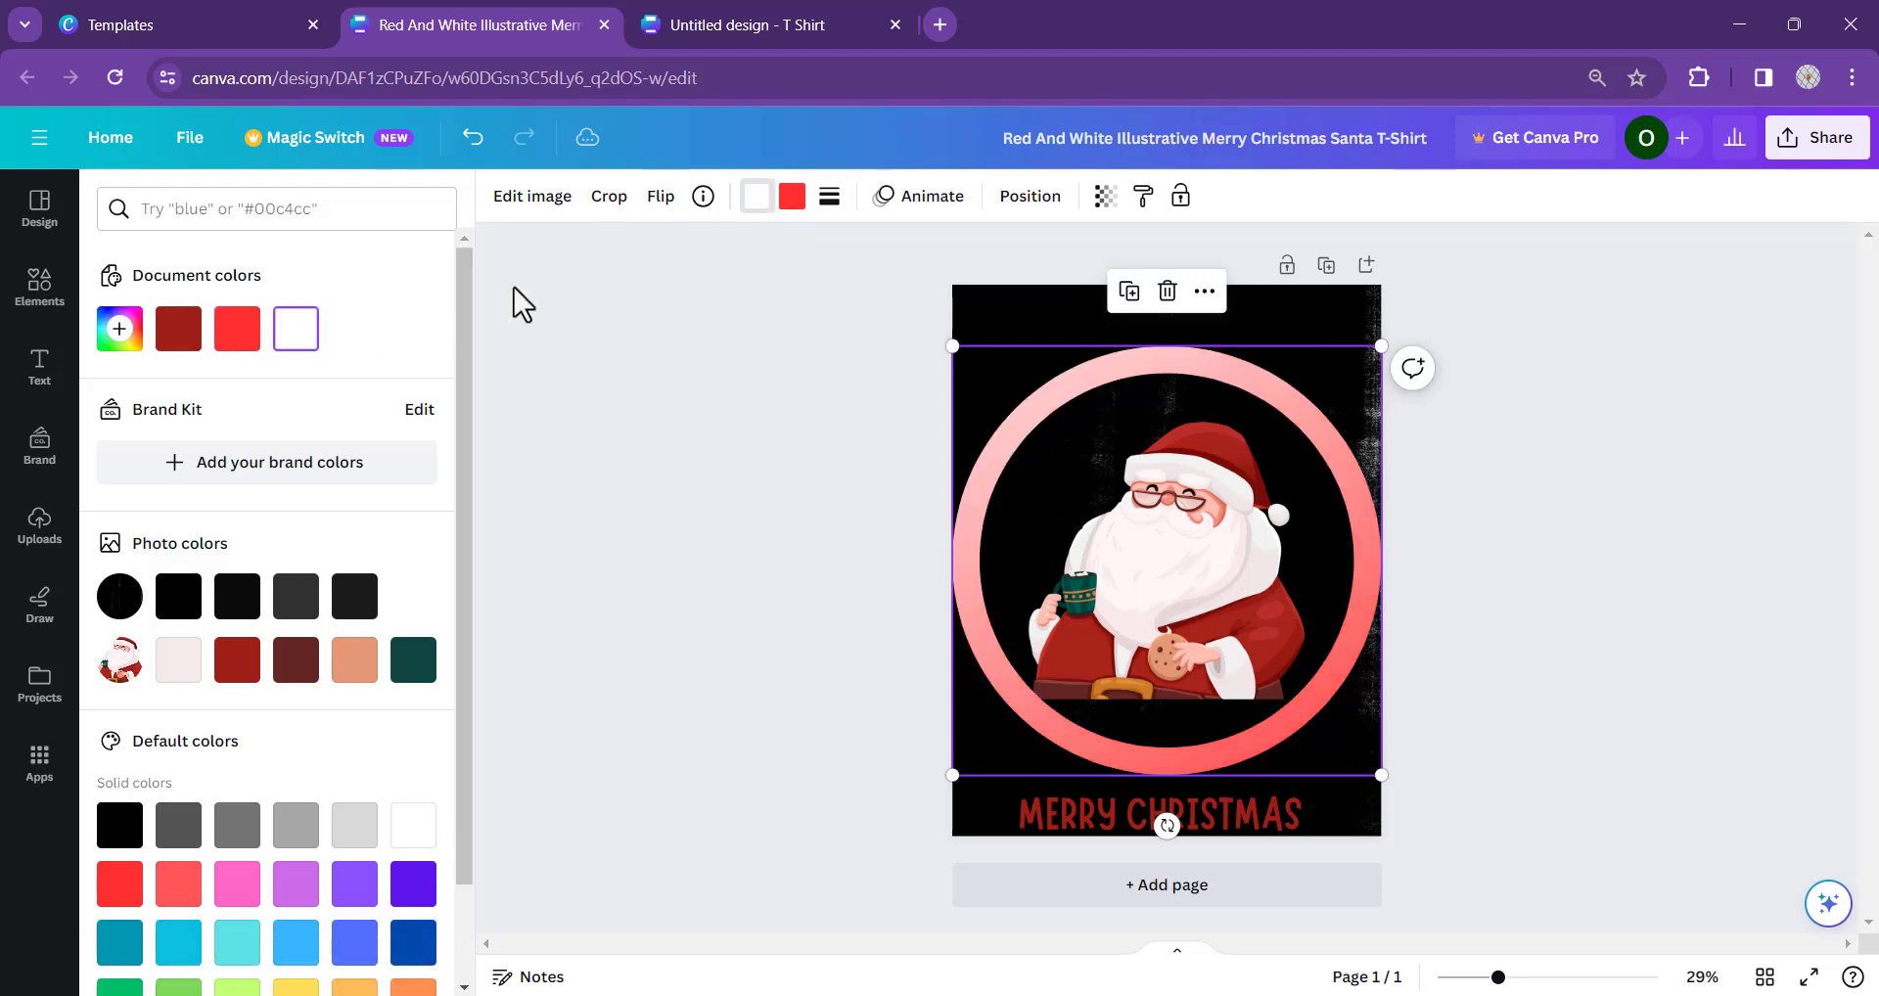
left_click(791, 198)
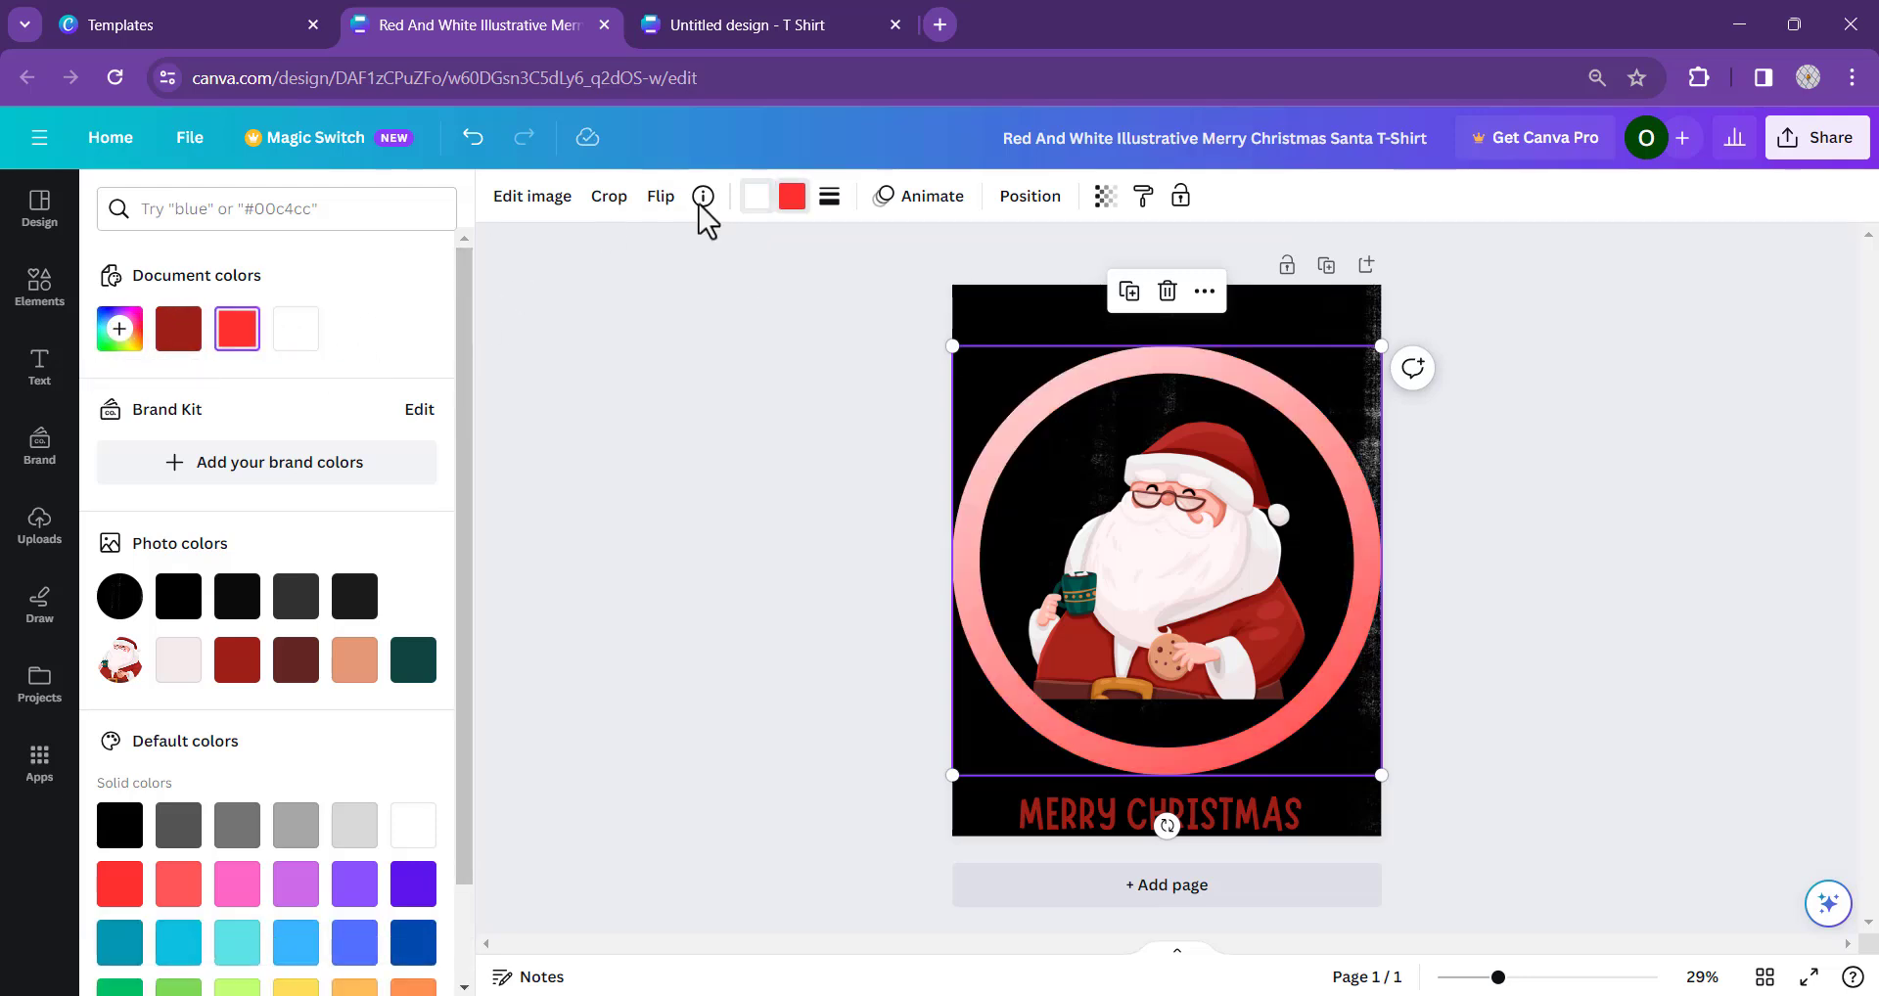
left_click(119, 329)
left_click_drag(361, 388, 406, 415)
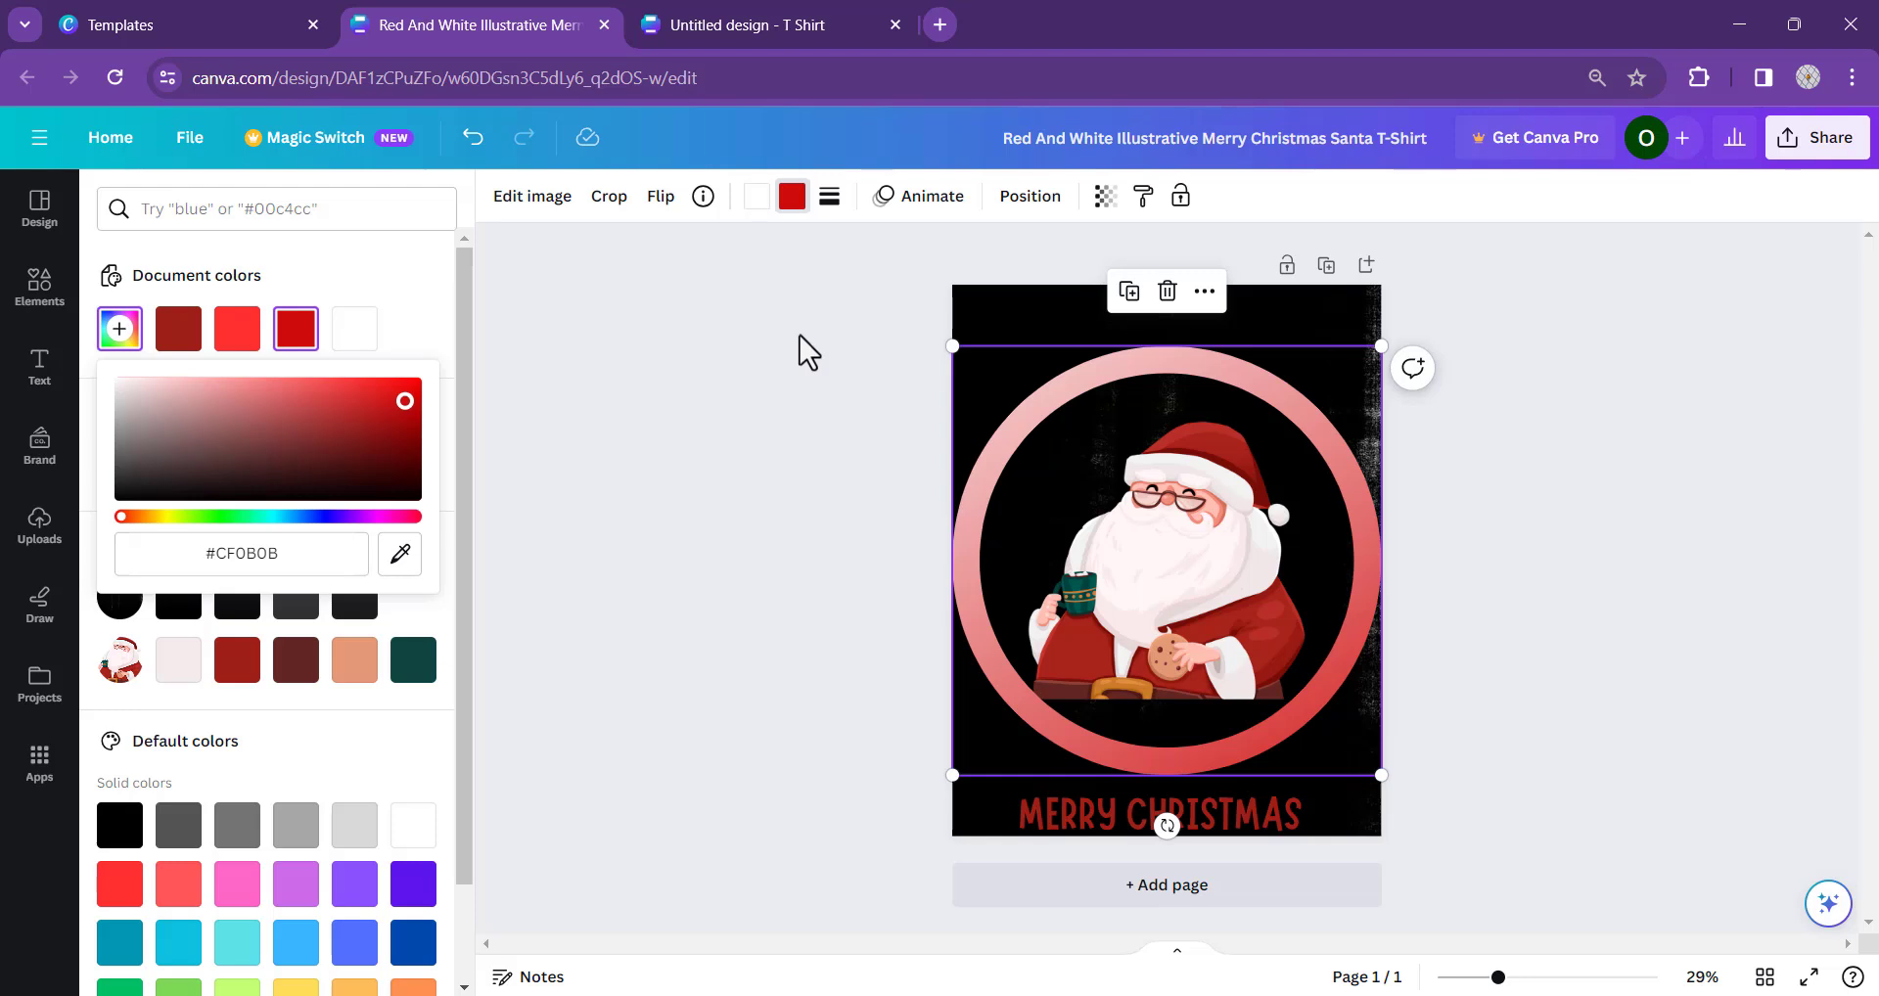
key("Escape")
left_click(1644, 450)
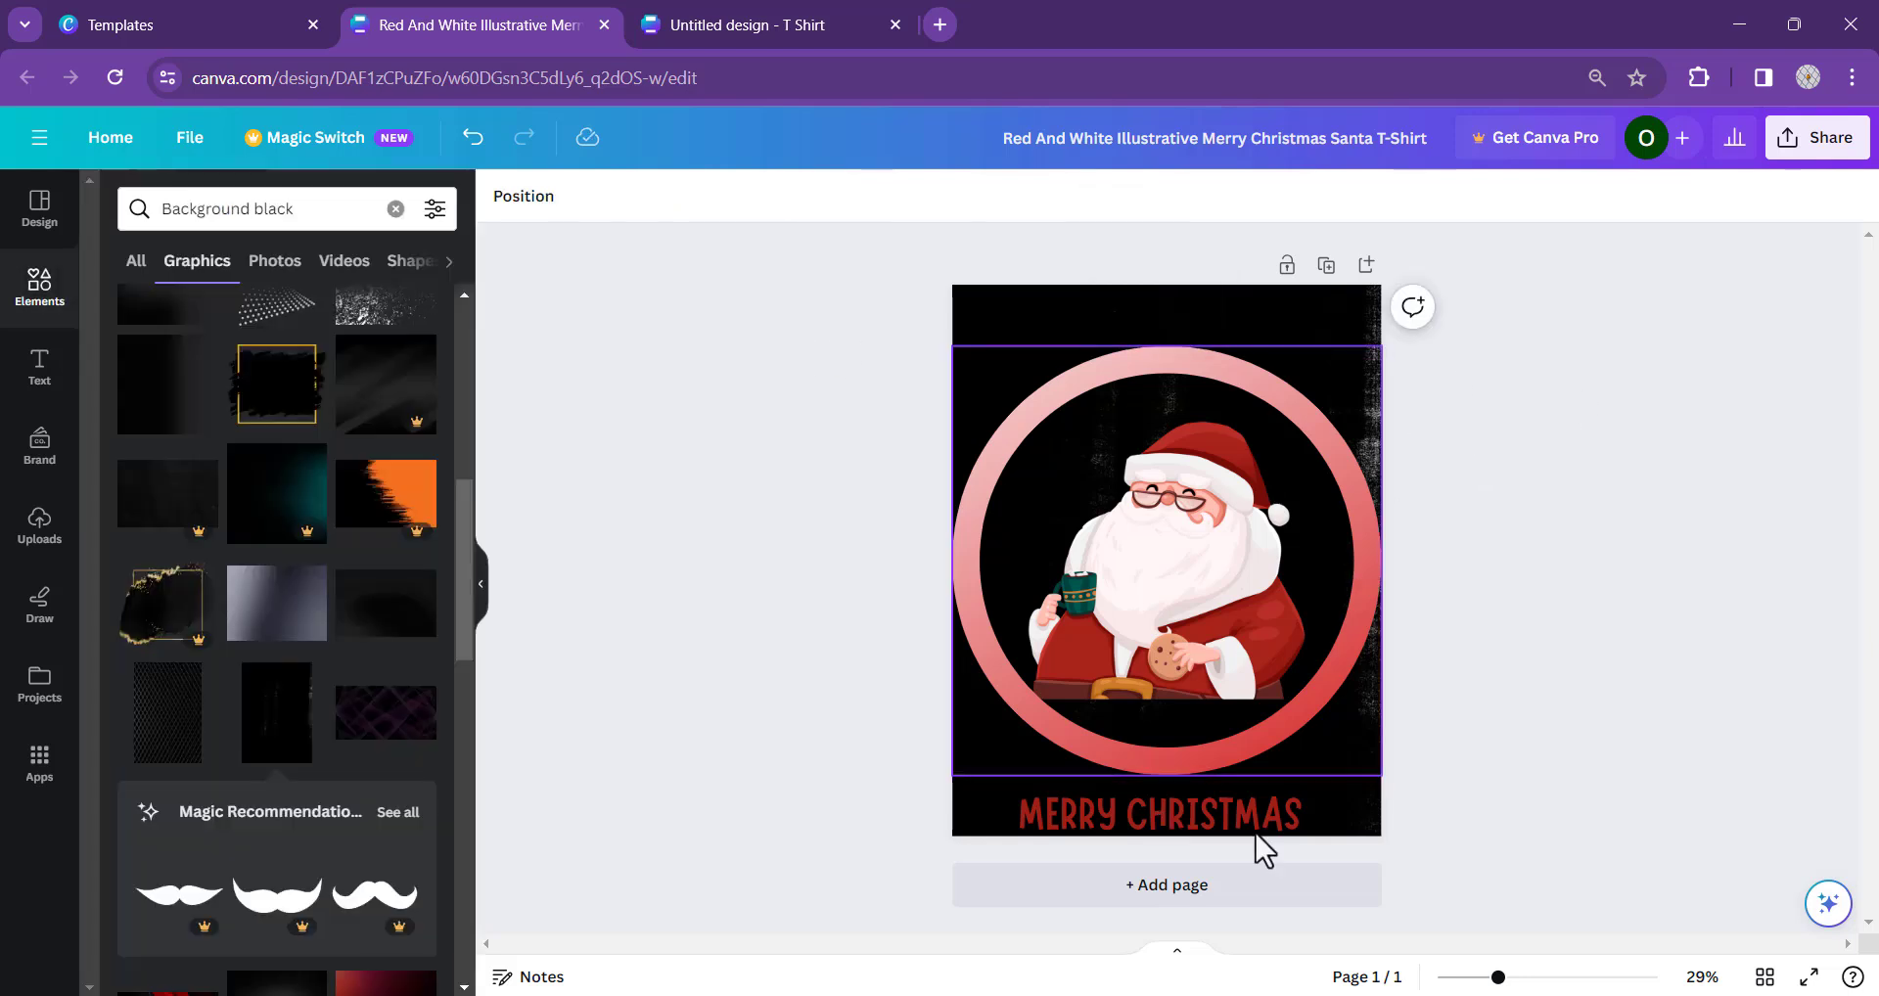
- Change the "MERRY CHRISTMAS" text colour to white
left_click(1241, 811)
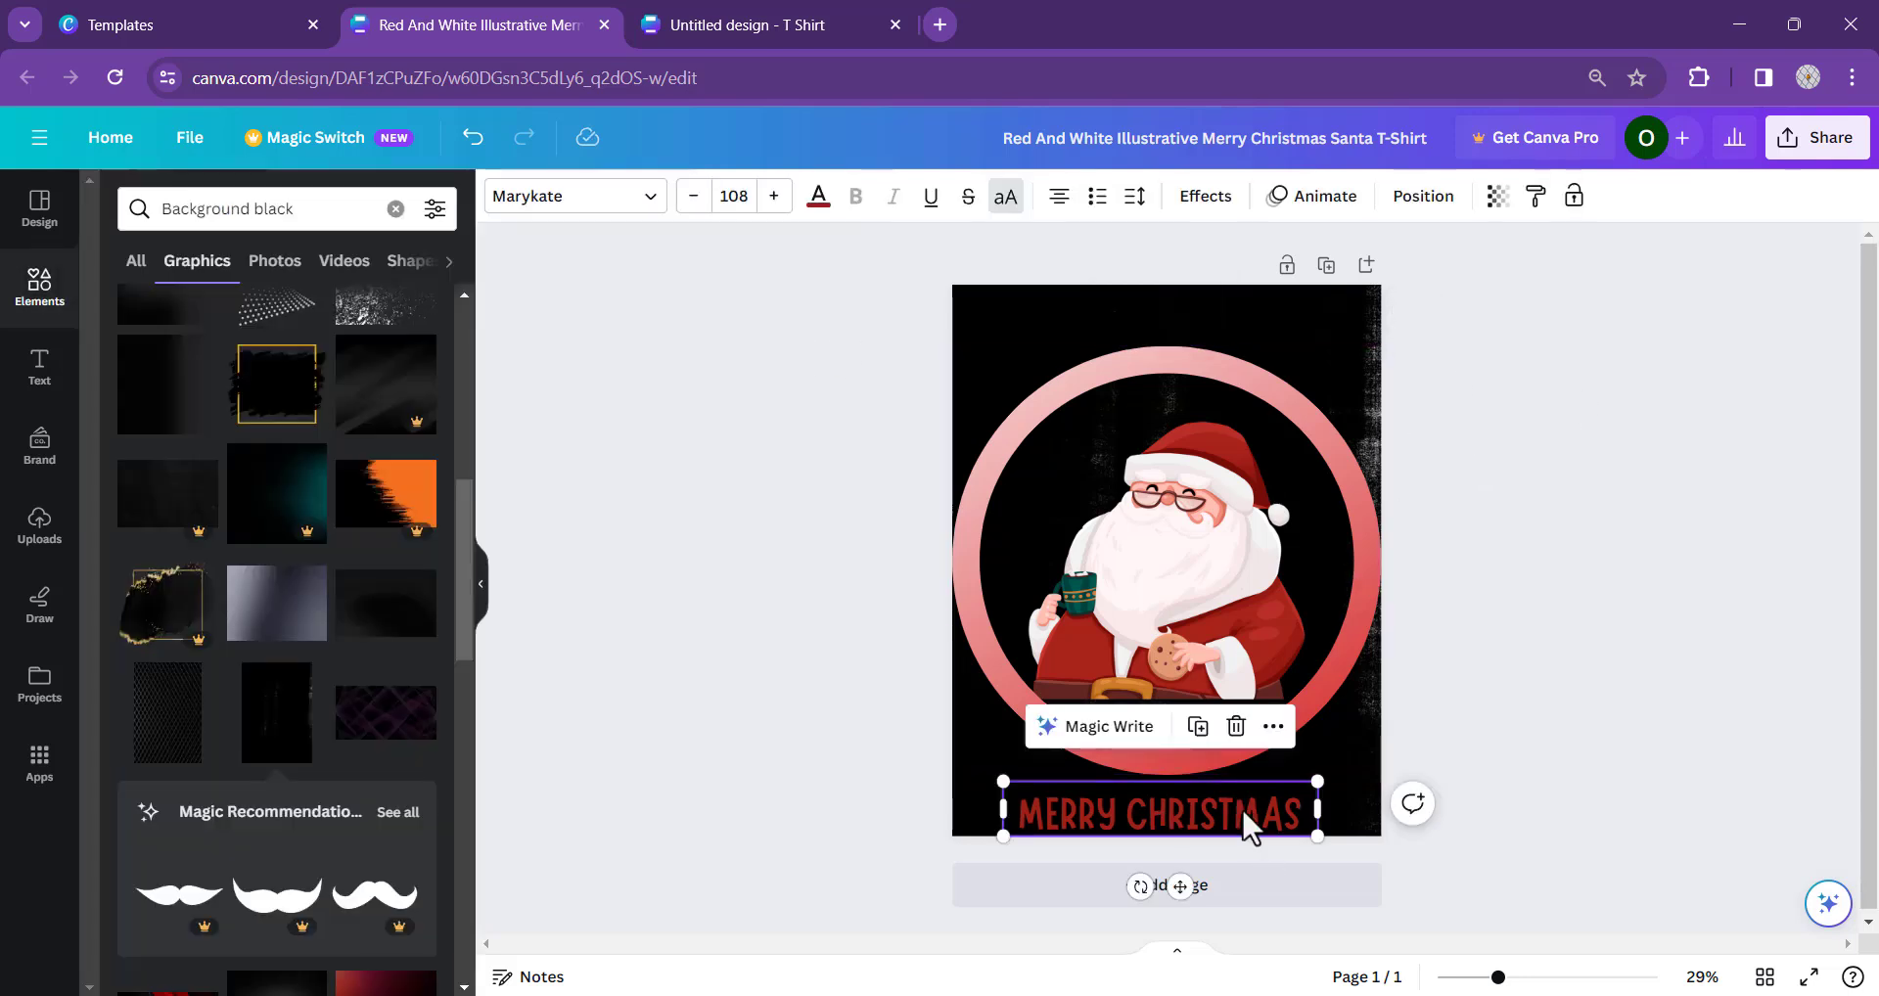
left_click(816, 208)
left_click(301, 335)
left_click(1116, 832)
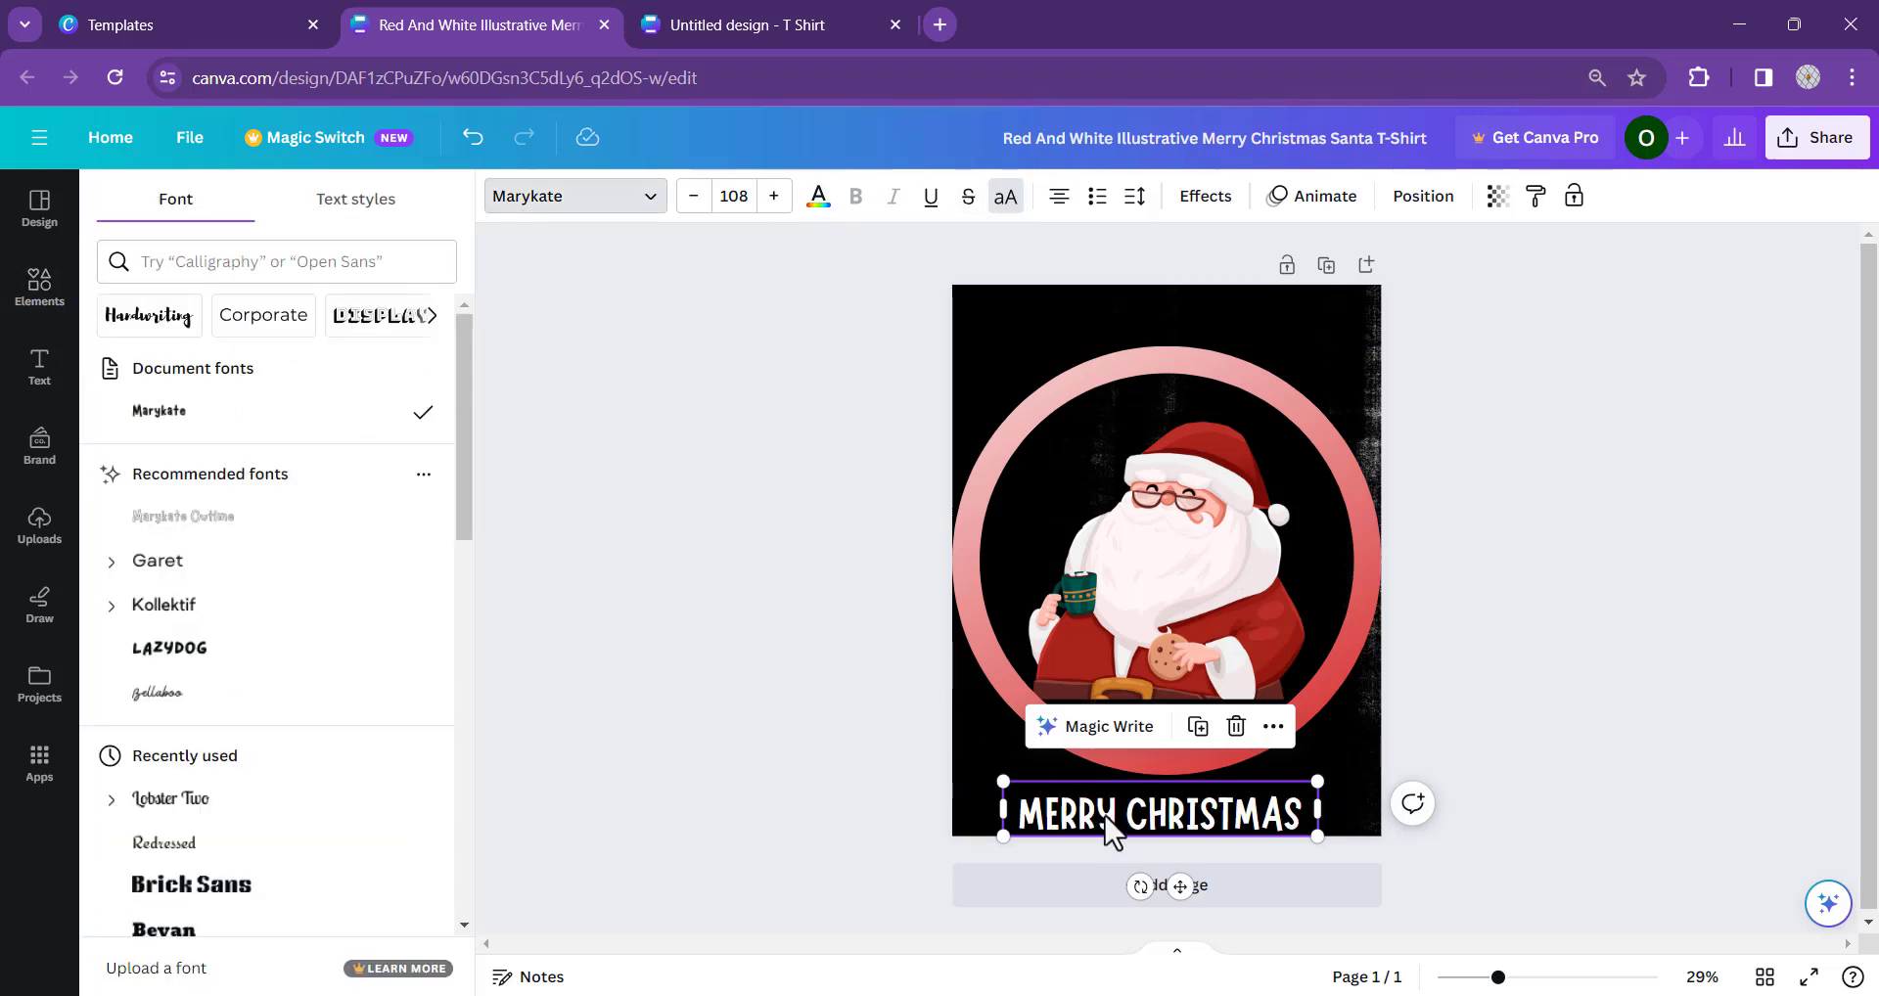
- Place a copy of the "MERRY CHRISTMAS" text above the ring, near the page's upper edge
double_click(1096, 810)
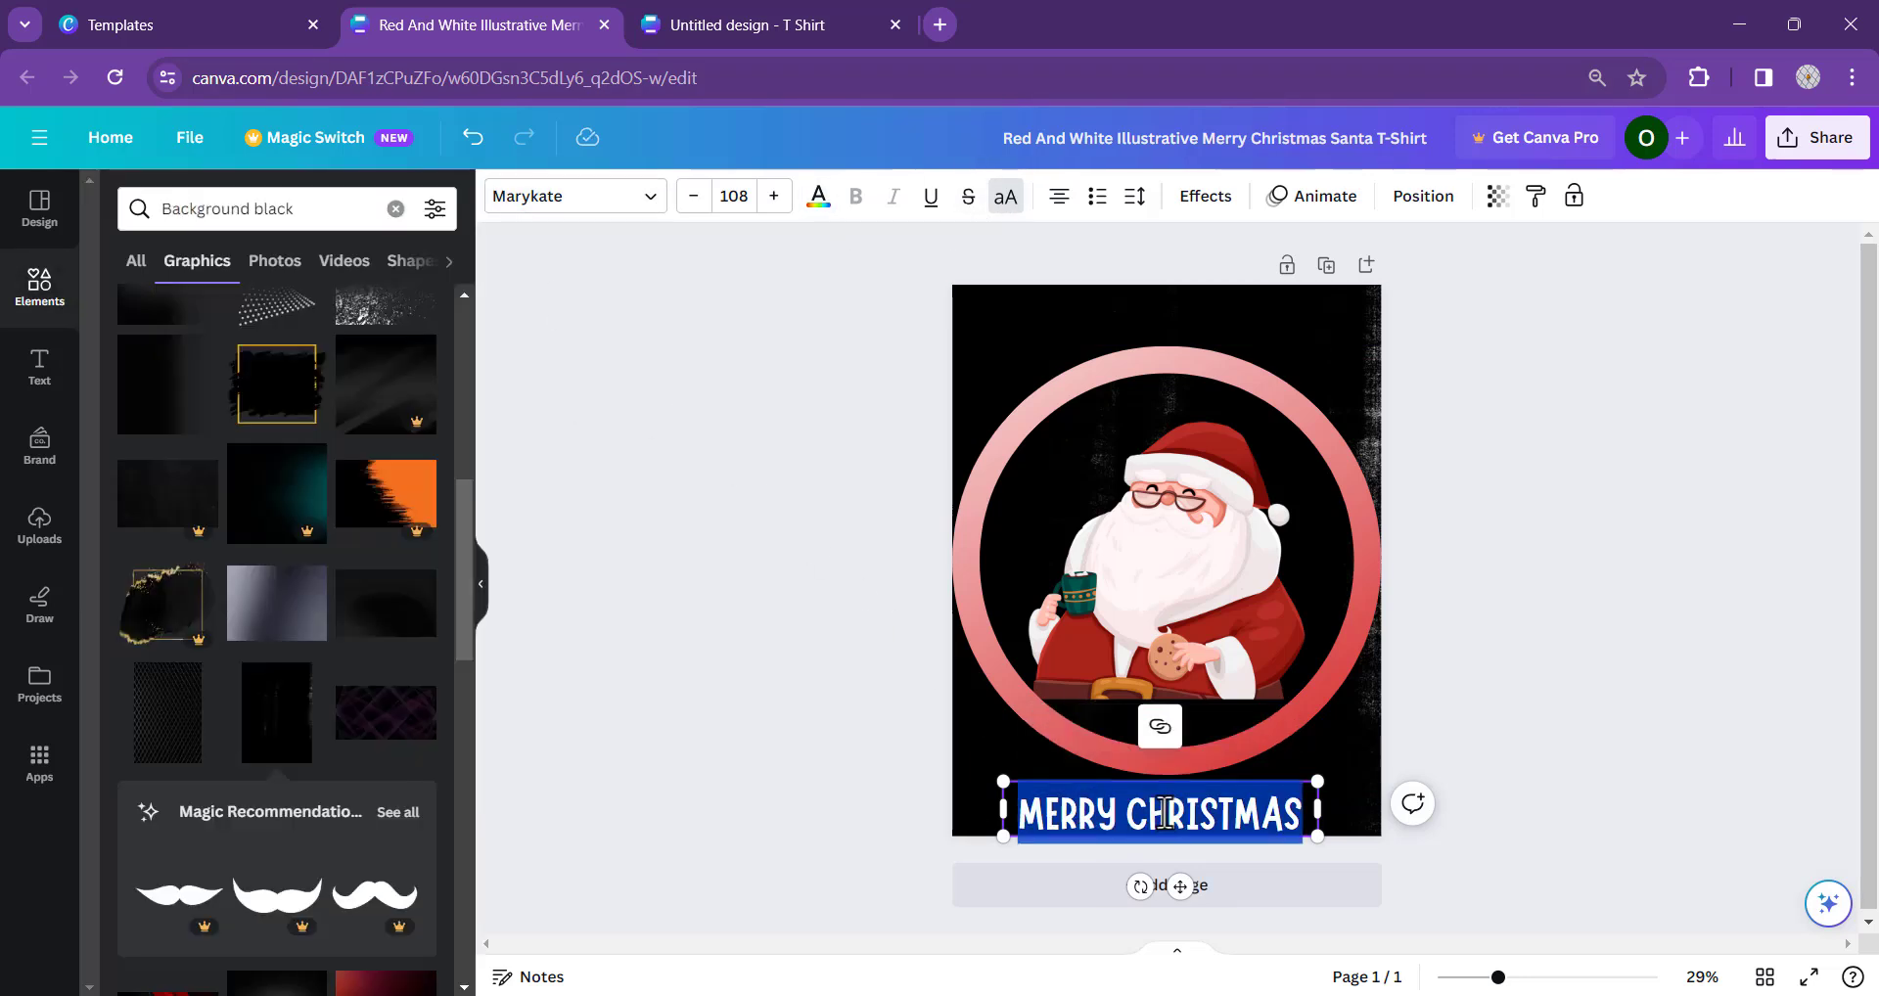
left_click(839, 706)
left_click_drag(1096, 832, 1342, 309)
- Remove the word "CHRISTMAS" from the upper text and narrow its box from the left to fit "MERRY"
double_click(1135, 315)
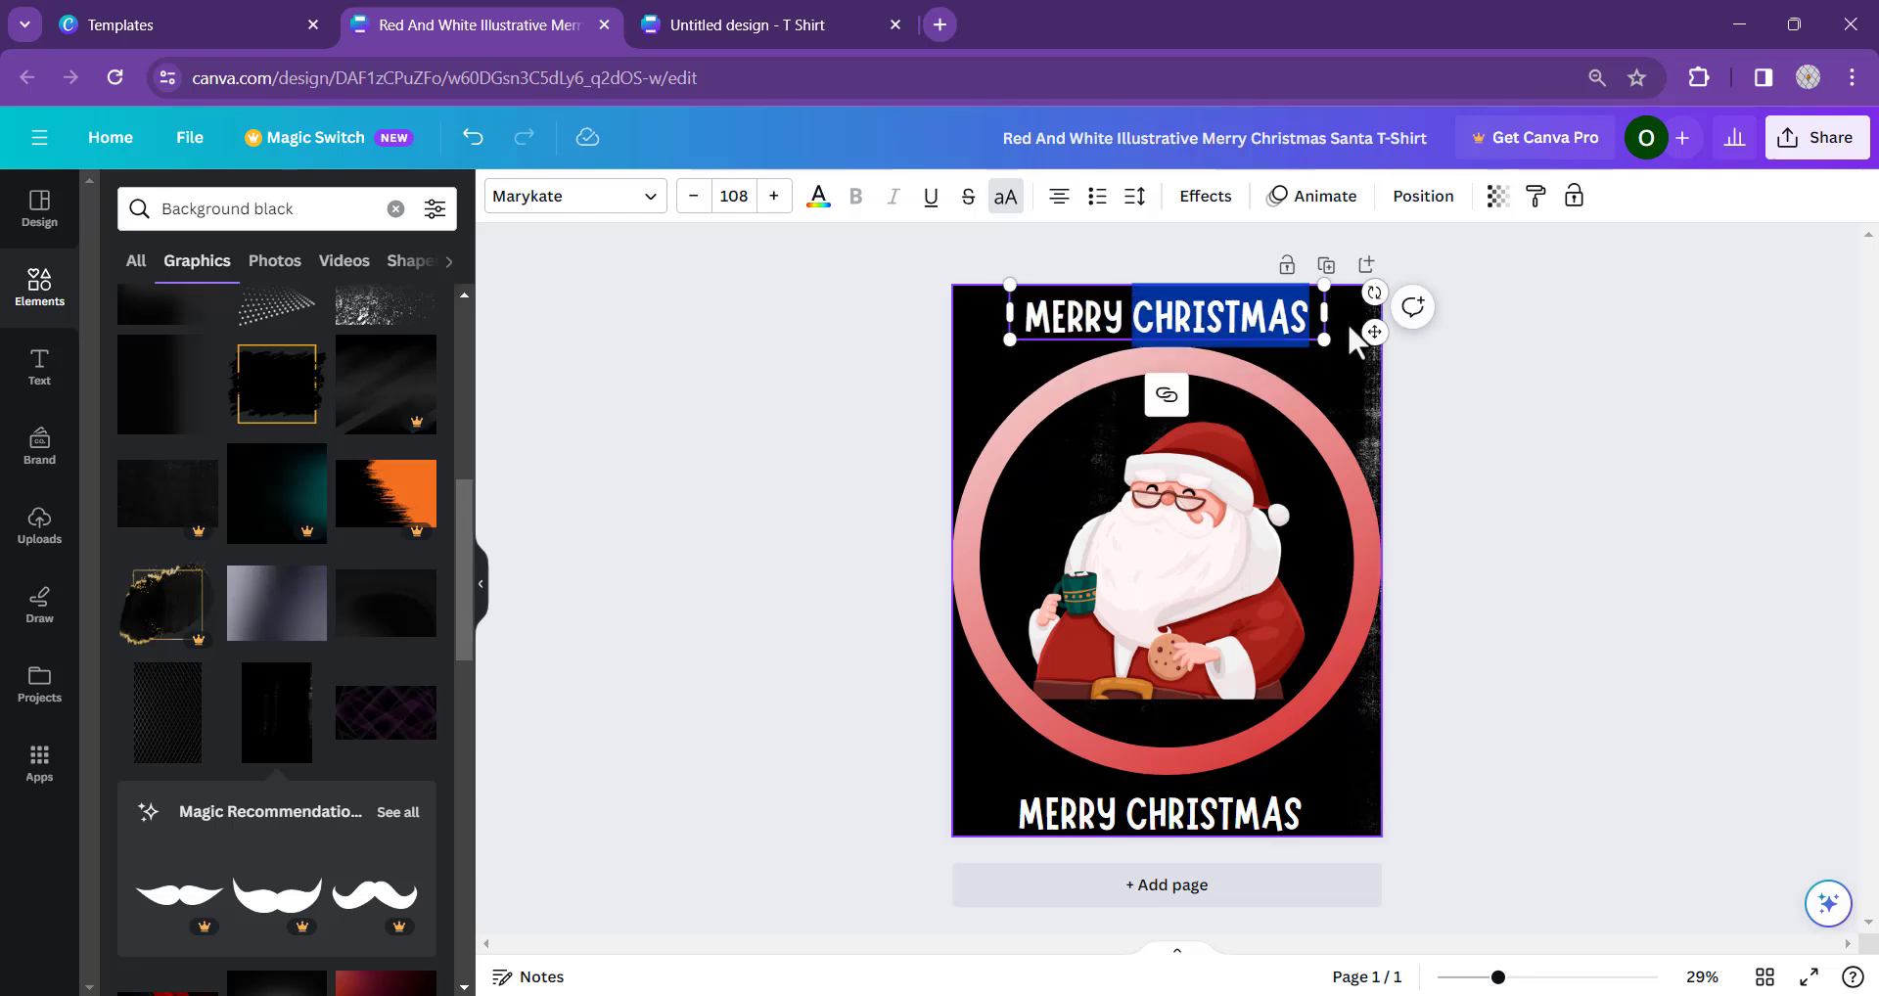
key("BackSpace")
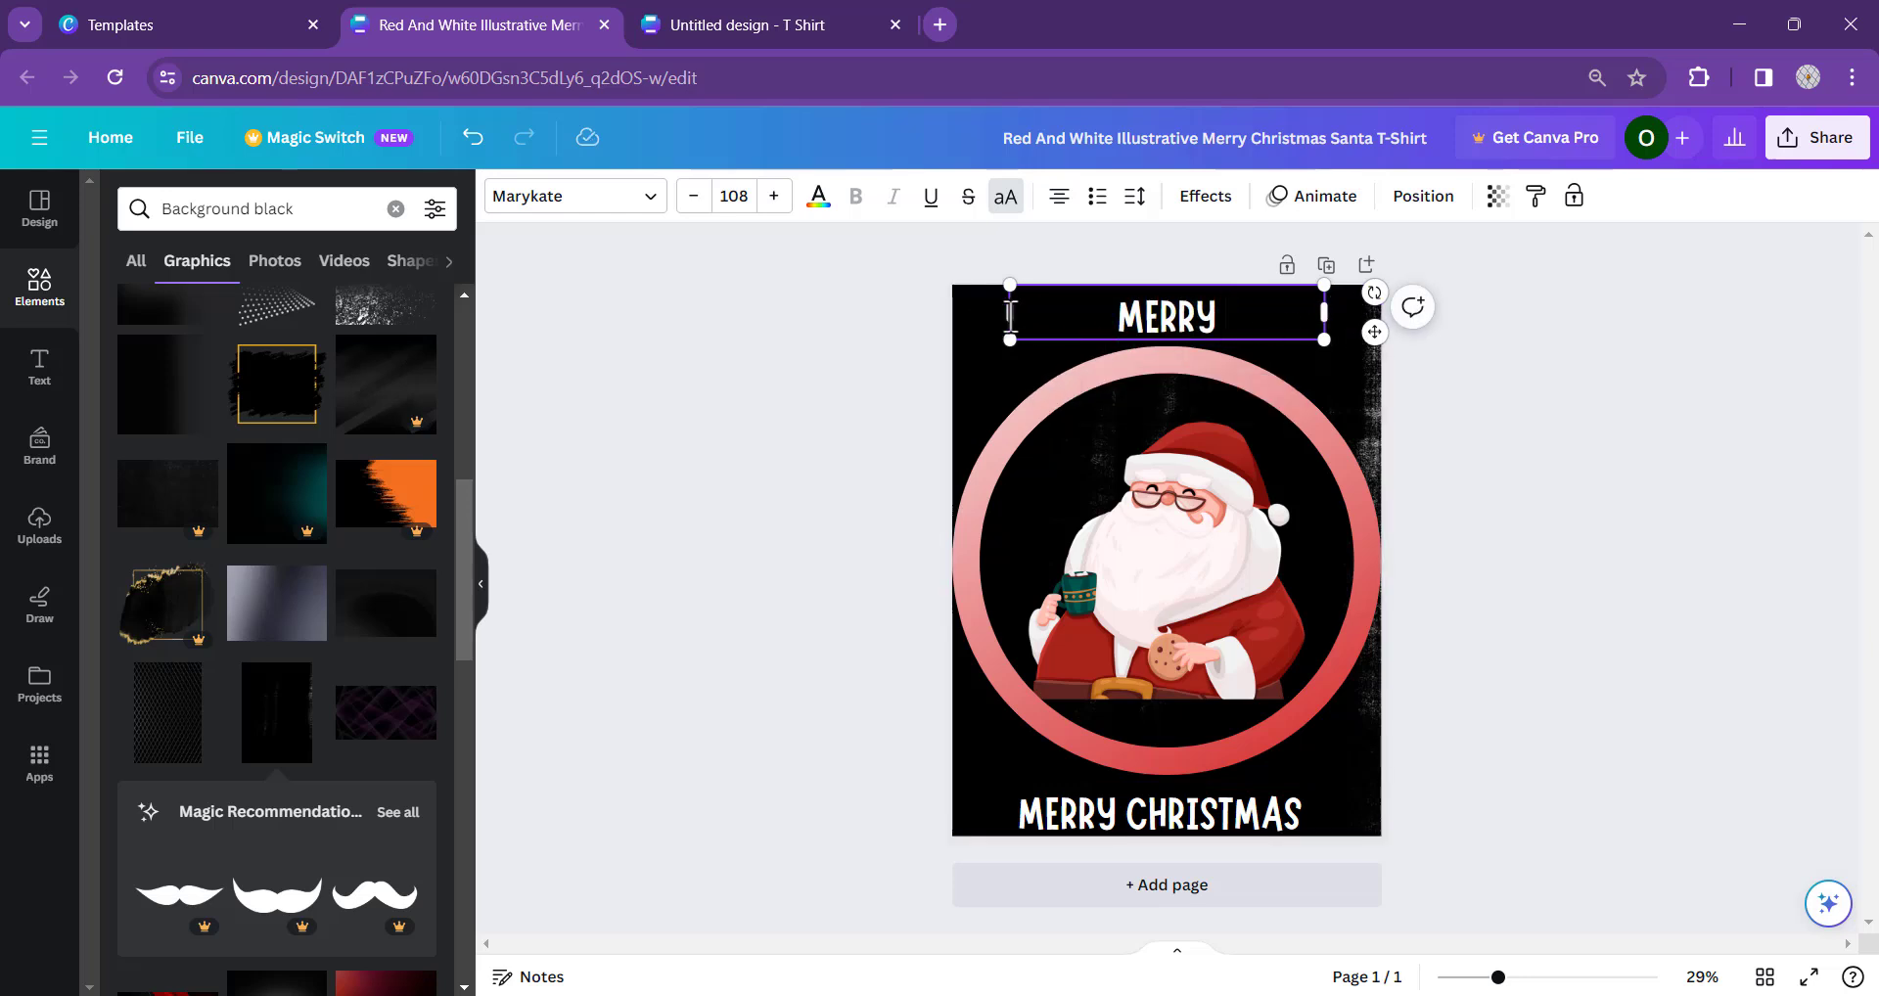
left_click_drag(1006, 313, 1191, 313)
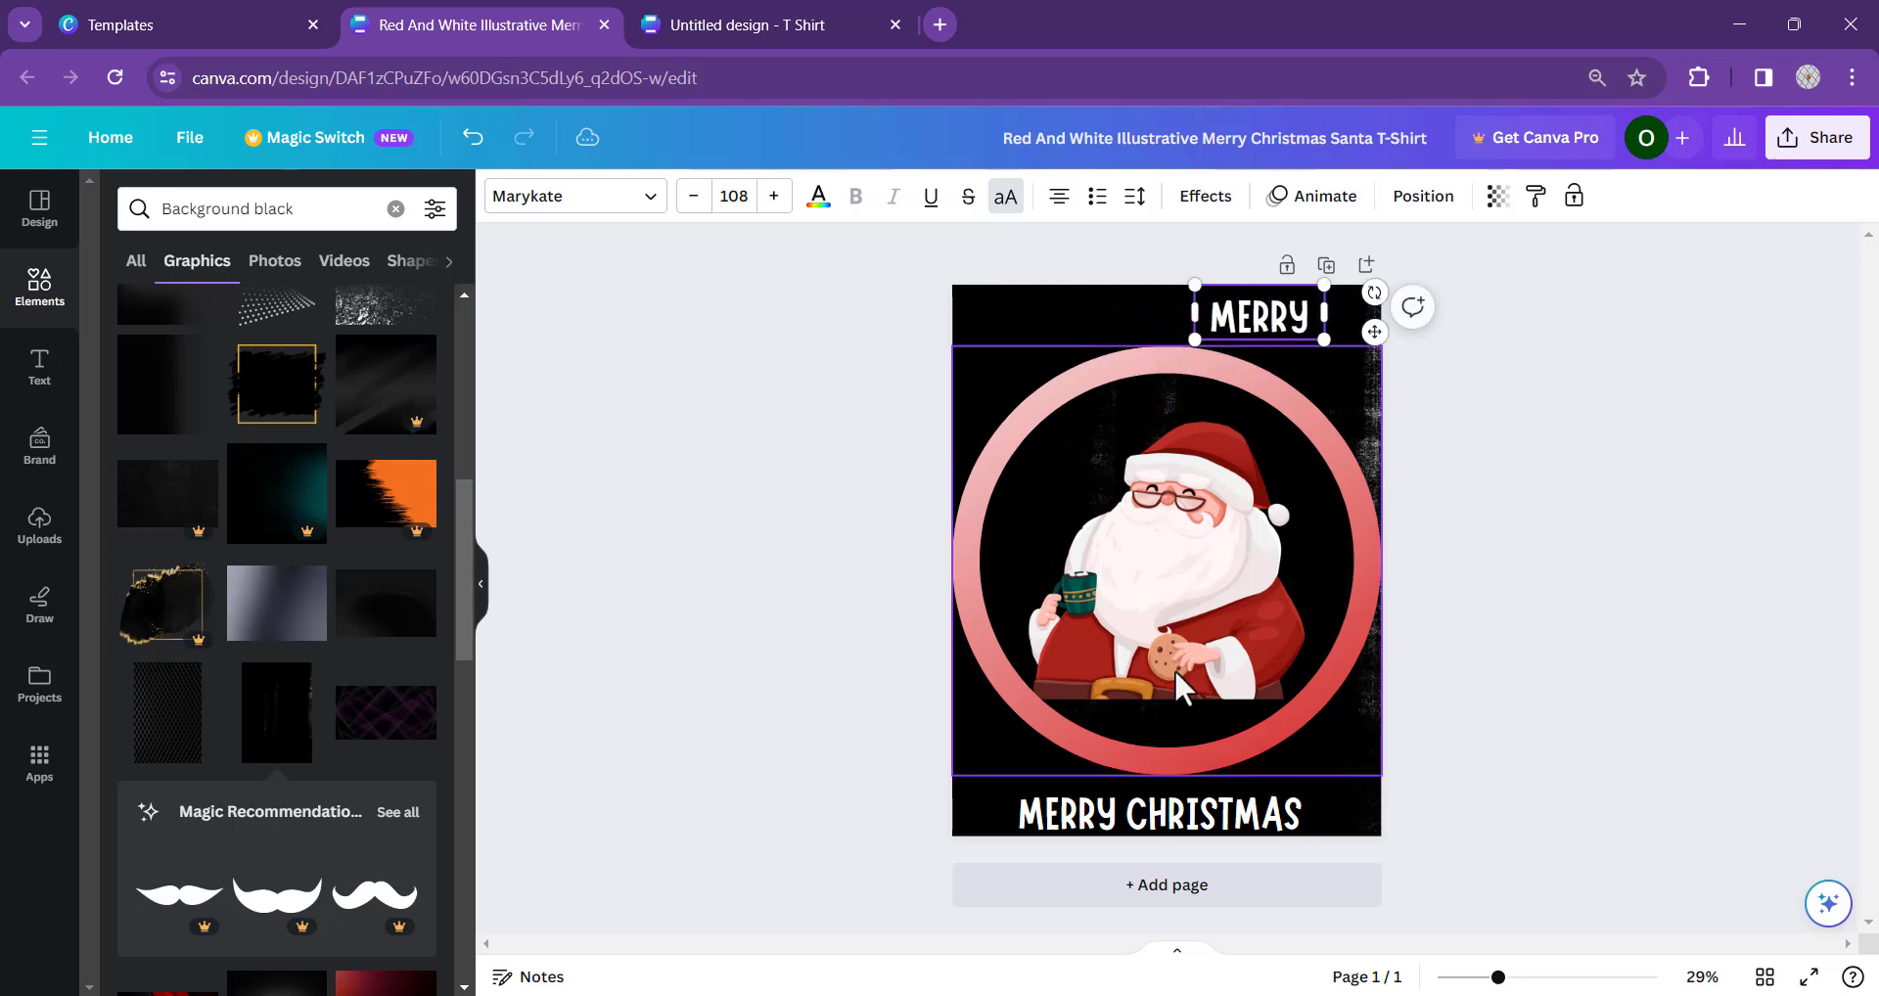
- Remove the word "MERRY" from the lower text and narrow its box from the left to fit "CHRISTMAS"
left_click(1164, 813)
double_click(1126, 824)
left_click(1082, 812)
left_click_drag(1125, 812, 864, 830)
key("BackSpace")
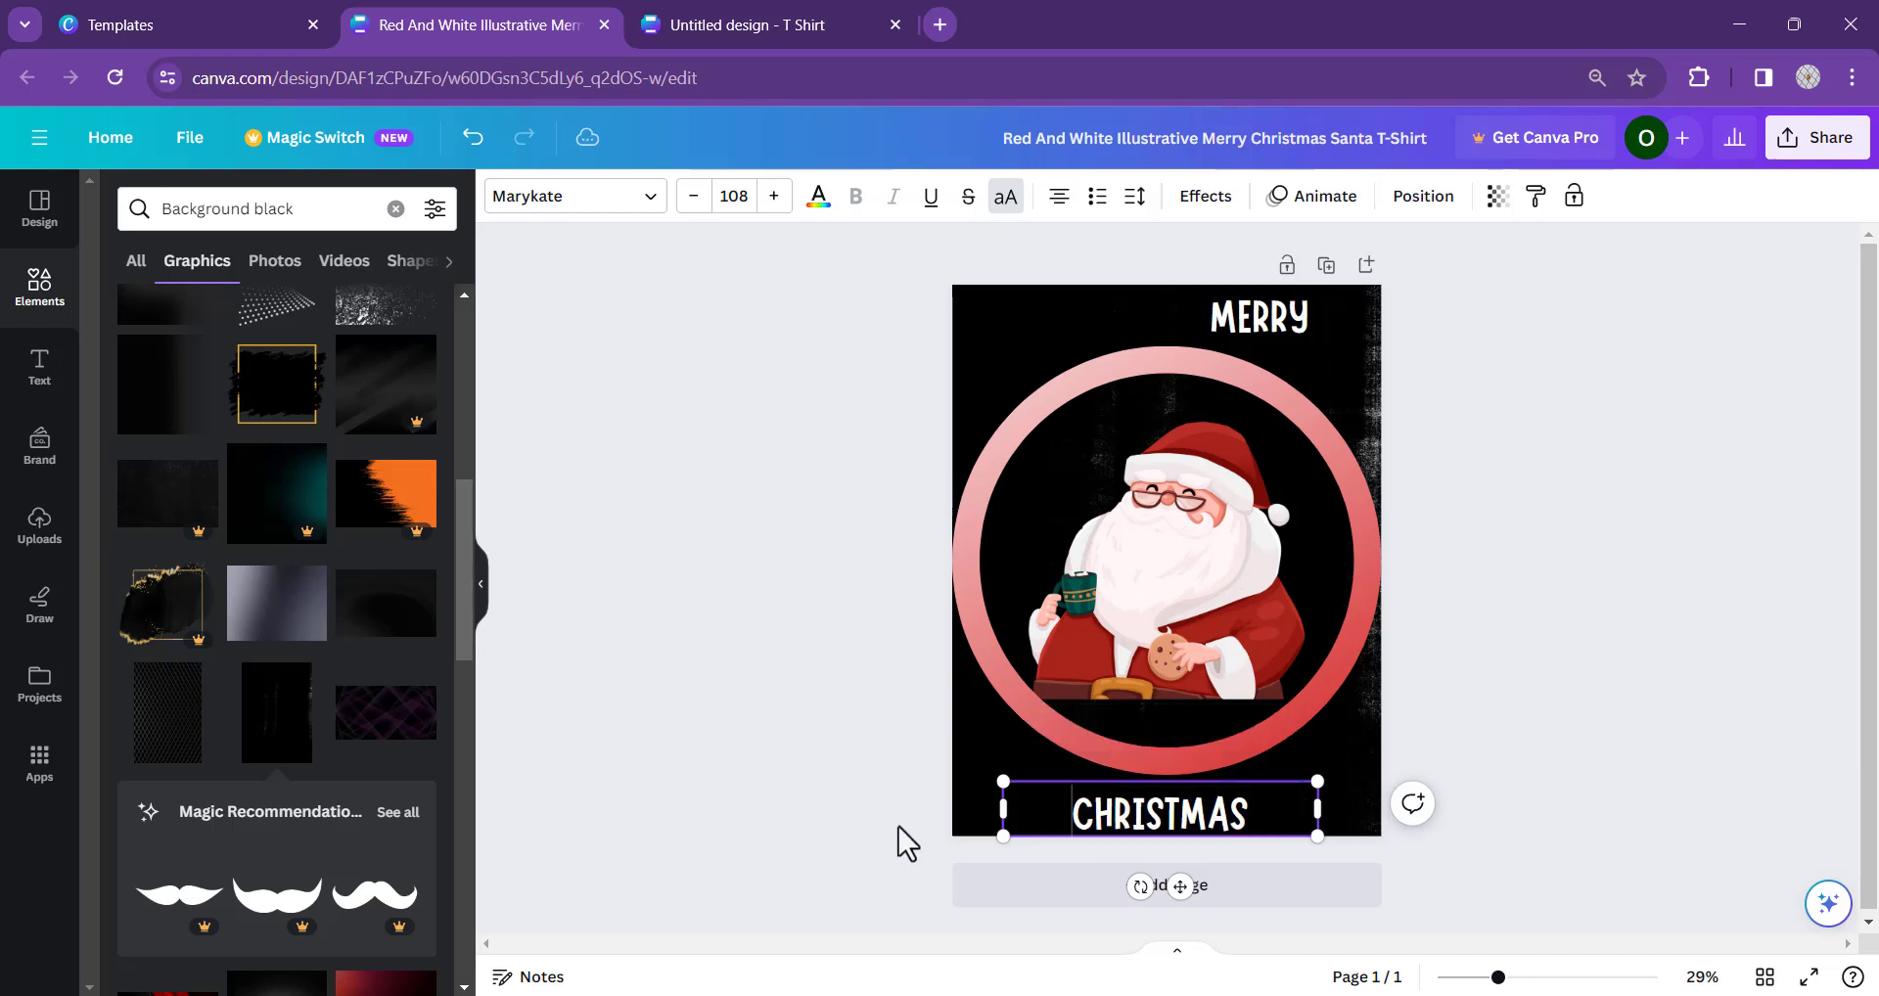
left_click_drag(992, 810, 1003, 811)
- Search the fonts for "christmas", apply Lobster Two to the upper "MERRY" text and widen its box to fit one line
left_click(1135, 333)
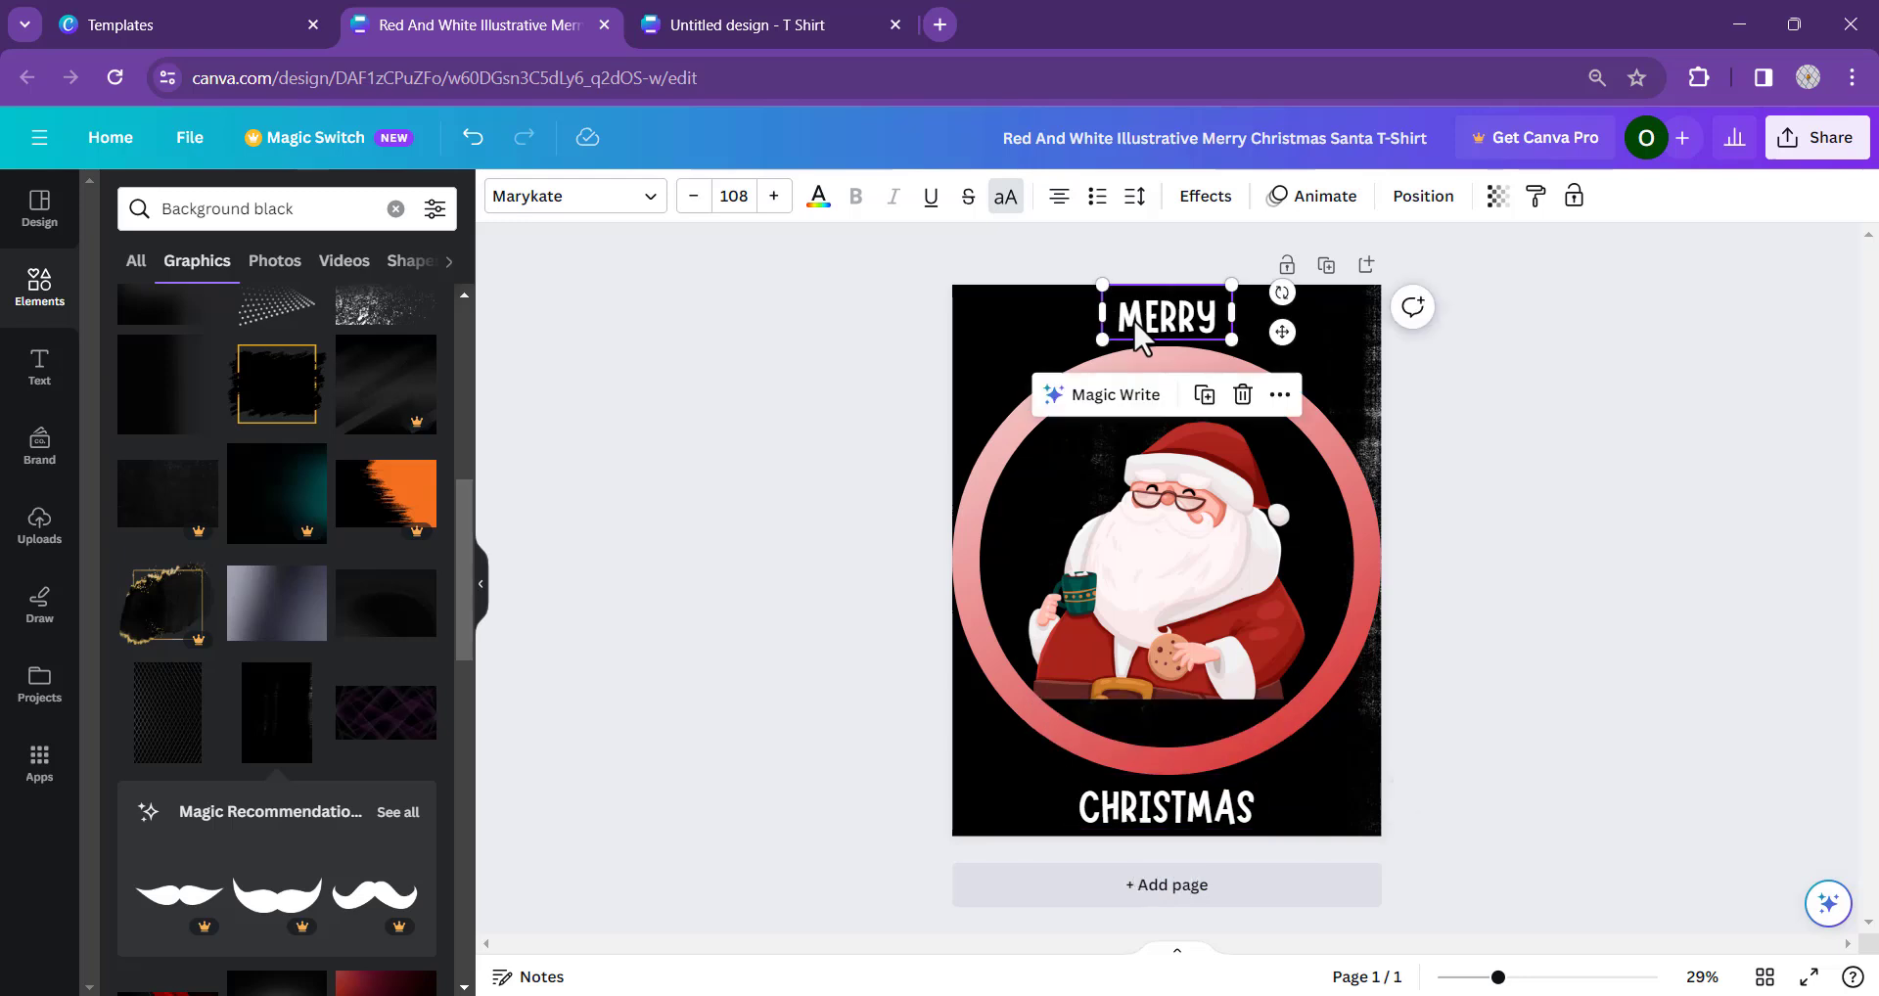
left_click(616, 206)
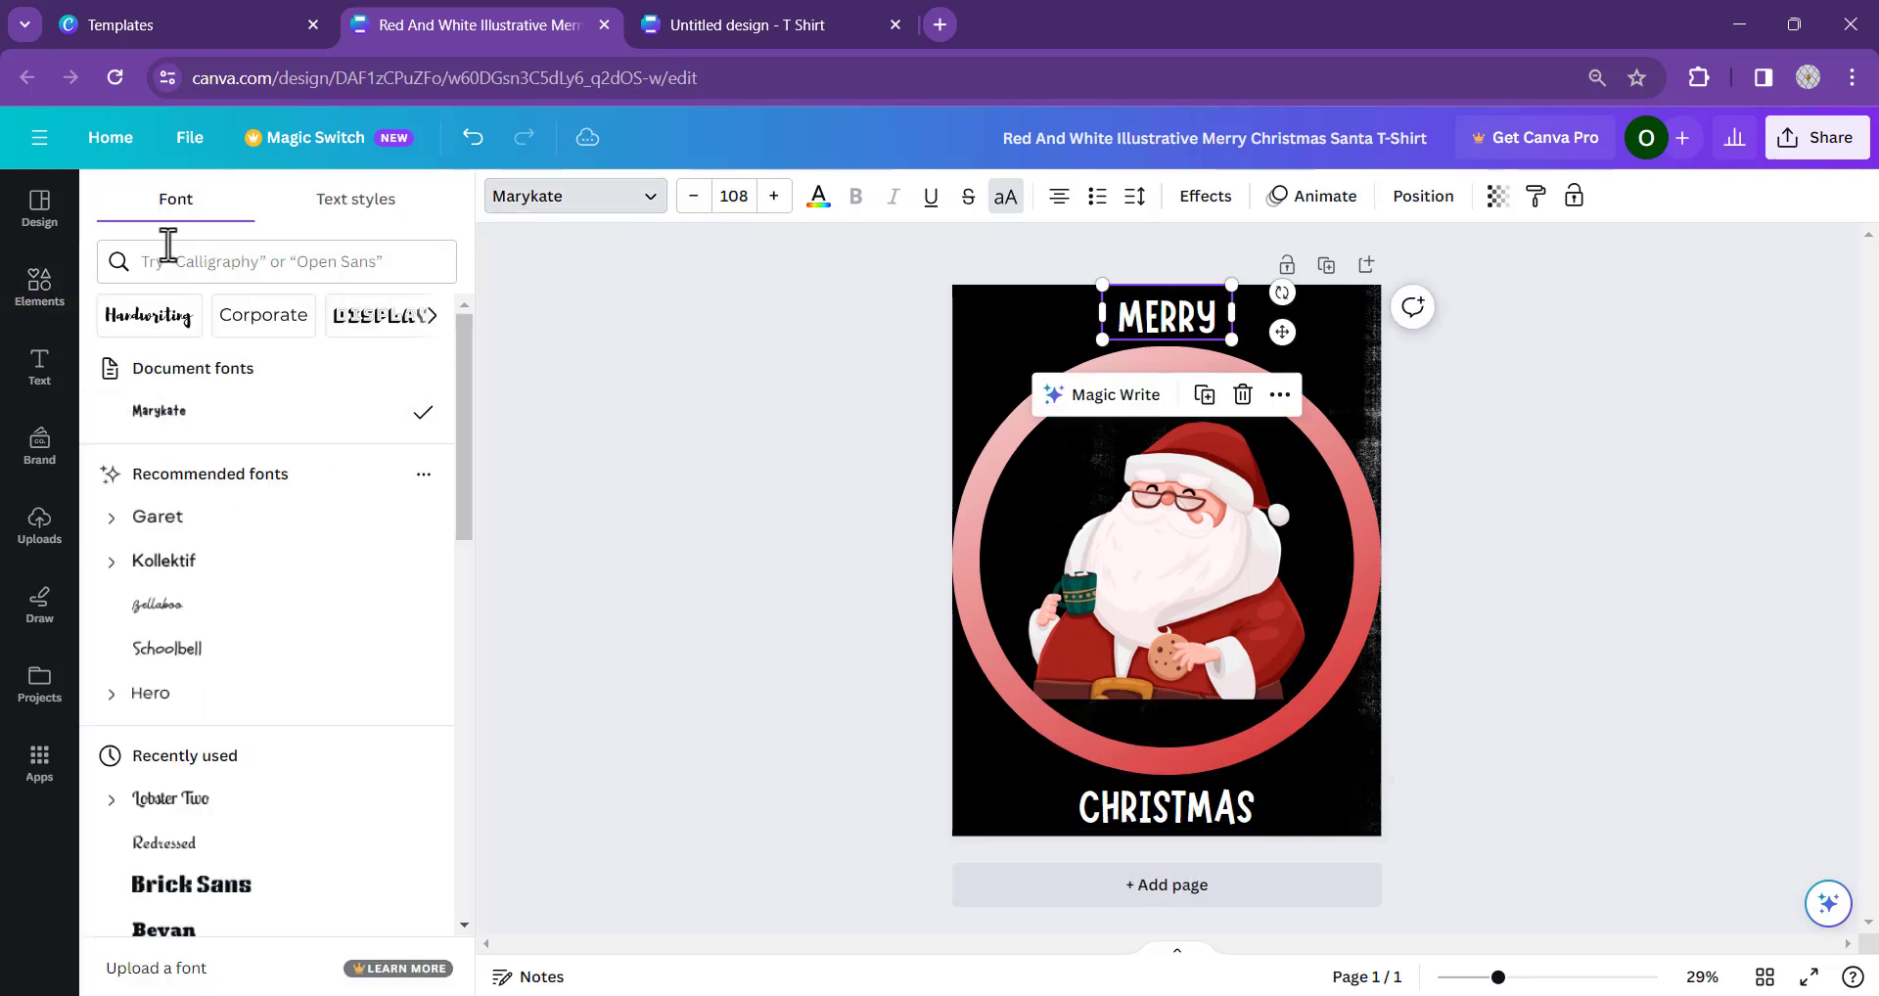
left_click(243, 262)
type("chri")
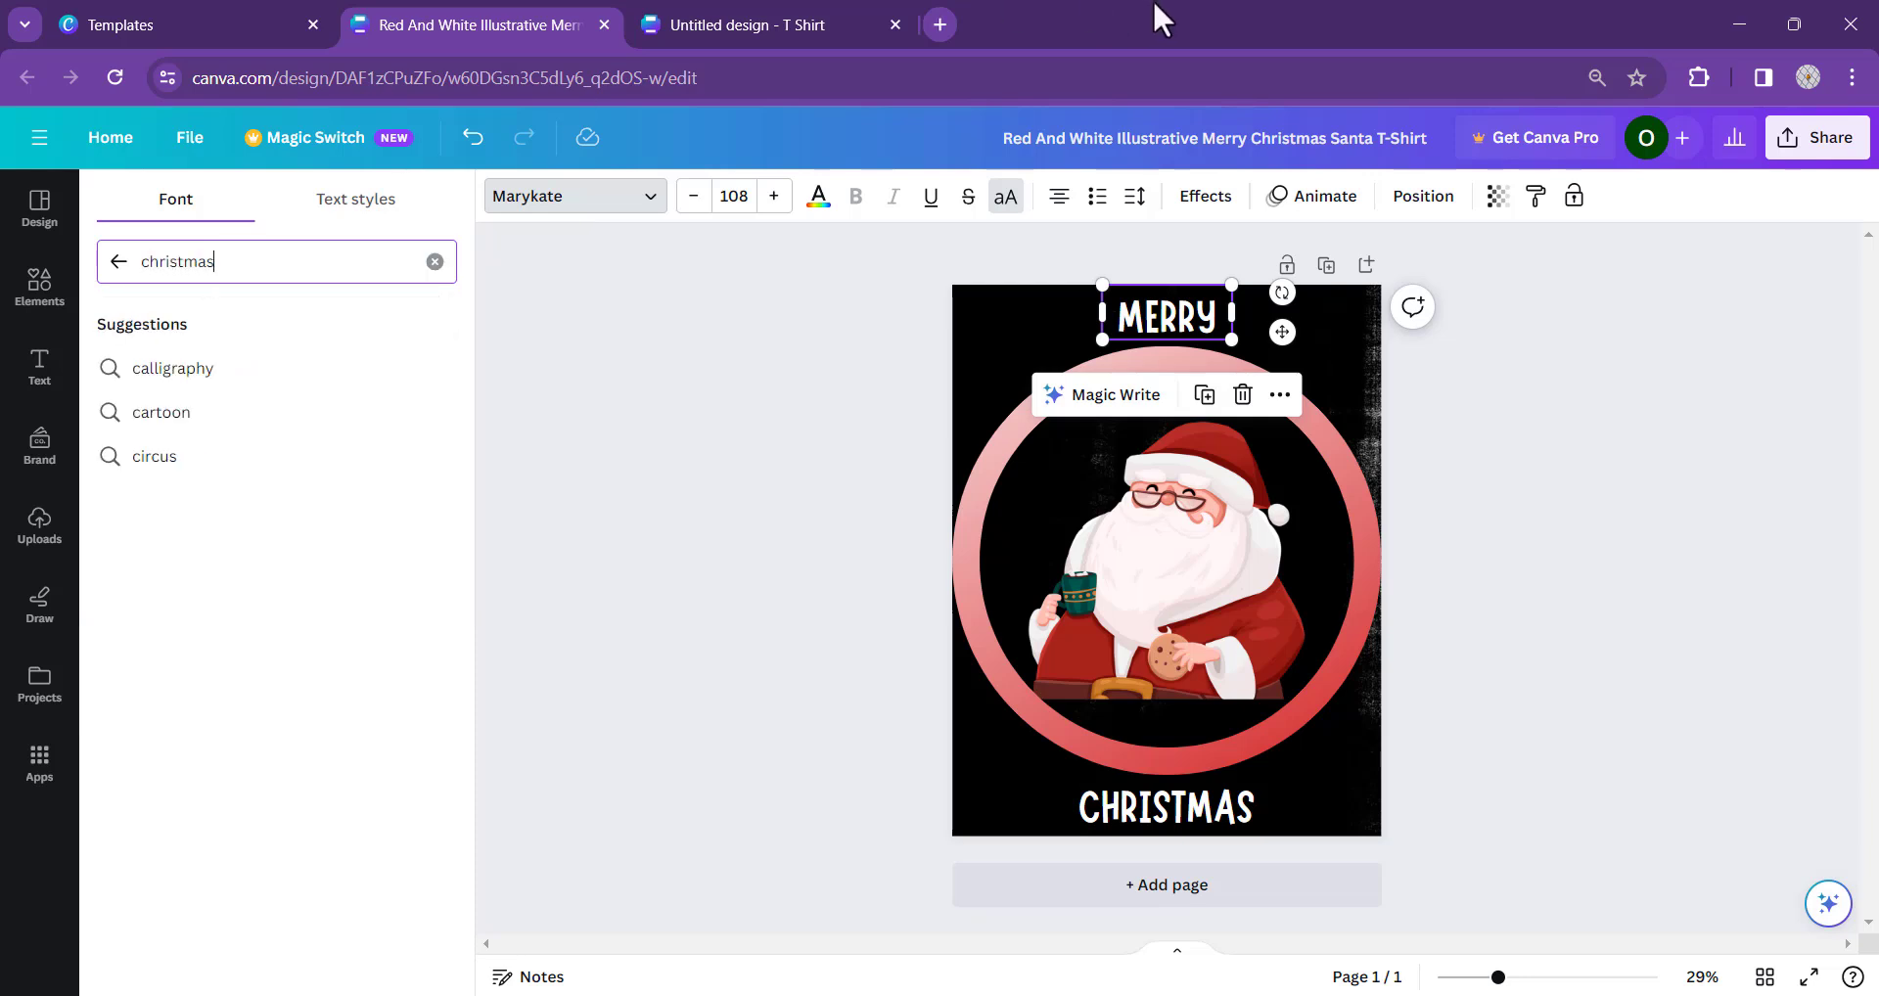
type("stmas")
key("Return")
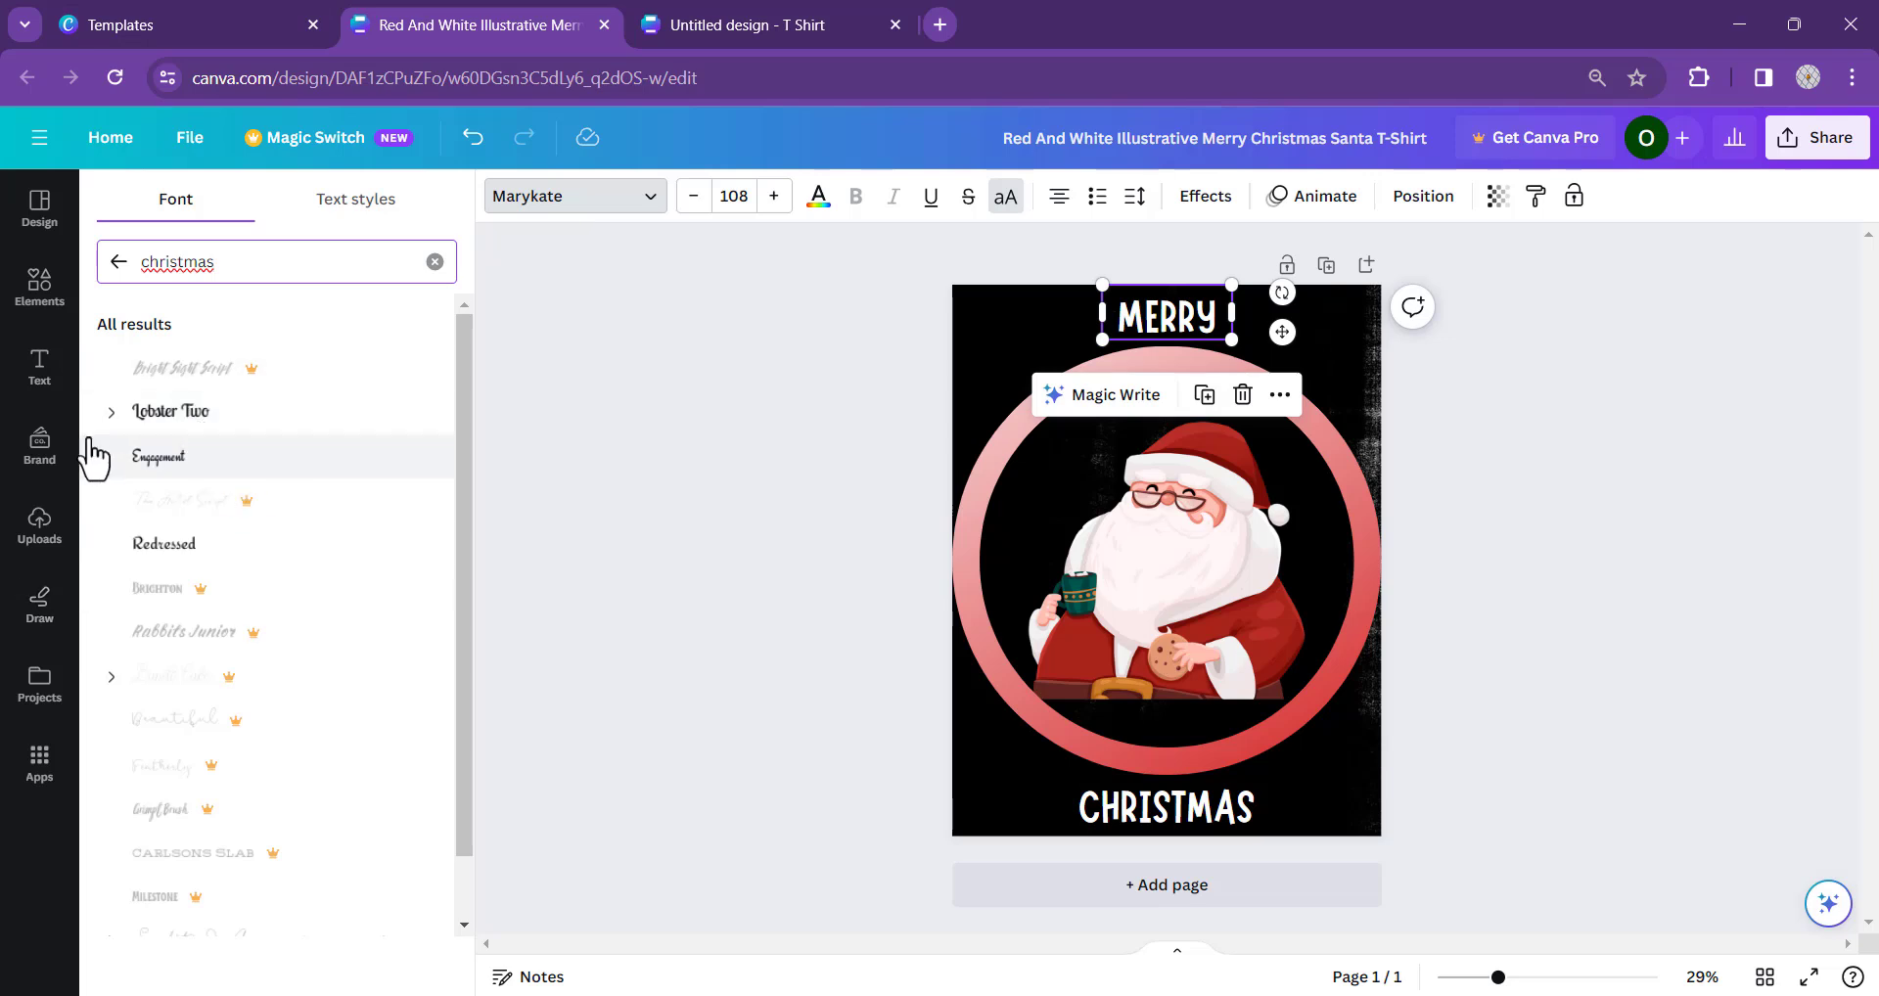
left_click(180, 421)
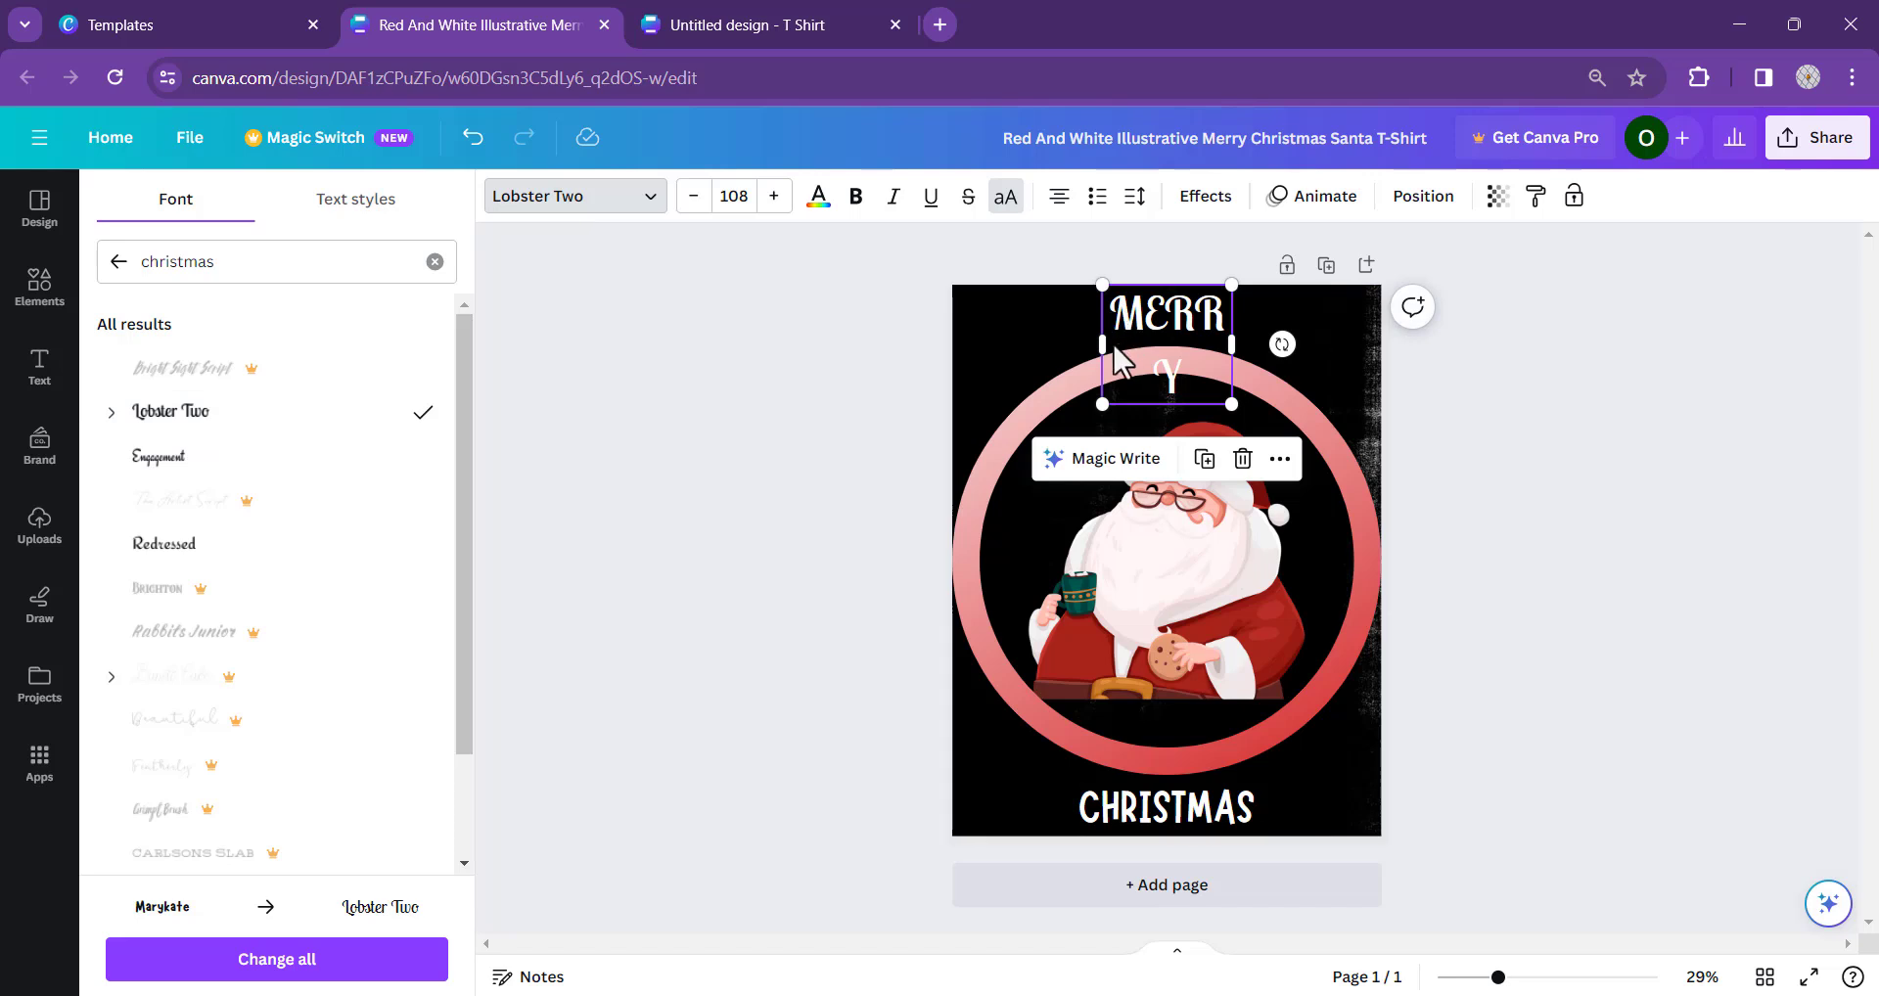
left_click_drag(1096, 345, 1054, 340)
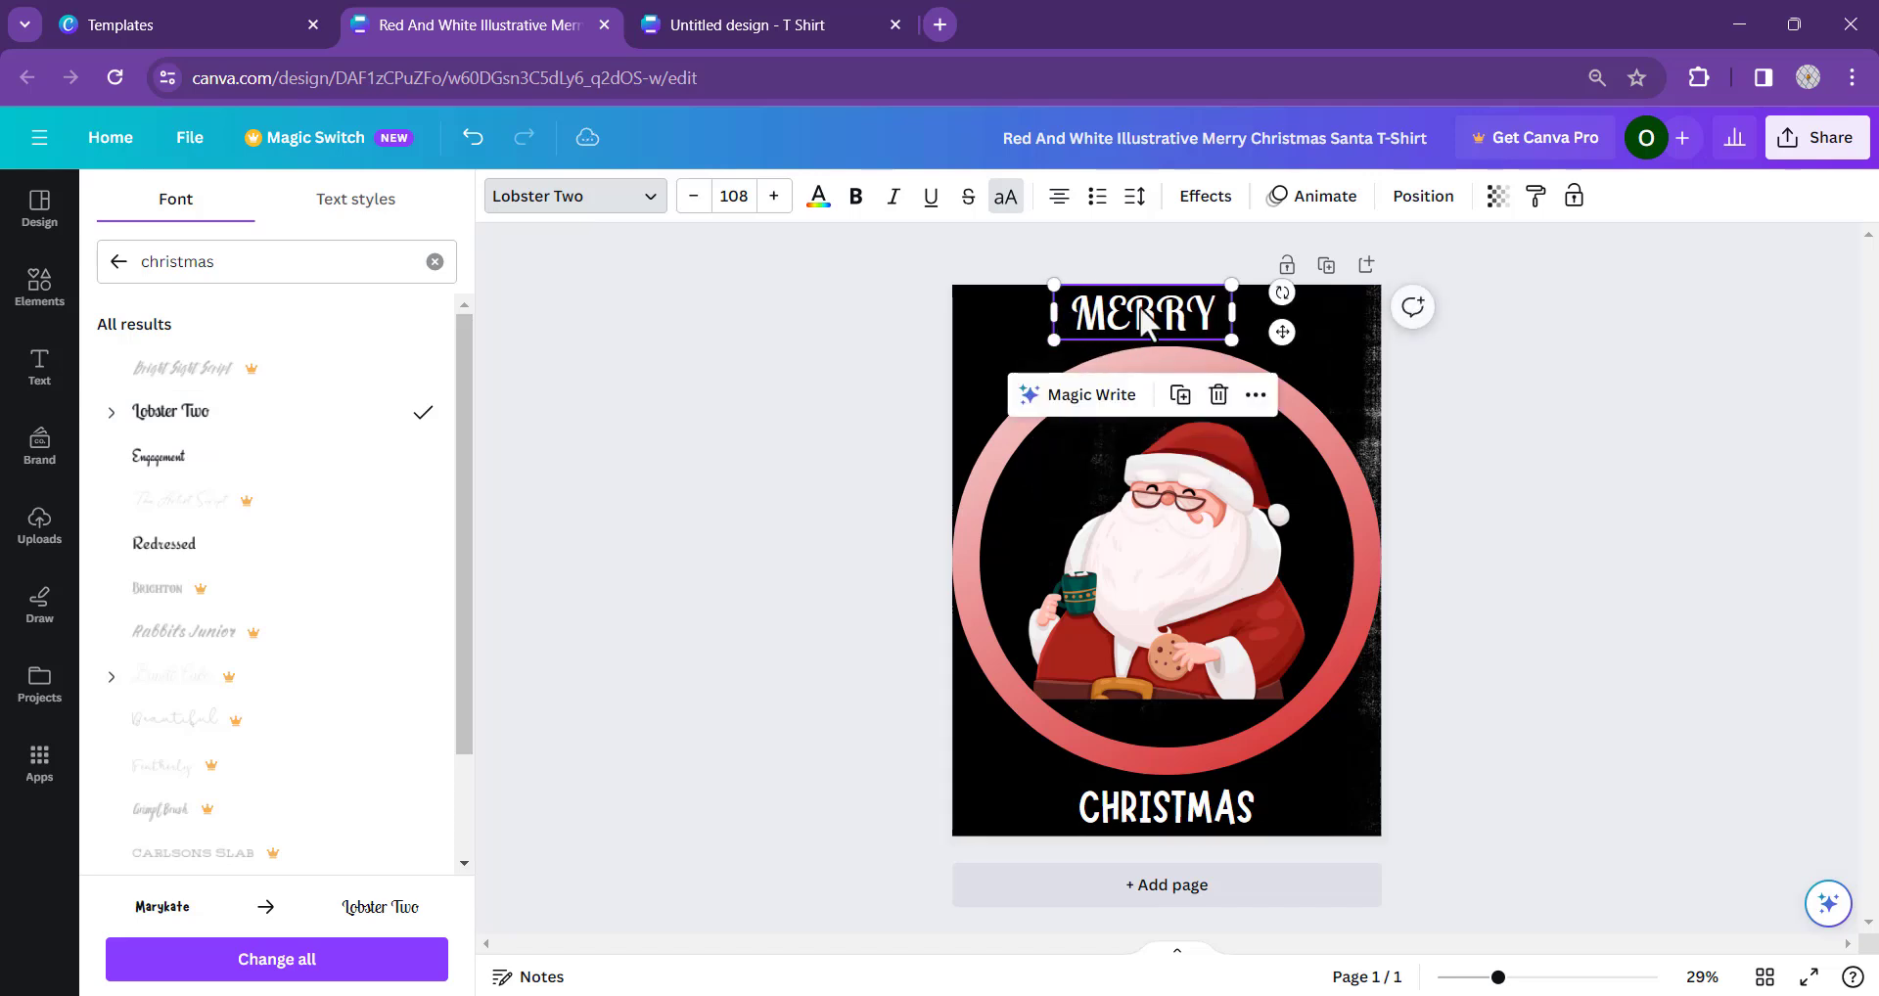
- Increase the "MERRY" font size to 137
left_click(774, 195)
left_click(774, 196)
left_click(774, 196)
left_click(775, 195)
left_click(774, 196)
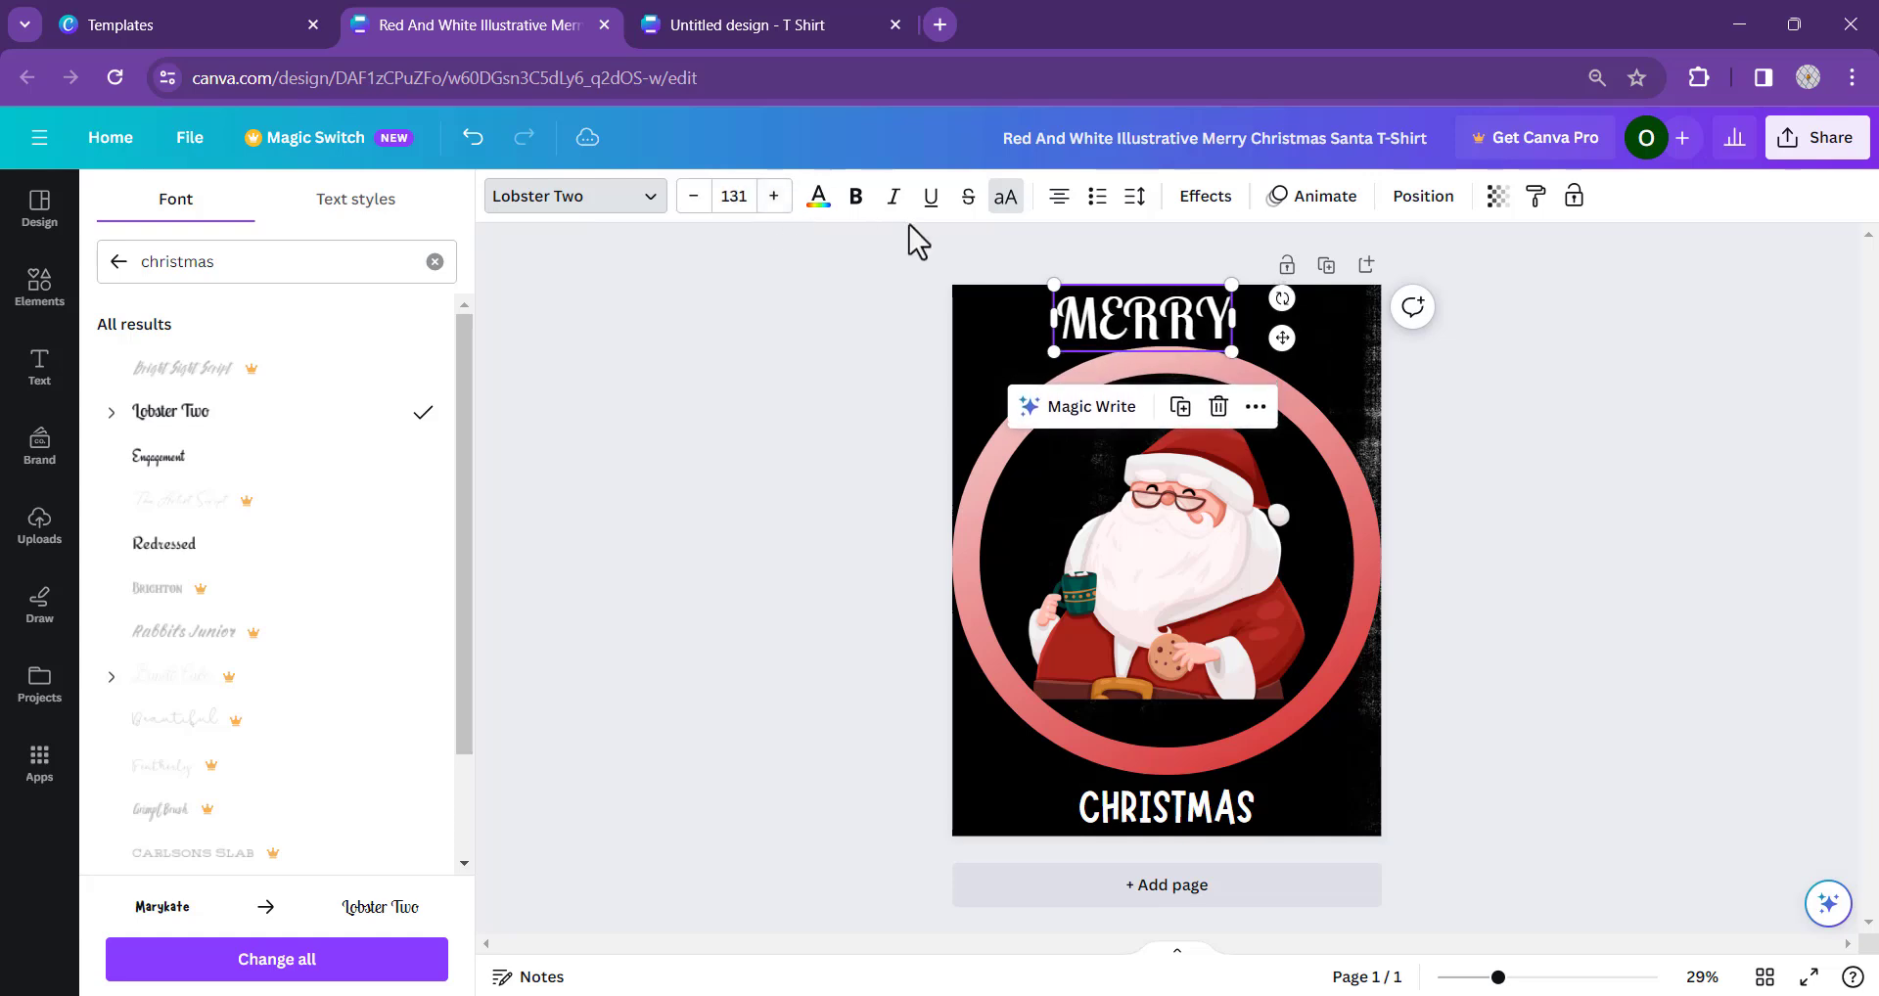
left_click(774, 196)
left_click(774, 196)
left_click(775, 196)
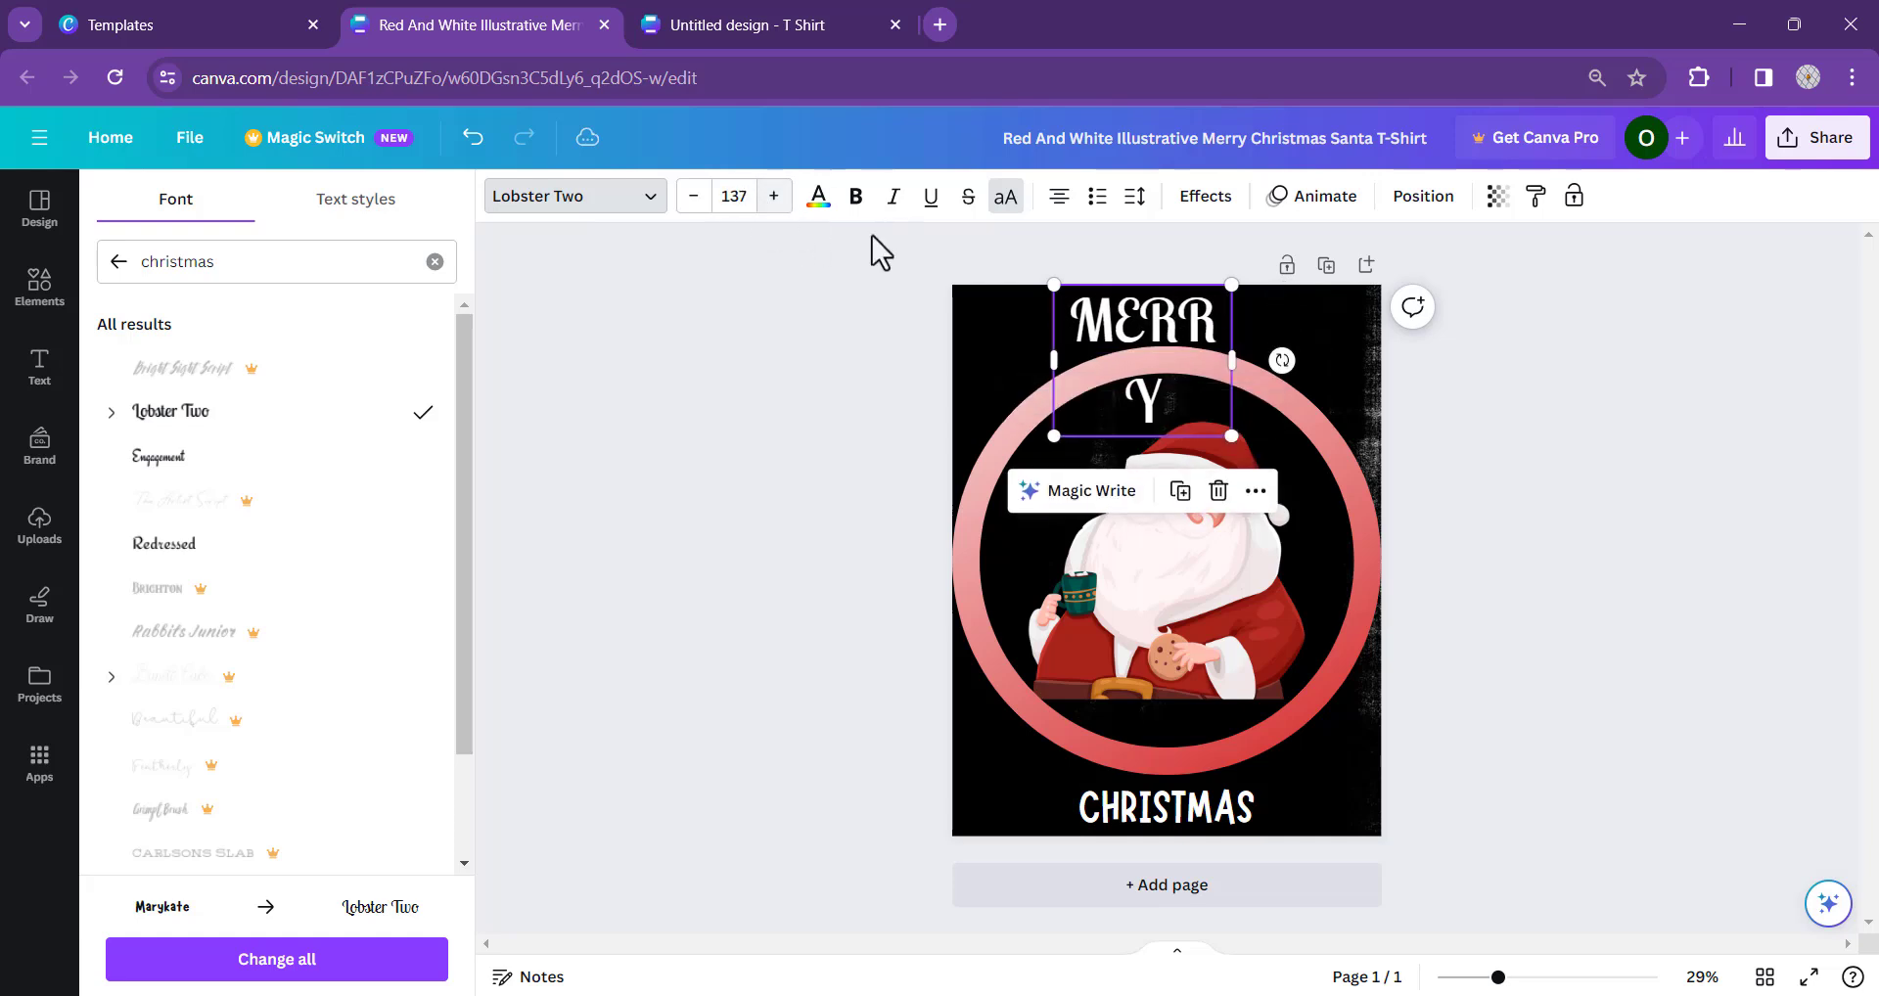
- Widen the "MERRY" box to hold the word on one line and centre it horizontally on the page
left_click_drag(1049, 364, 1008, 355)
left_click(1427, 197)
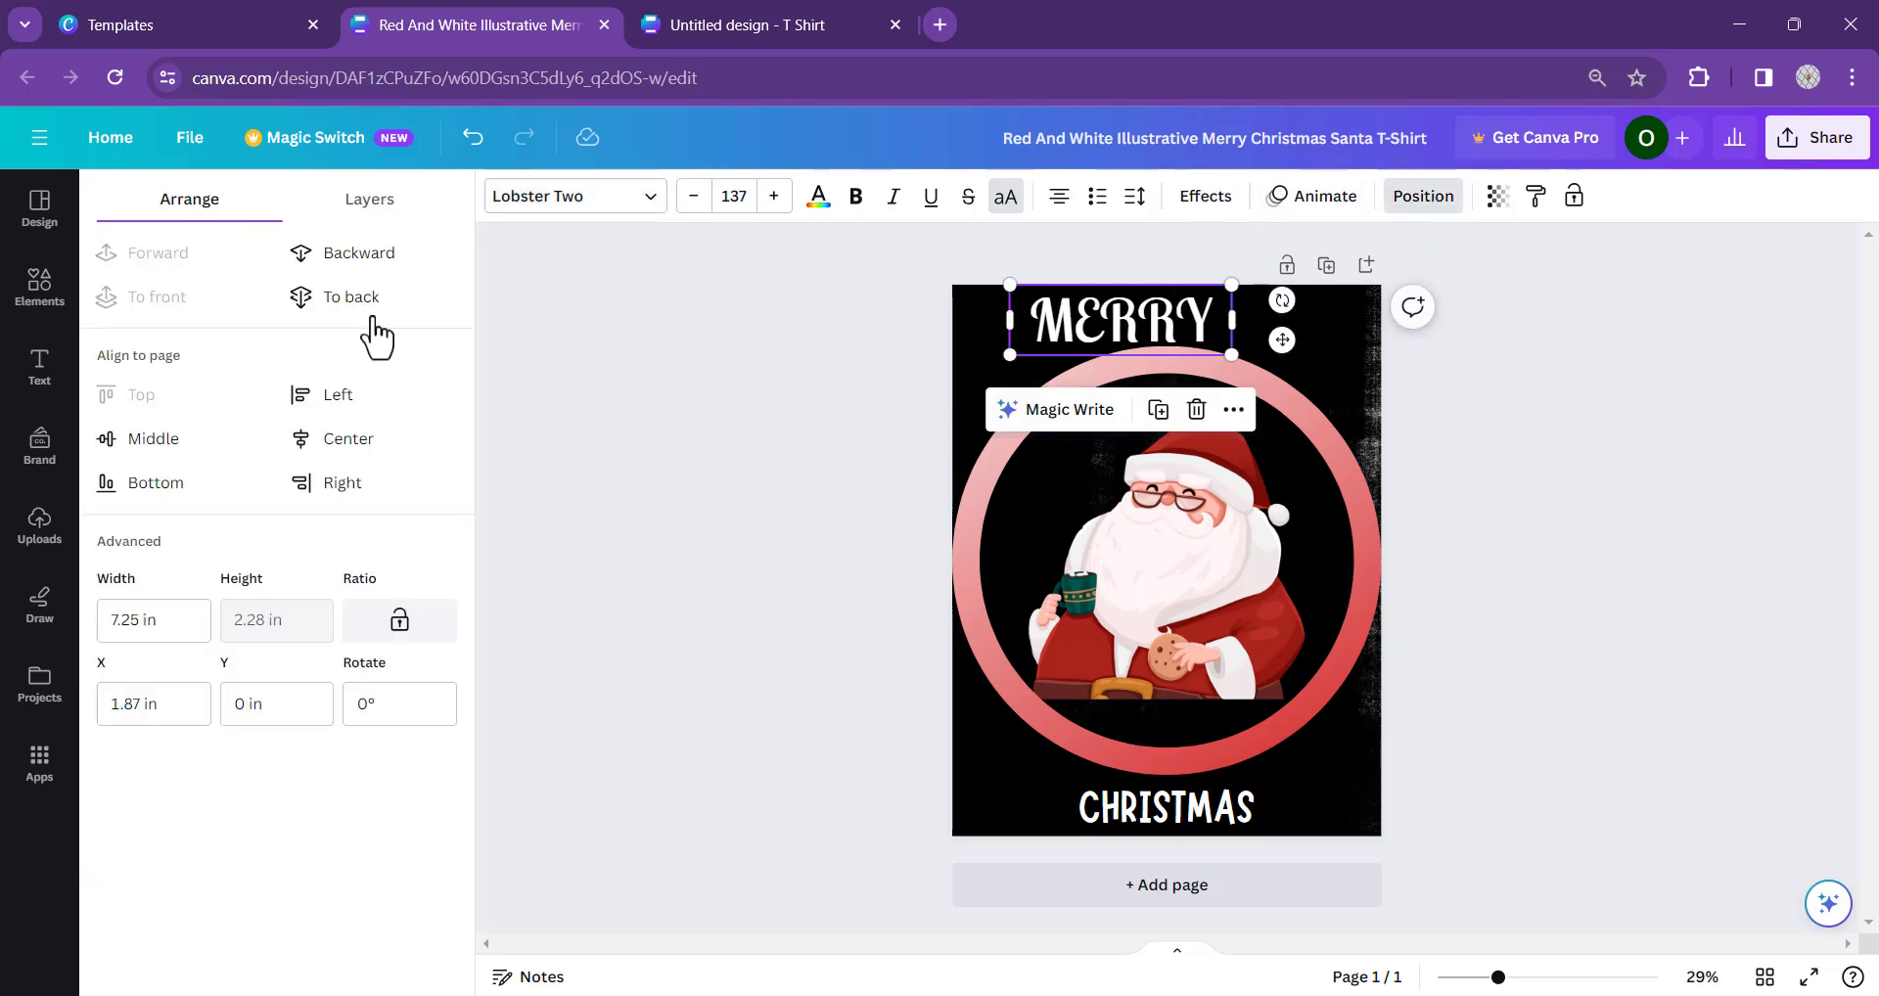
left_click(334, 440)
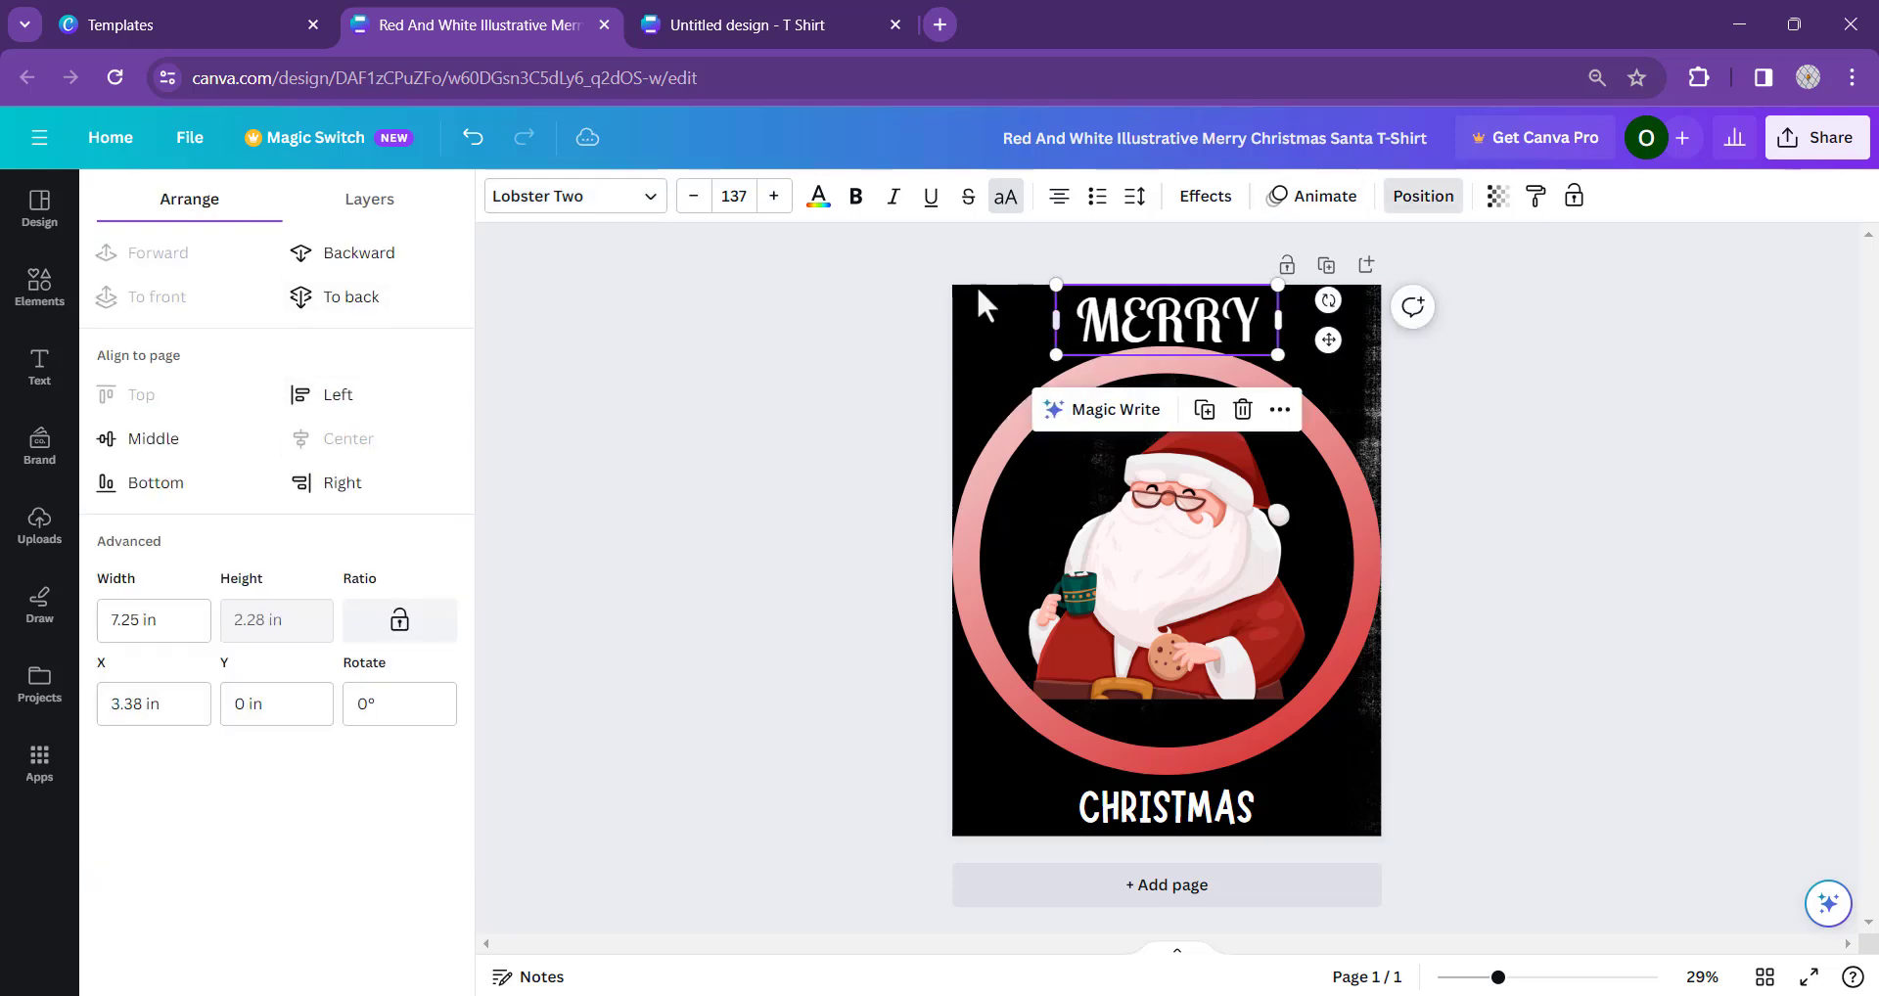
- Change the "CHRISTMAS" font to Lobster Two and widen its box from the right to fit one line
left_click(1186, 805)
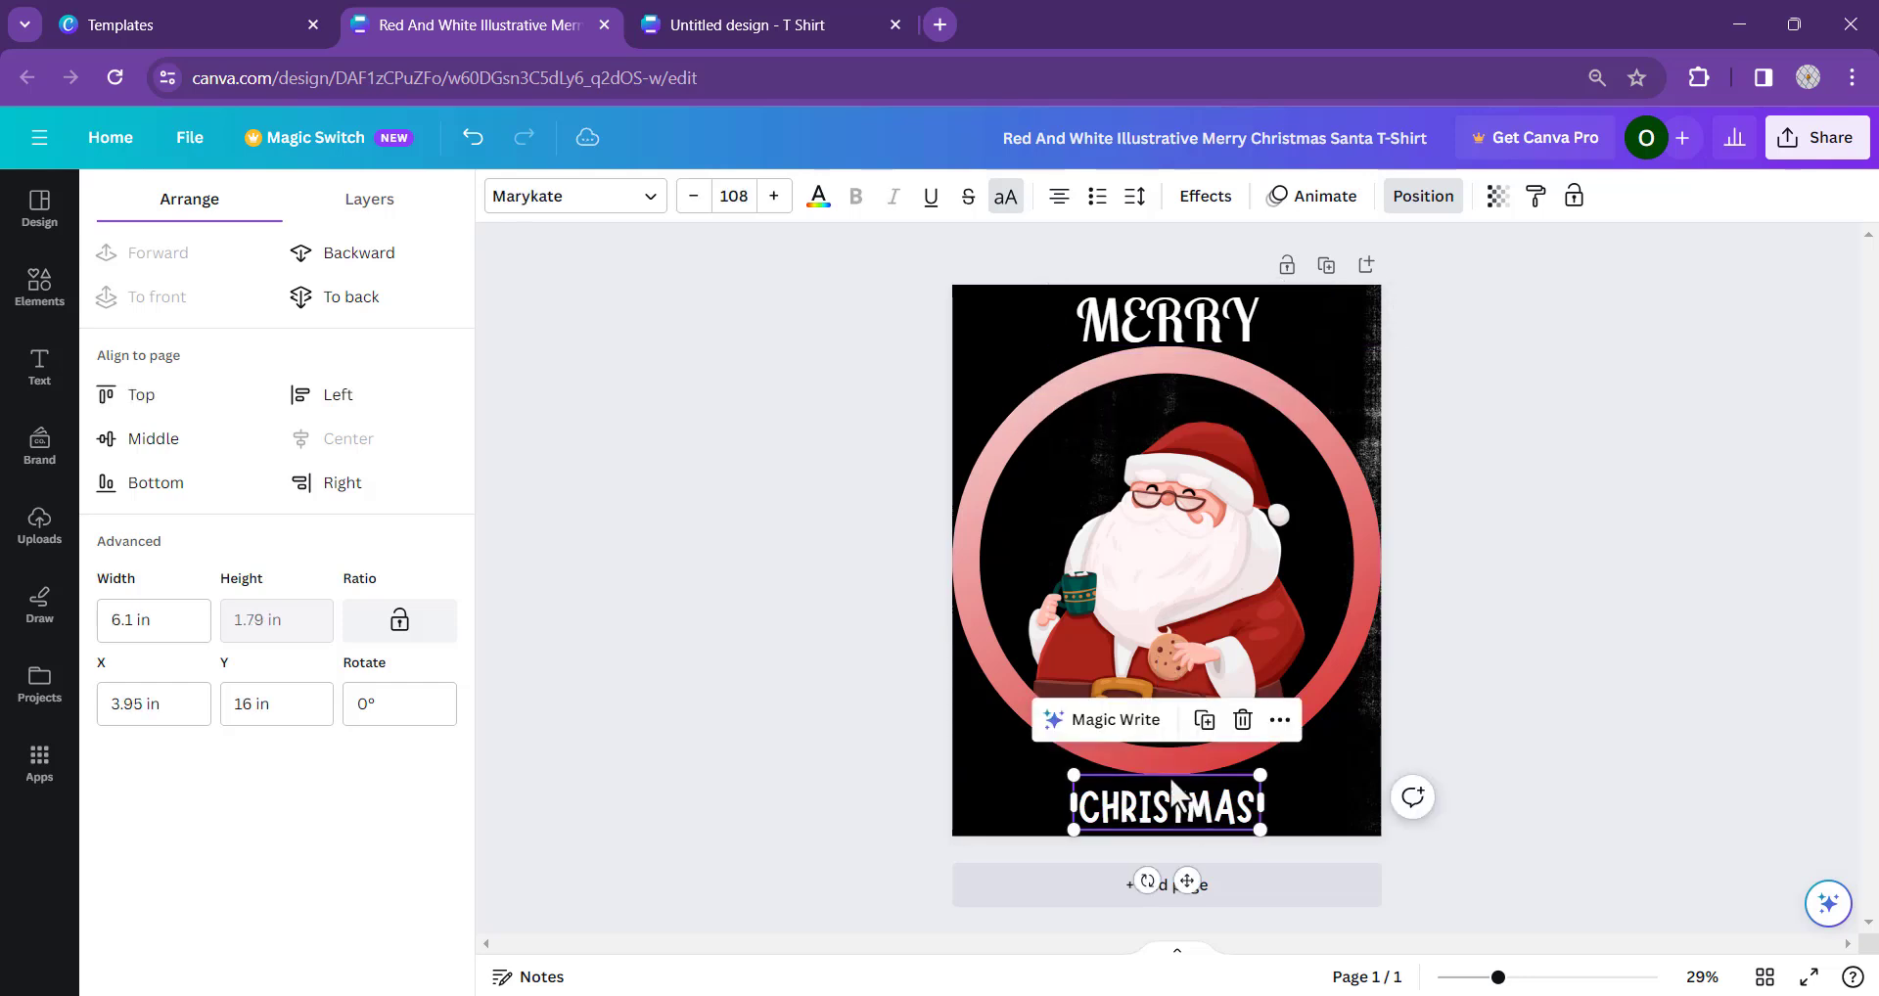
left_click(660, 209)
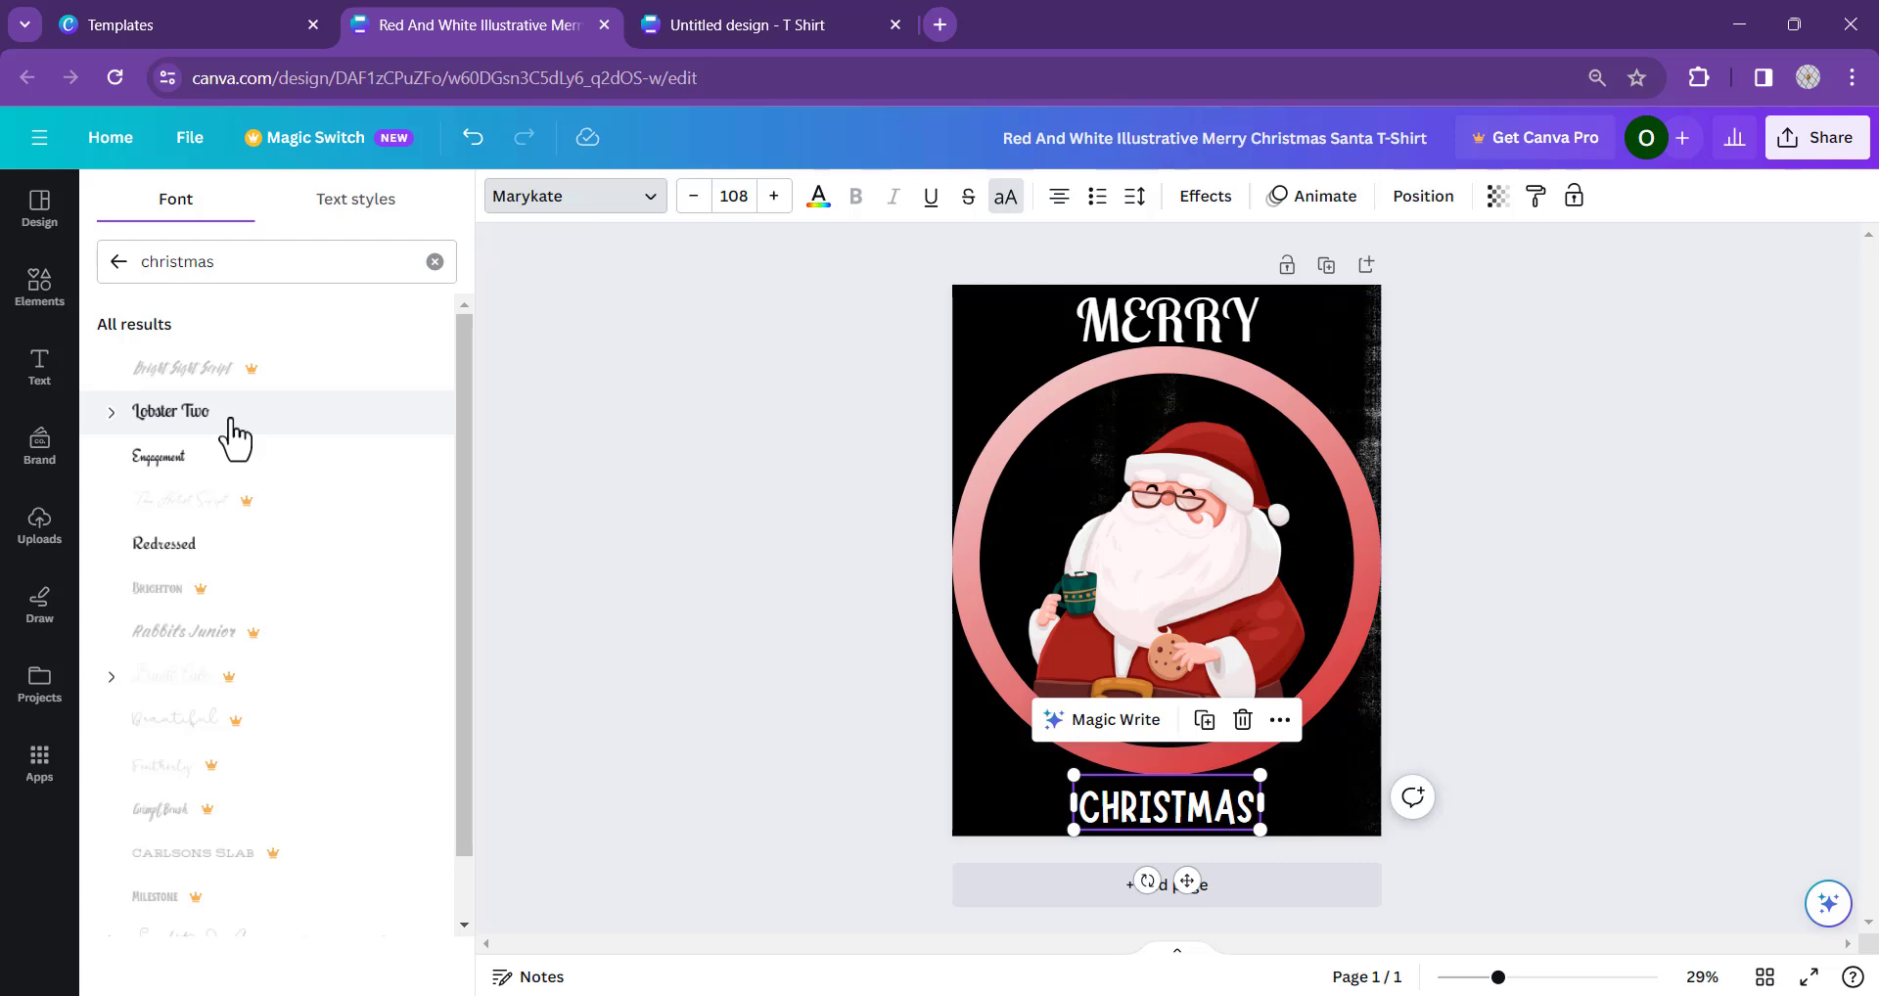
left_click(229, 420)
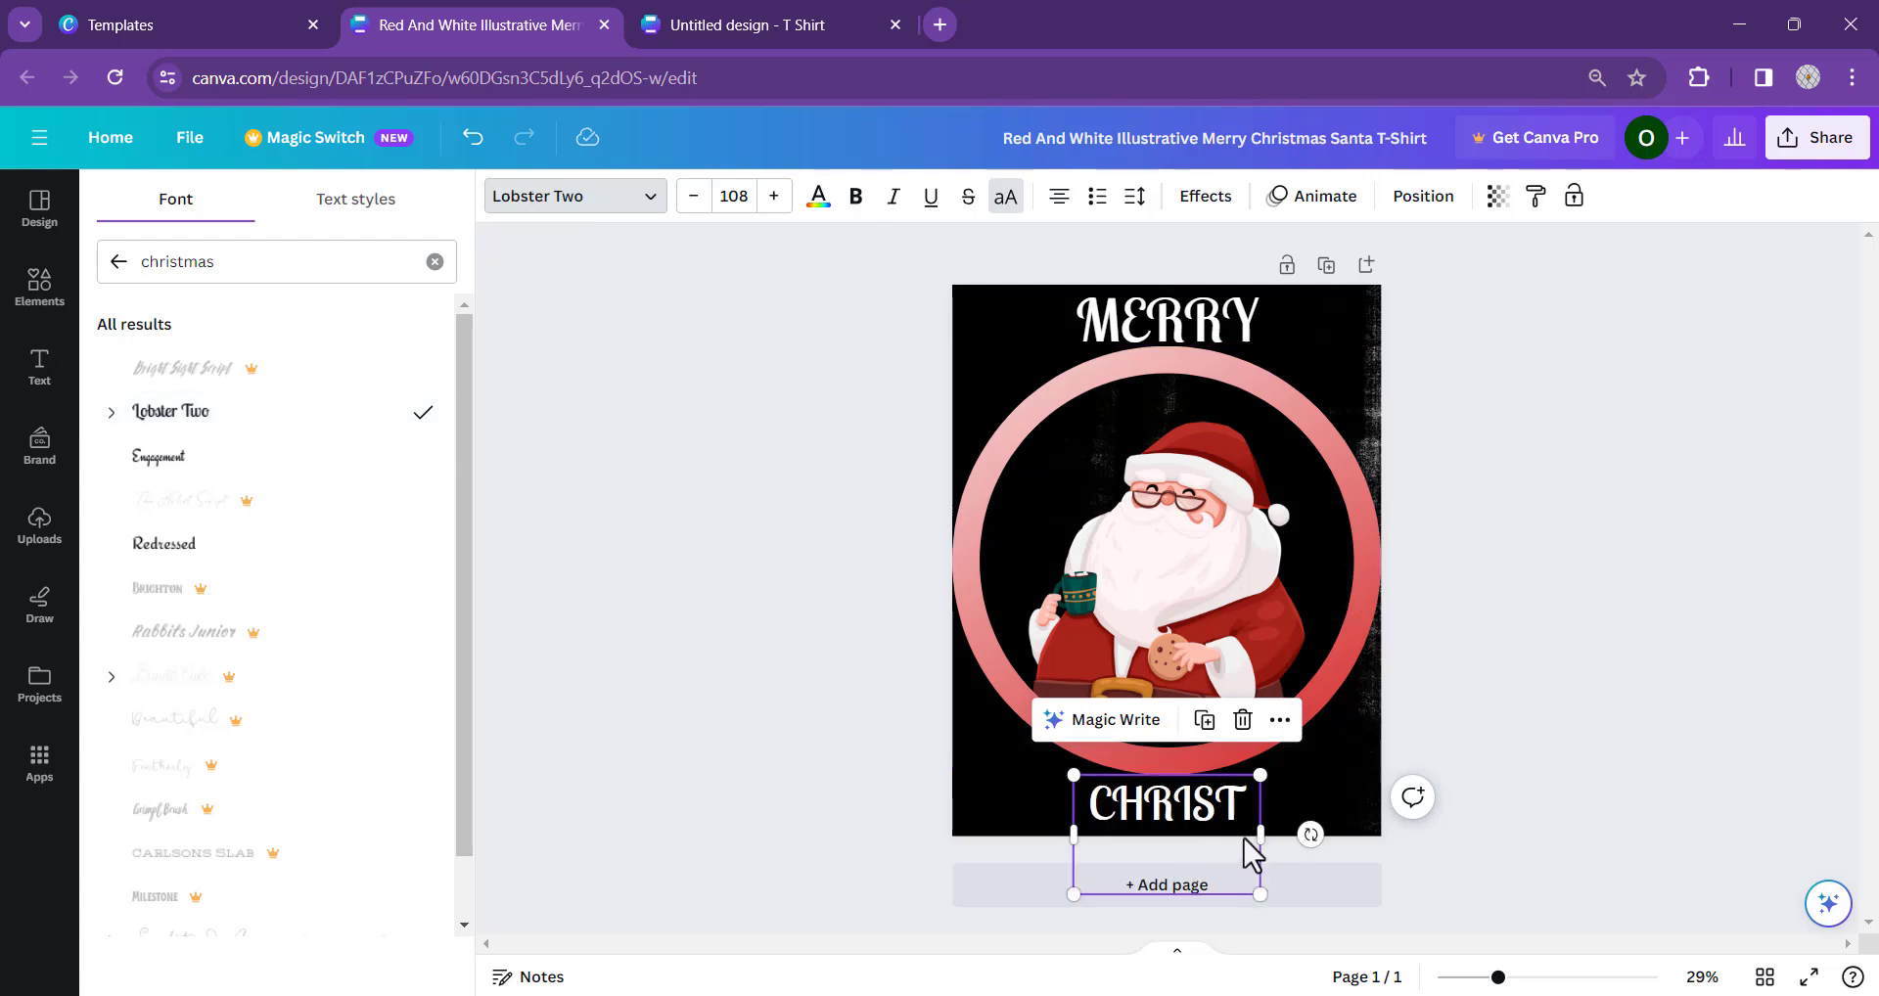
left_click_drag(1265, 834, 1333, 834)
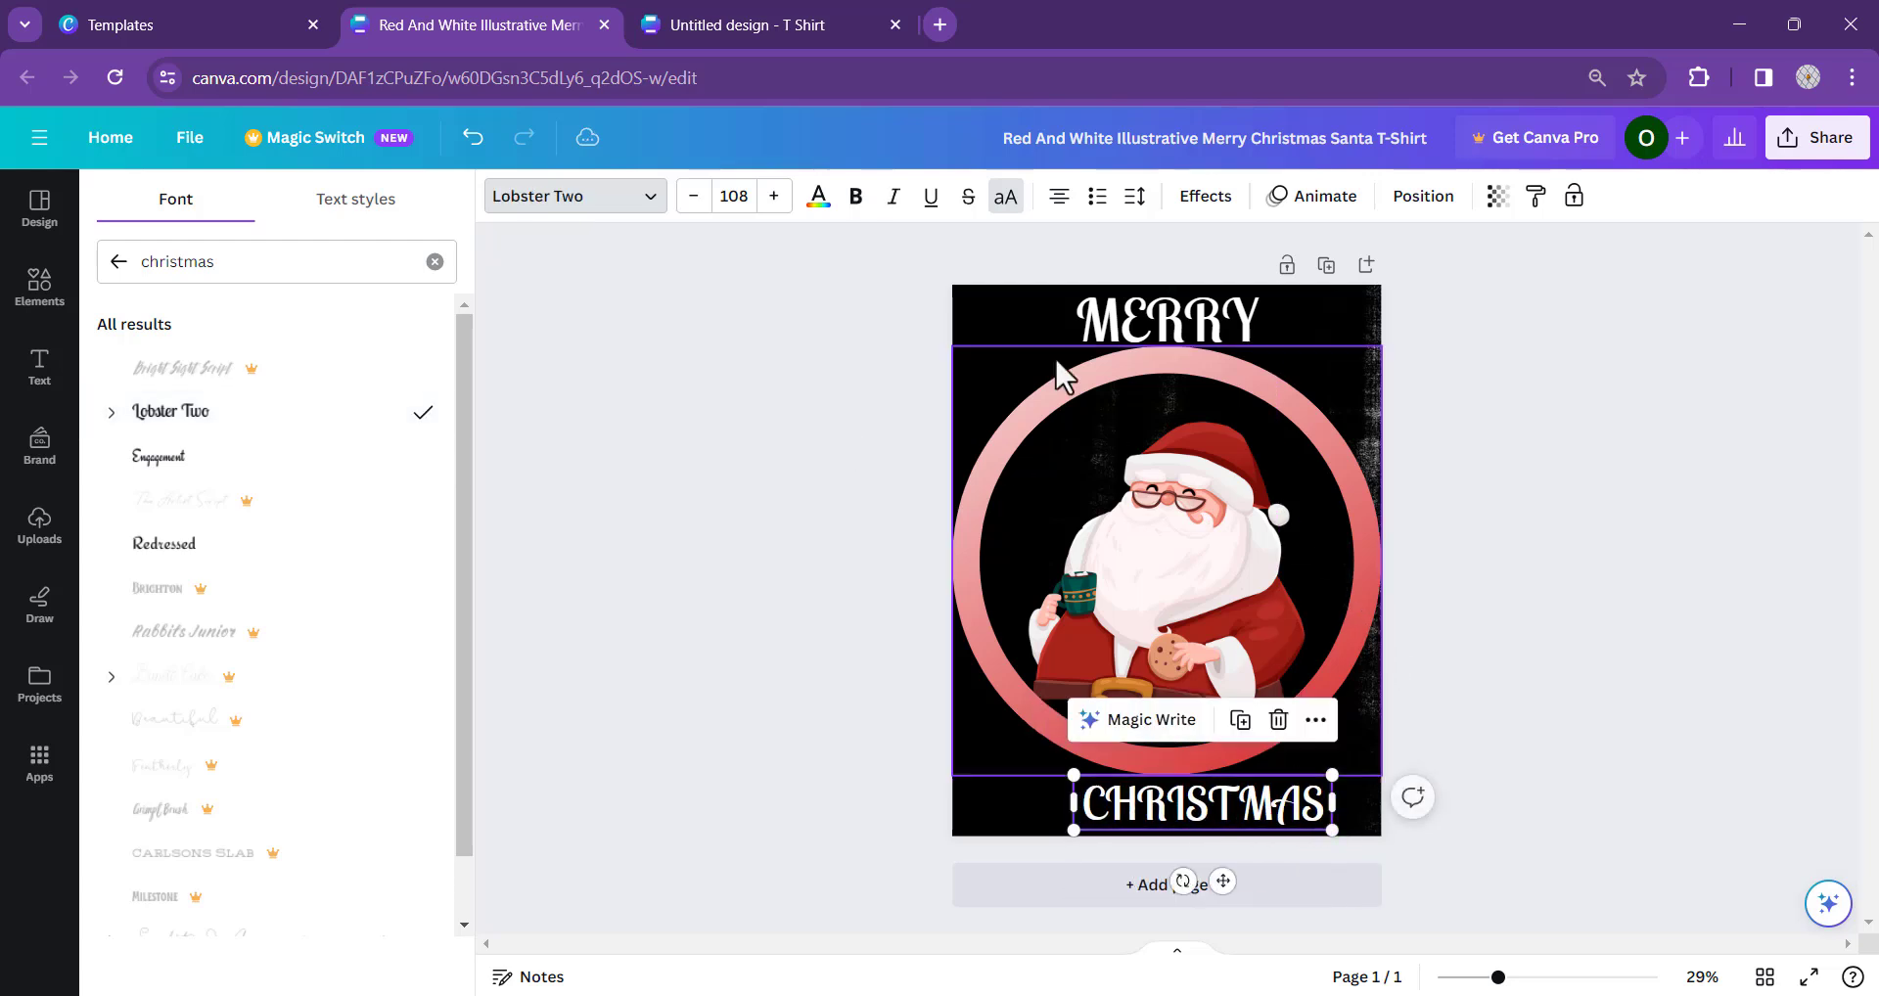
- Enlarge the "CHRISTMAS" text to size 122, widening its box from the left and moving it slightly up below the ring
left_click(774, 195)
left_click(774, 196)
left_click(774, 196)
left_click_drag(1076, 840, 1029, 842)
left_click_drag(1178, 815, 1174, 800)
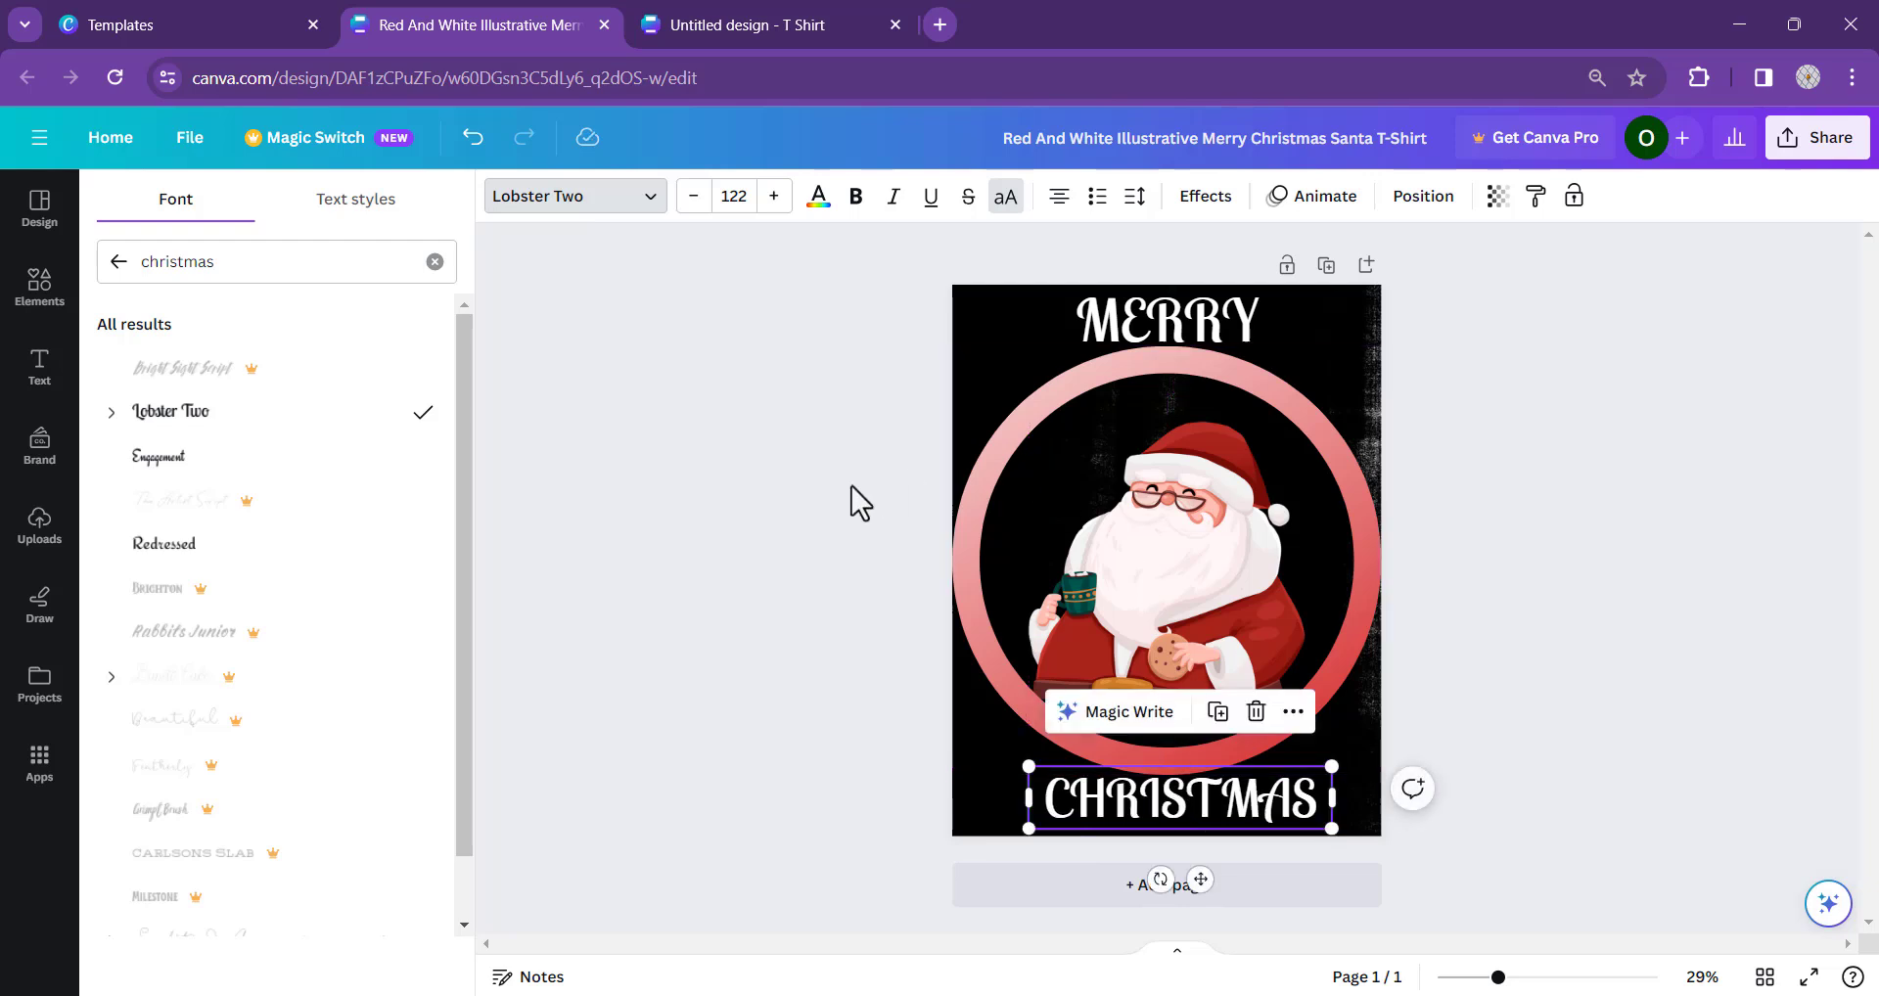
left_click(1236, 524)
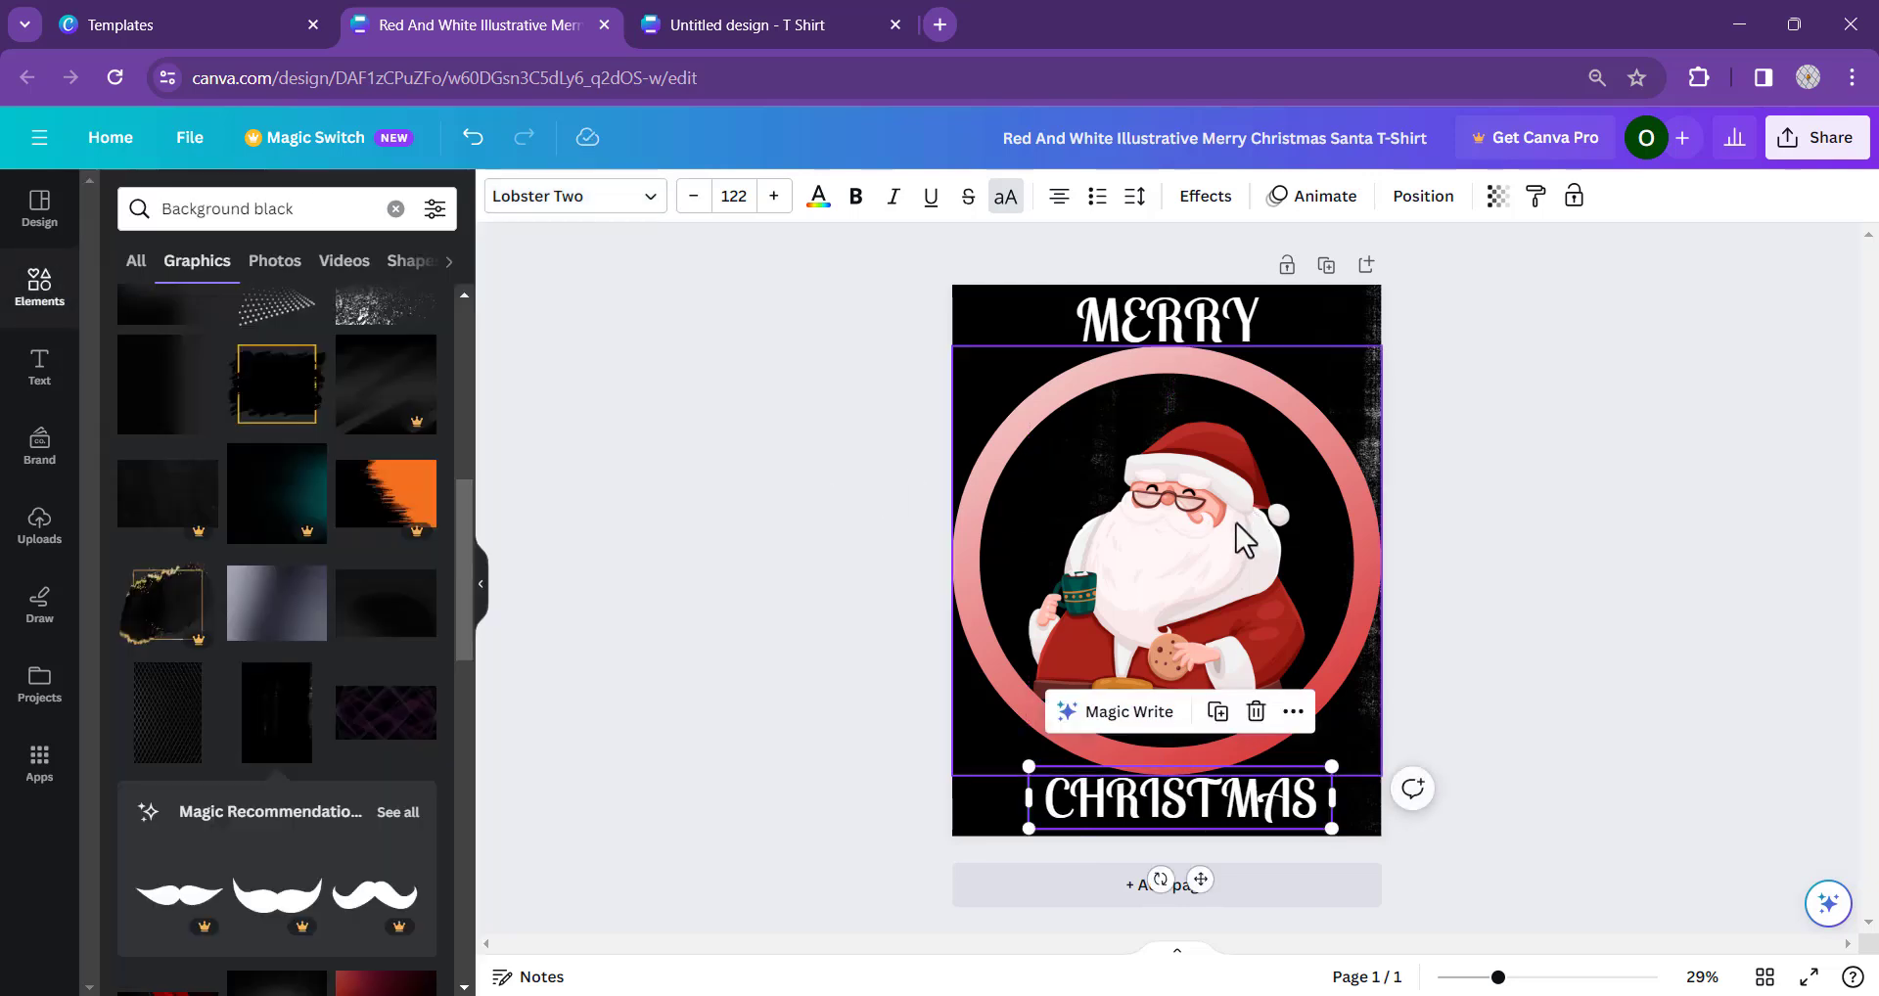
left_click(1566, 448)
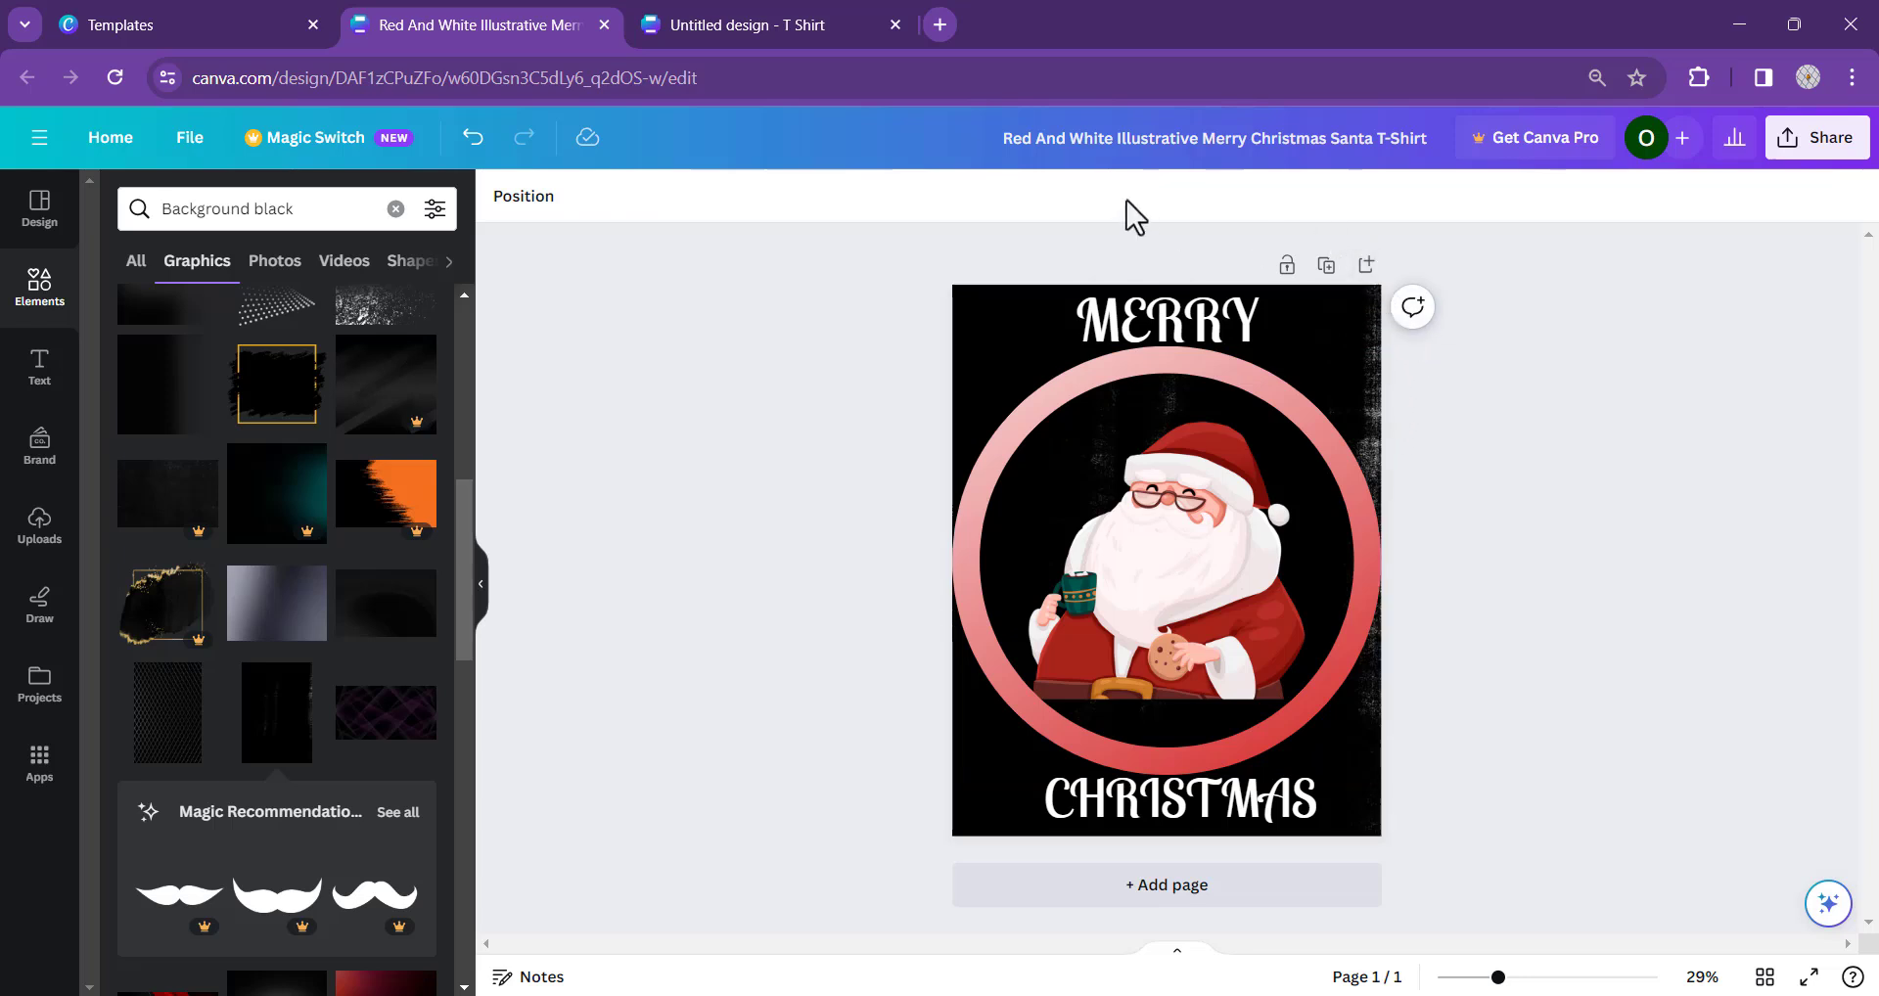
- Delete the black background image from the page
left_click(994, 299)
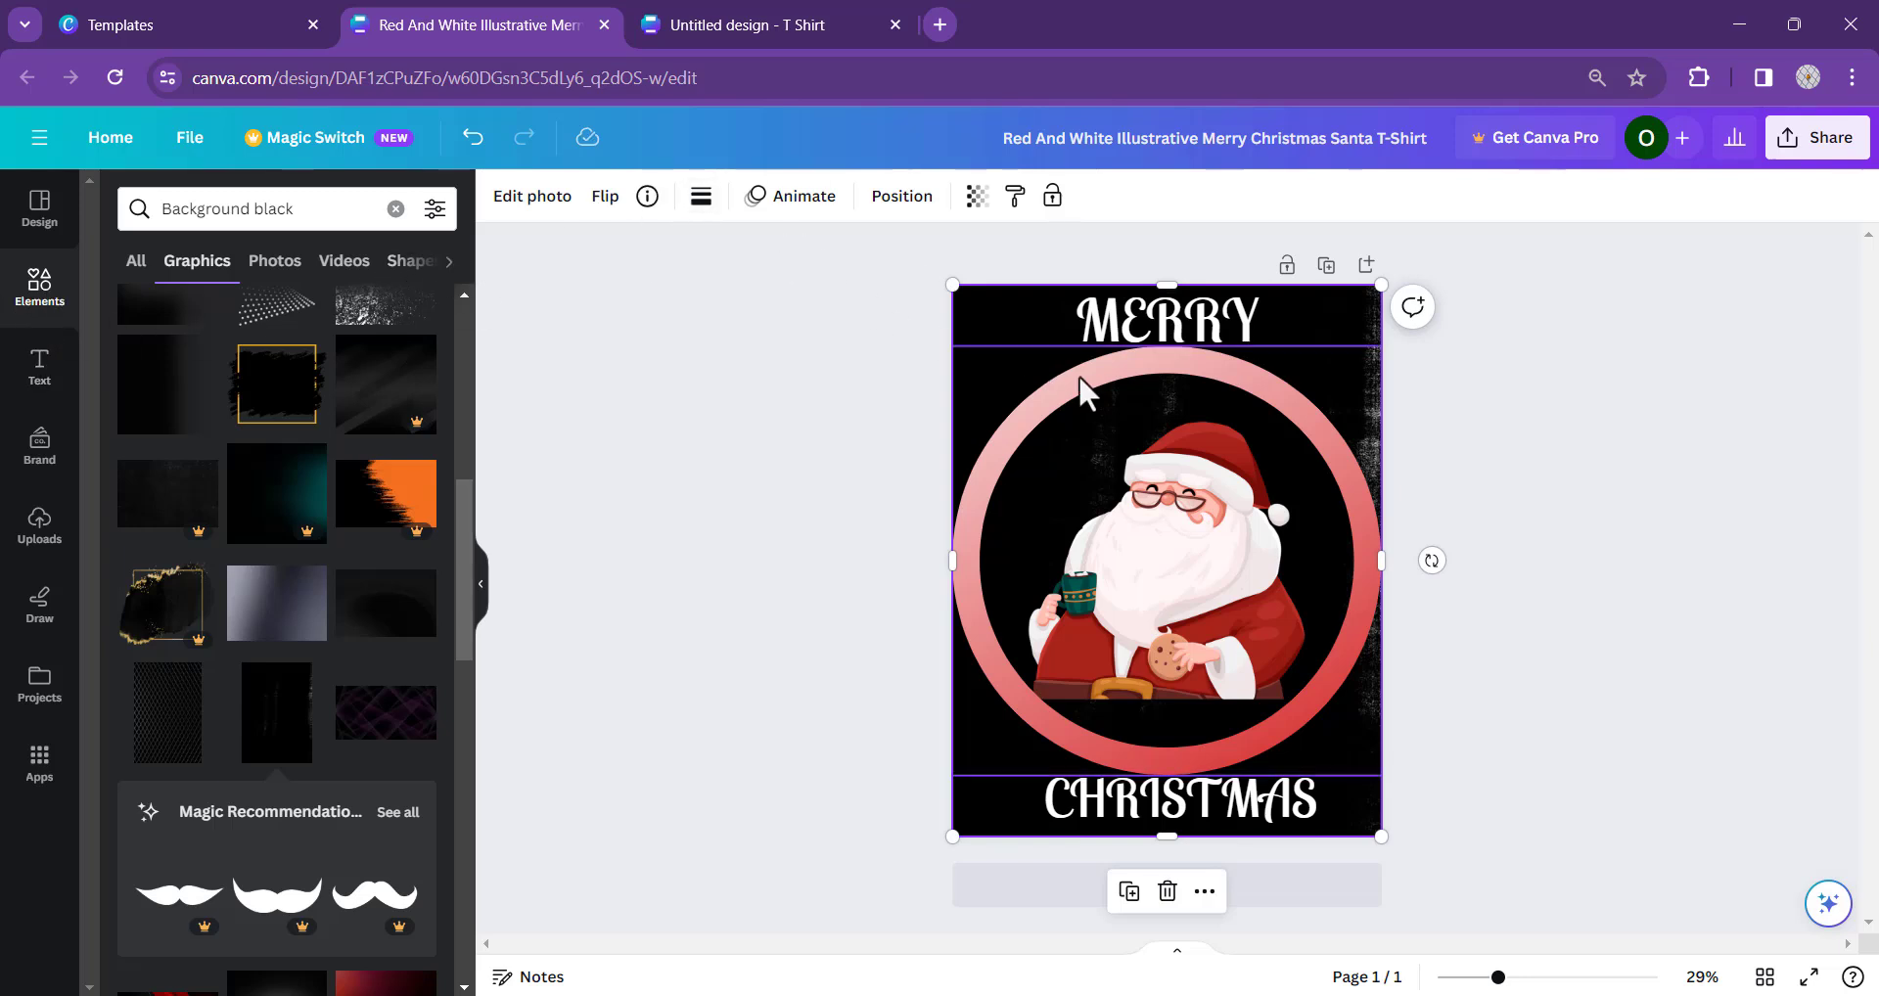
key("Delete")
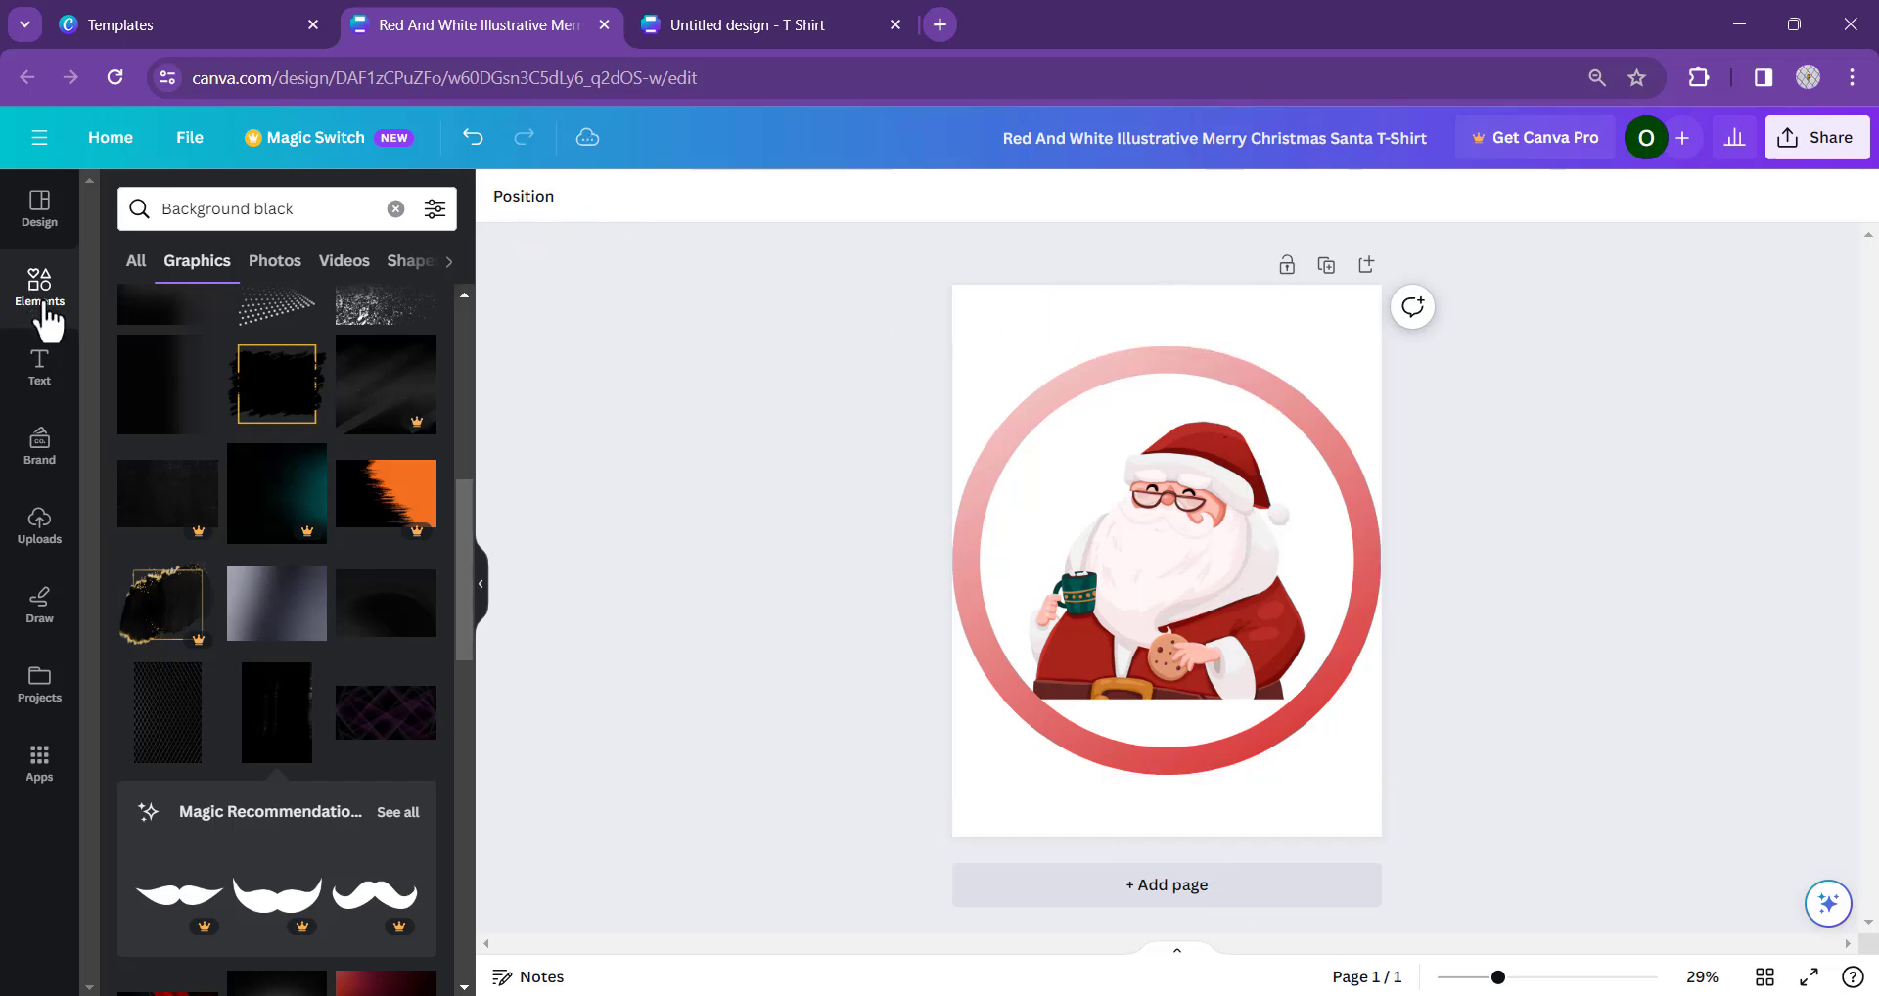
- Search the graphics for "Background blue"
double_click(272, 208)
type("blue")
key("Return")
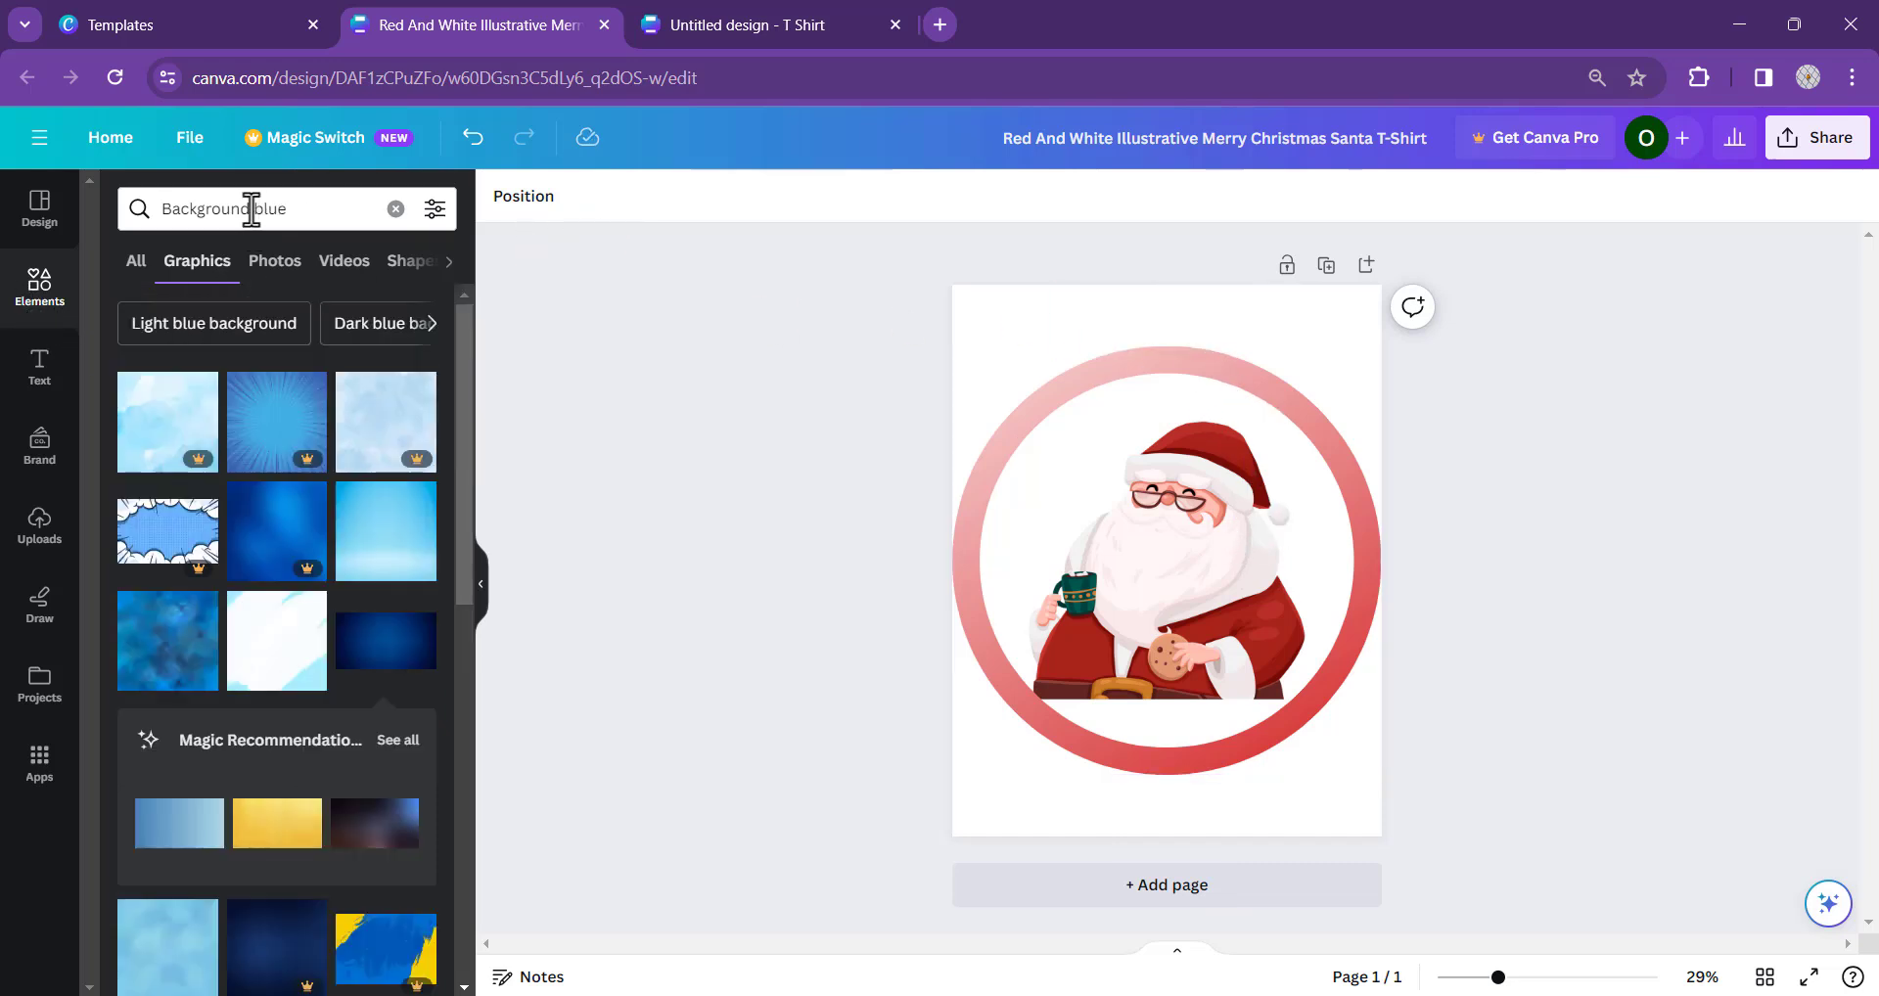
- Search the graphics for "Background white" and add the white background with yellow painted edges to the page
double_click(251, 210)
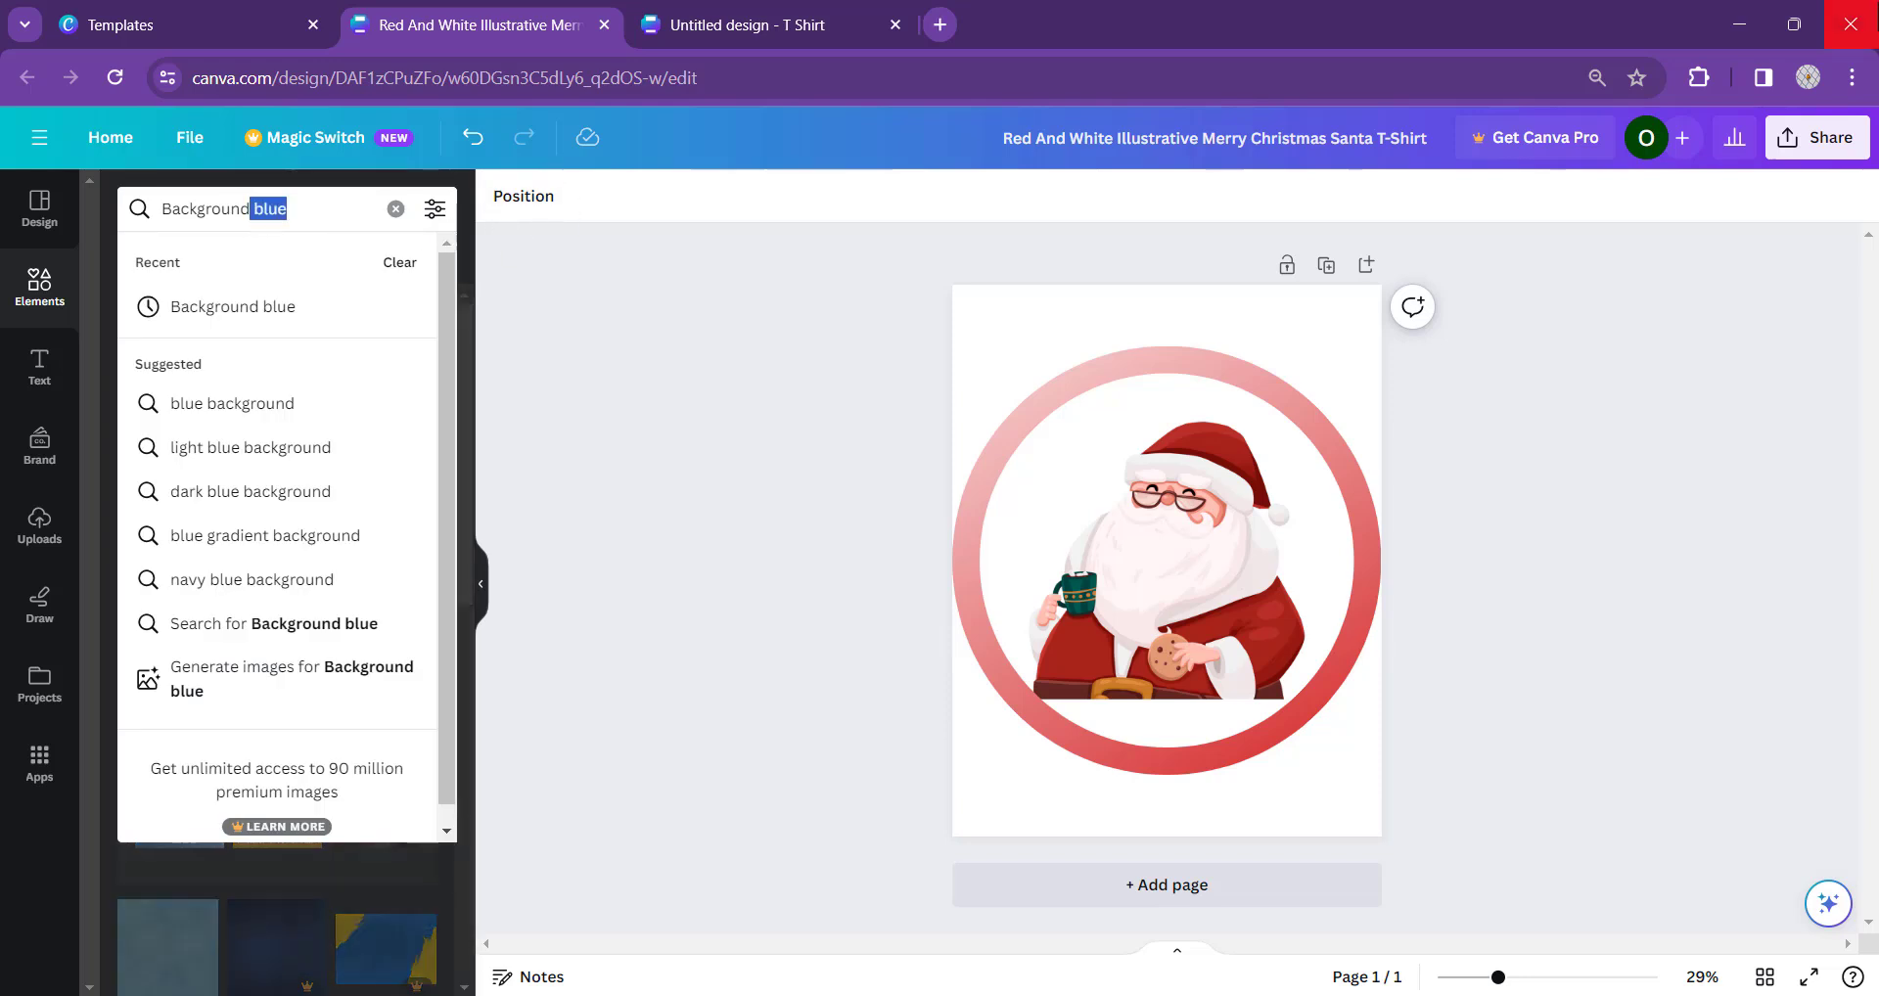
key("BackSpace")
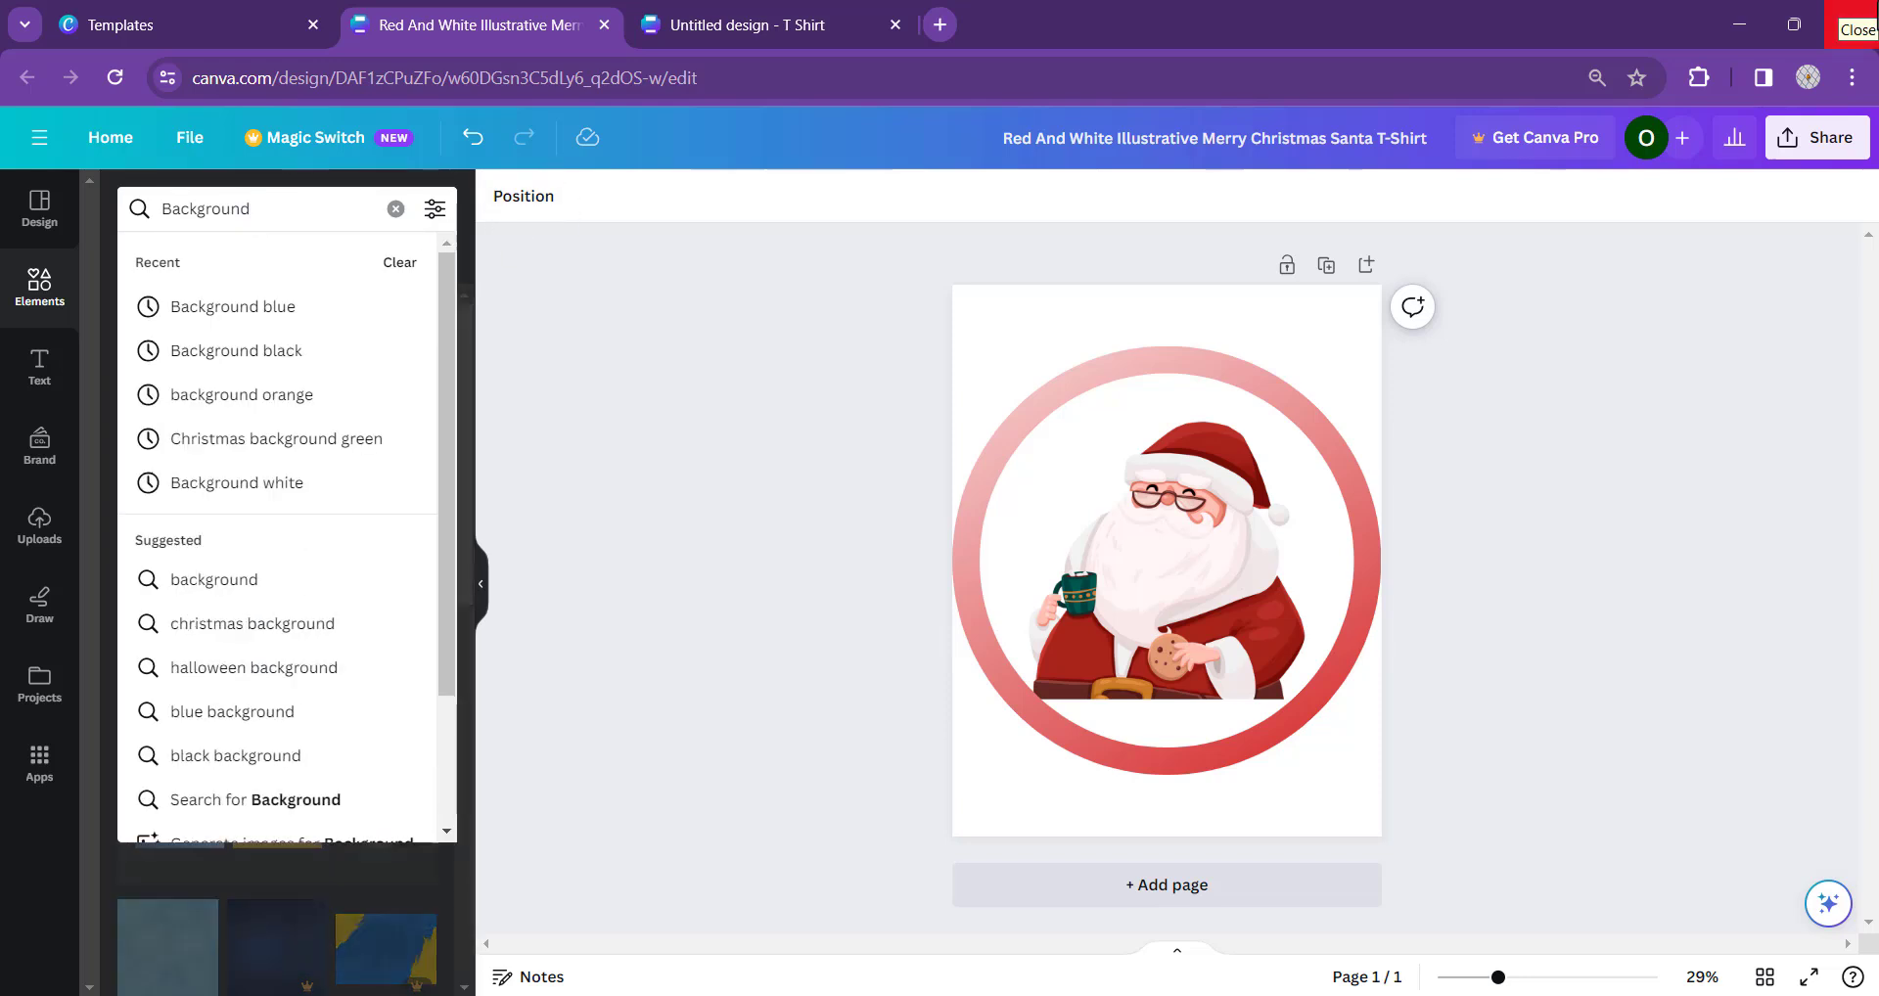
type("white")
key("Return")
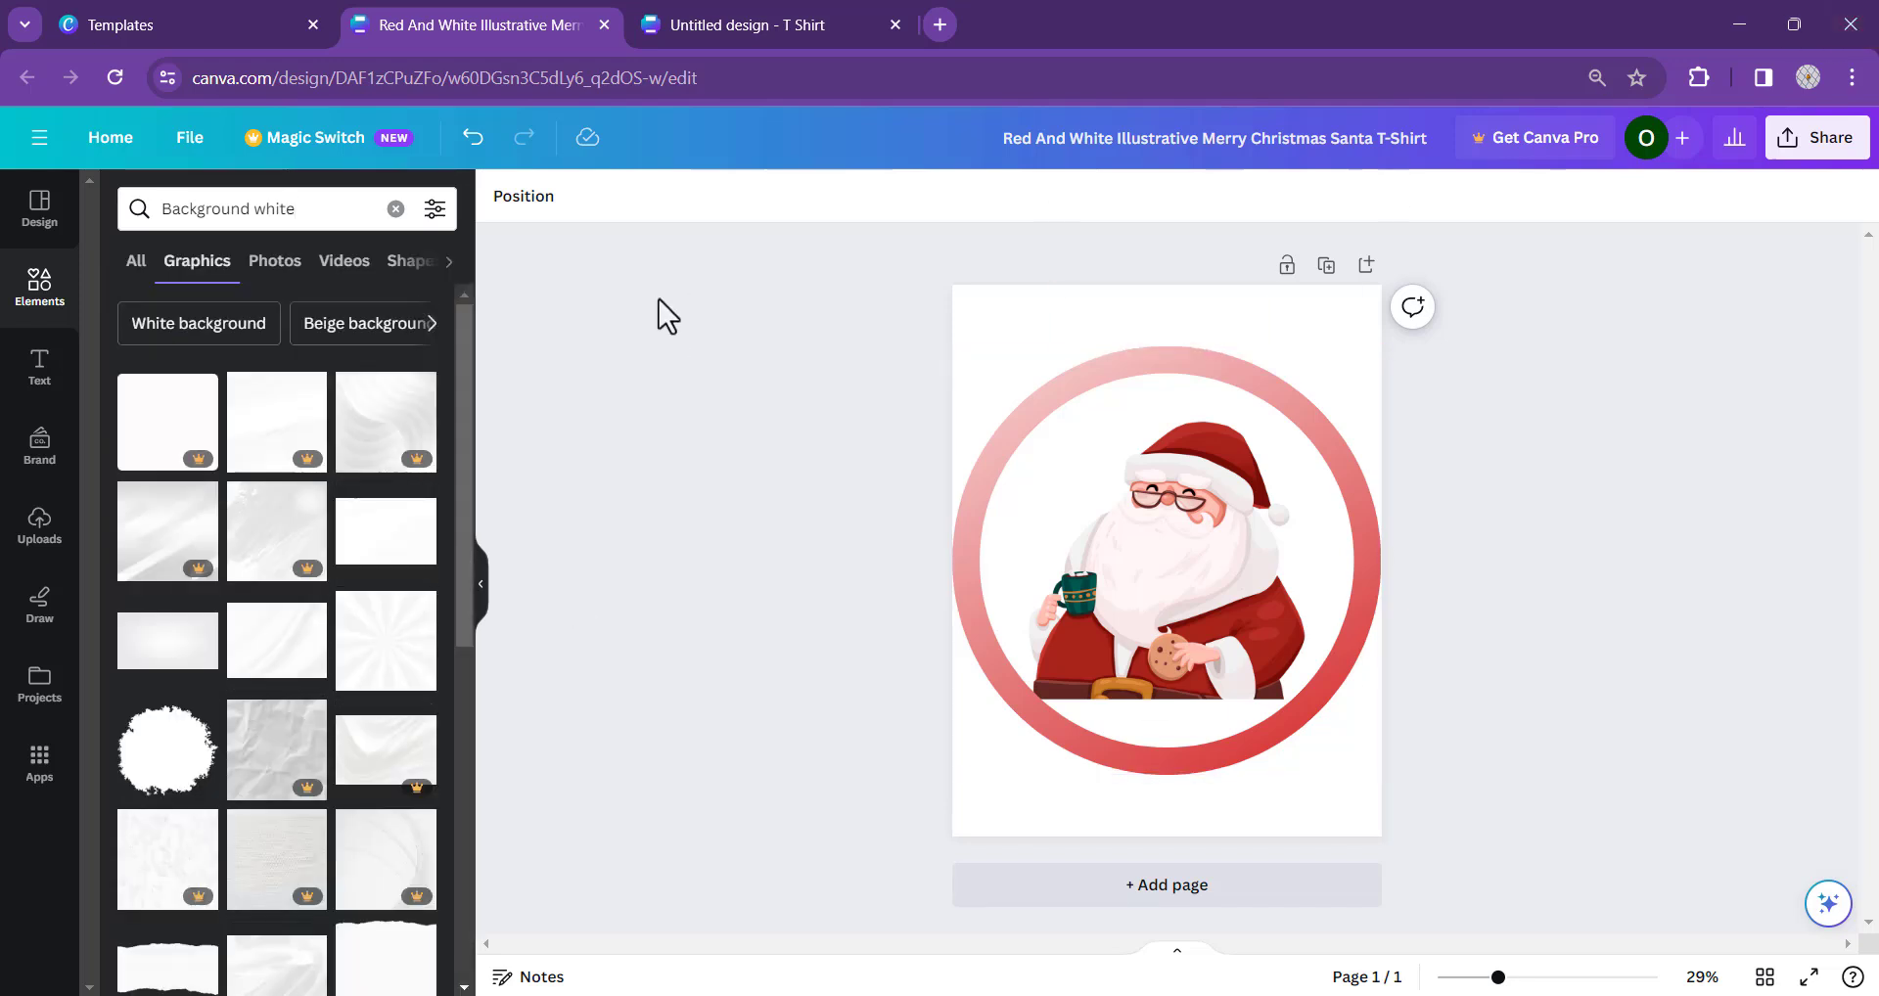
scroll(314, 599, "down", 4)
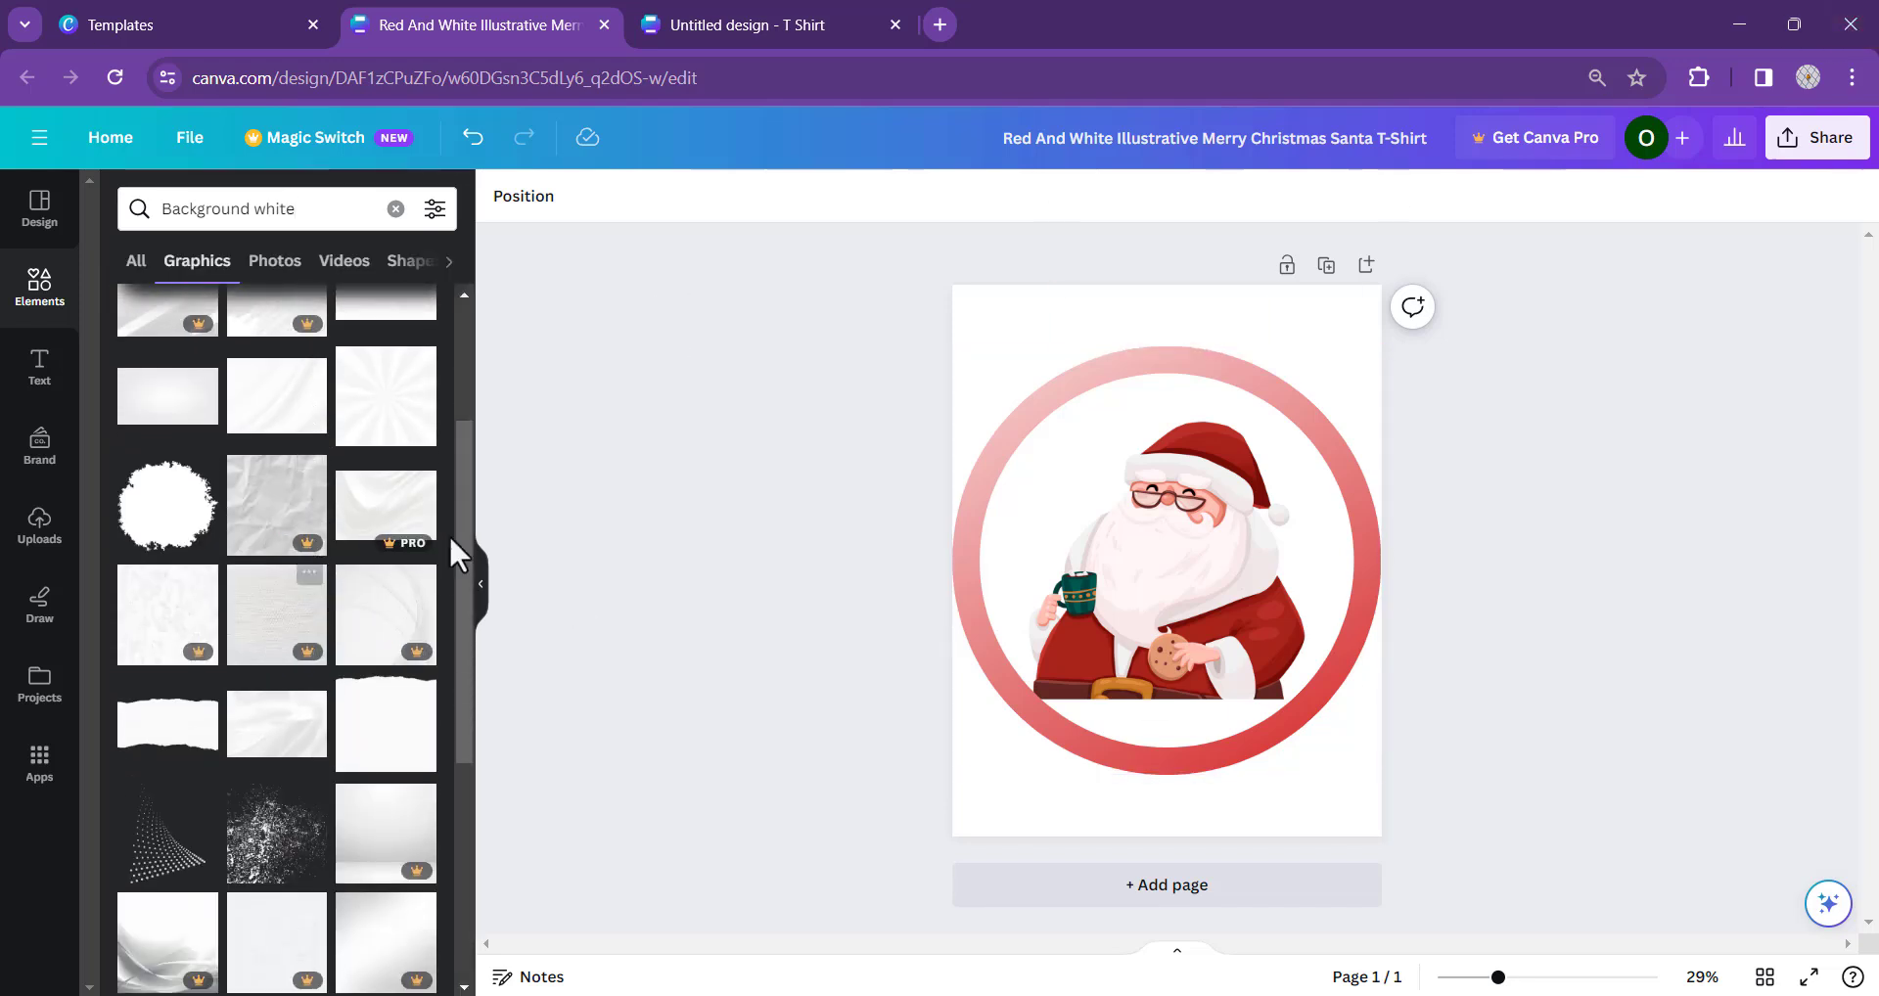
scroll(364, 724, "down", 3)
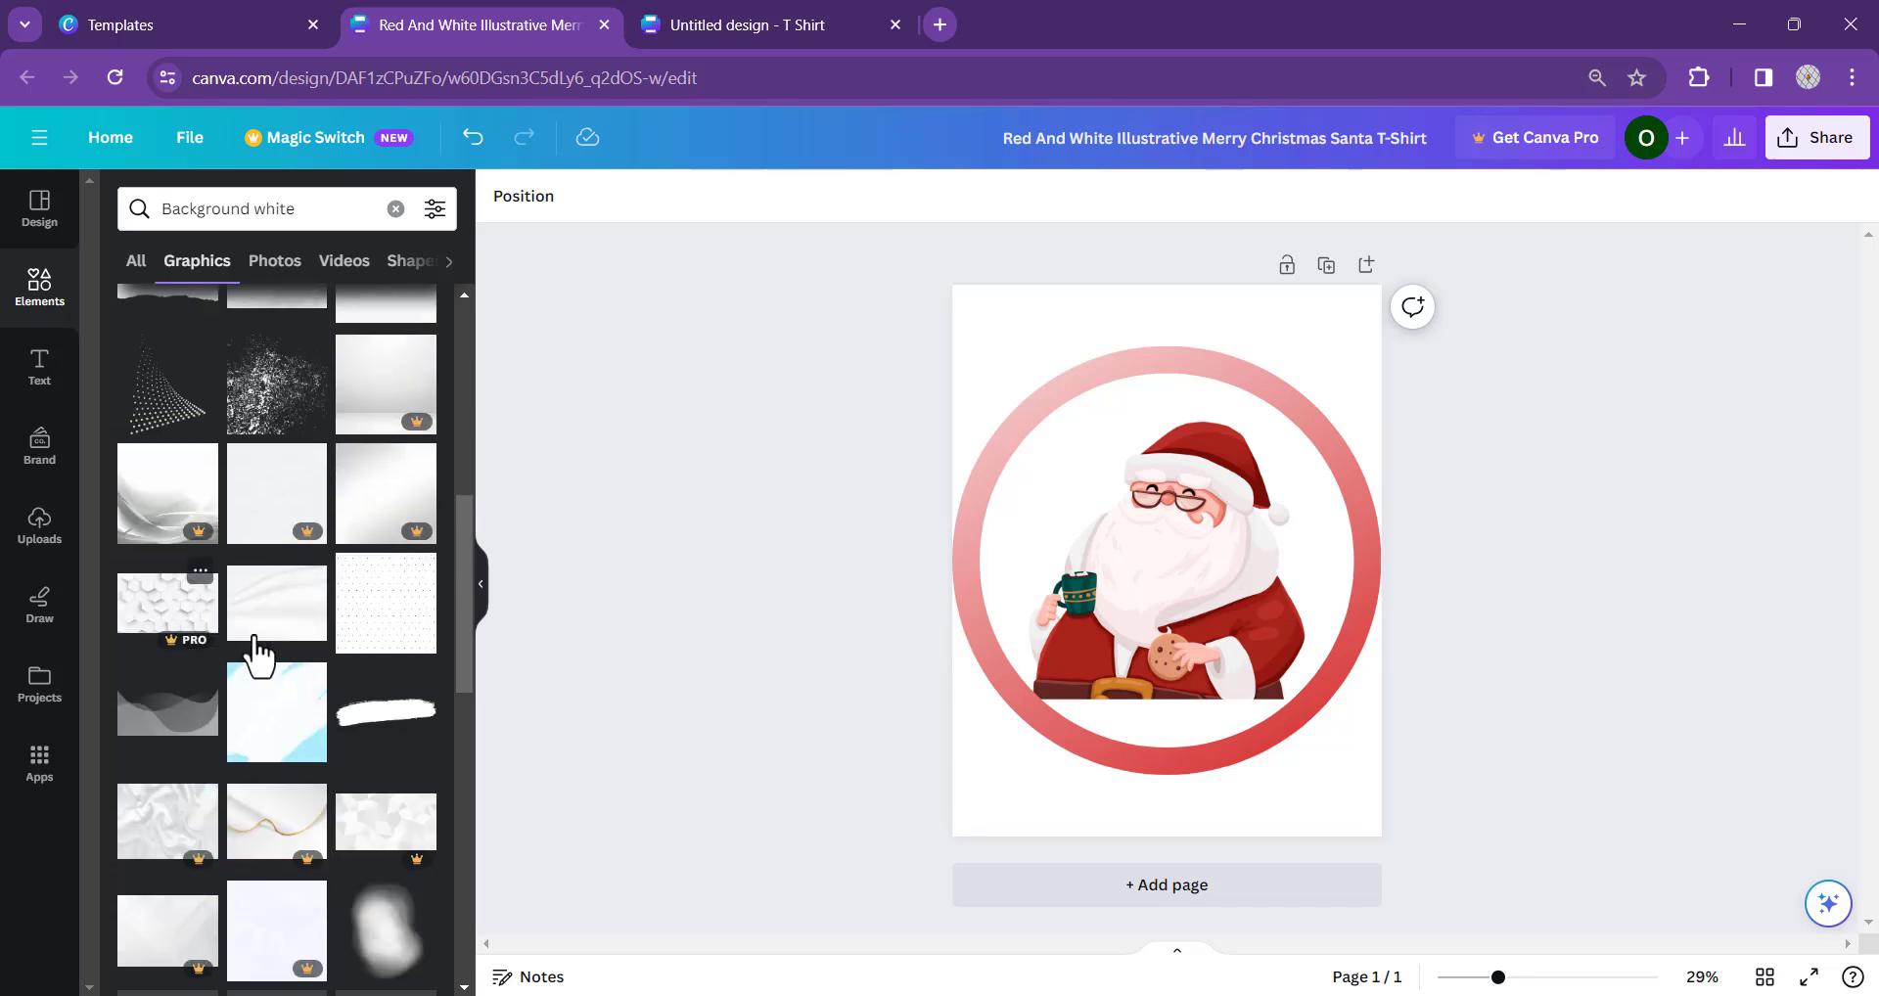
scroll(259, 773, "down", 5)
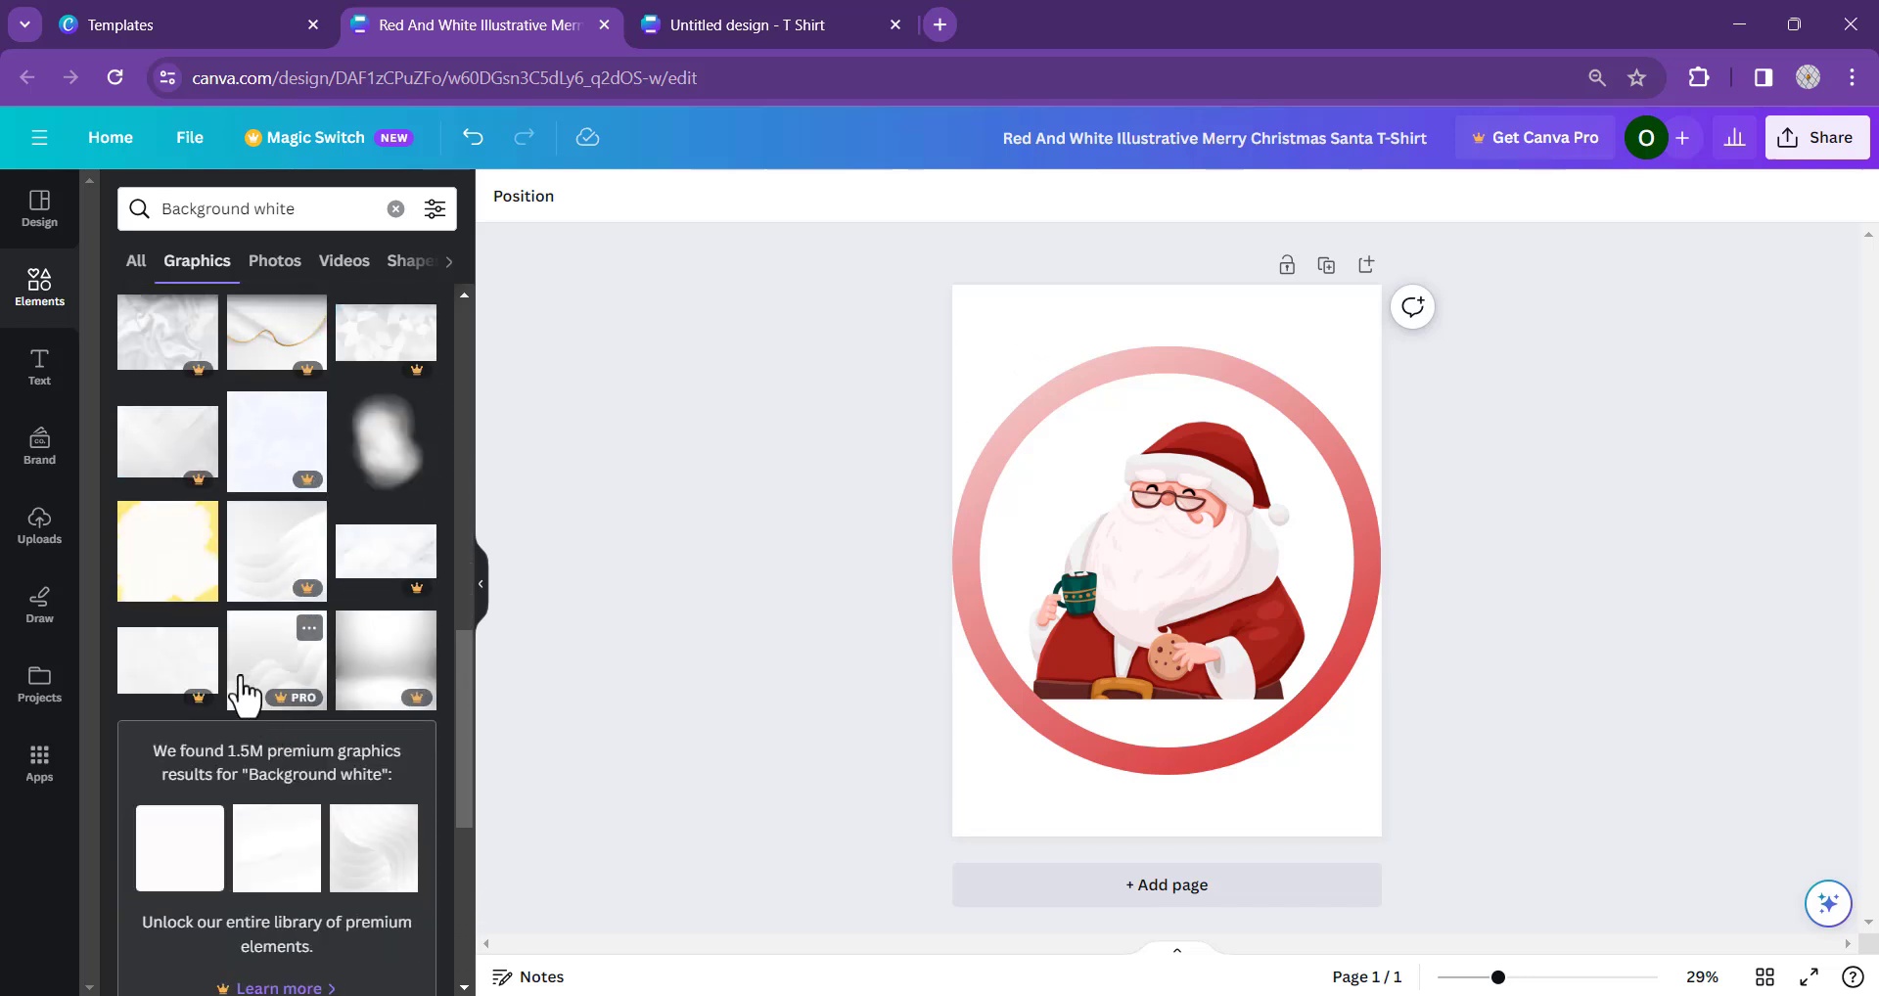
left_click(189, 588)
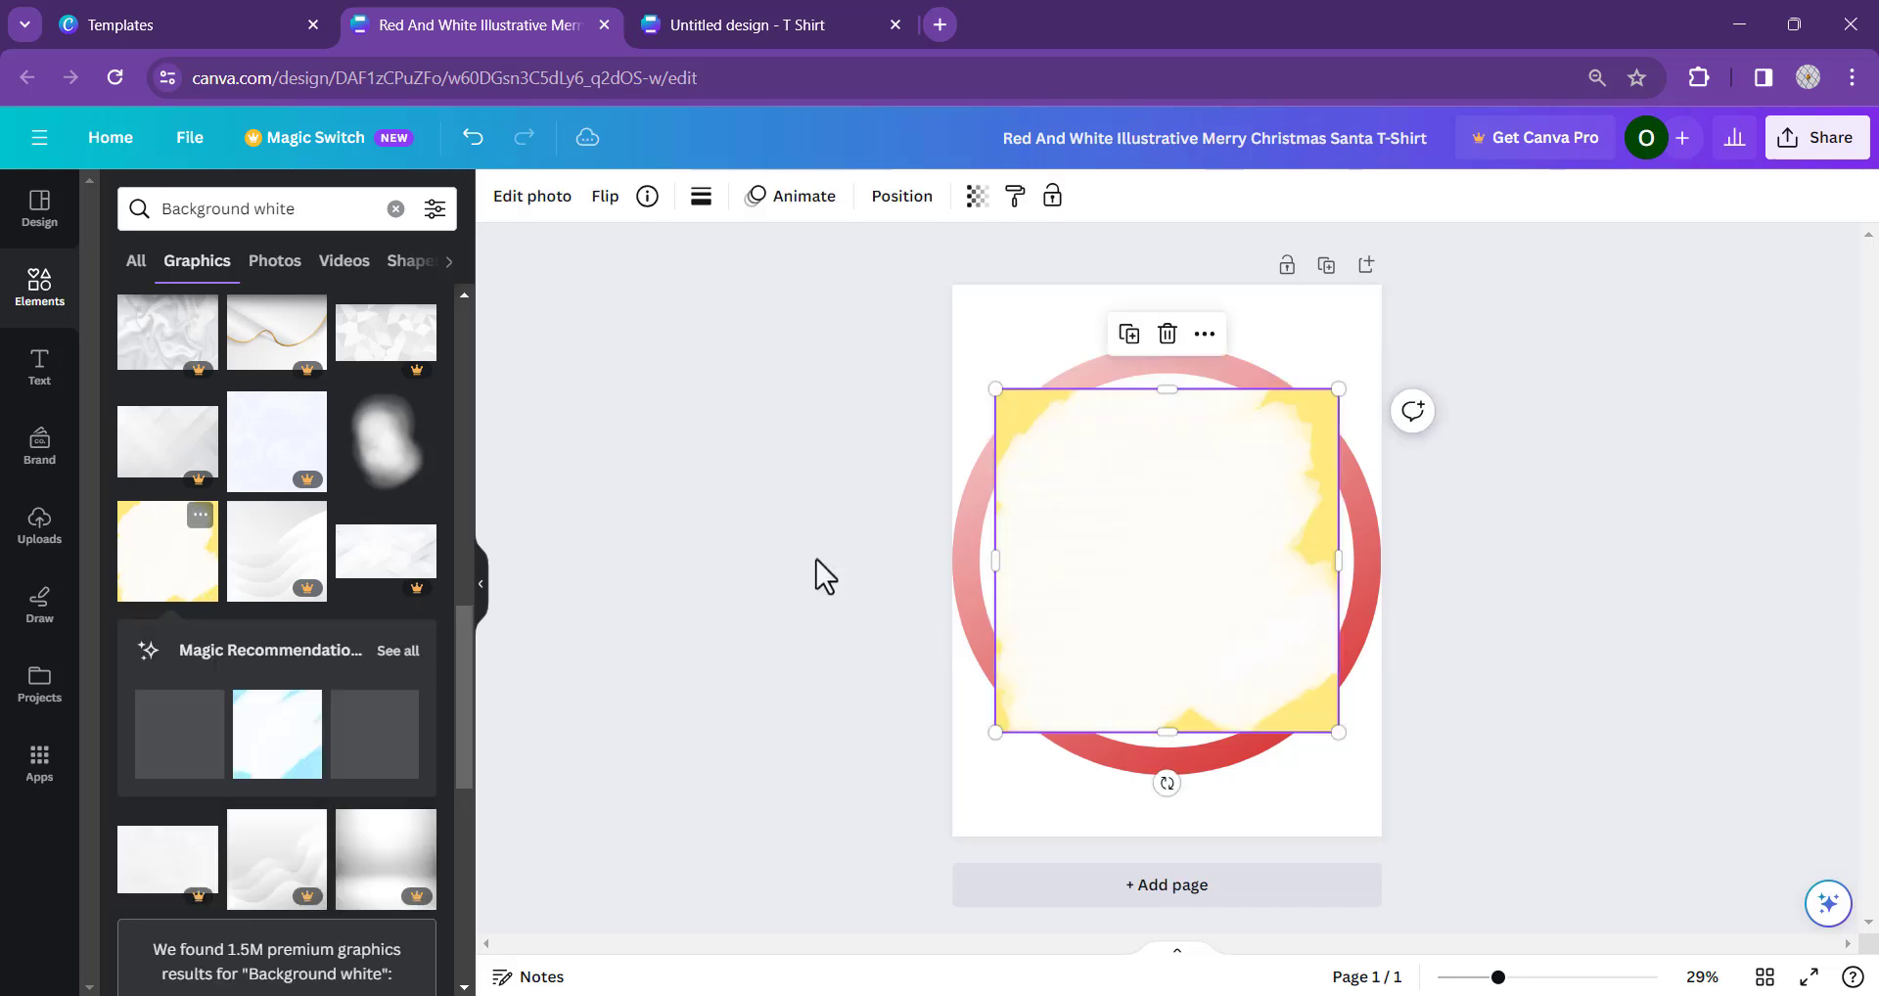
- Stretch the white and yellow background to cover the whole page and send it to the back
left_click_drag(1167, 388, 1168, 285)
left_click_drag(1338, 502, 1382, 507)
left_click_drag(1001, 514, 955, 510)
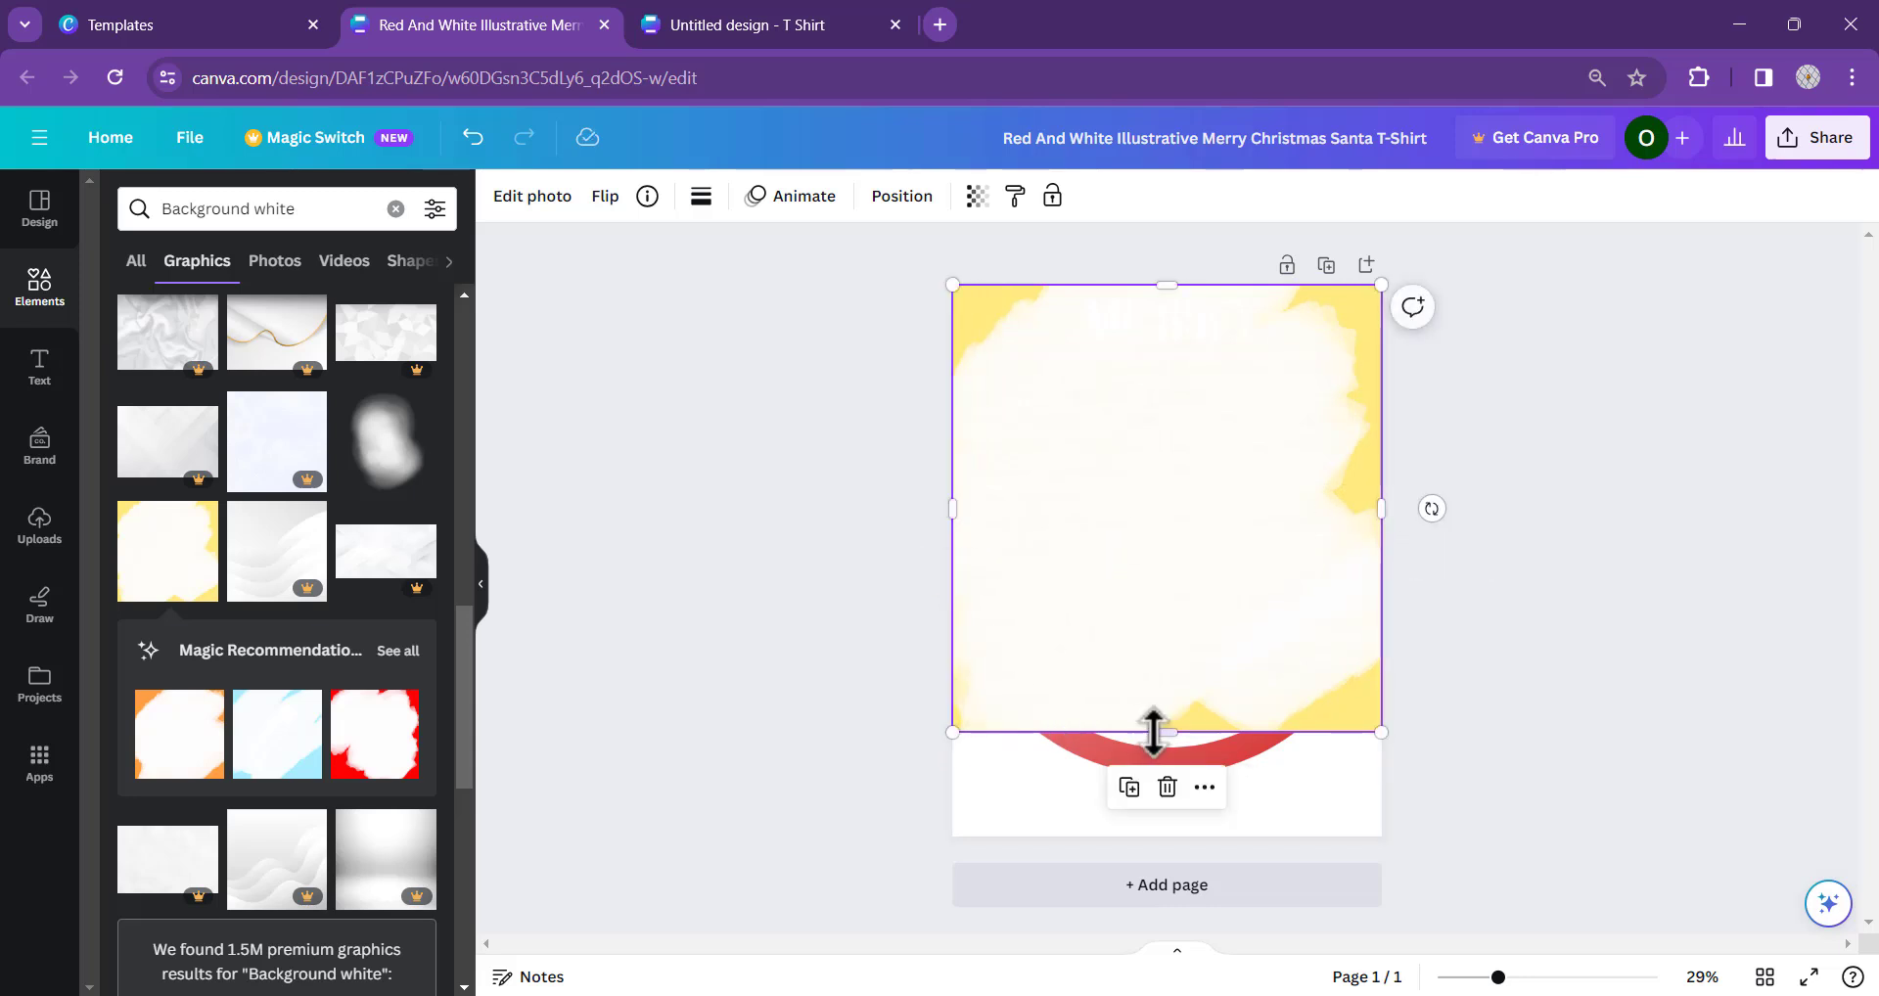
left_click_drag(1149, 730, 1165, 836)
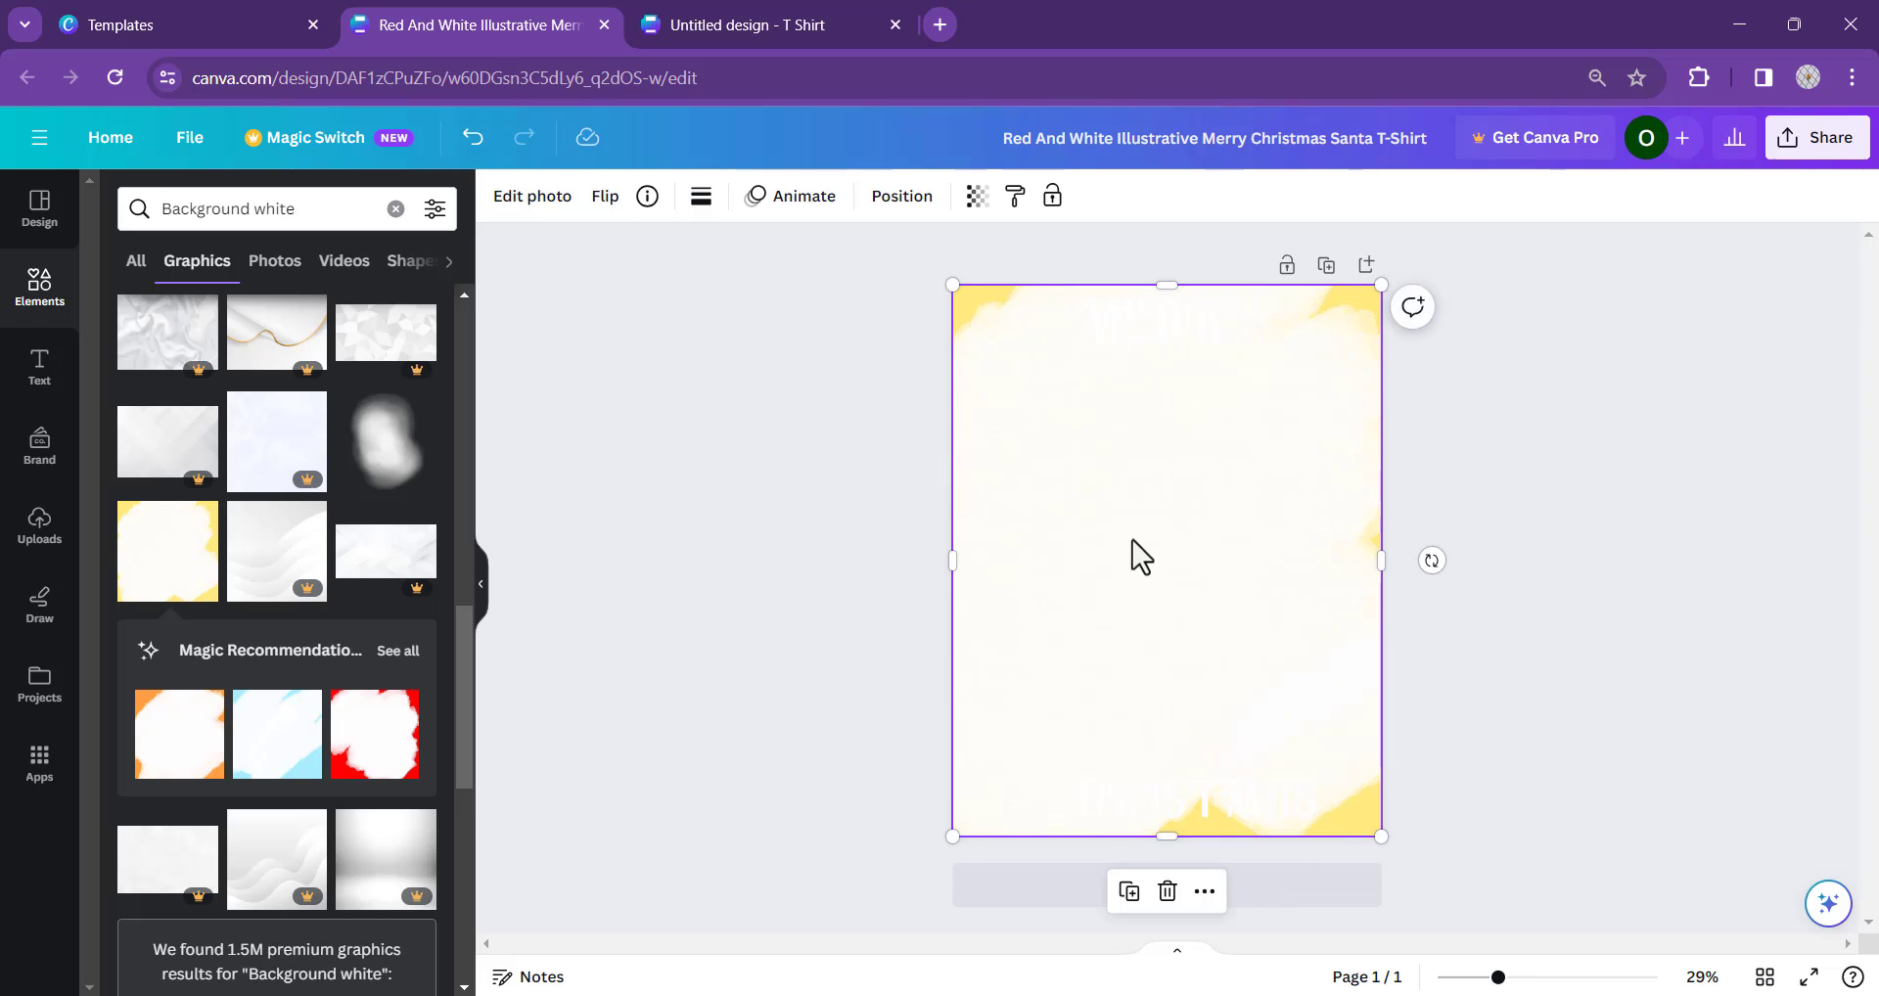
right_click(1134, 543)
mouse_move(1386, 626)
left_click(1611, 749)
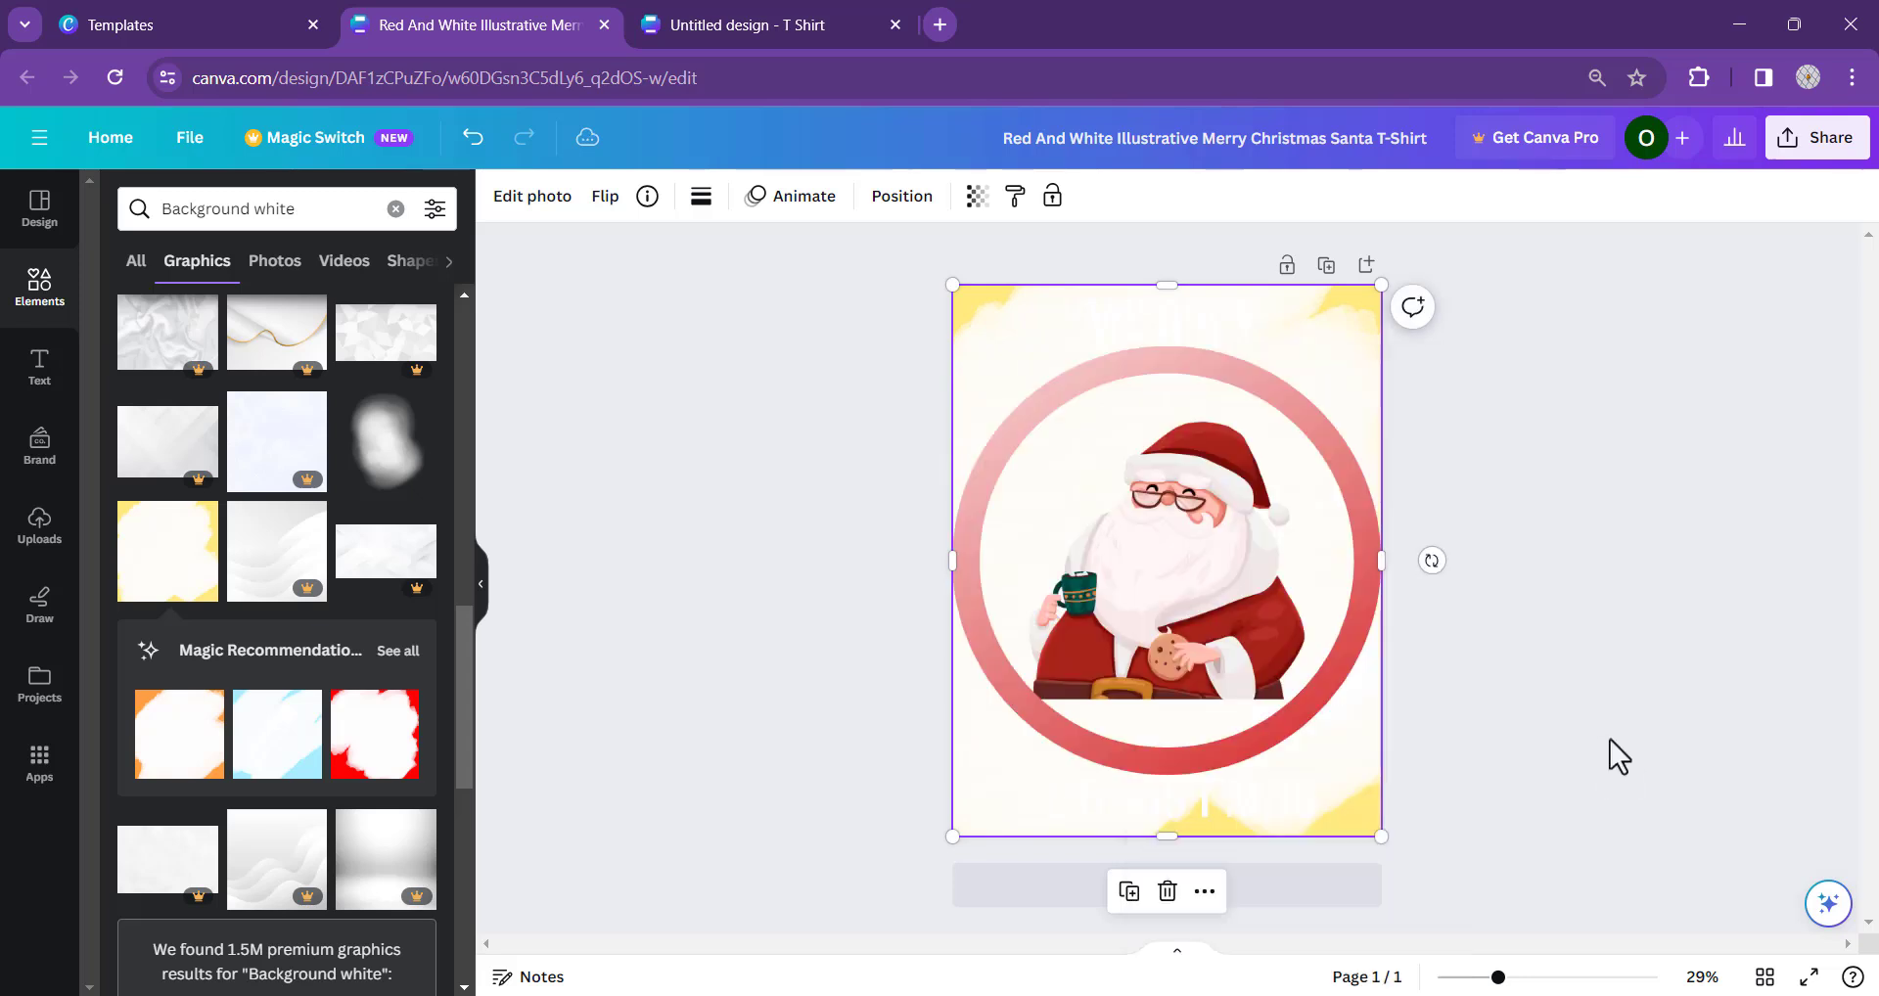
- Change the upper "MERRY" text colour to the dark red from the document colours
left_click(1166, 313)
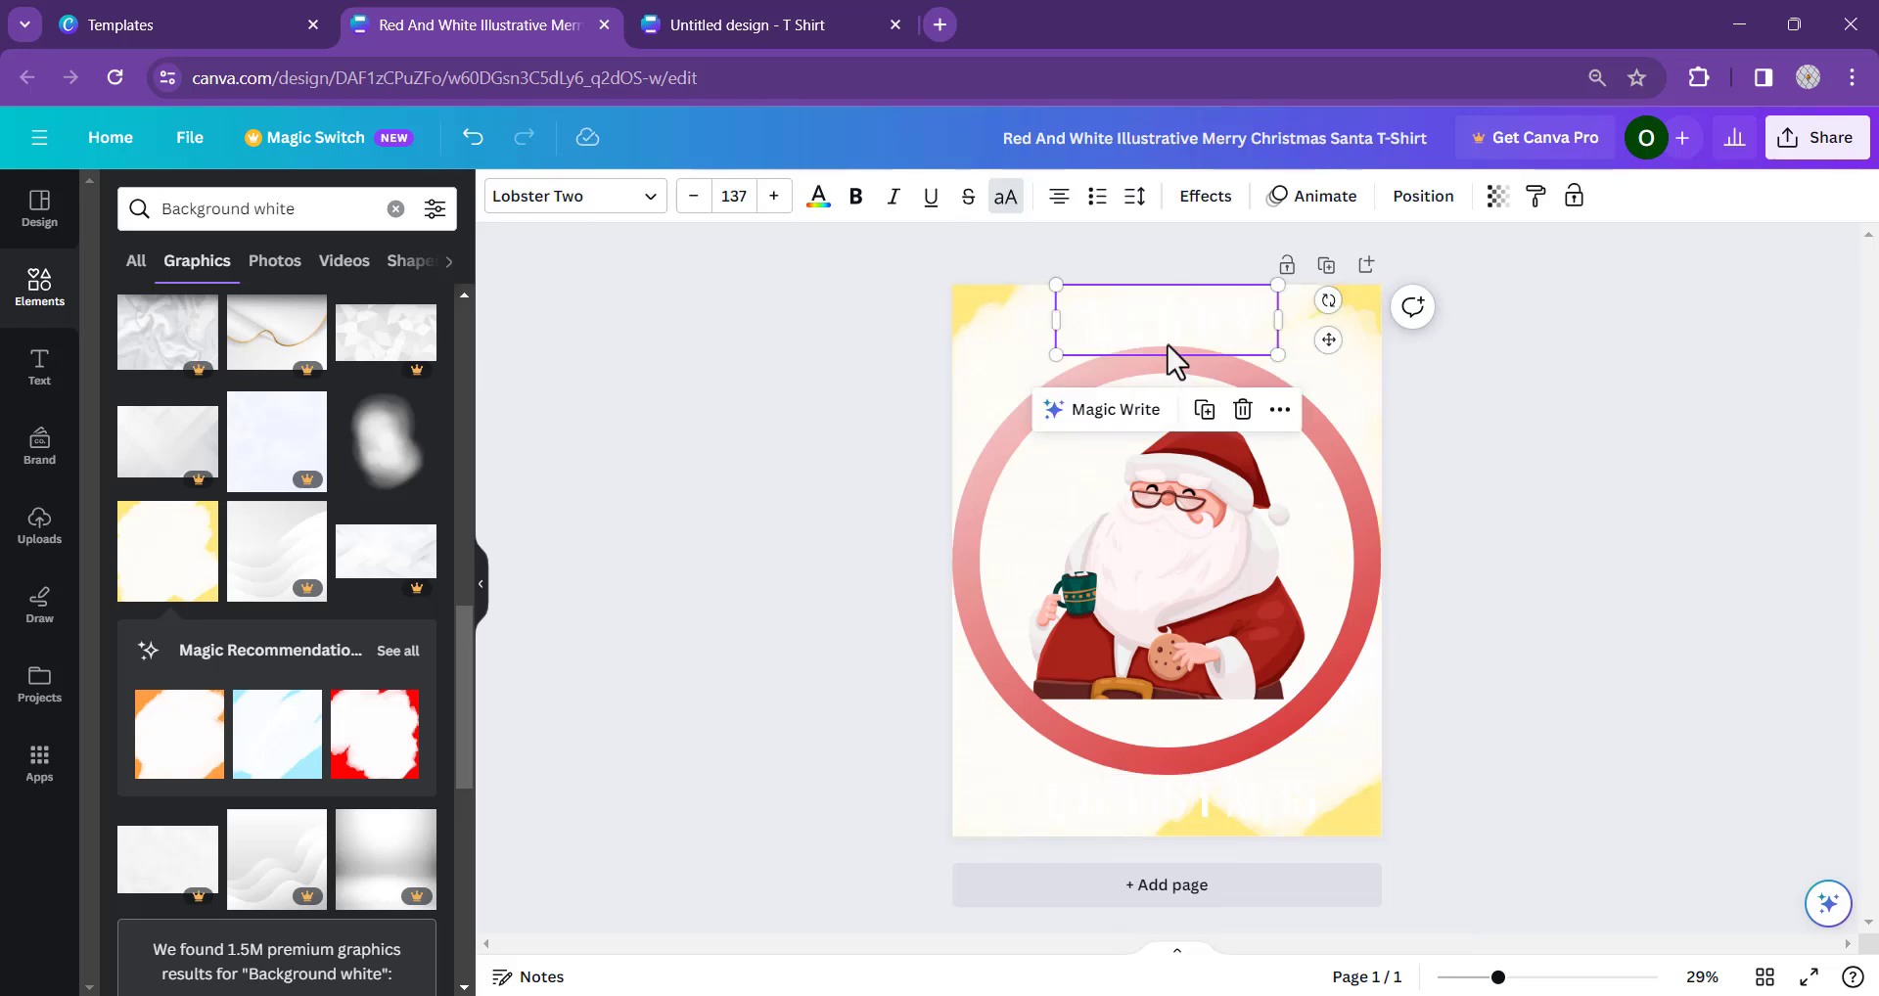
left_click(818, 196)
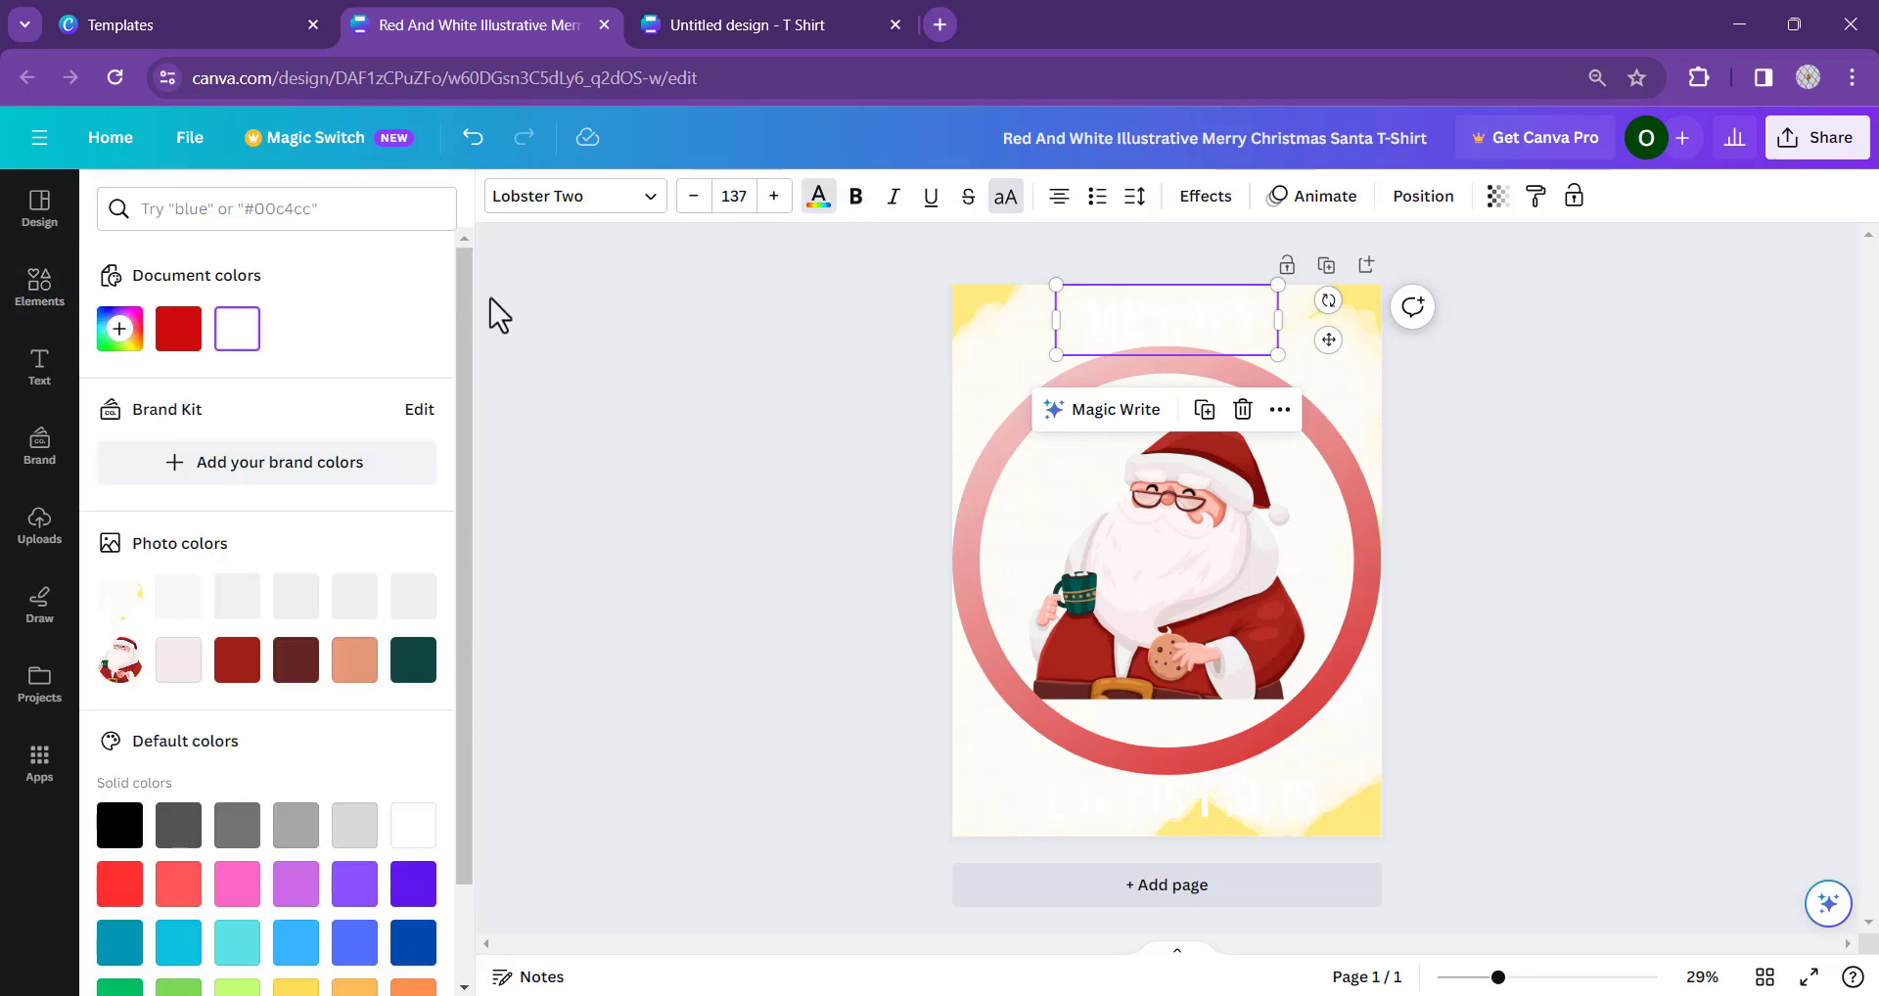
left_click(179, 329)
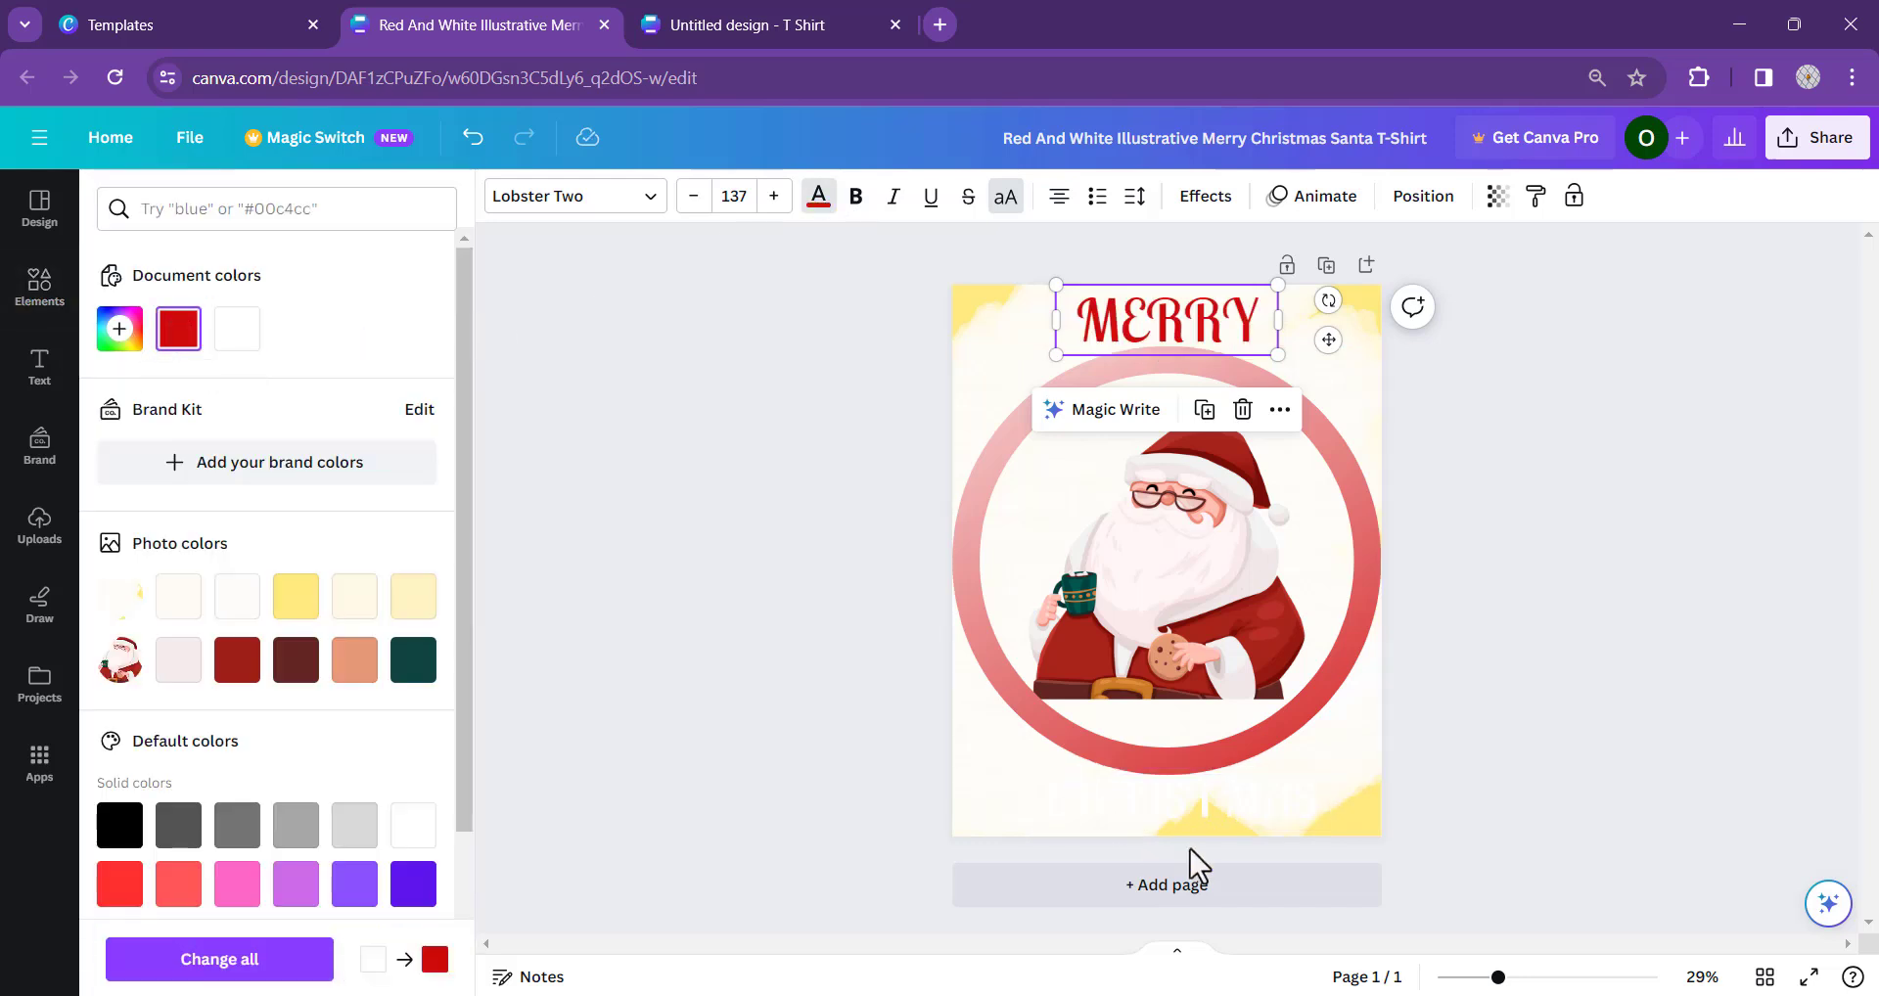
- Change the lower "CHRISTMAS" text colour to the dark red from the document colours
left_click(1166, 791)
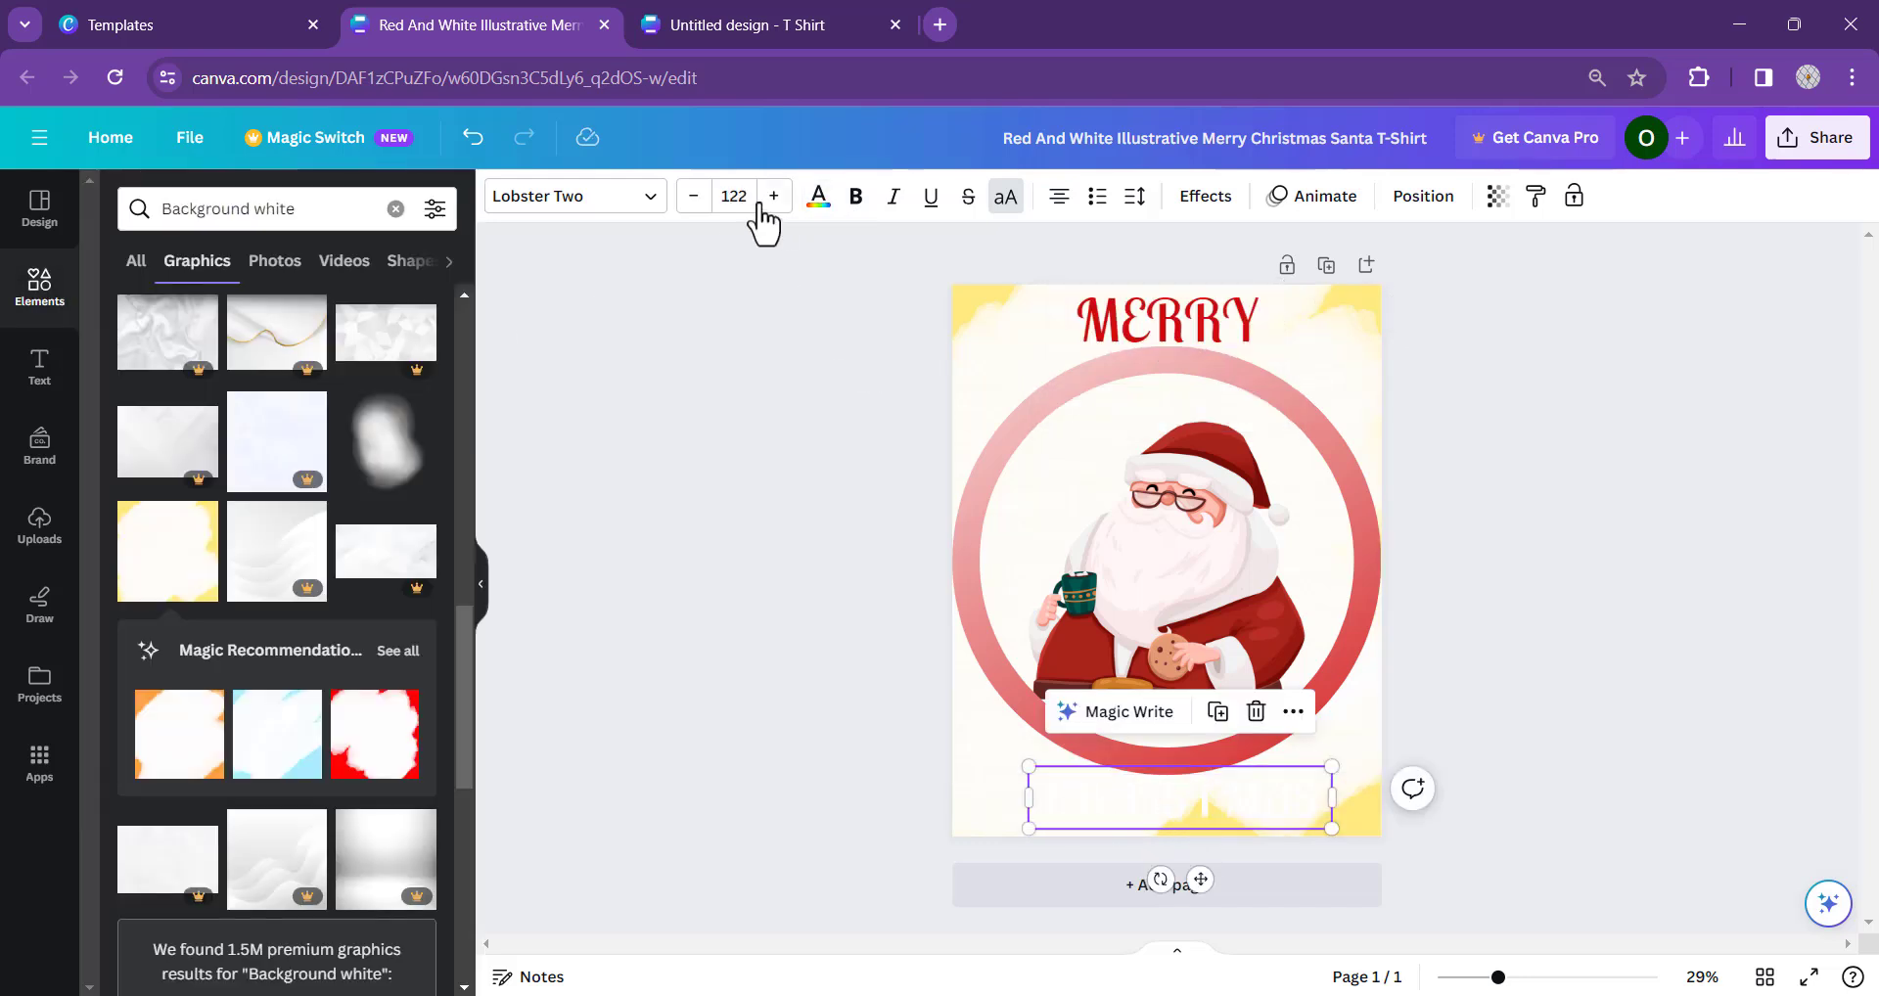
left_click(816, 198)
left_click(186, 331)
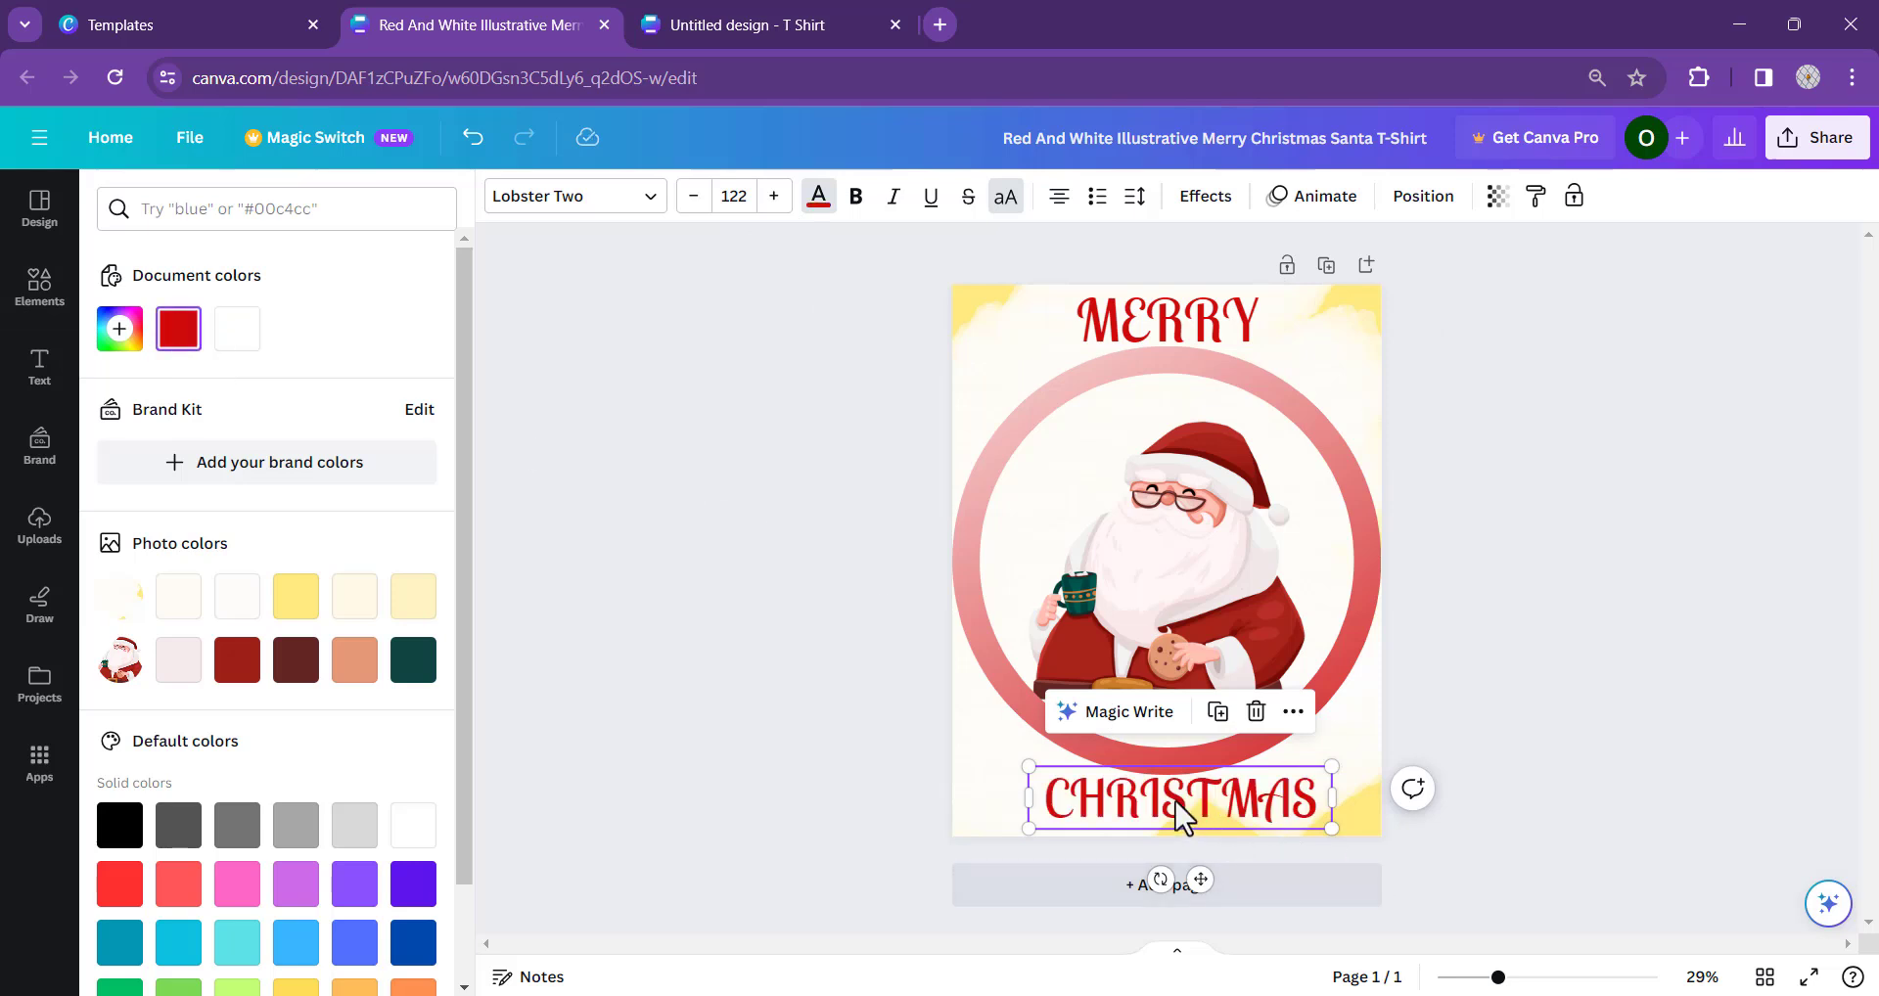
- Move the "CHRISTMAS" text slightly down and the "MERRY" text slightly up, away from the ring
left_click_drag(1176, 806, 1171, 808)
left_click_drag(1190, 336, 1190, 333)
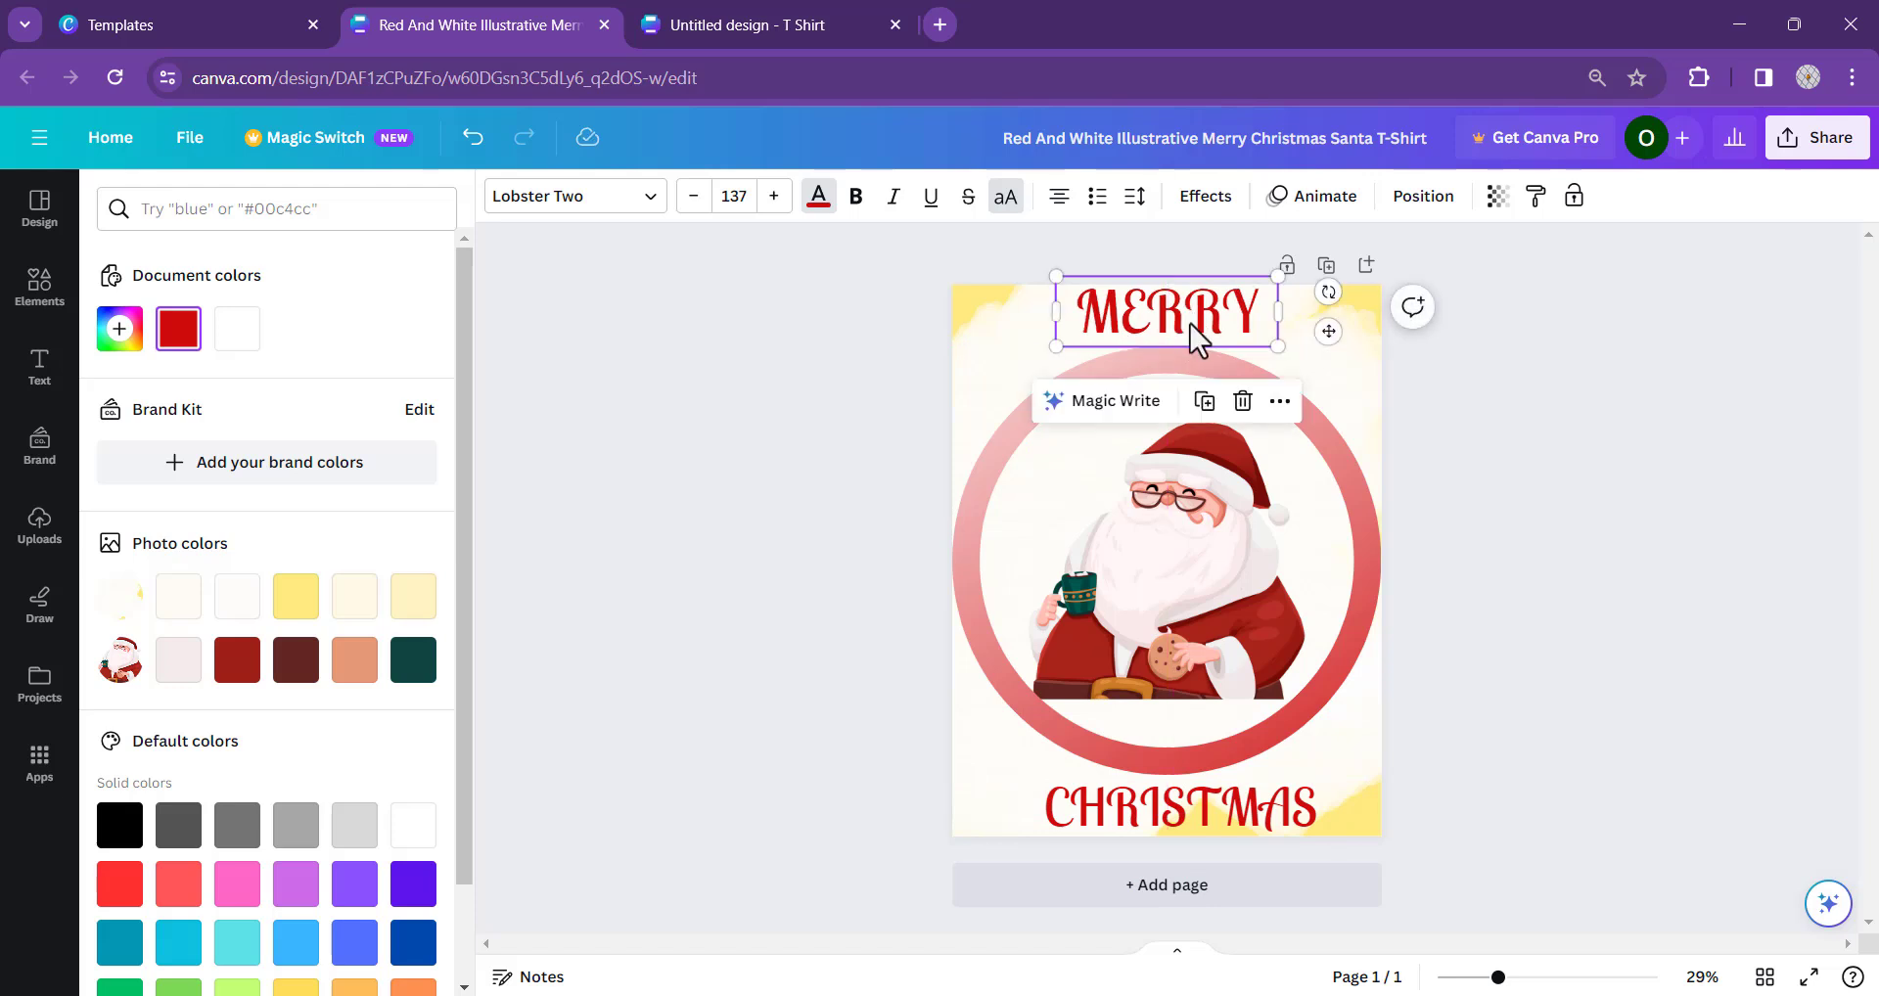
left_click(1455, 200)
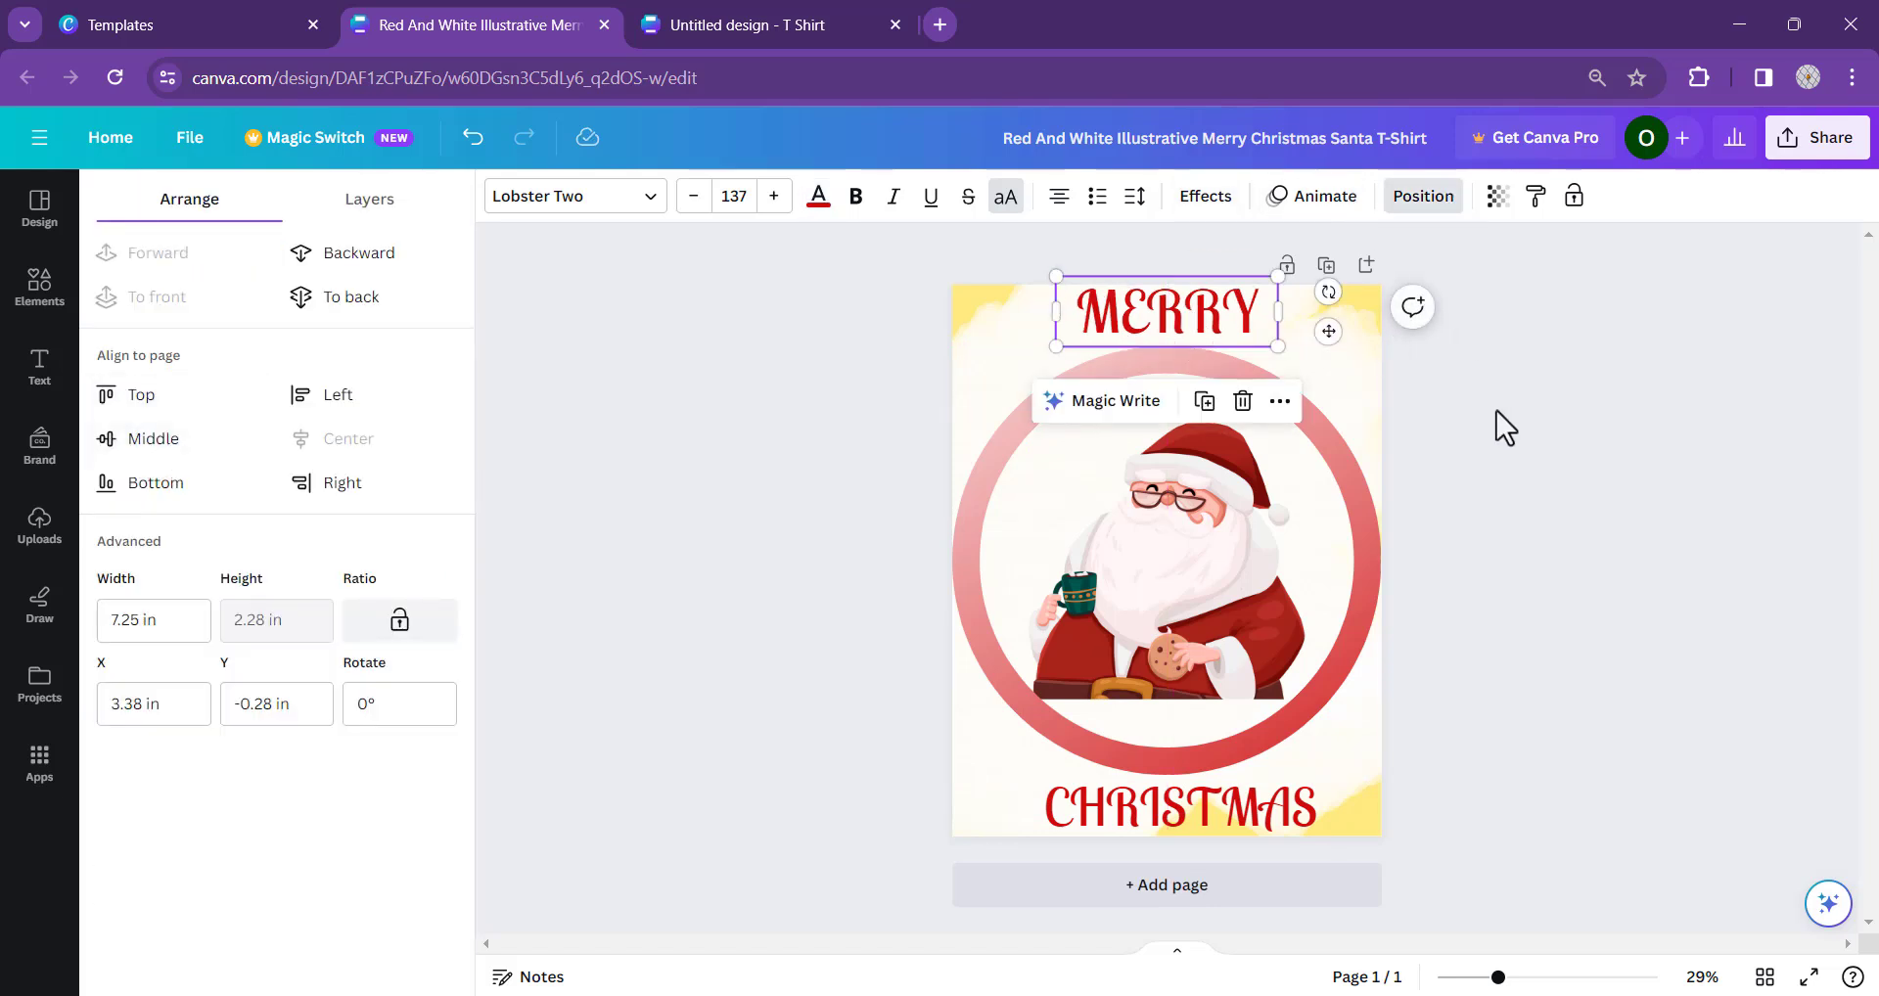
key("Escape")
- Align the "CHRISTMAS" text to the horizontal centre of the page
left_click(1225, 822)
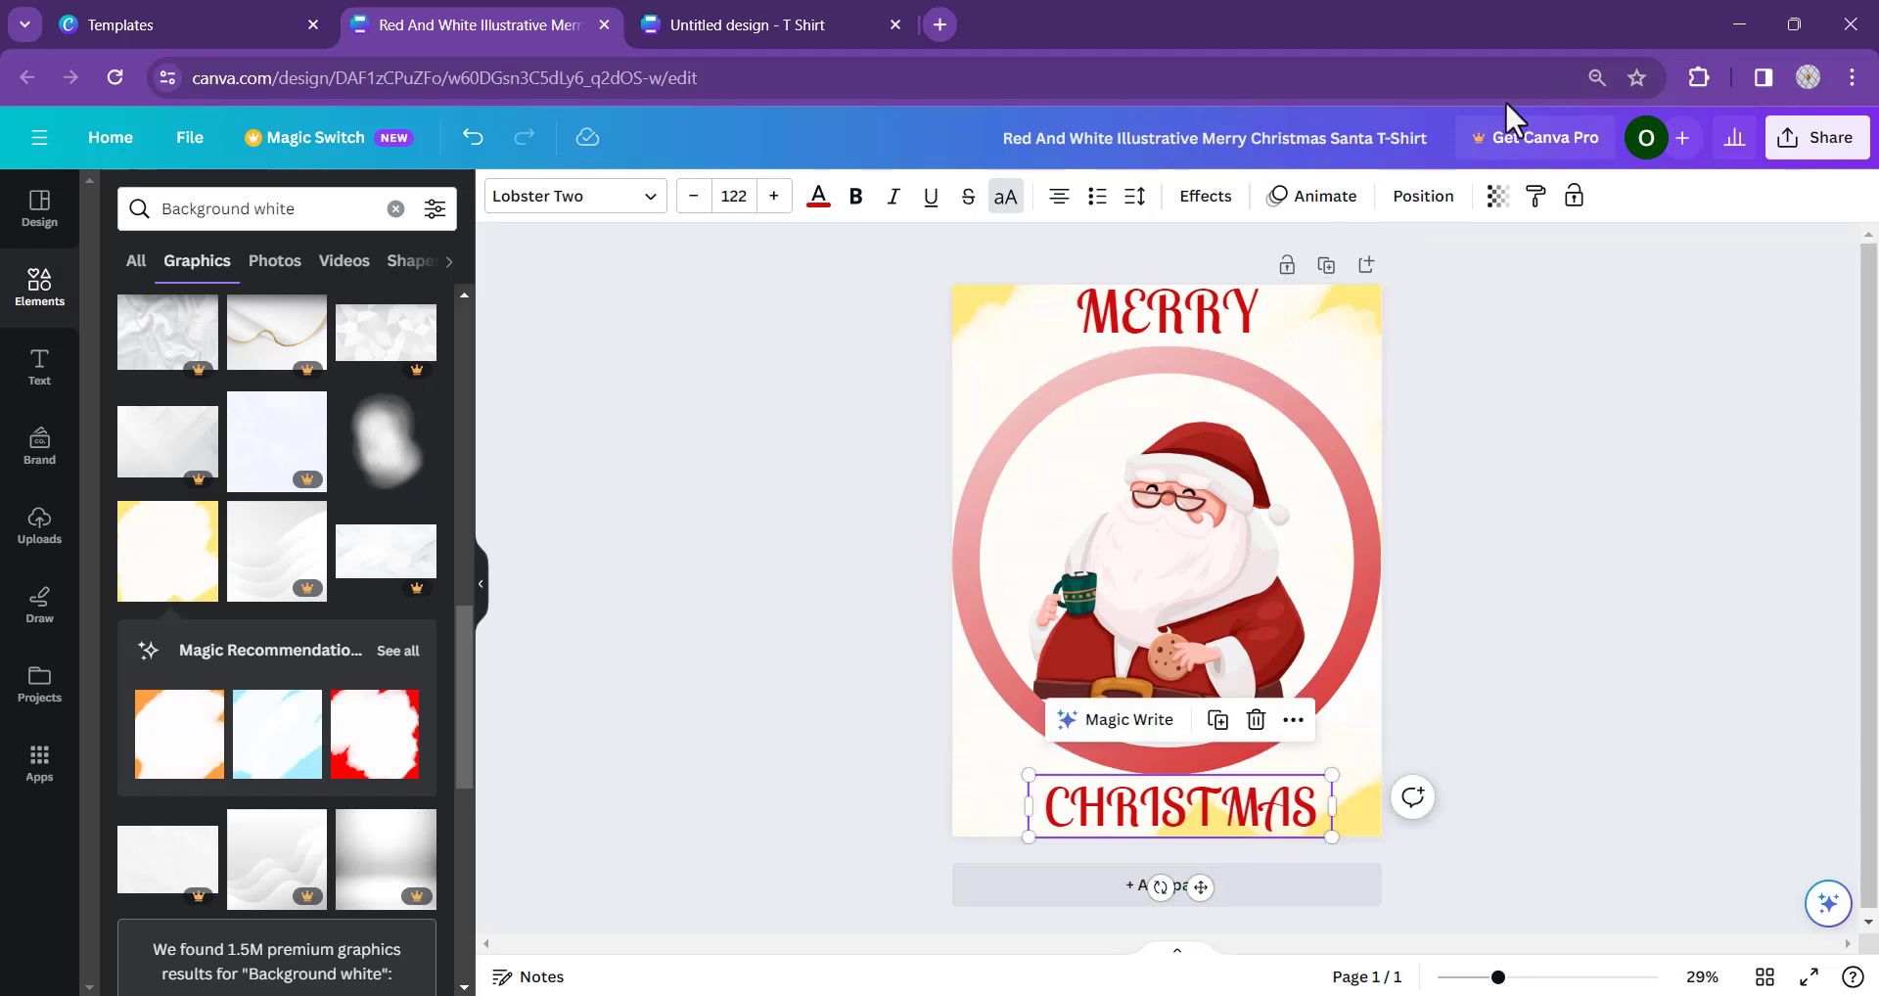
left_click(1436, 199)
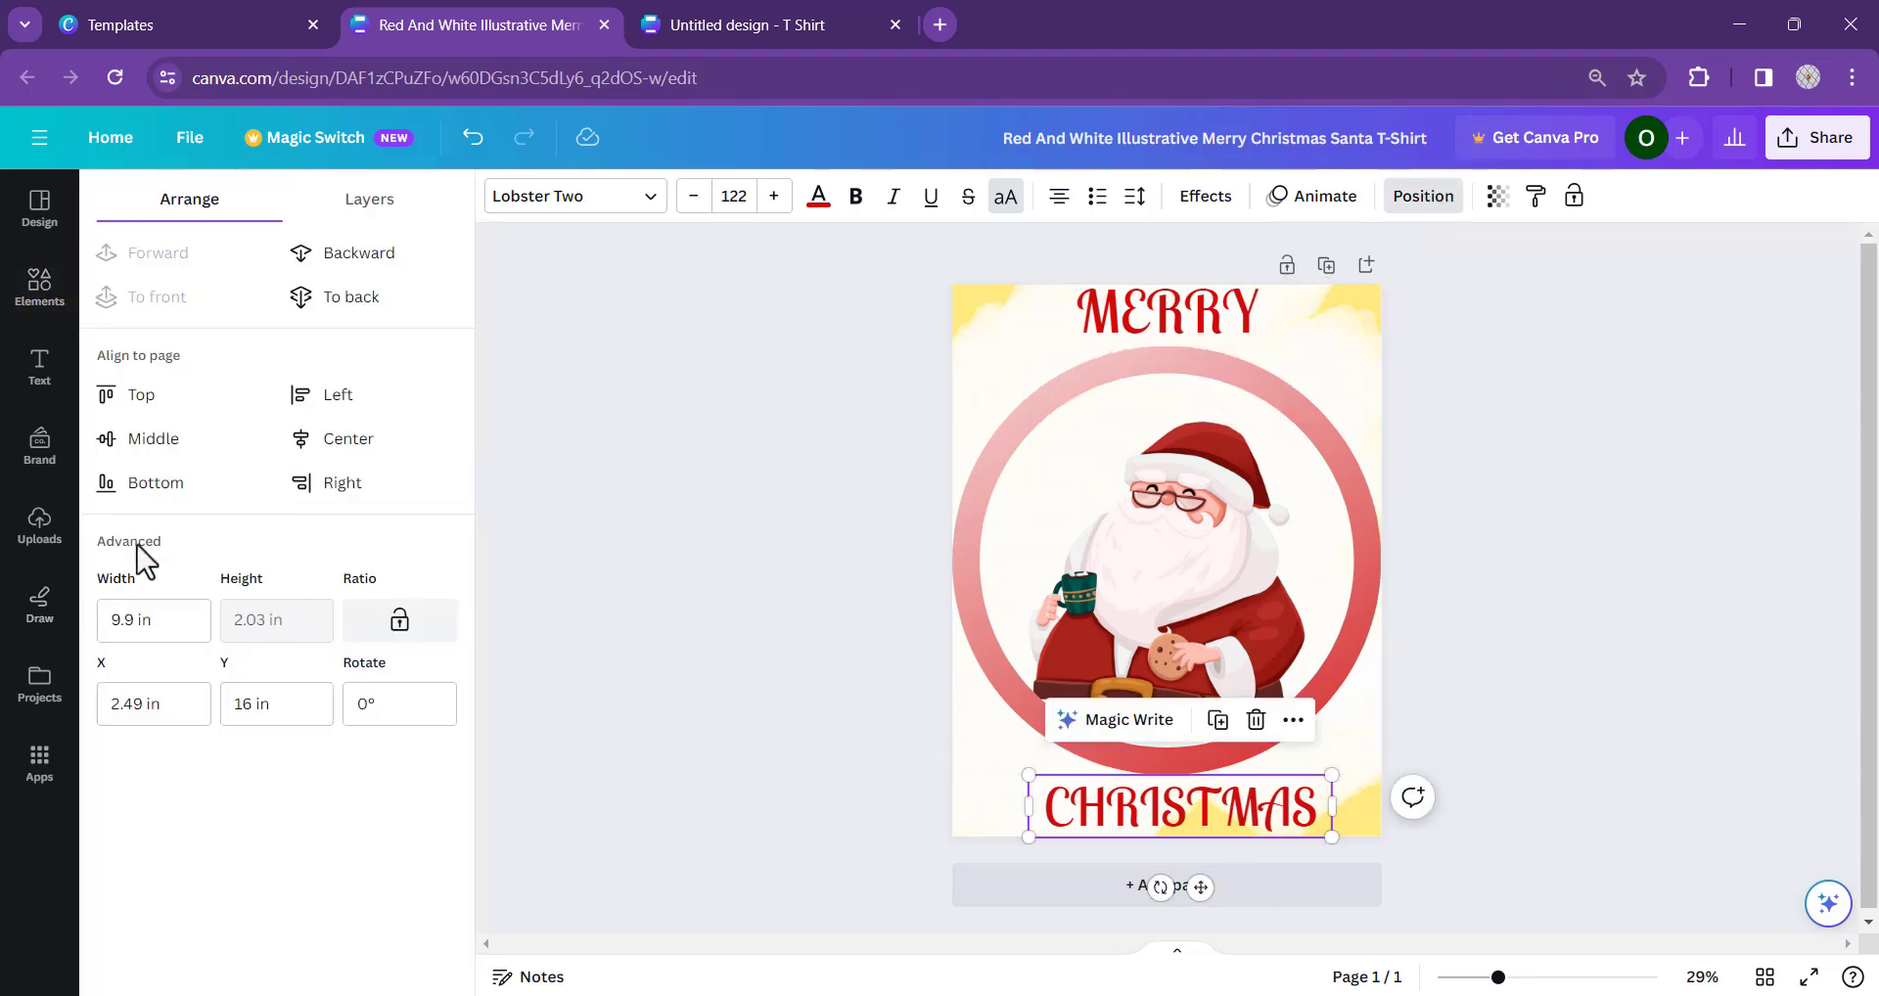
left_click(335, 452)
left_click(1508, 474)
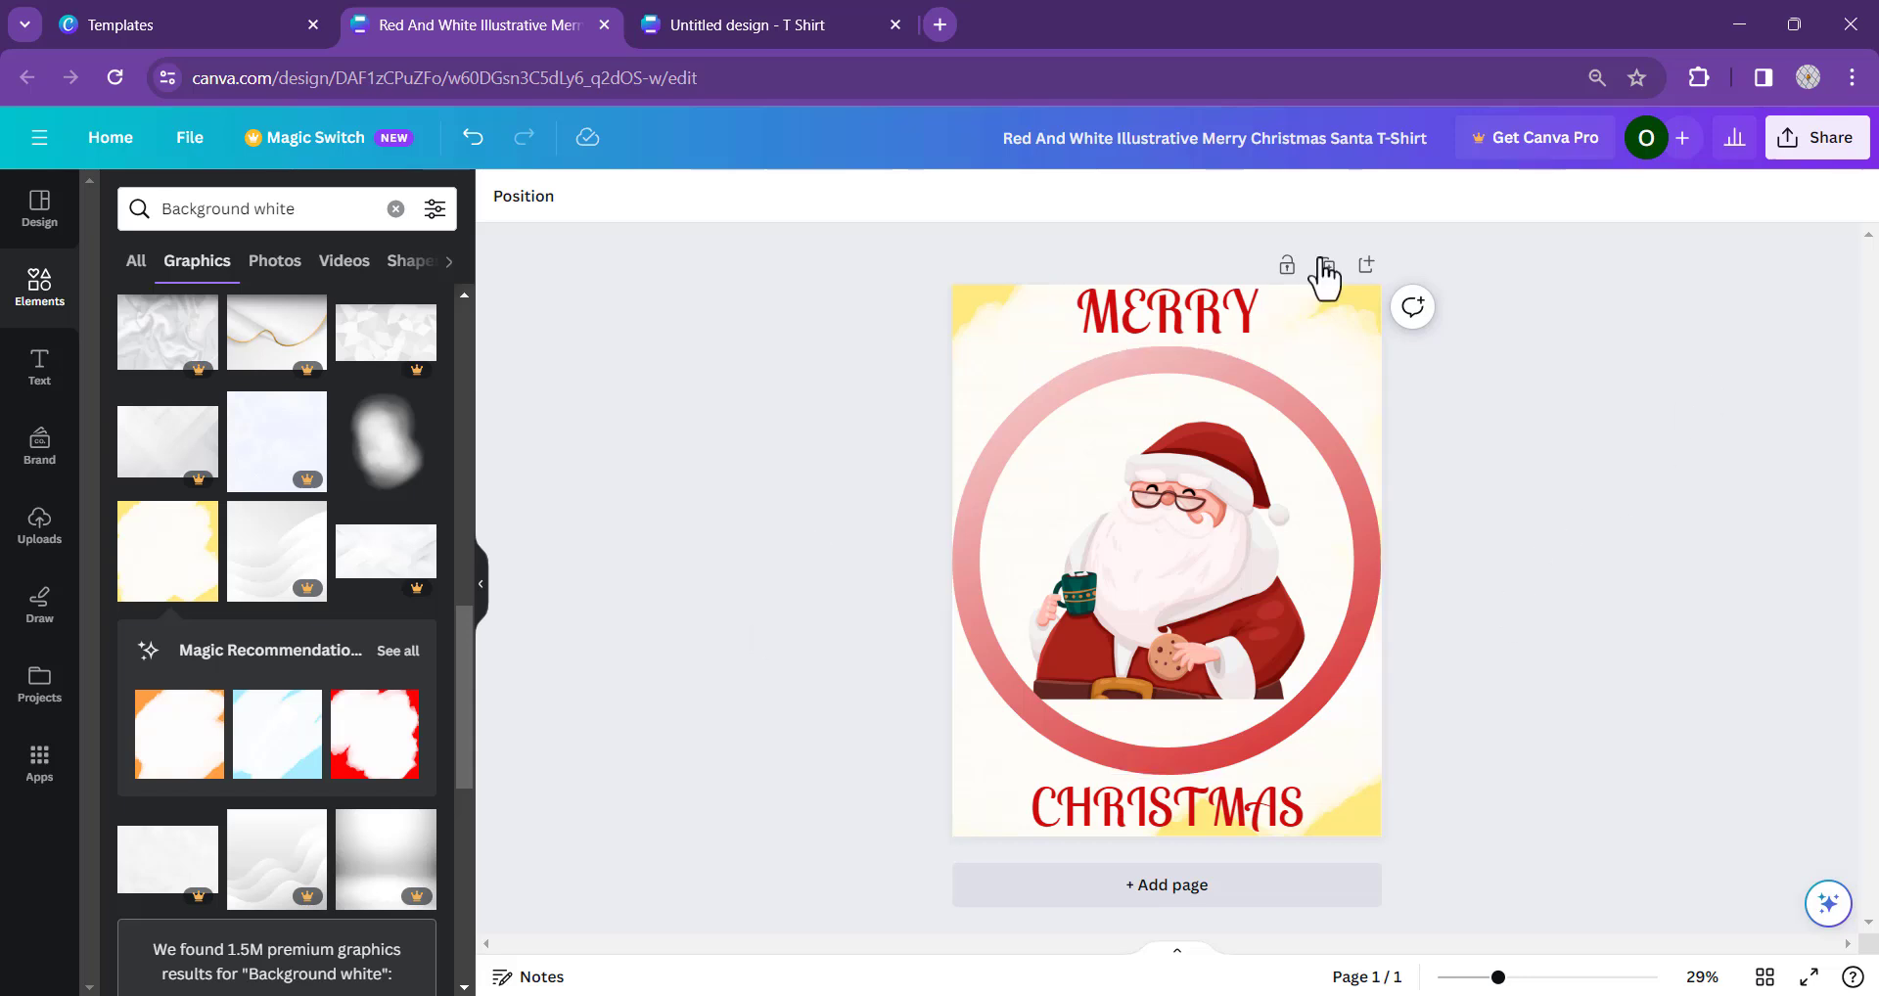
- Download the Santa T-shirt design as a PNG and view the downloaded image, closing it when done
left_click(1814, 147)
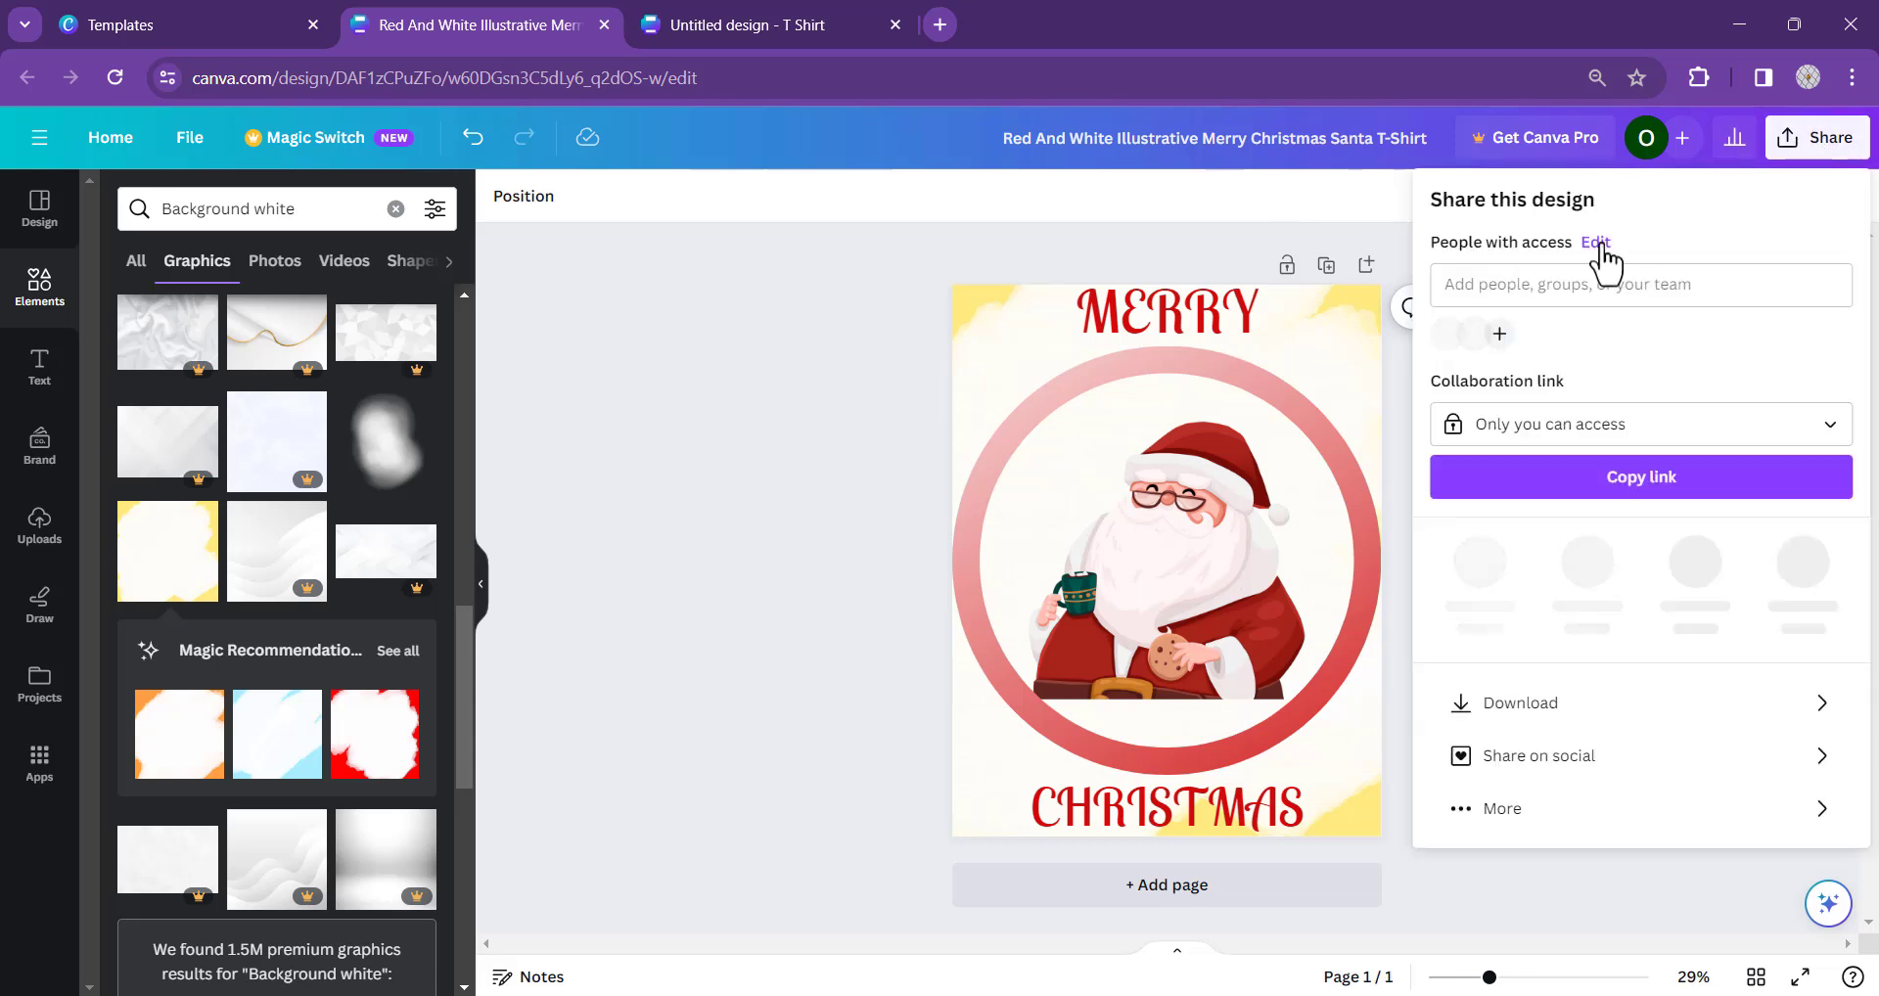
left_click(1539, 701)
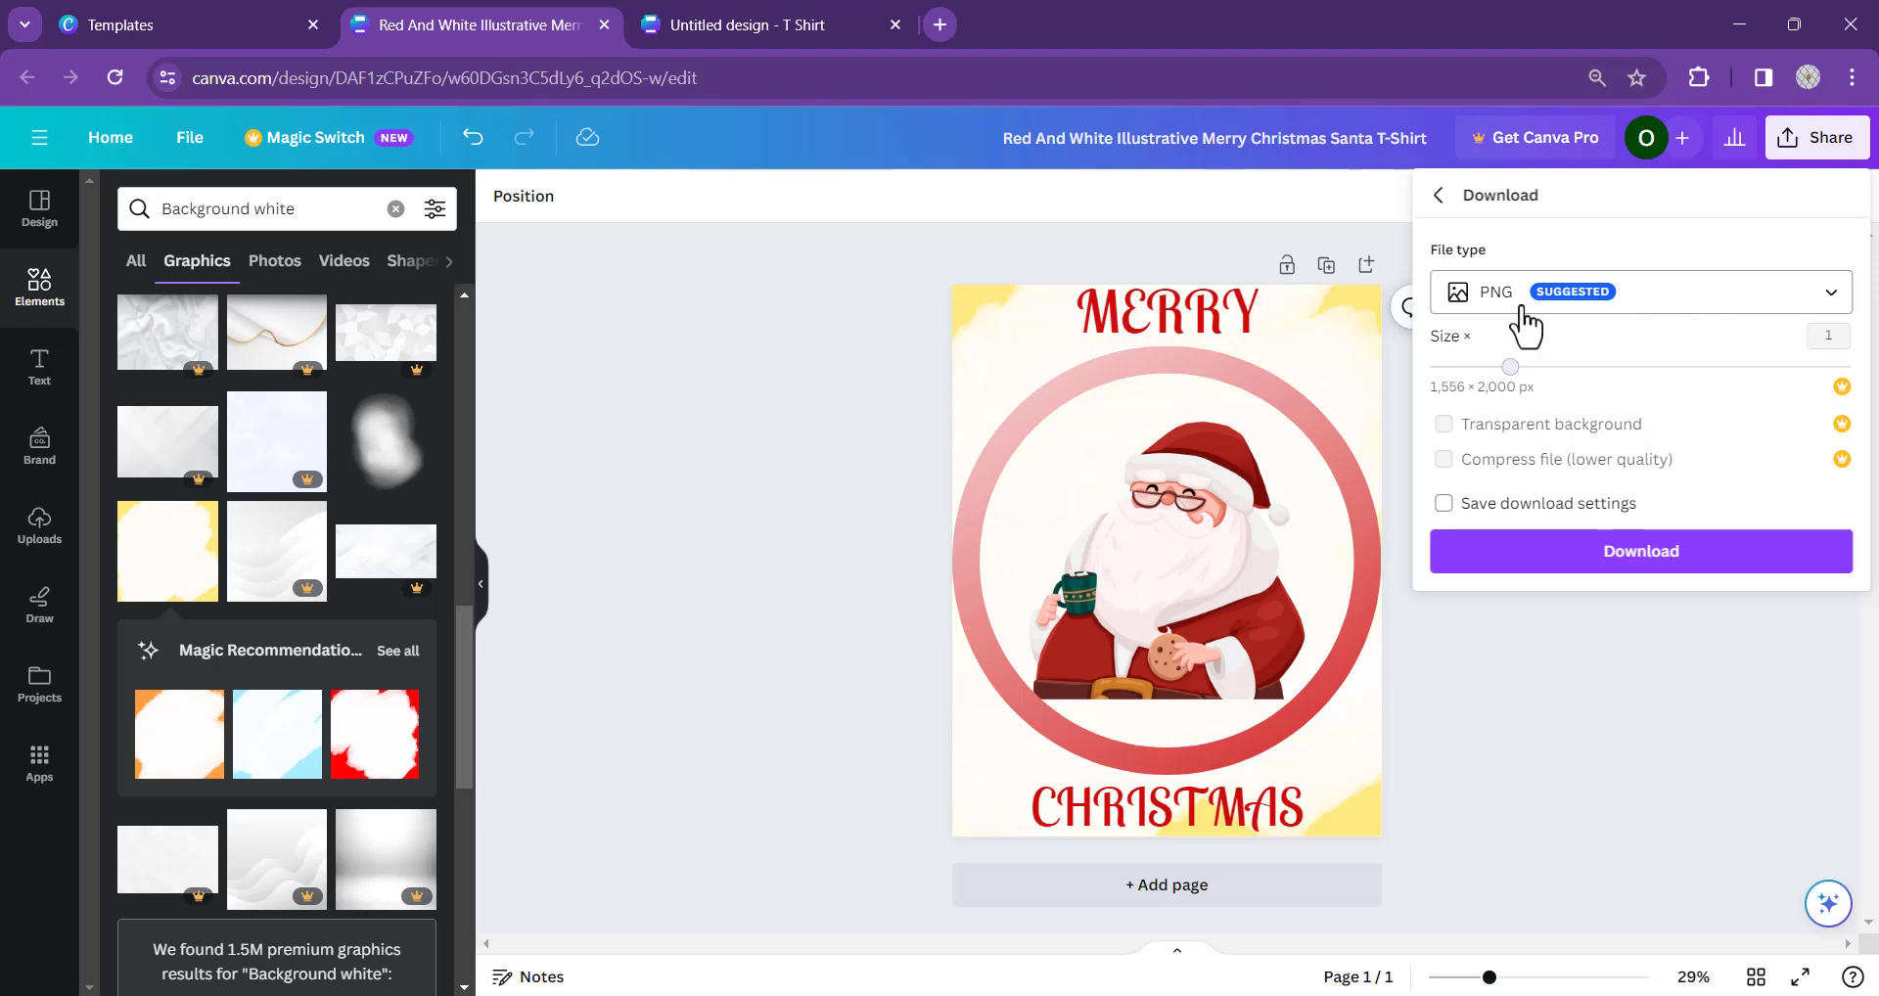
left_click(1563, 555)
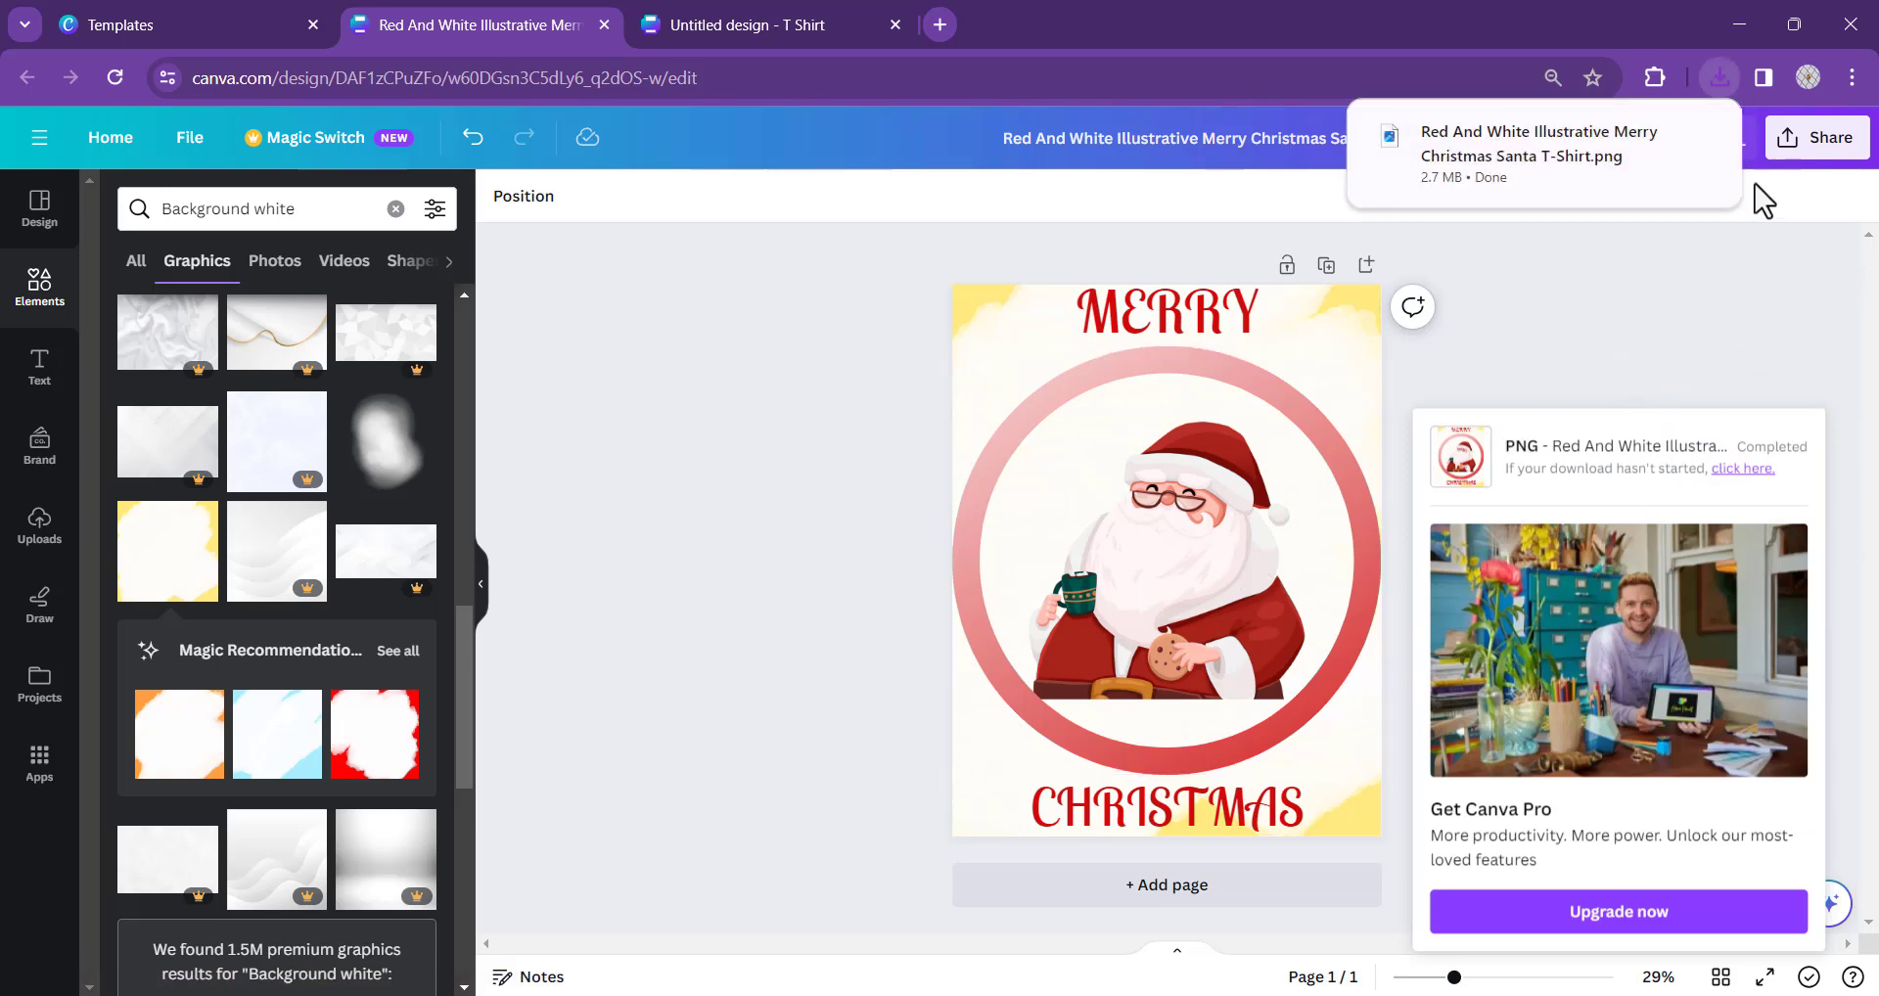
left_click(1474, 145)
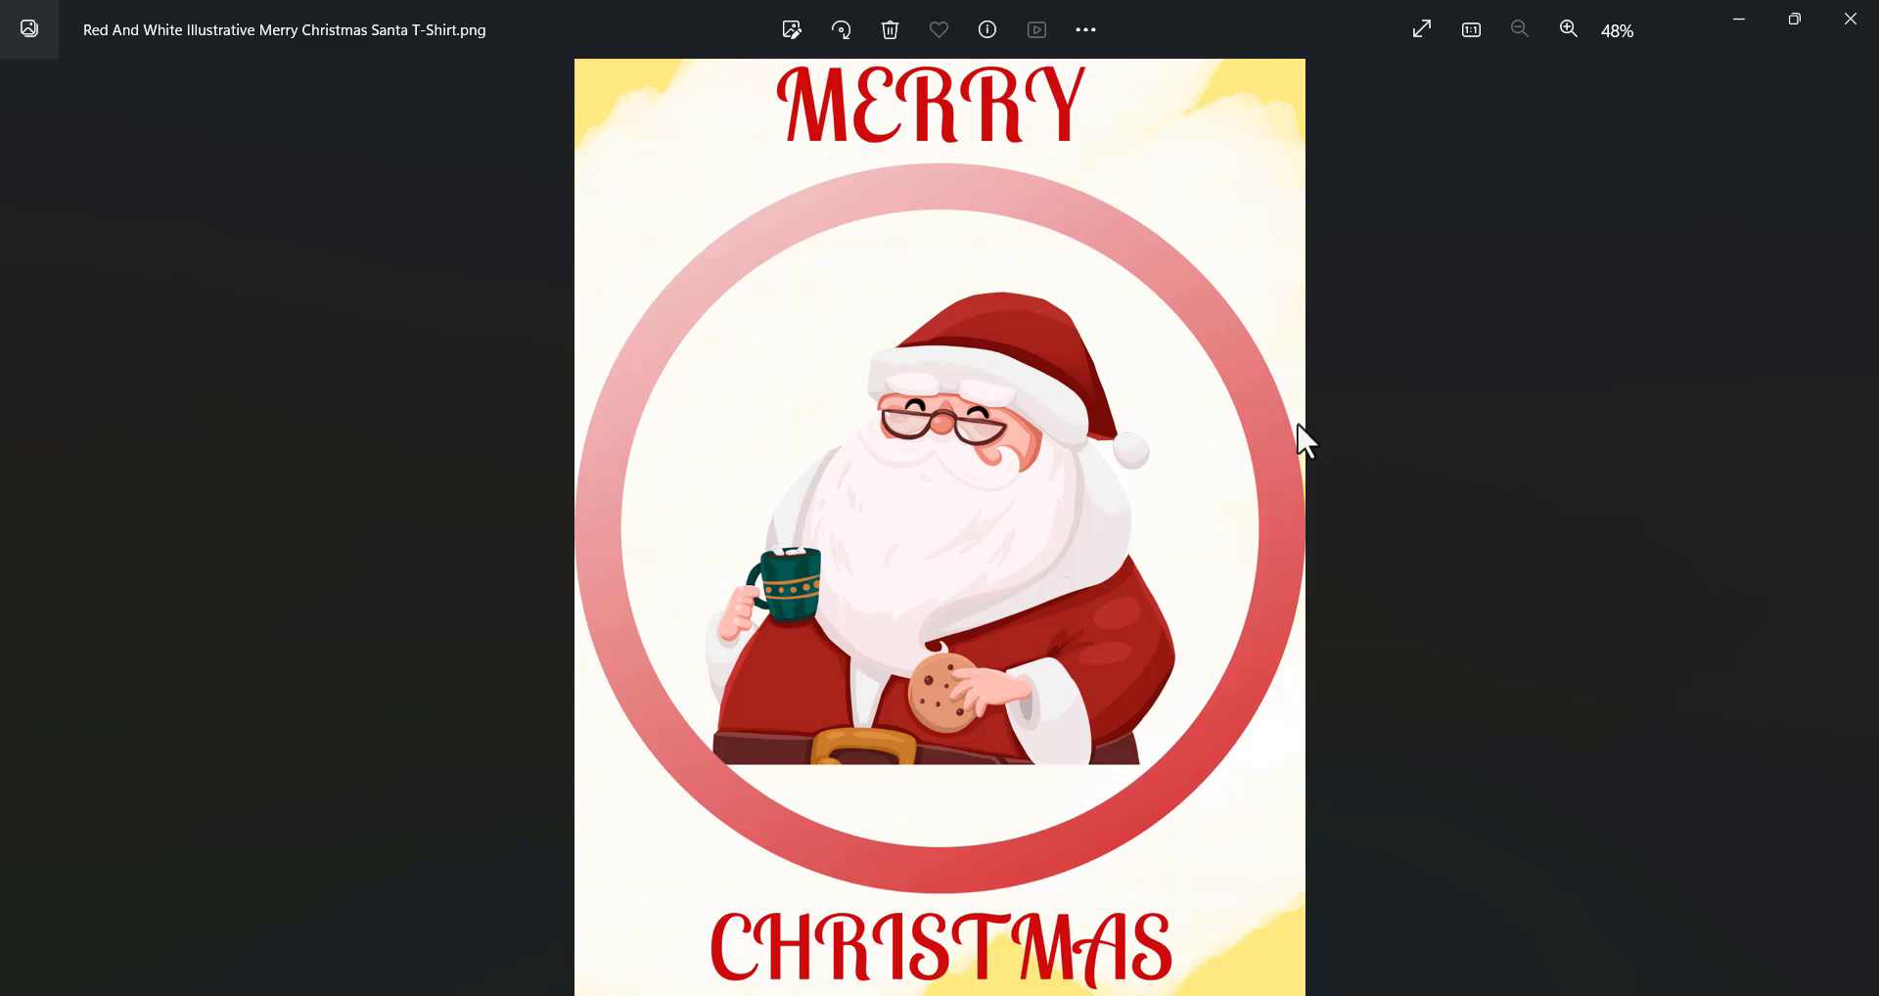
left_click(1858, 11)
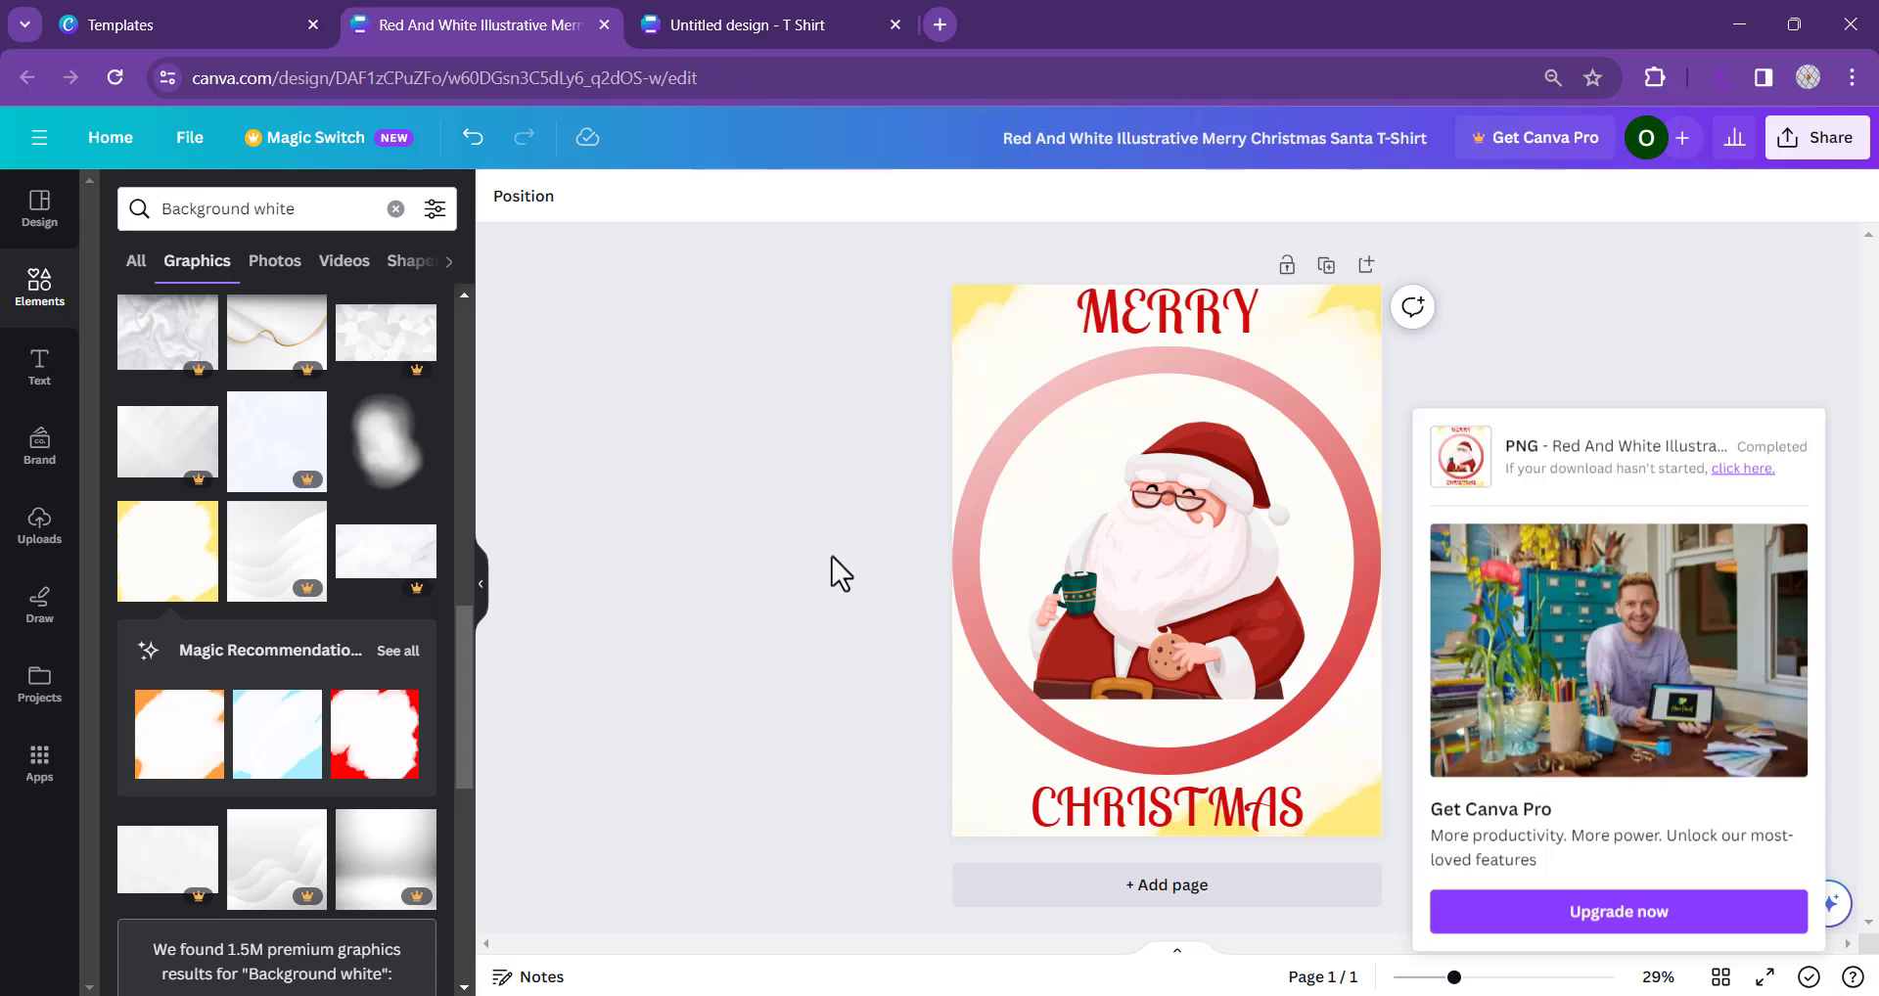
- Switch to the untitled T-shirt design, search the templates for "christmas t-shirt design" and look through the results
left_click(755, 10)
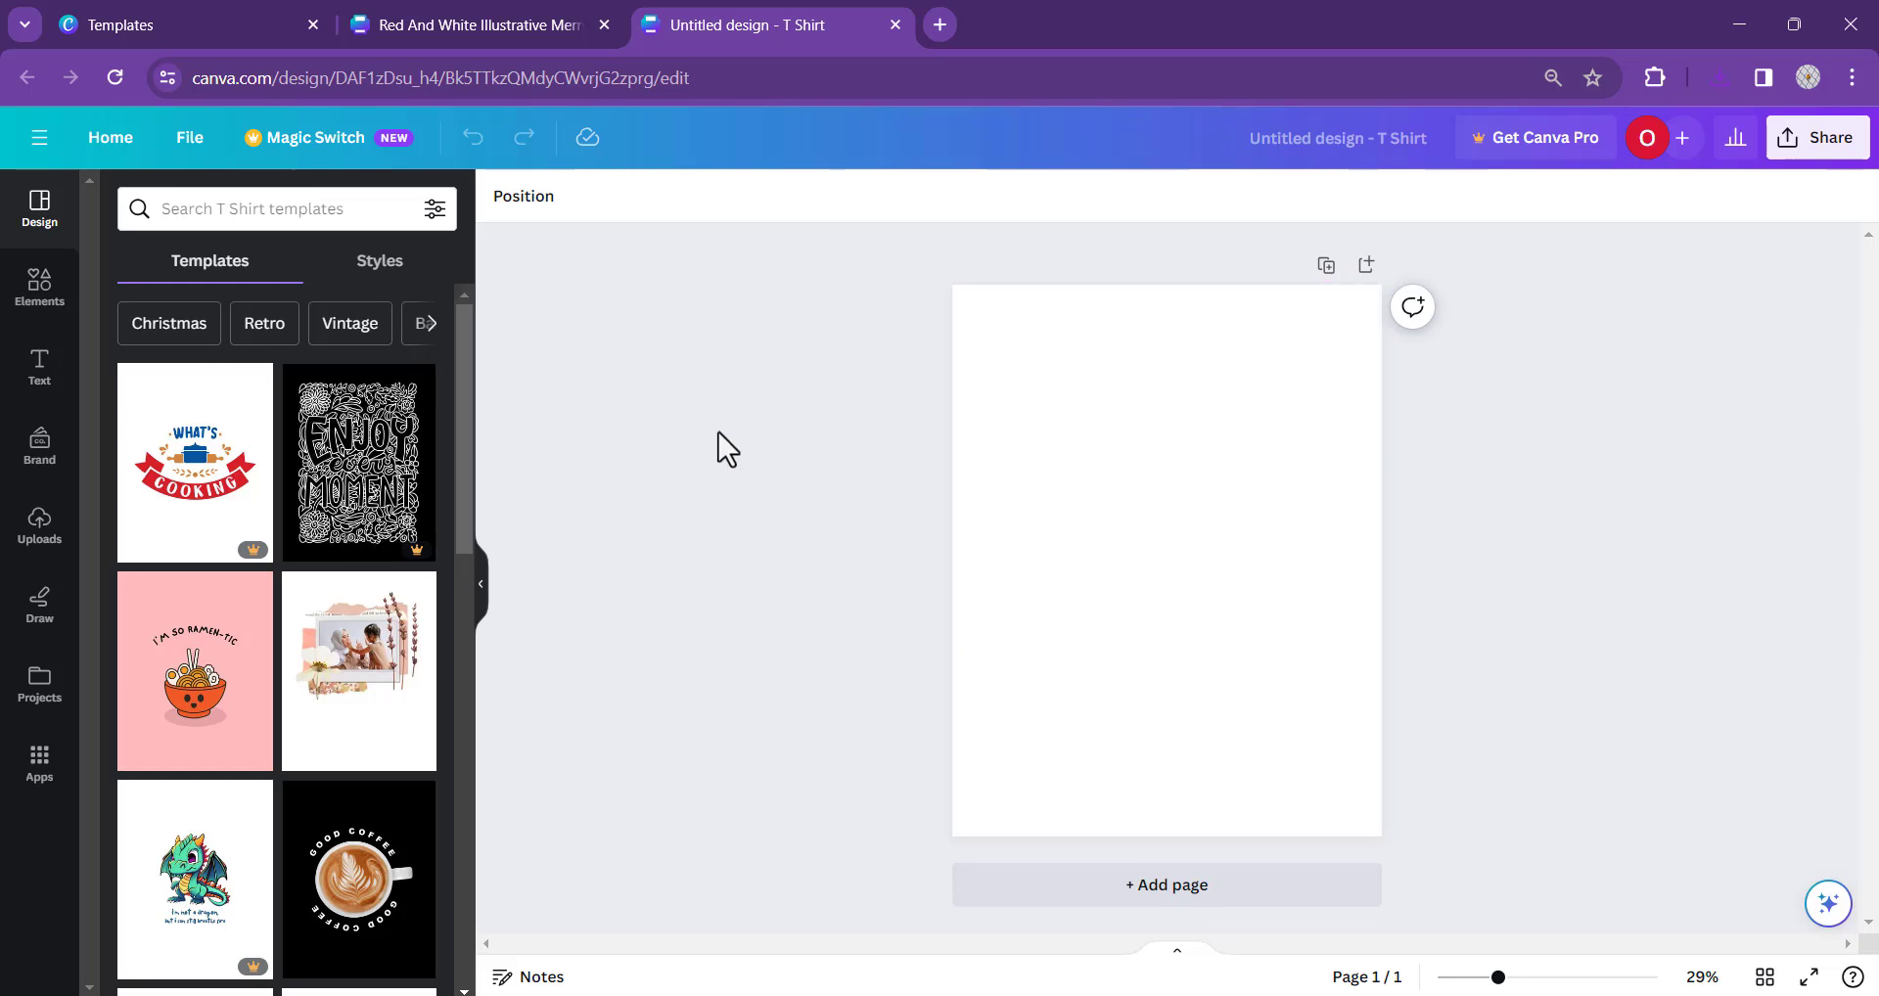
left_click(205, 209)
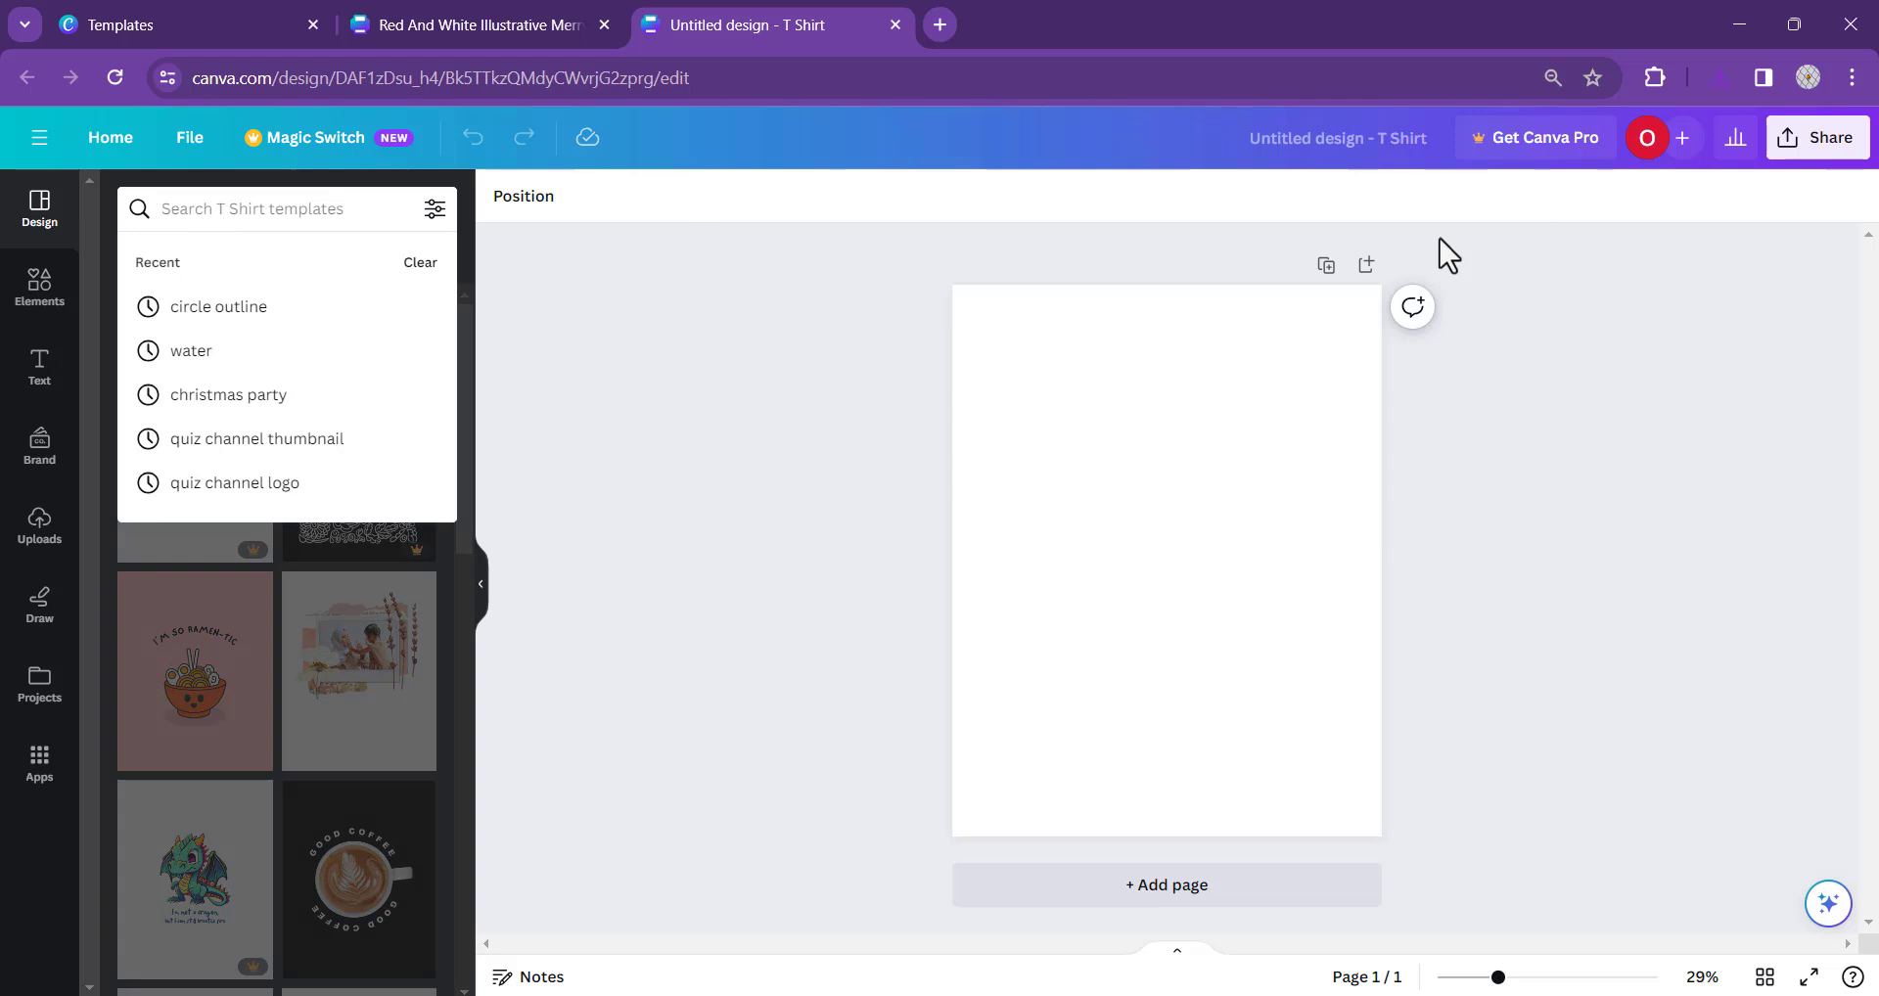
type("christmas")
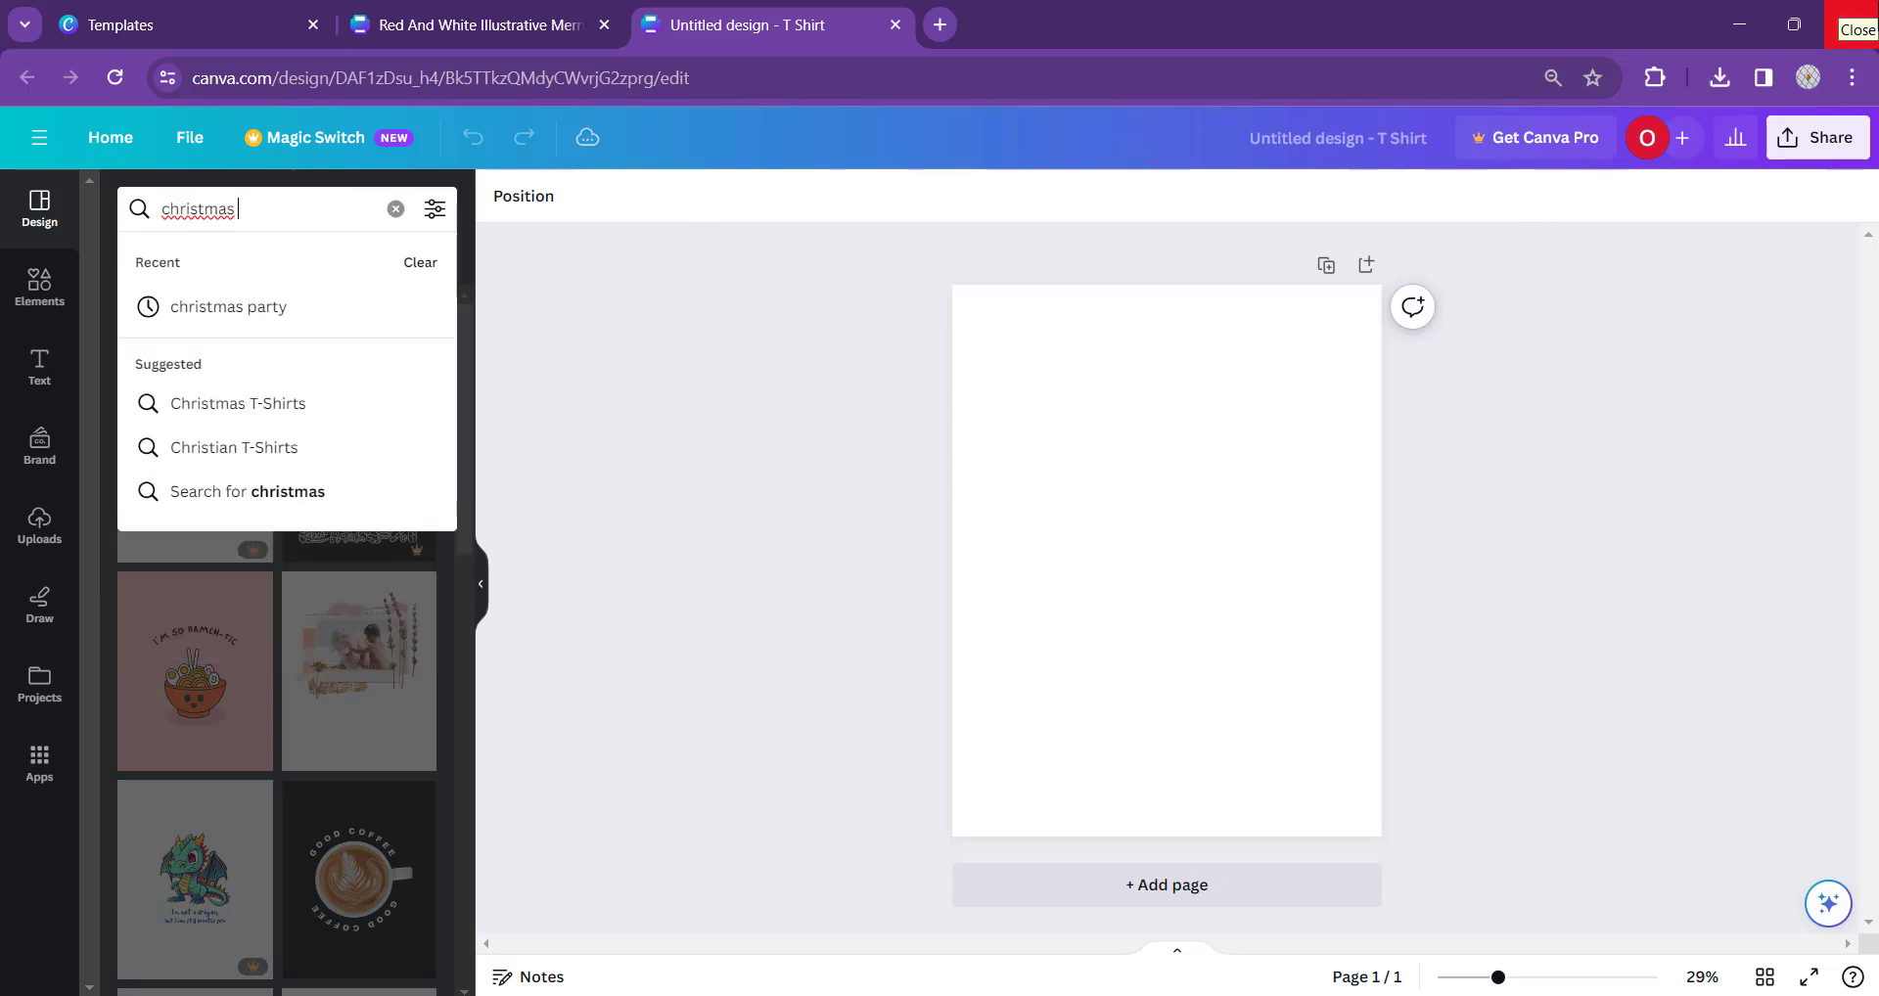
type(" t")
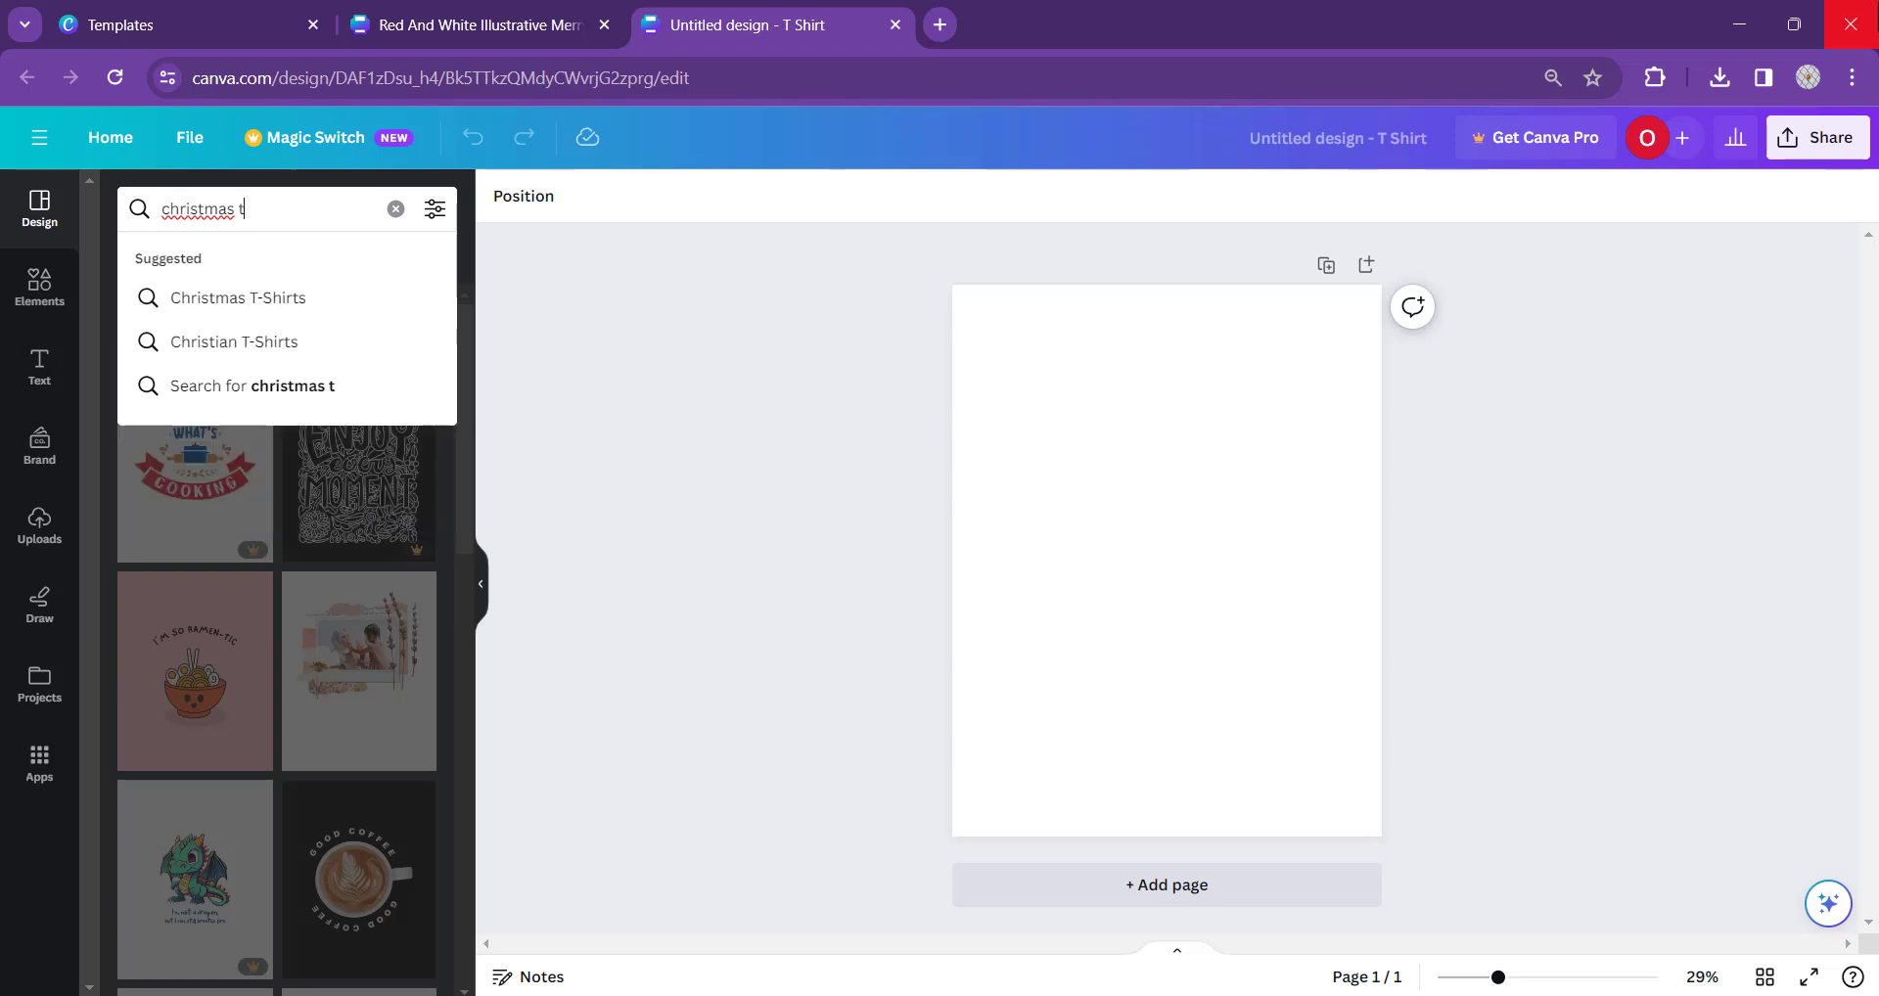
type("-shirt design")
key("Return")
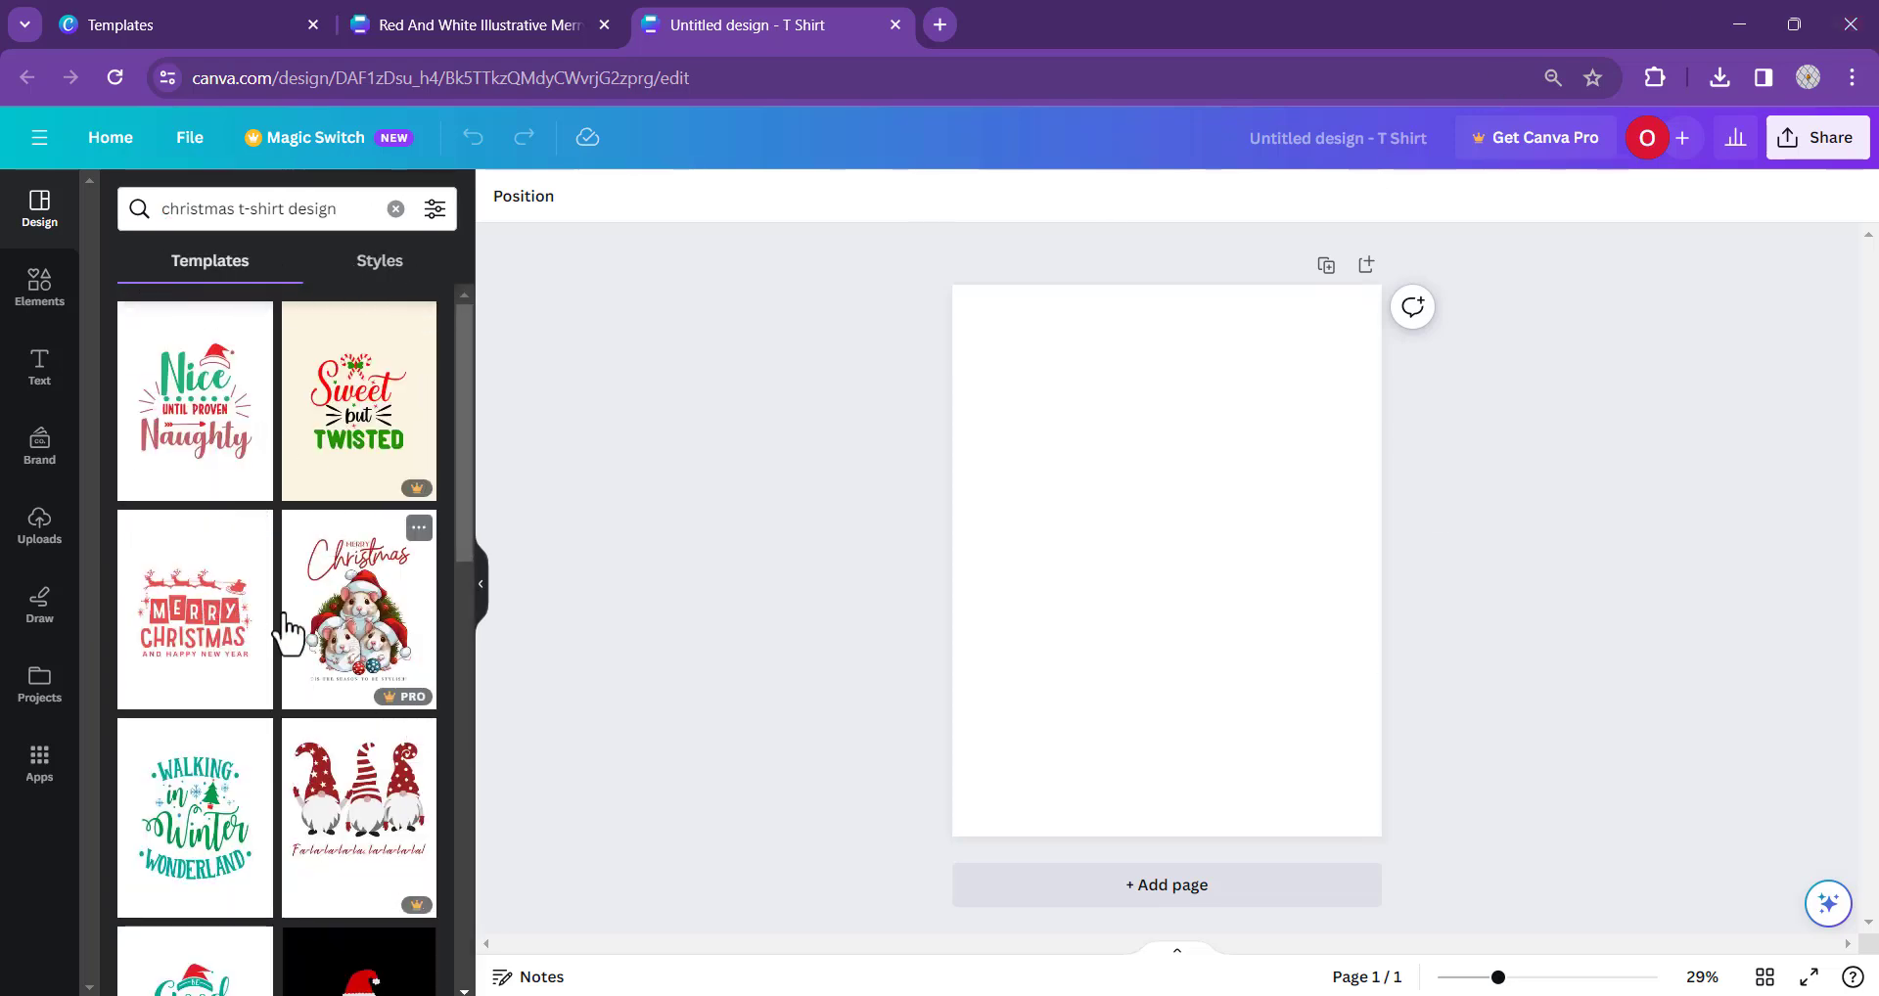
scroll(284, 616, "down", 5)
scroll(259, 577, "down", 3)
scroll(253, 582, "up", 3)
scroll(252, 584, "down", 3)
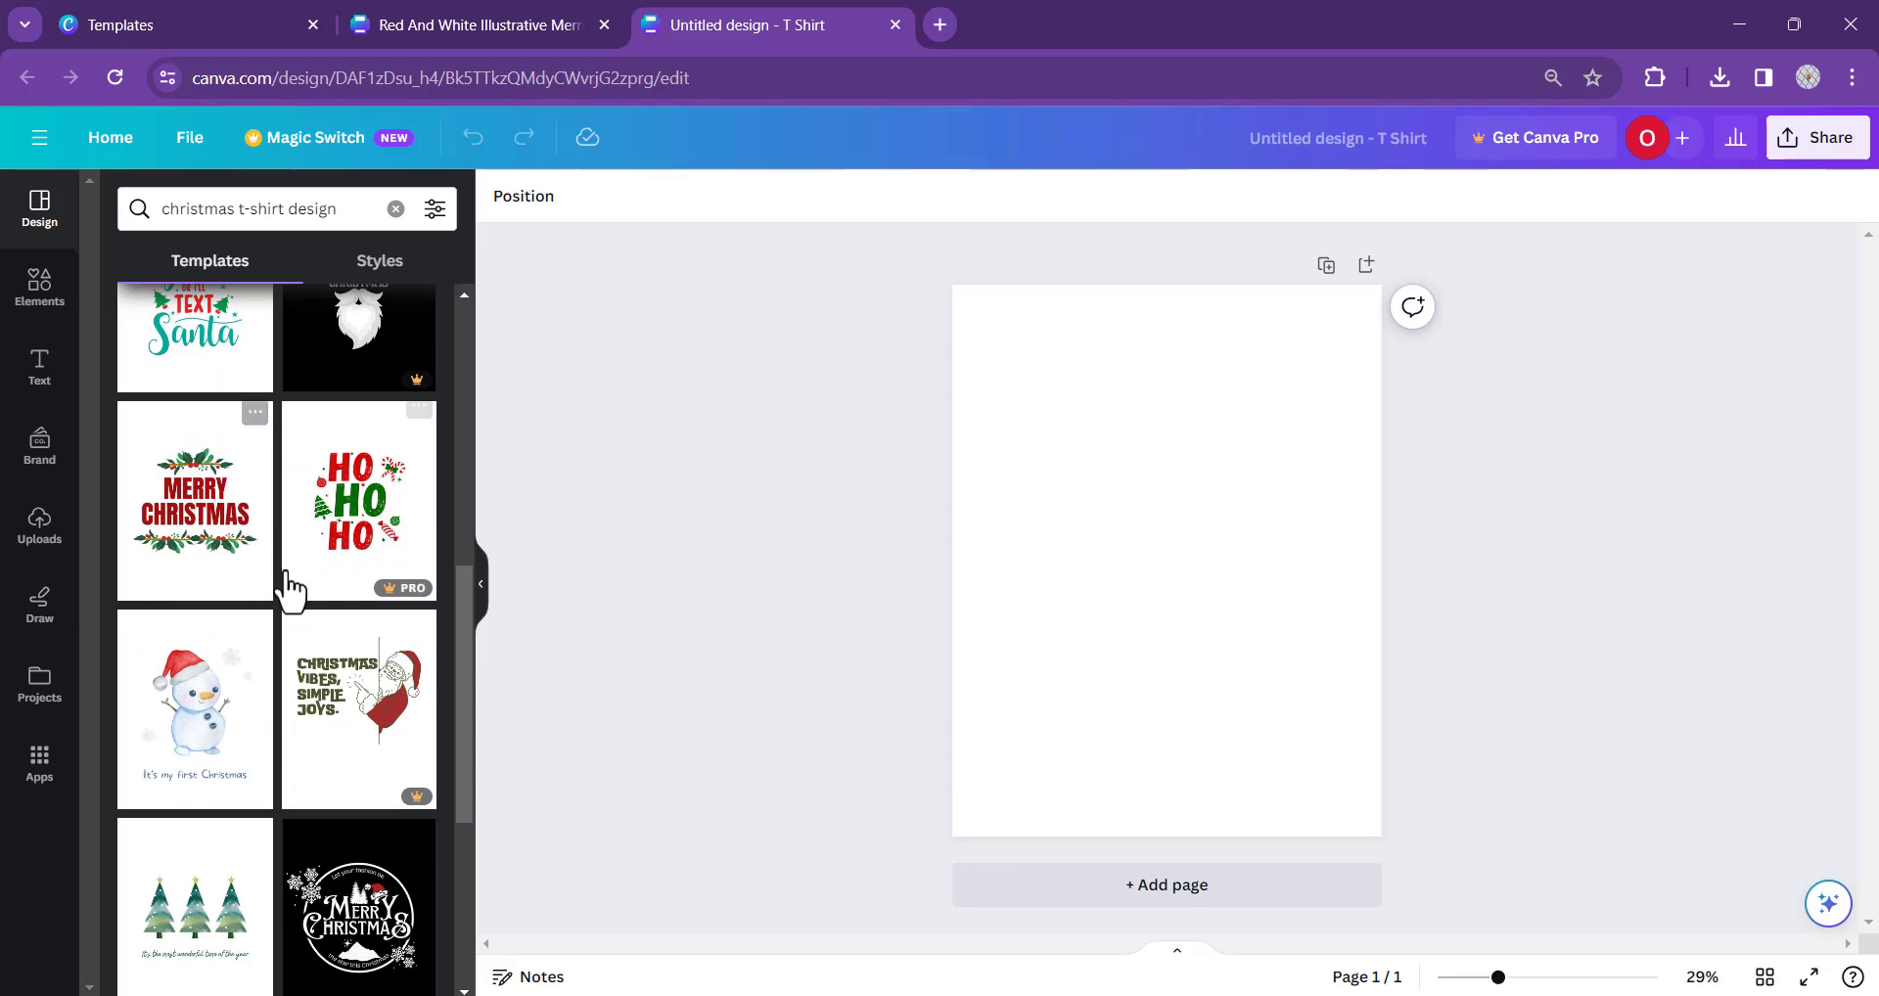
scroll(293, 587, "down", 2)
scroll(323, 607, "up", 10)
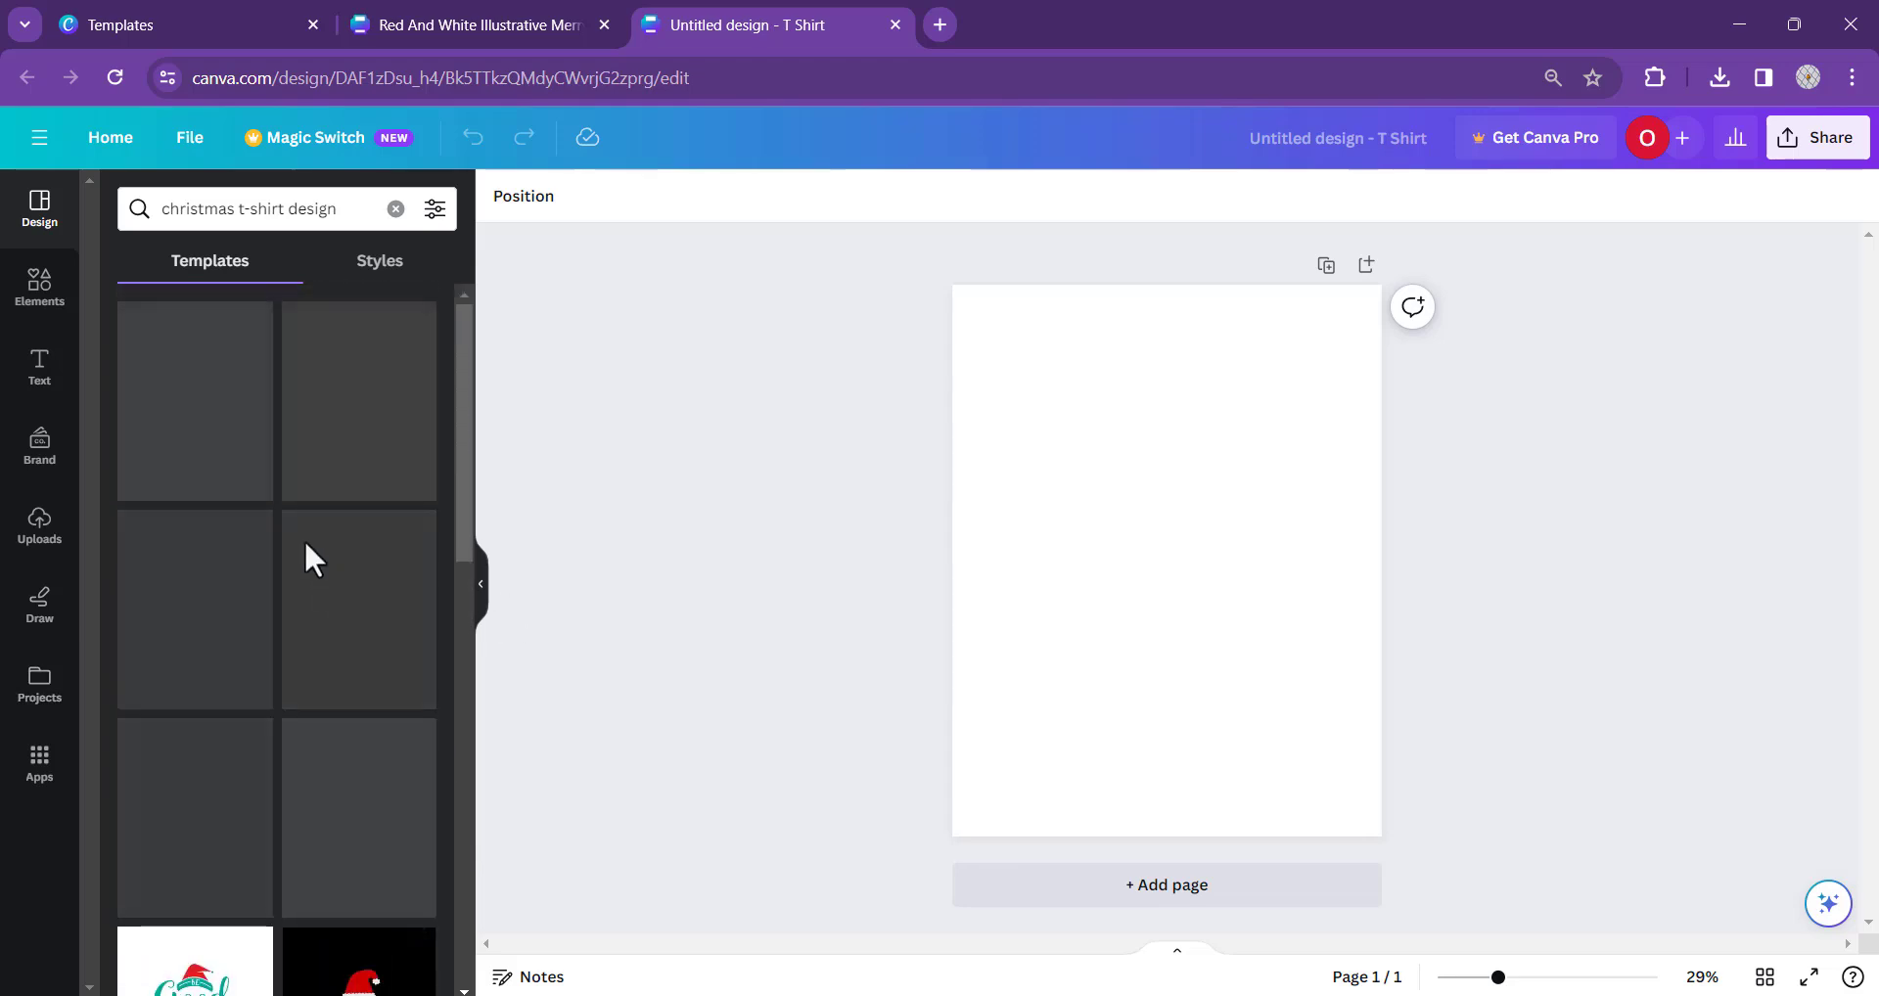
- Add a heading reading "Merry Christmas" split over two lines and move it slightly up on the blank page
left_click(41, 286)
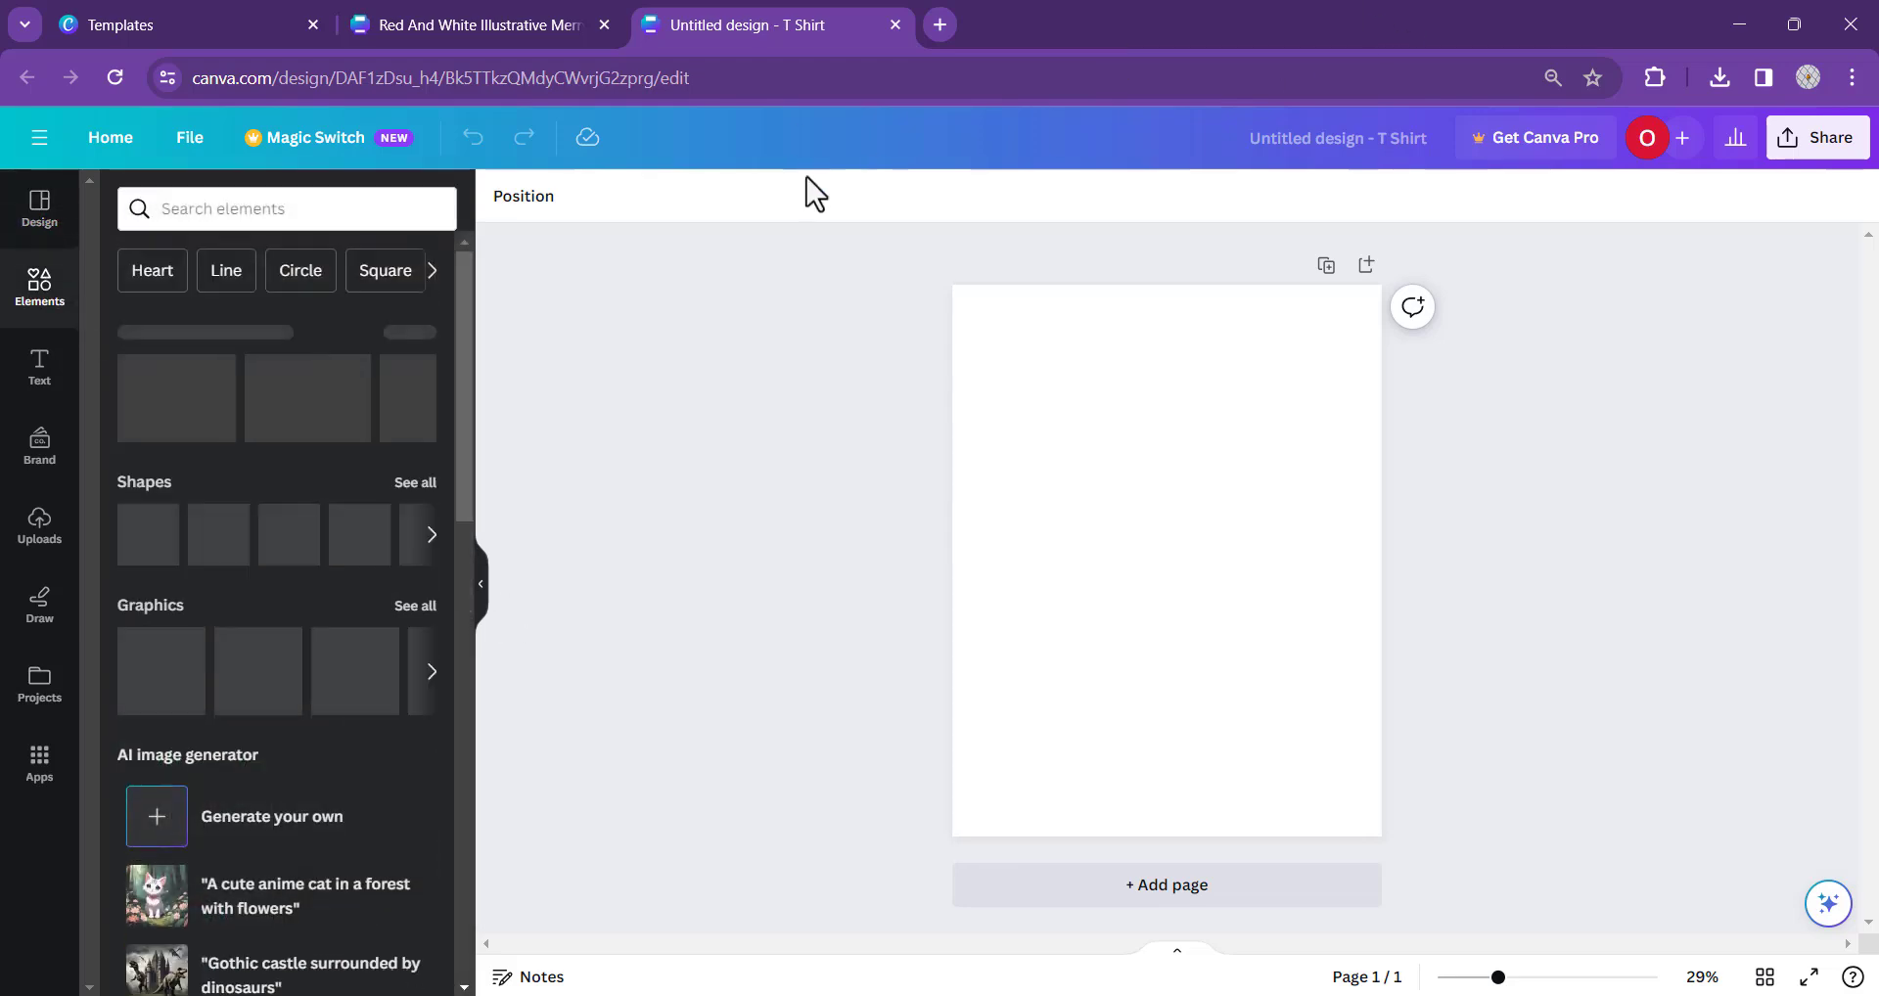
left_click(38, 370)
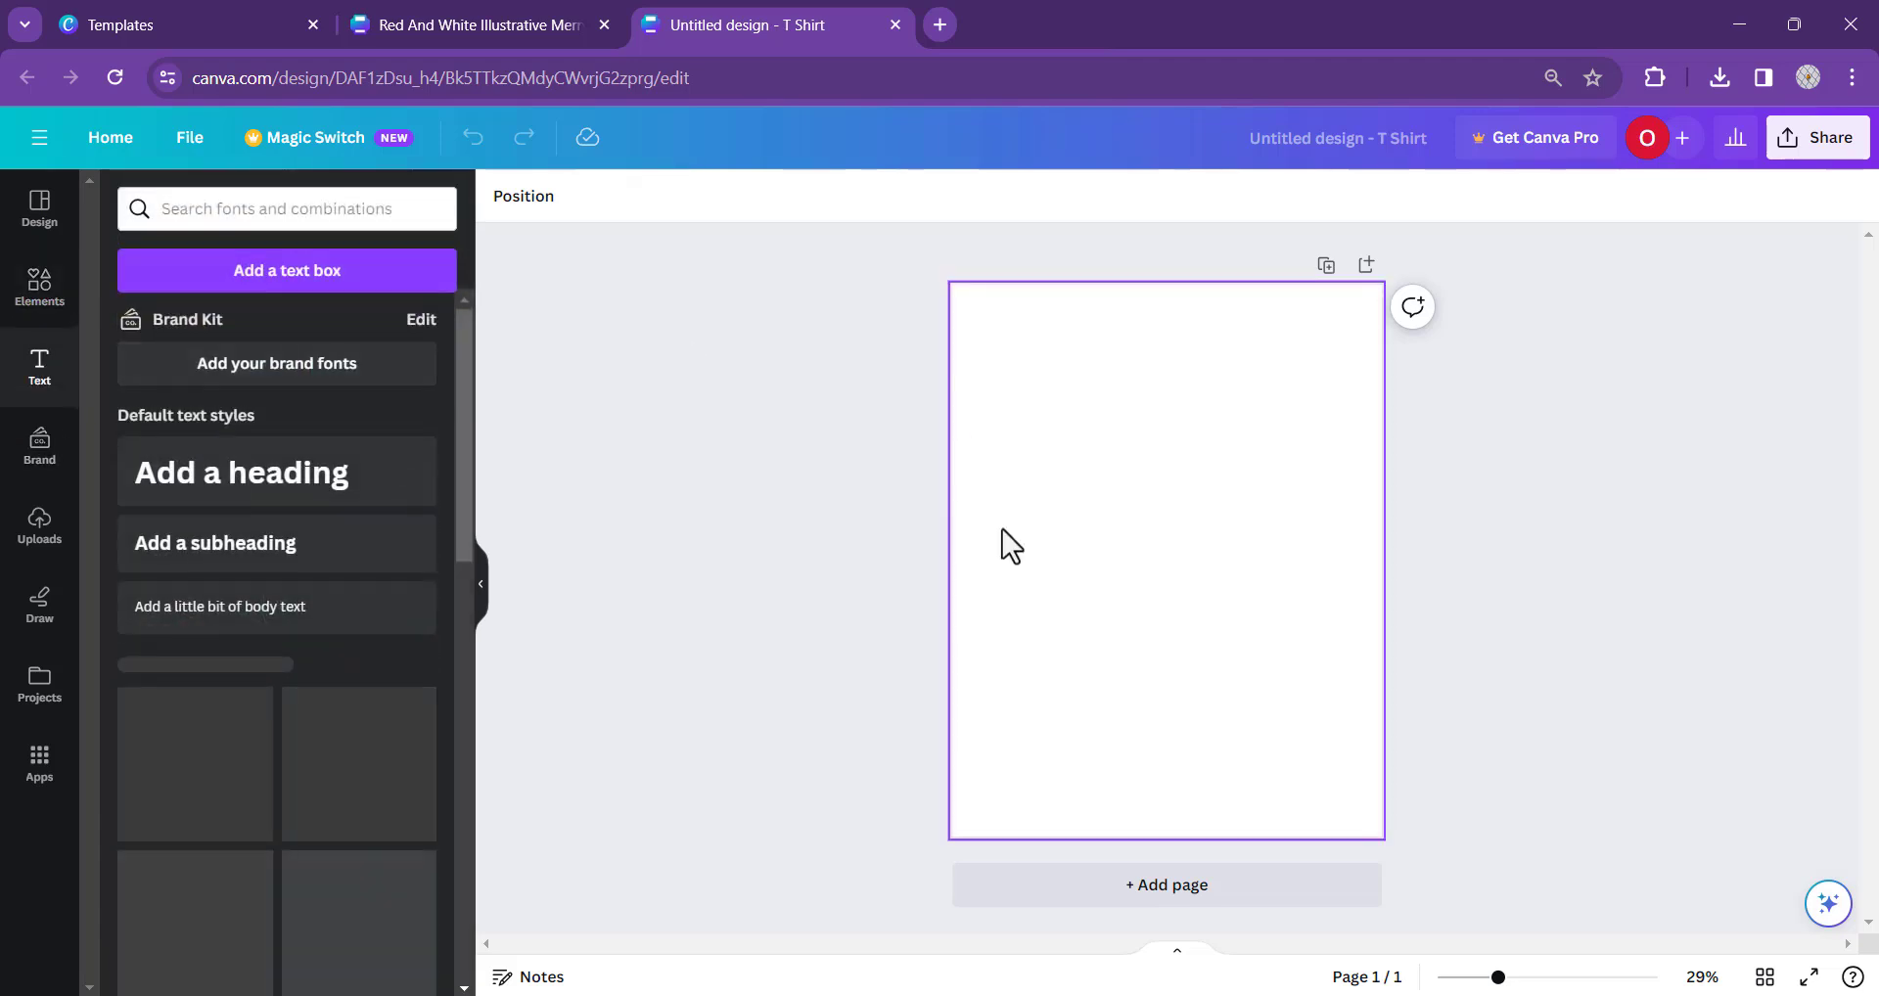
left_click(344, 479)
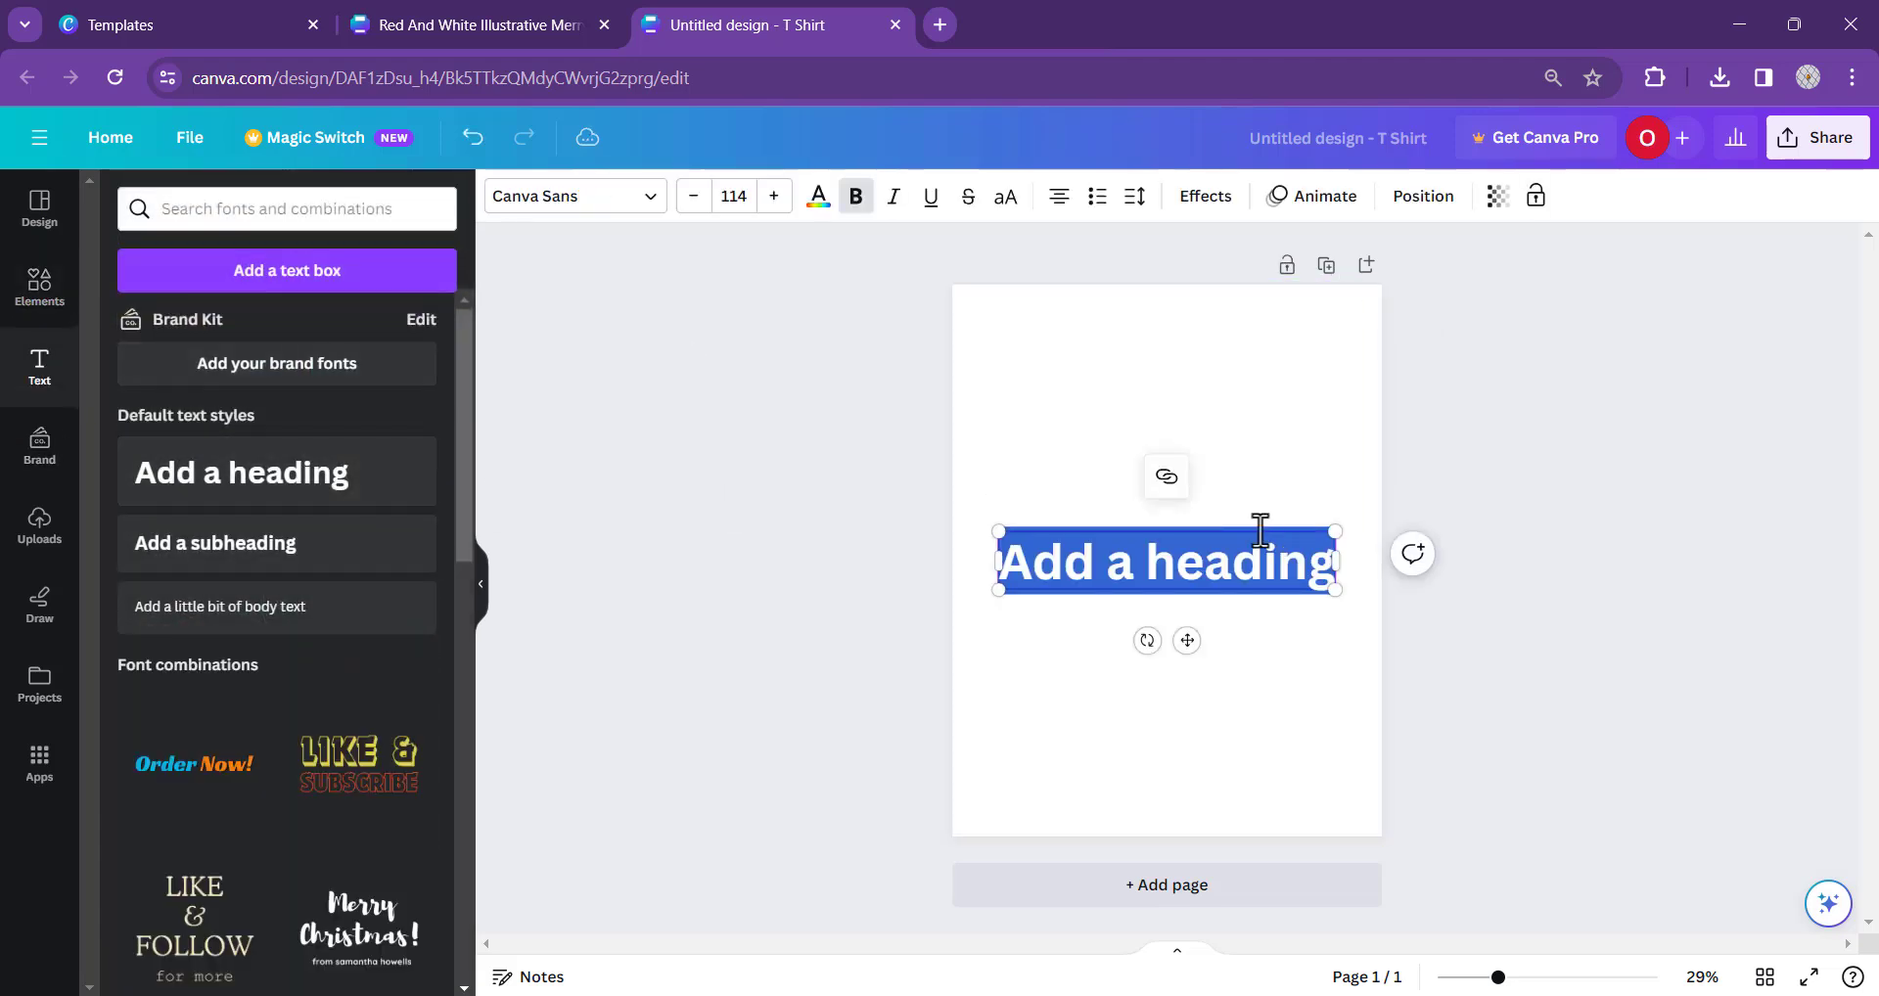
type("Meryy")
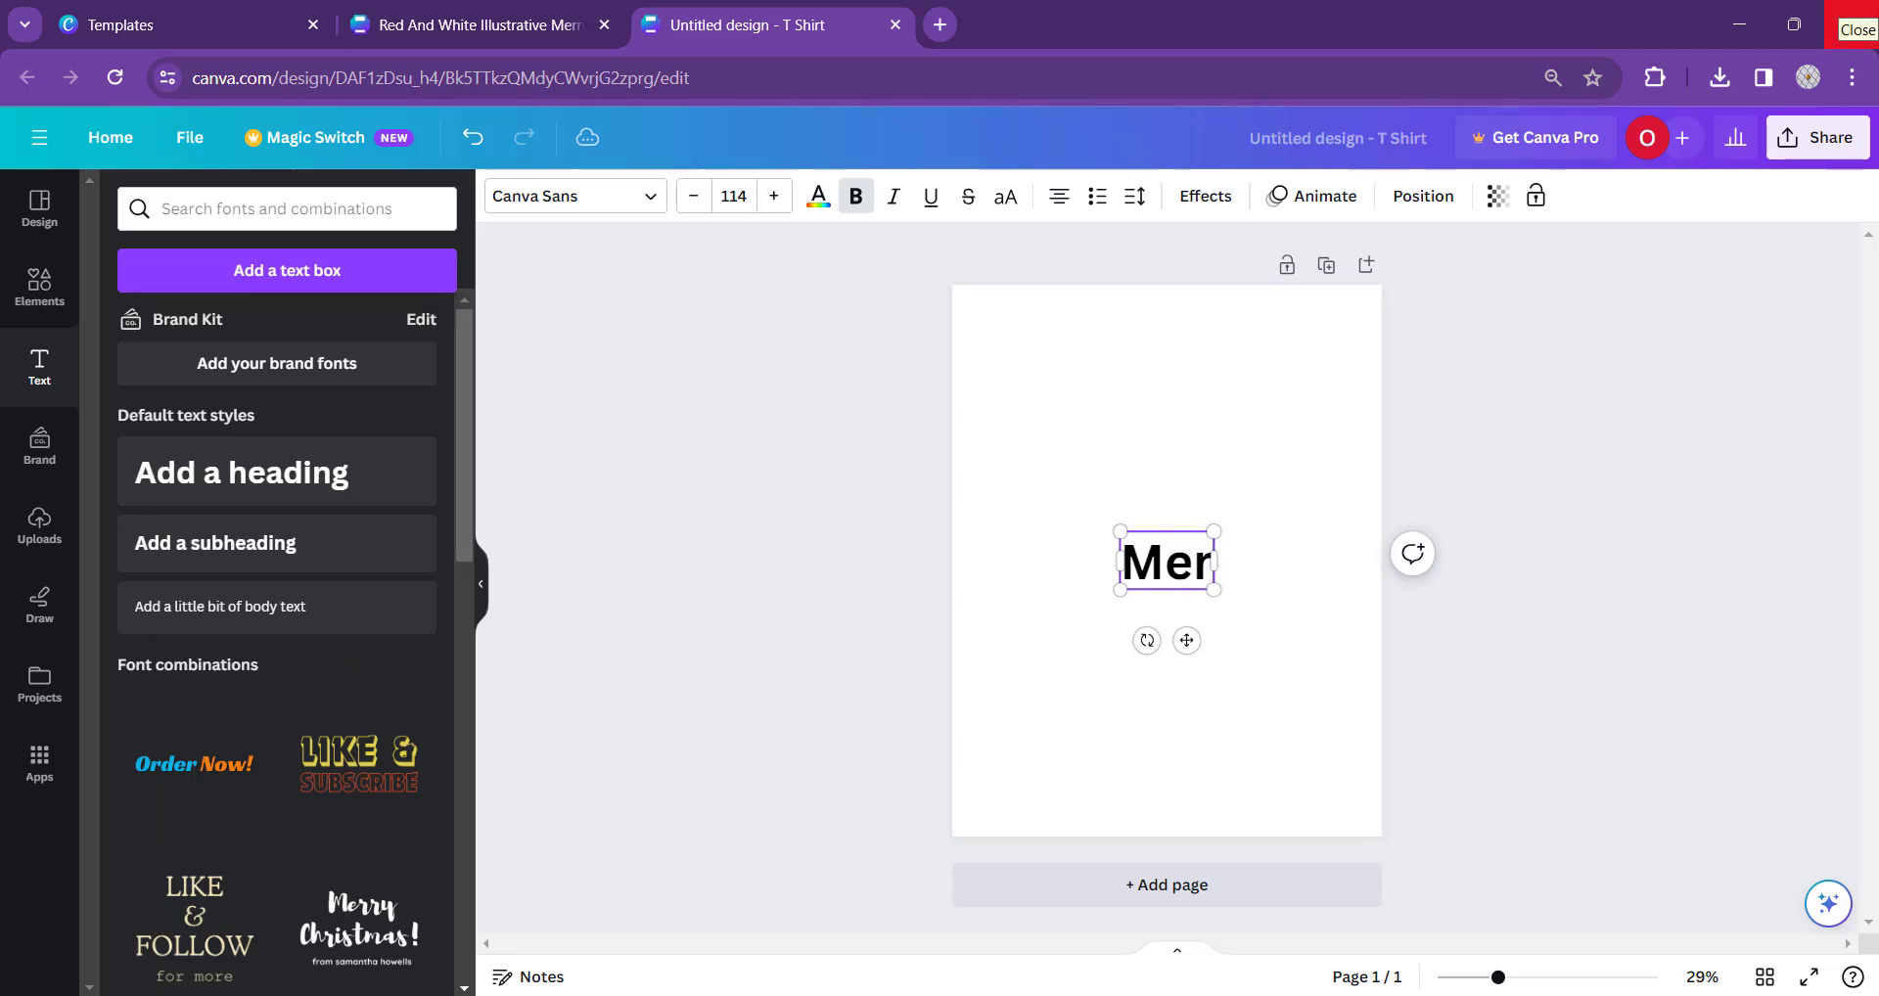
key("BackSpace")
key("BackSpace")
key("BackSpace")
type("rry")
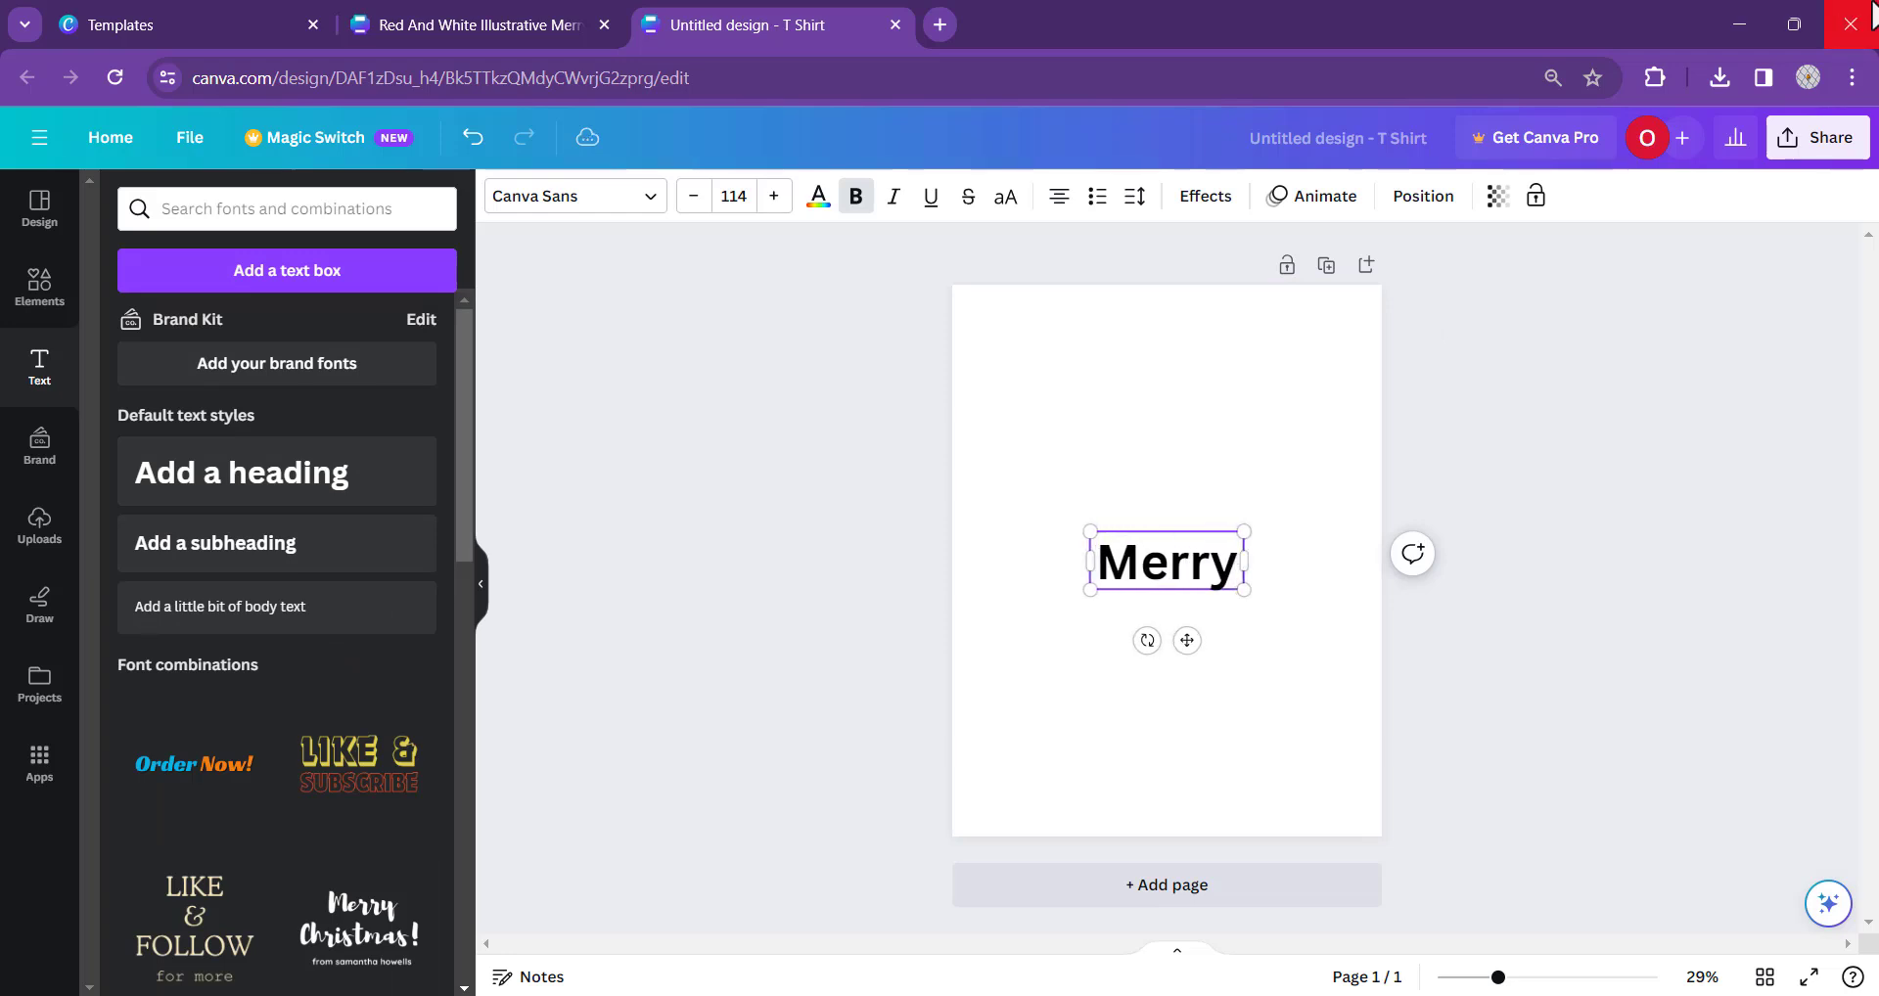
type(" Chris")
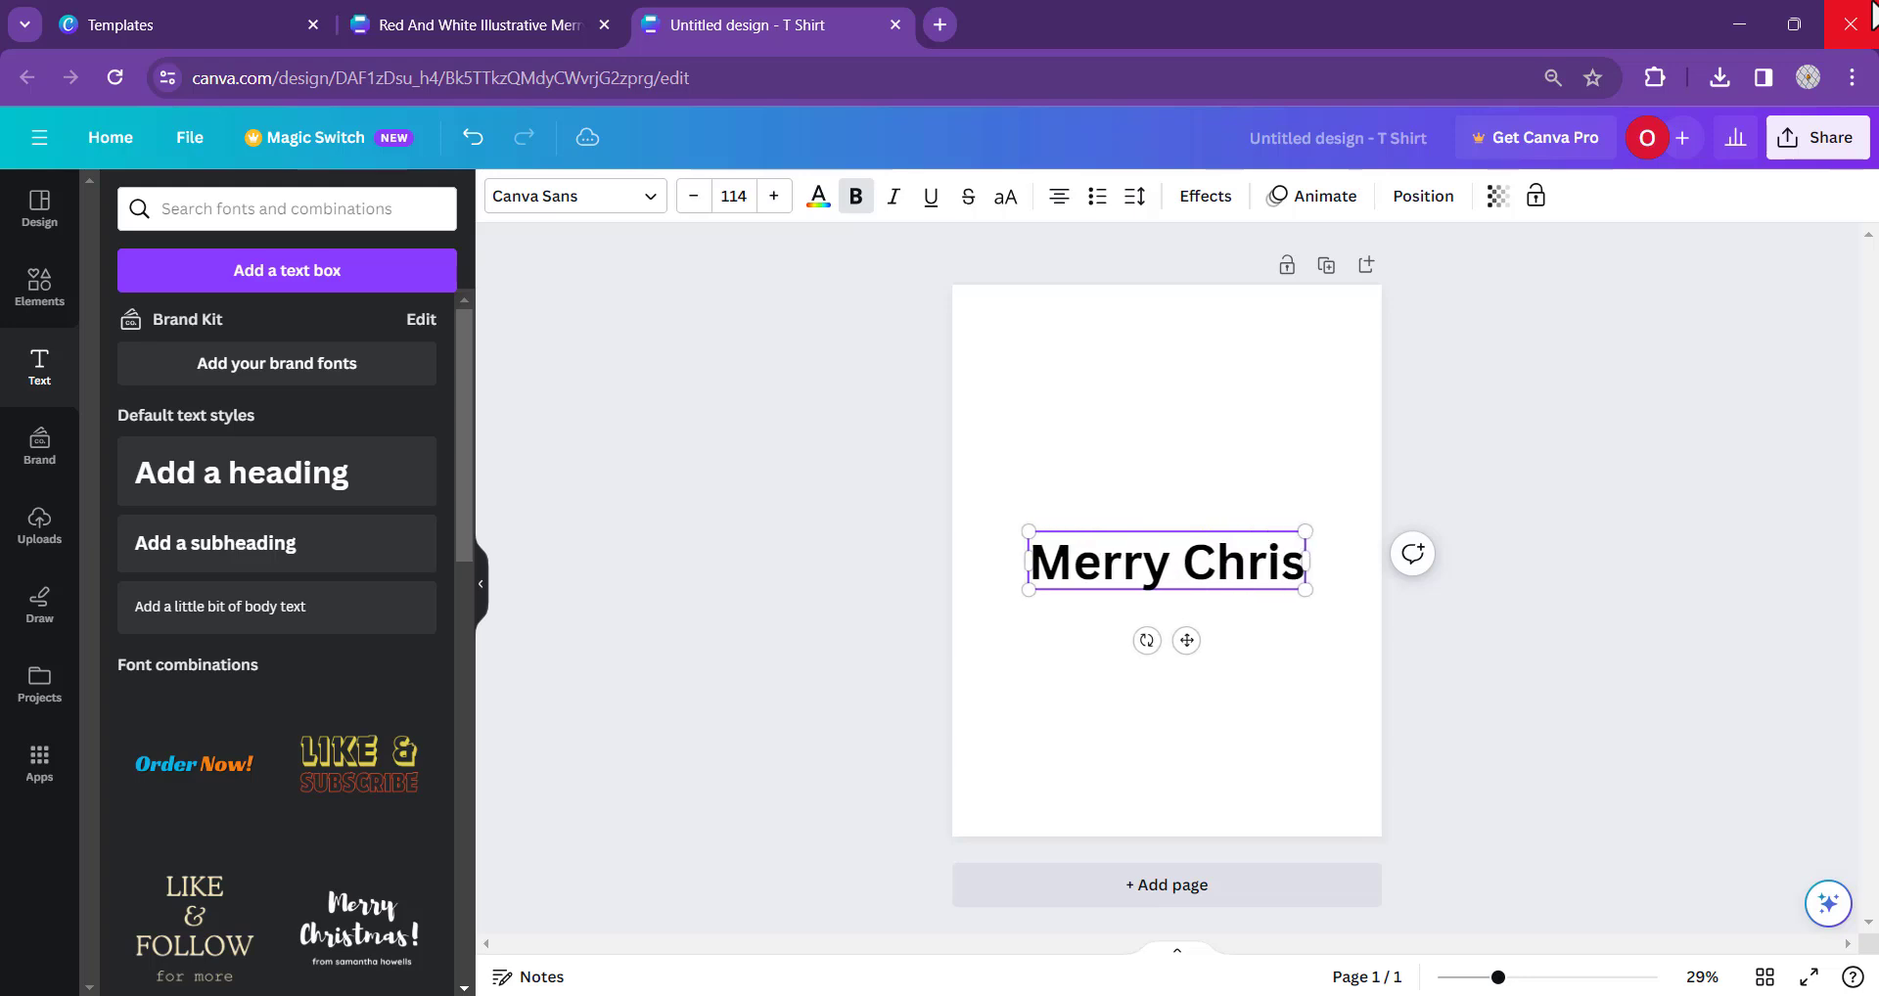
type("tmas")
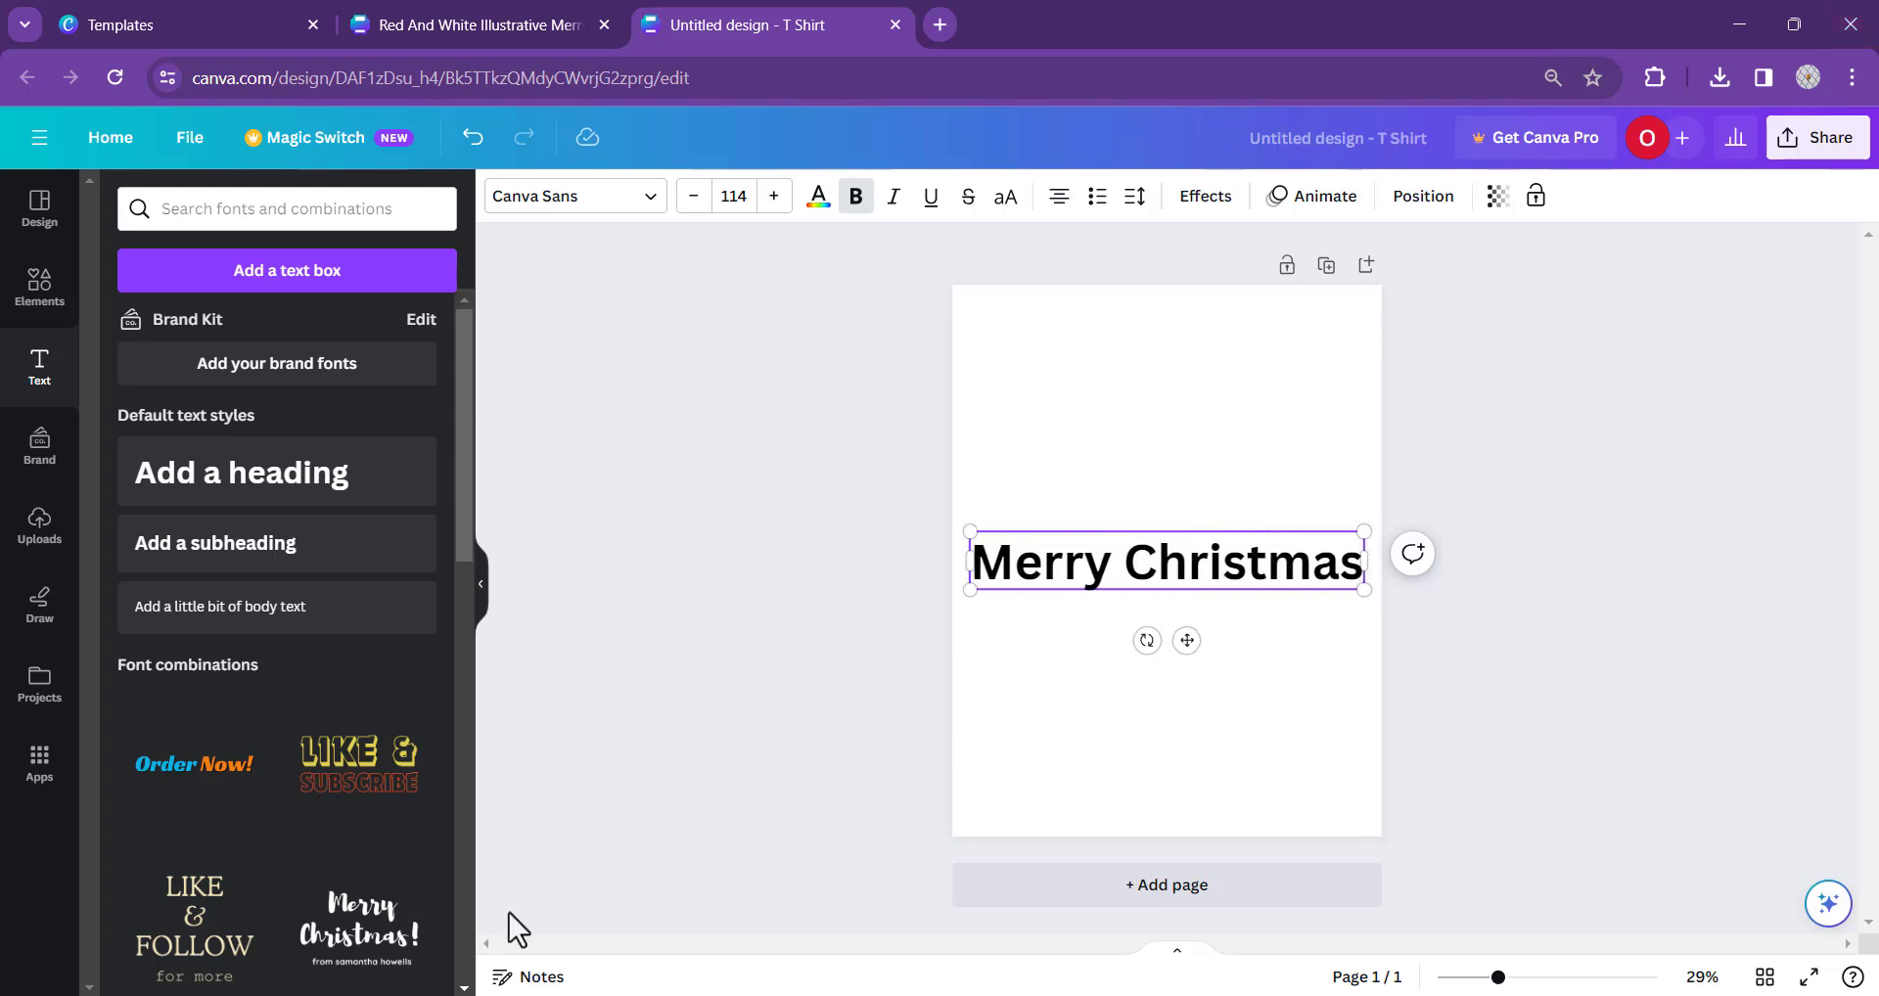
key("Return")
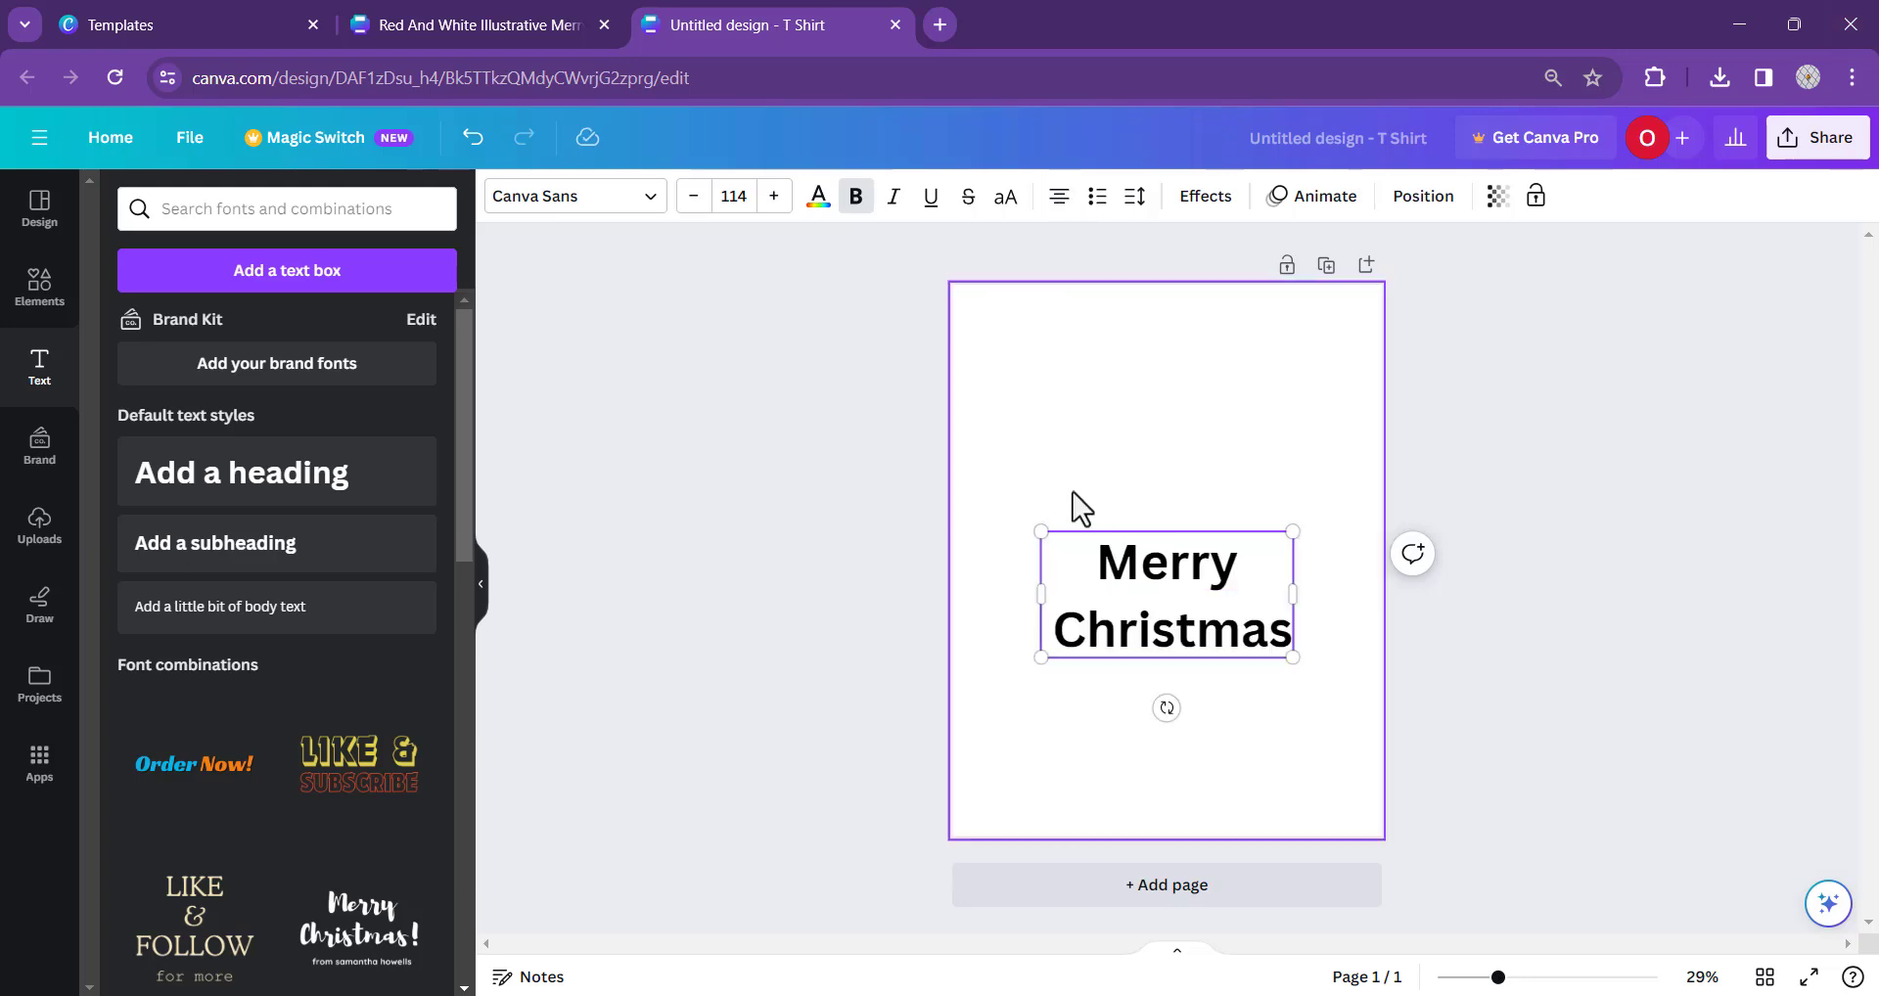
left_click(896, 462)
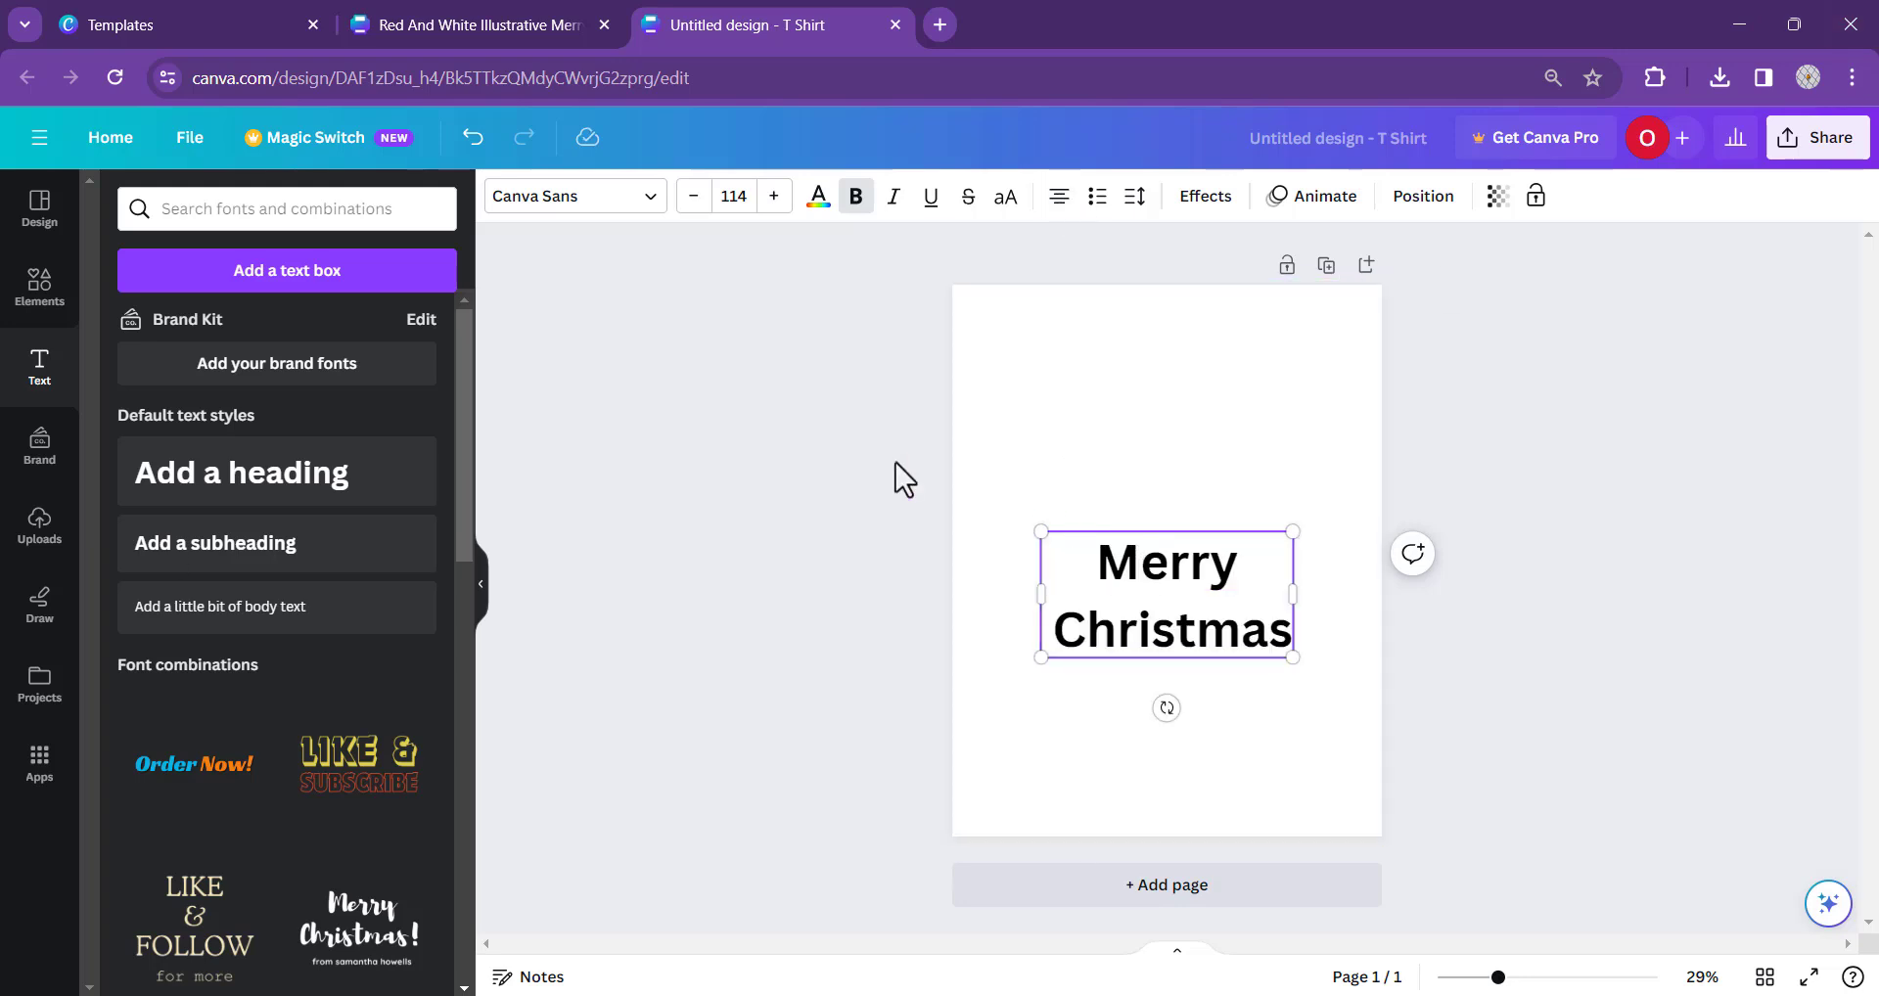
mouse_move(1189, 563)
left_mouse_down()
mouse_move(1175, 517)
mouse_move(1174, 533)
left_mouse_up()
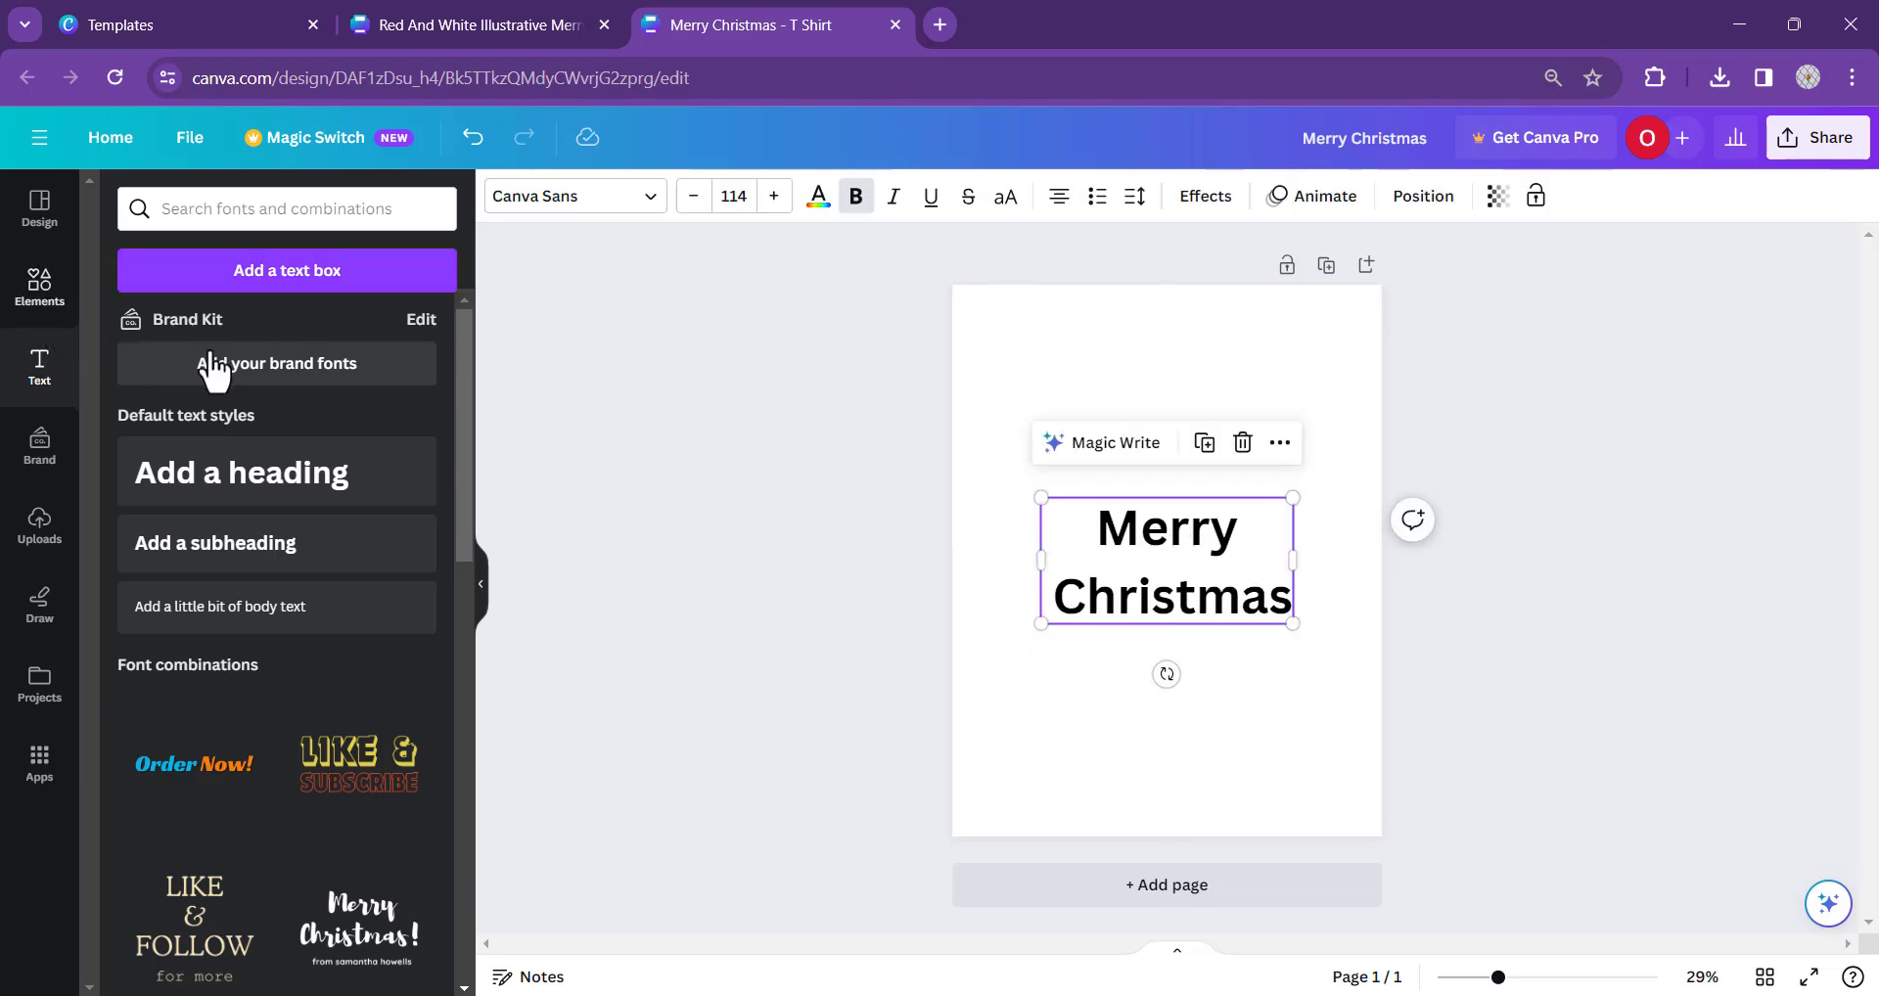
- Search the fonts for "christmas" and set the "Merry Christmas" heading's font to Engagement
left_click(621, 201)
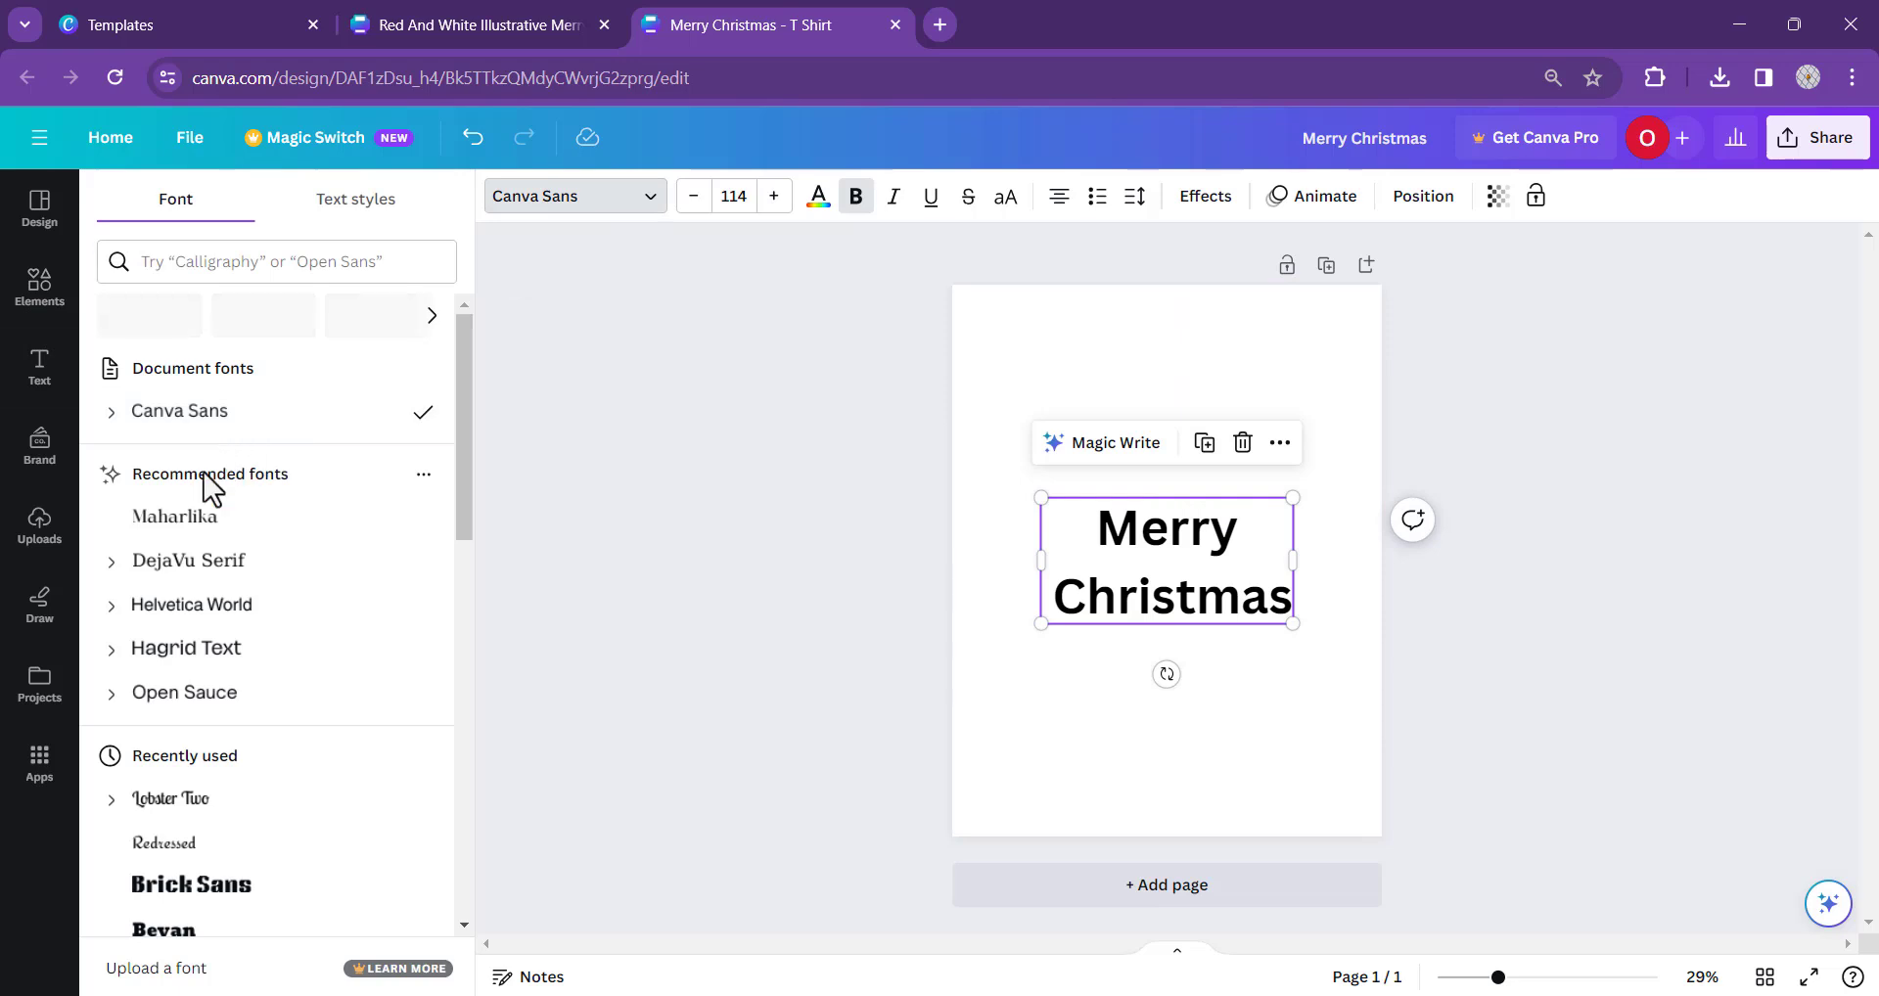
left_click(235, 264)
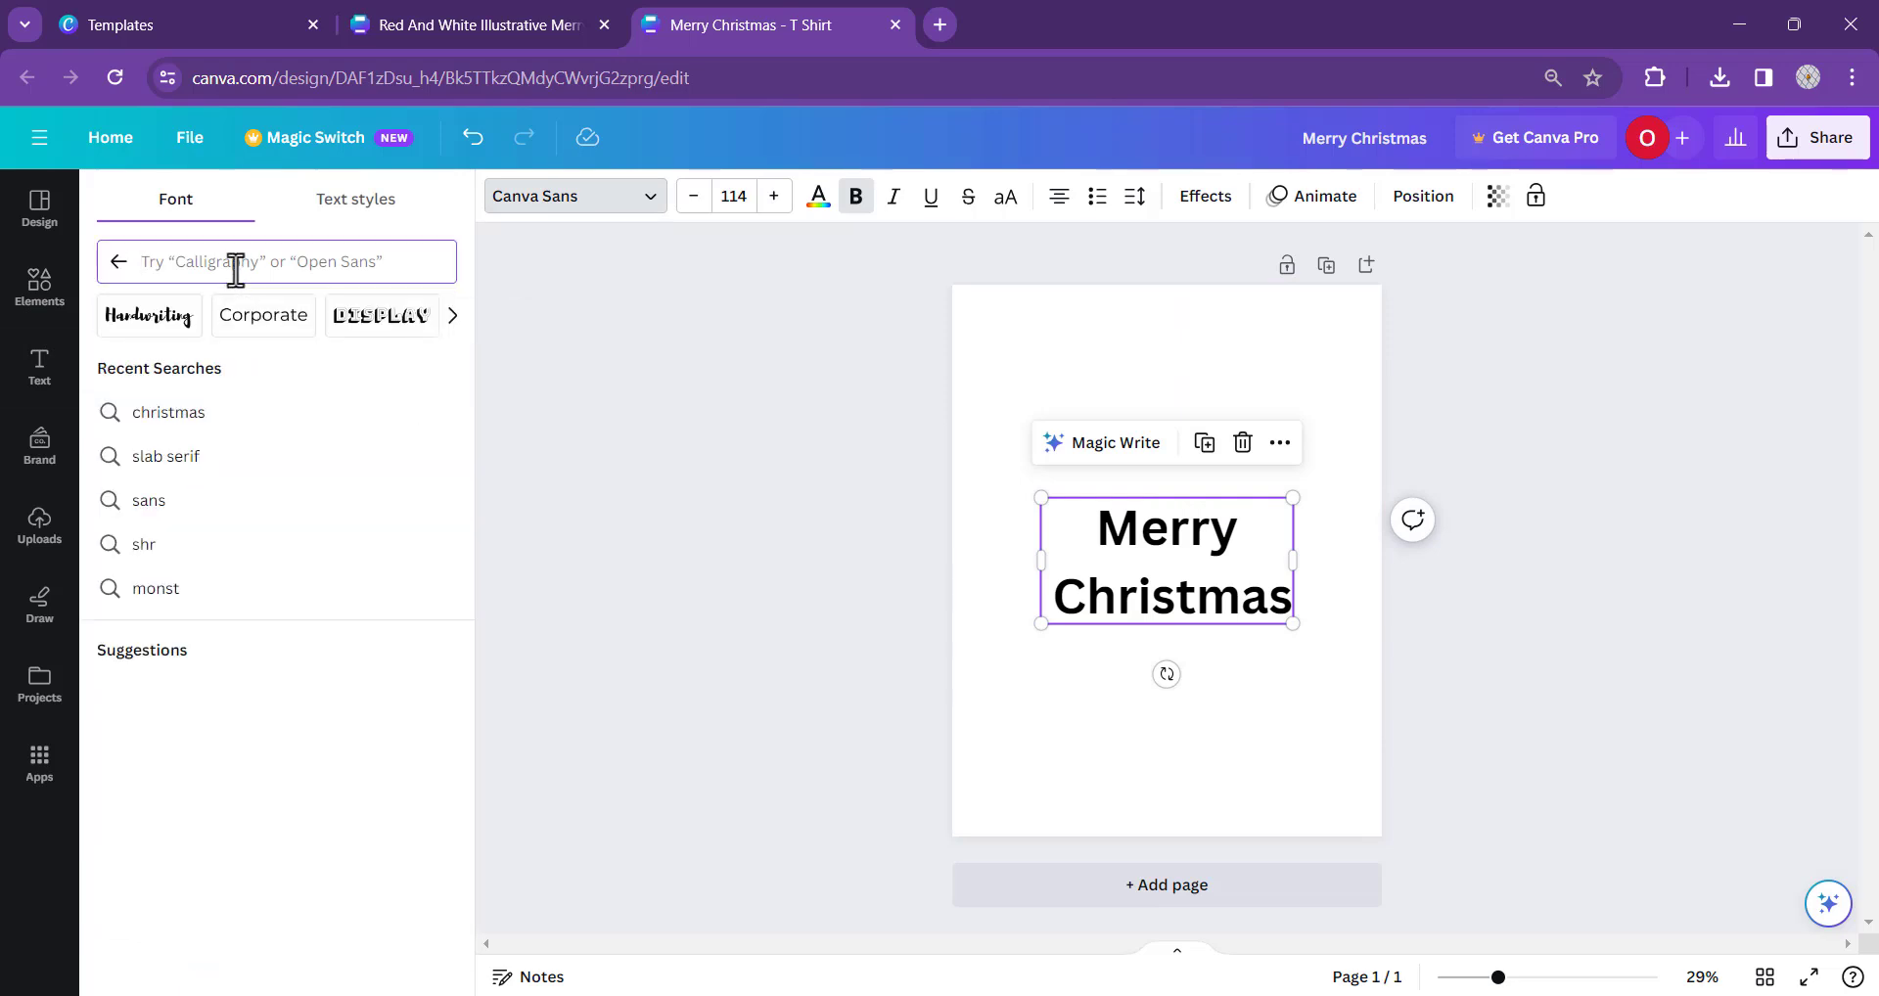
left_click(176, 415)
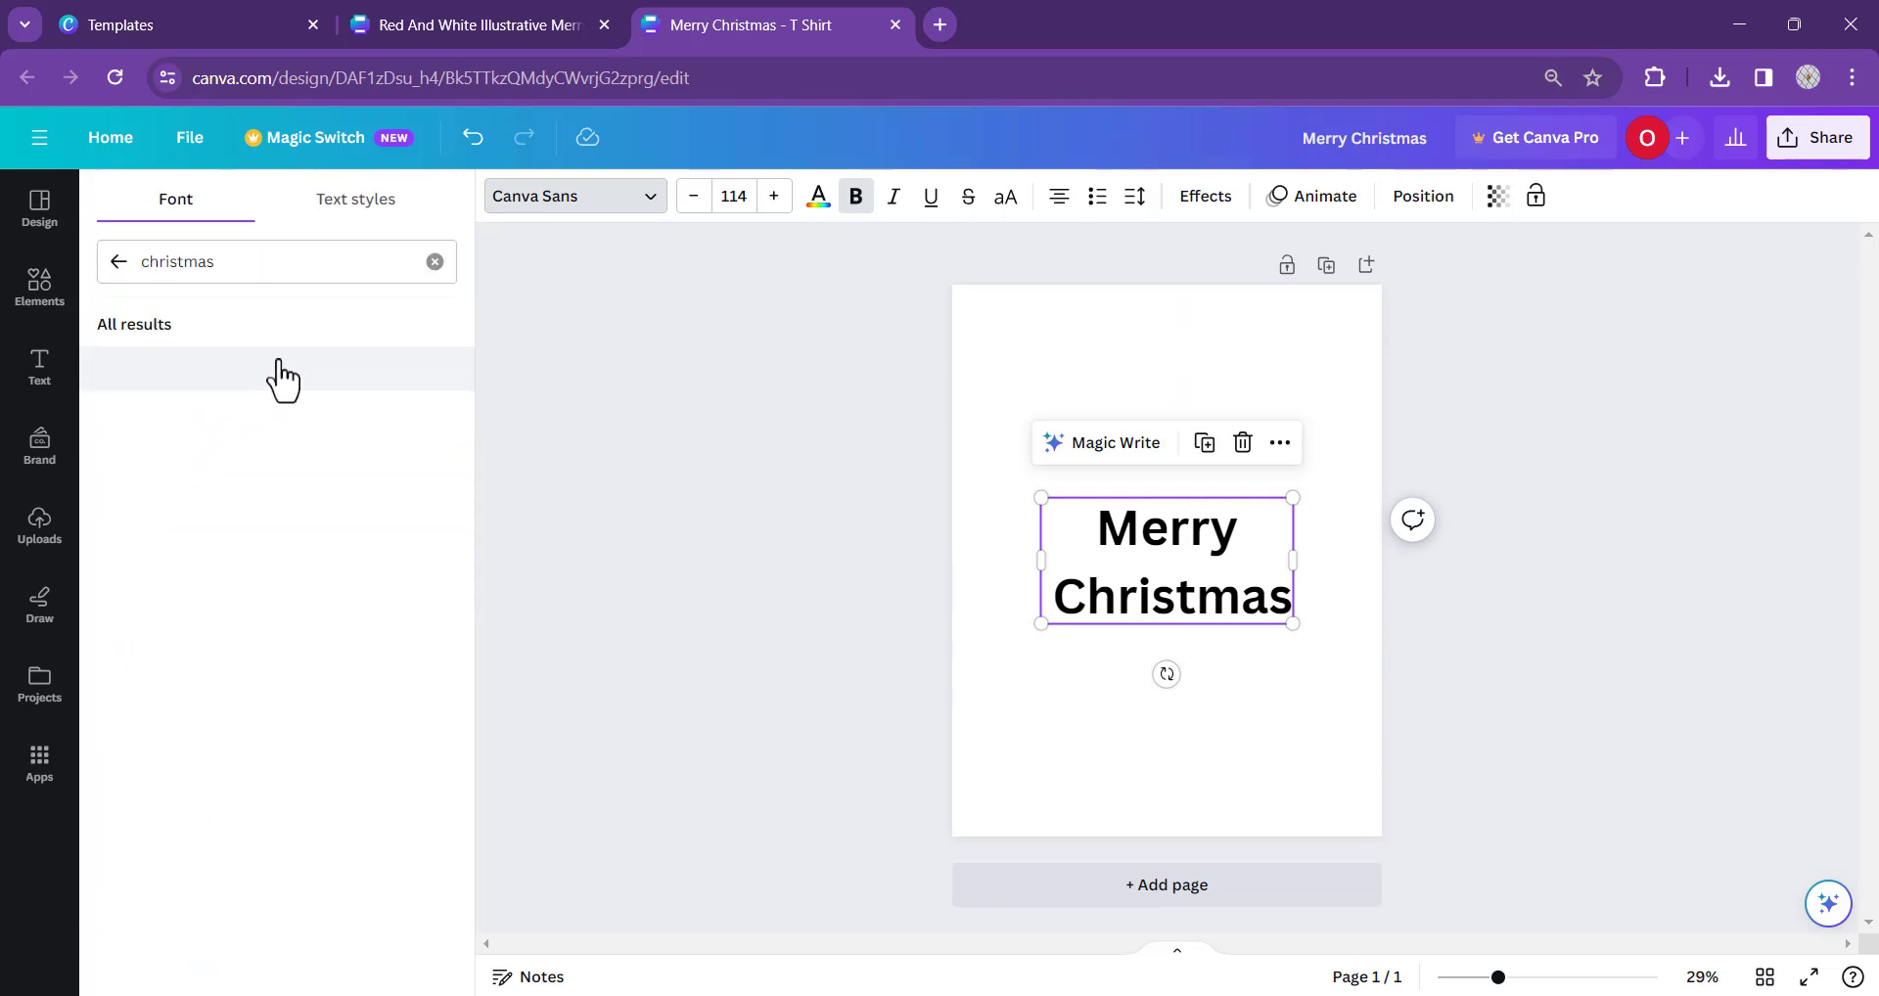
scroll(168, 470, "down", 1)
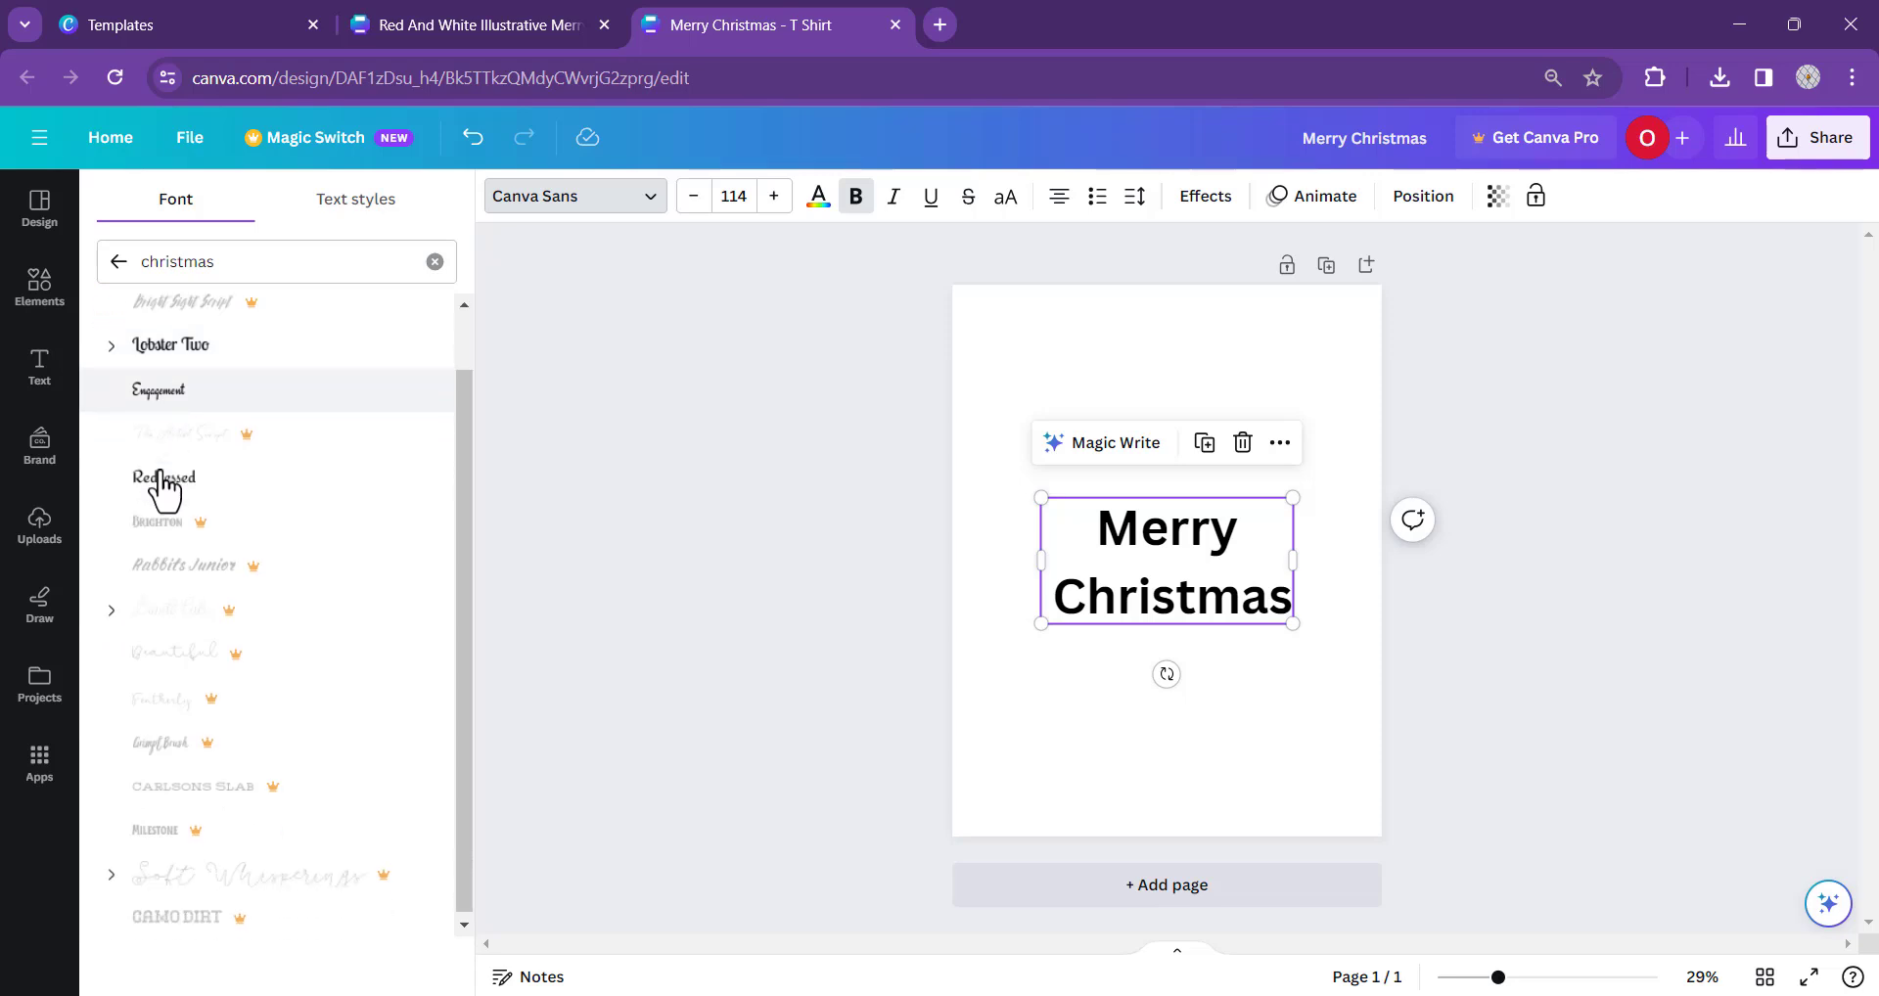
scroll(256, 445, "up", 1)
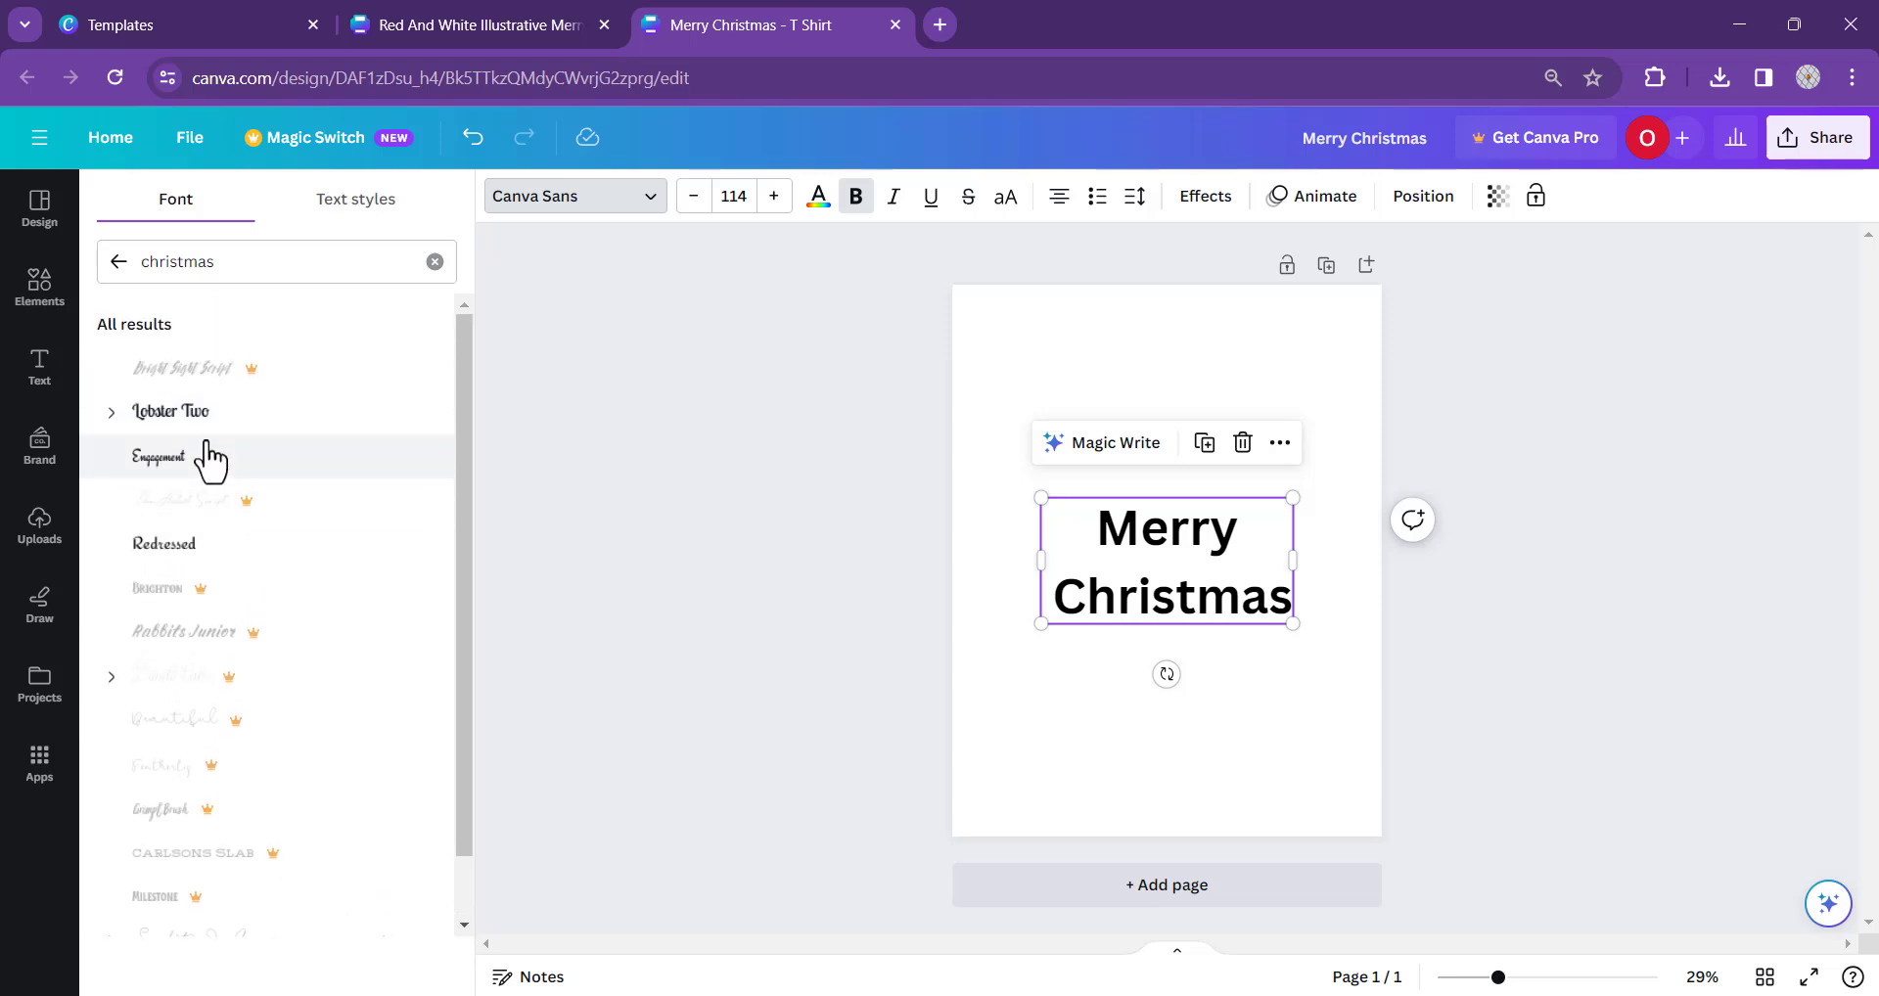
left_click(182, 472)
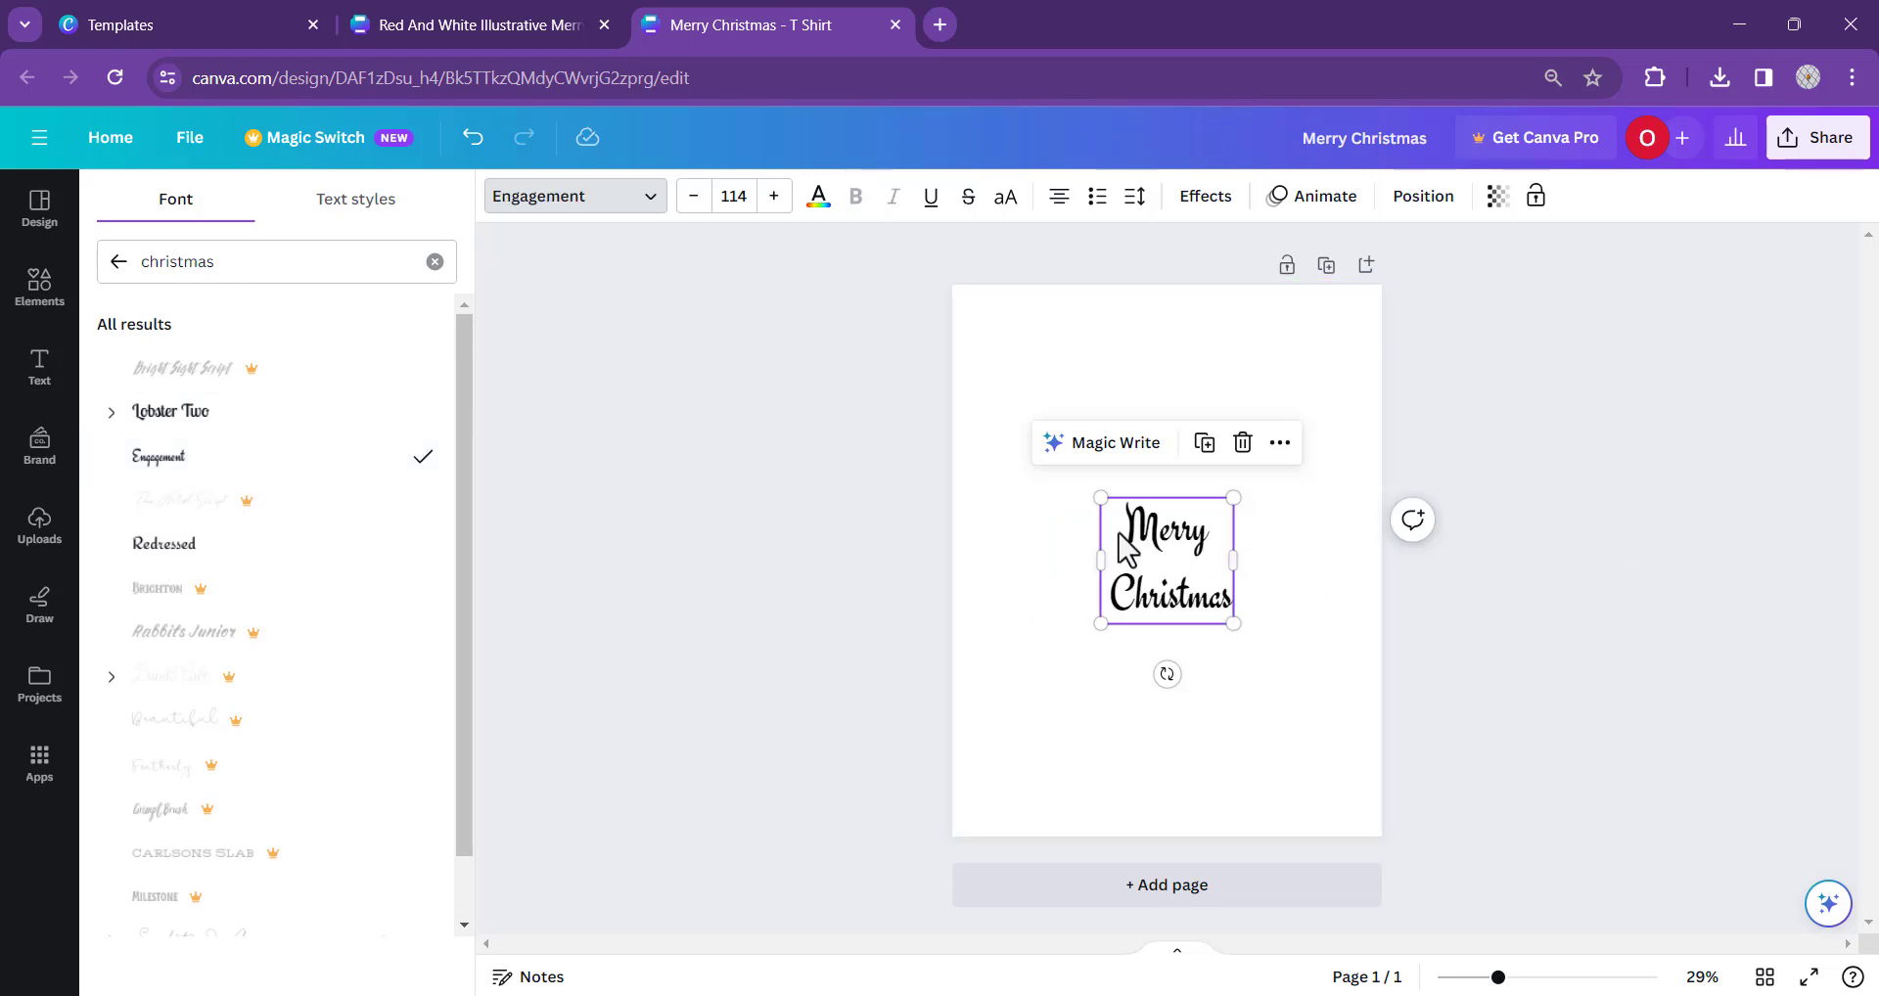
- Search the elements for "christmas elements" and look through the graphics results
key("Escape")
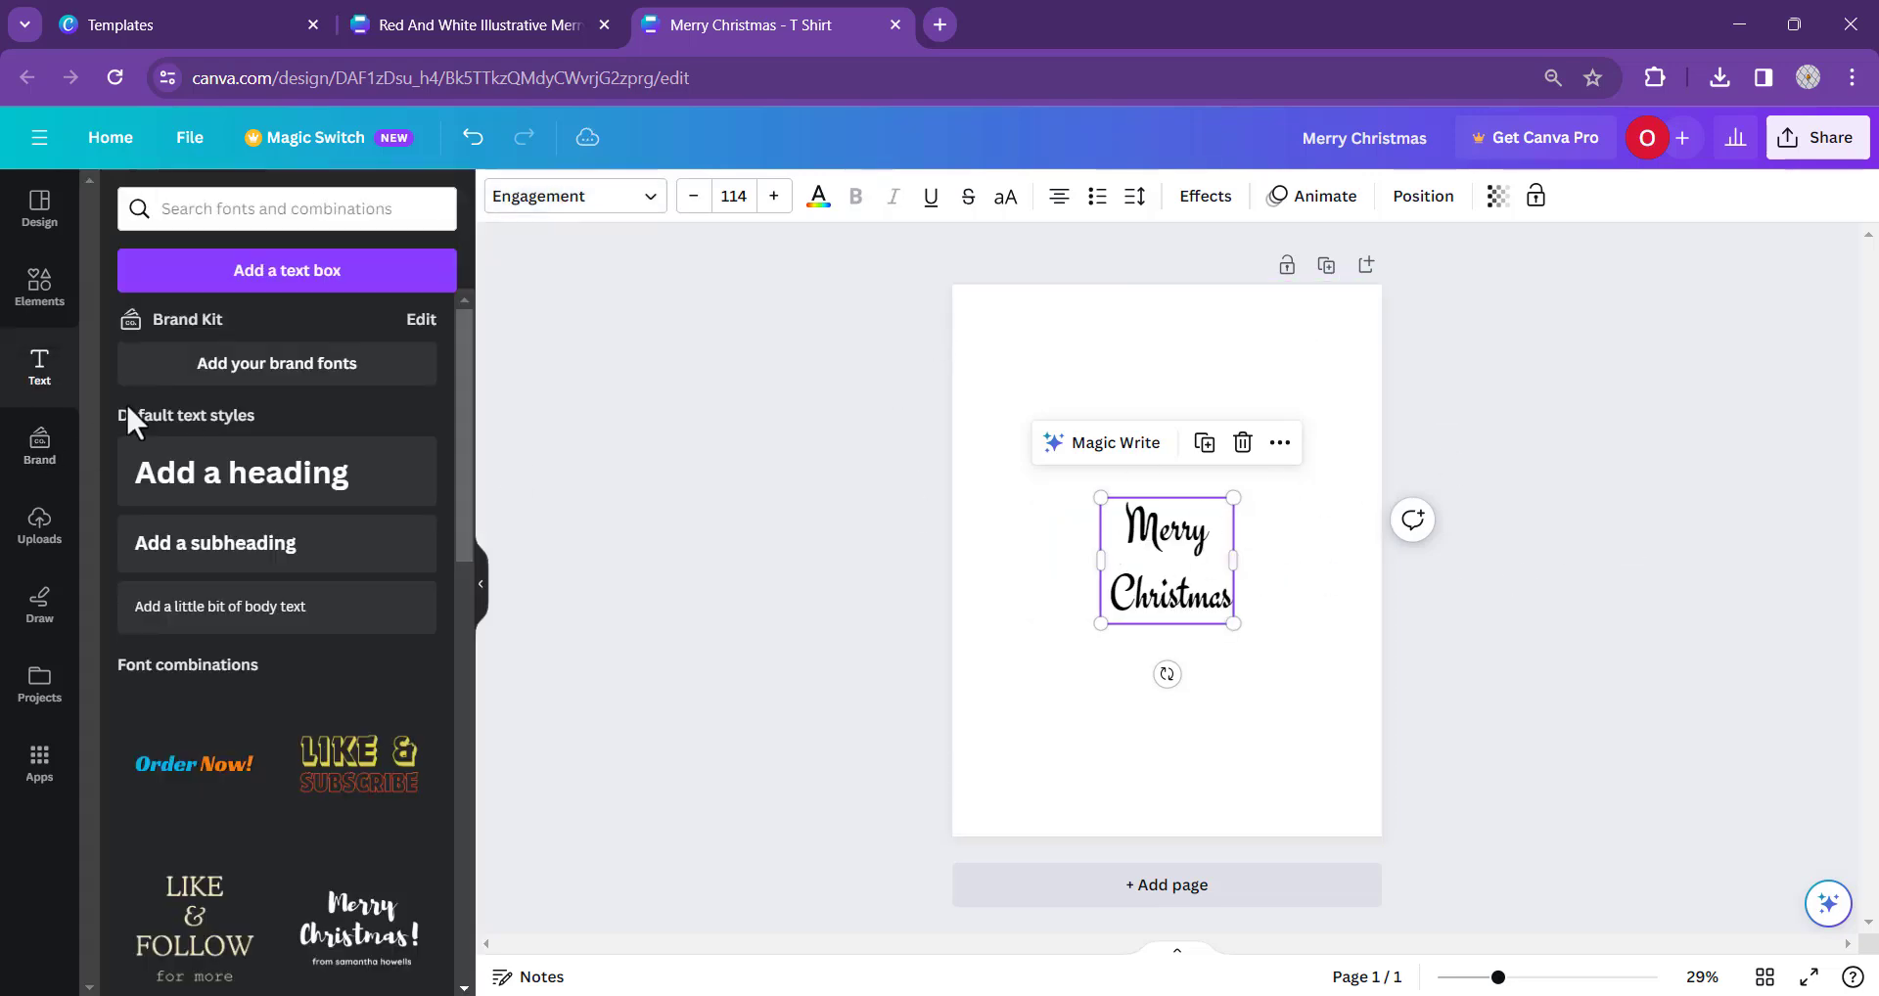
left_click(22, 288)
left_click(213, 209)
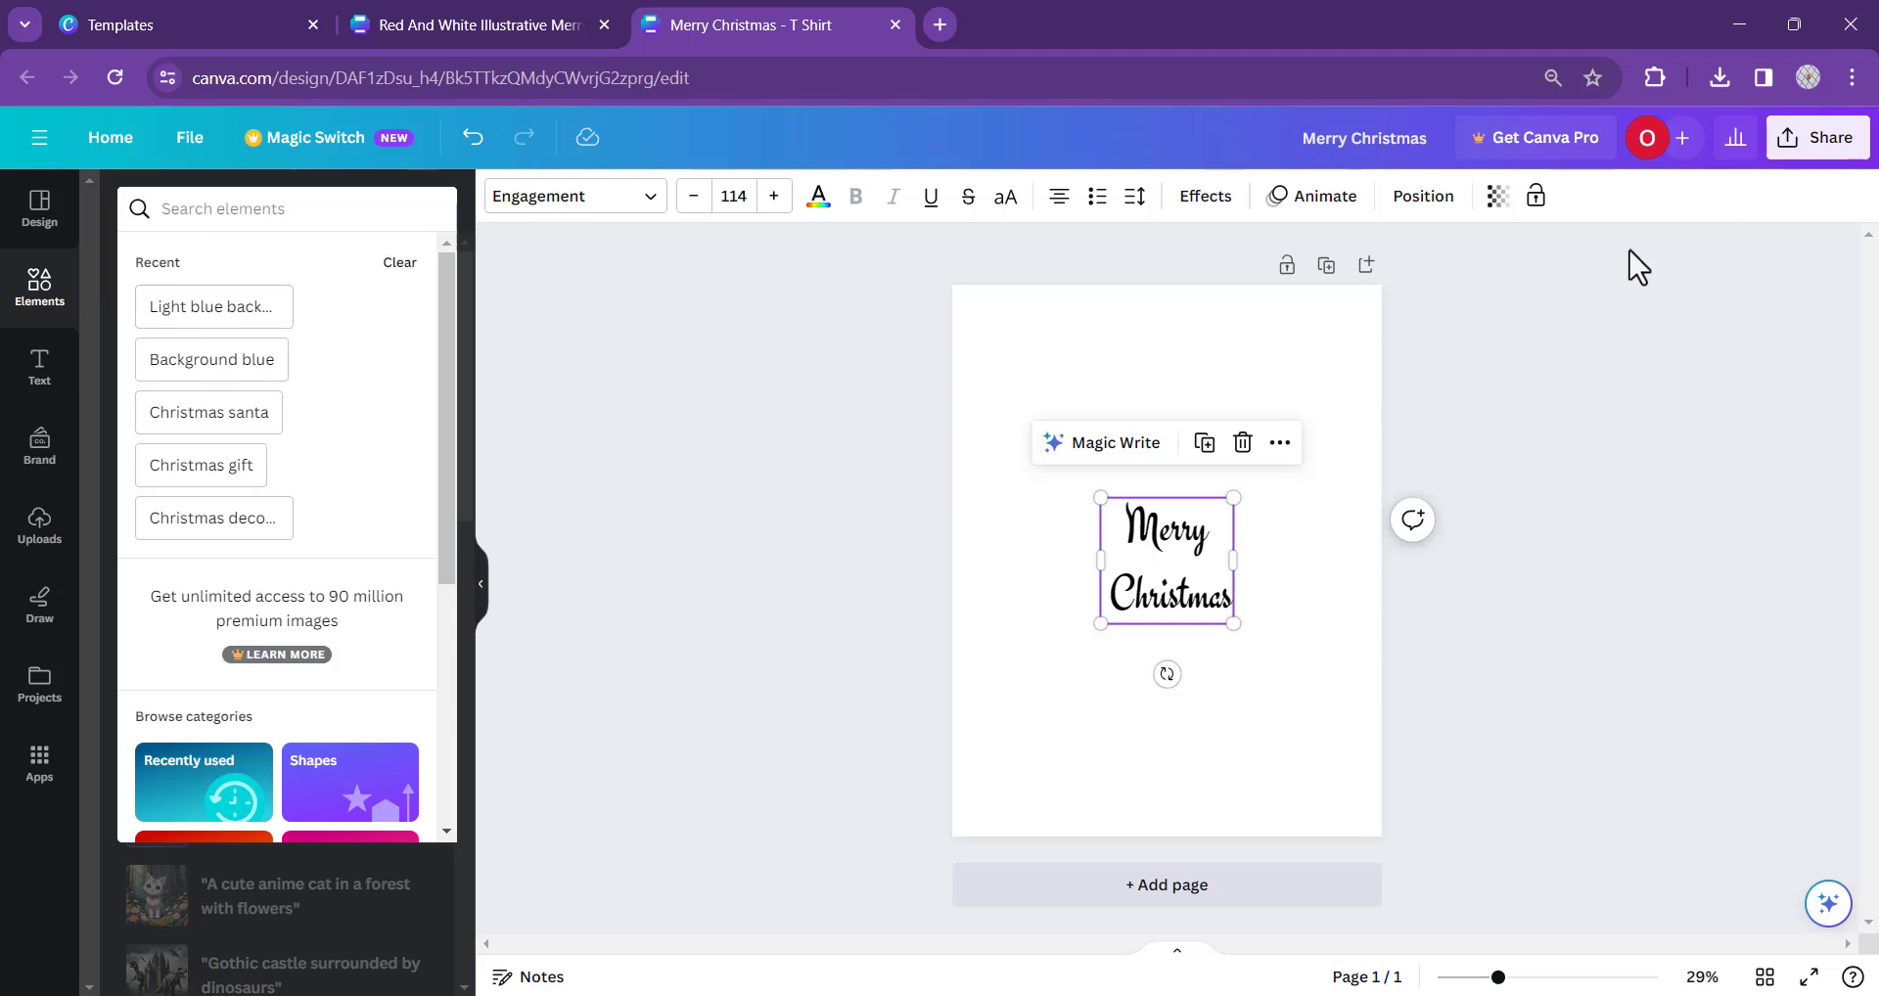
type("christma")
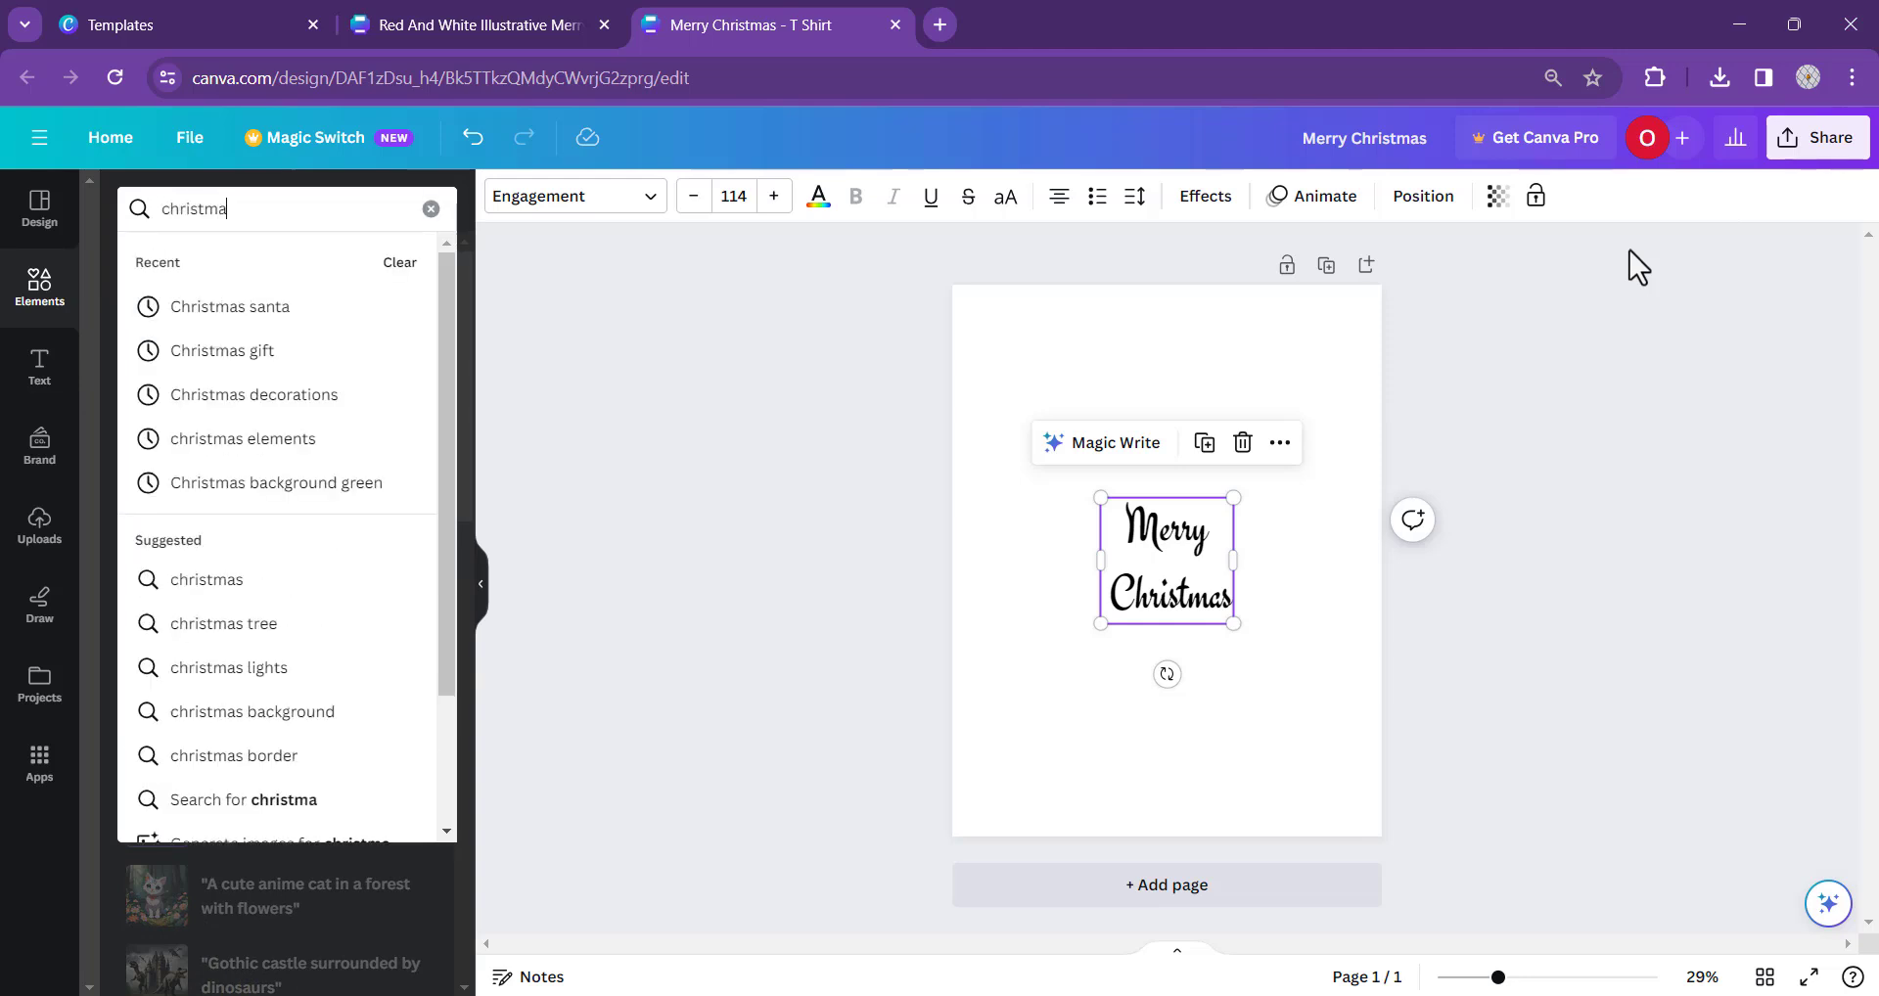
type("s ele")
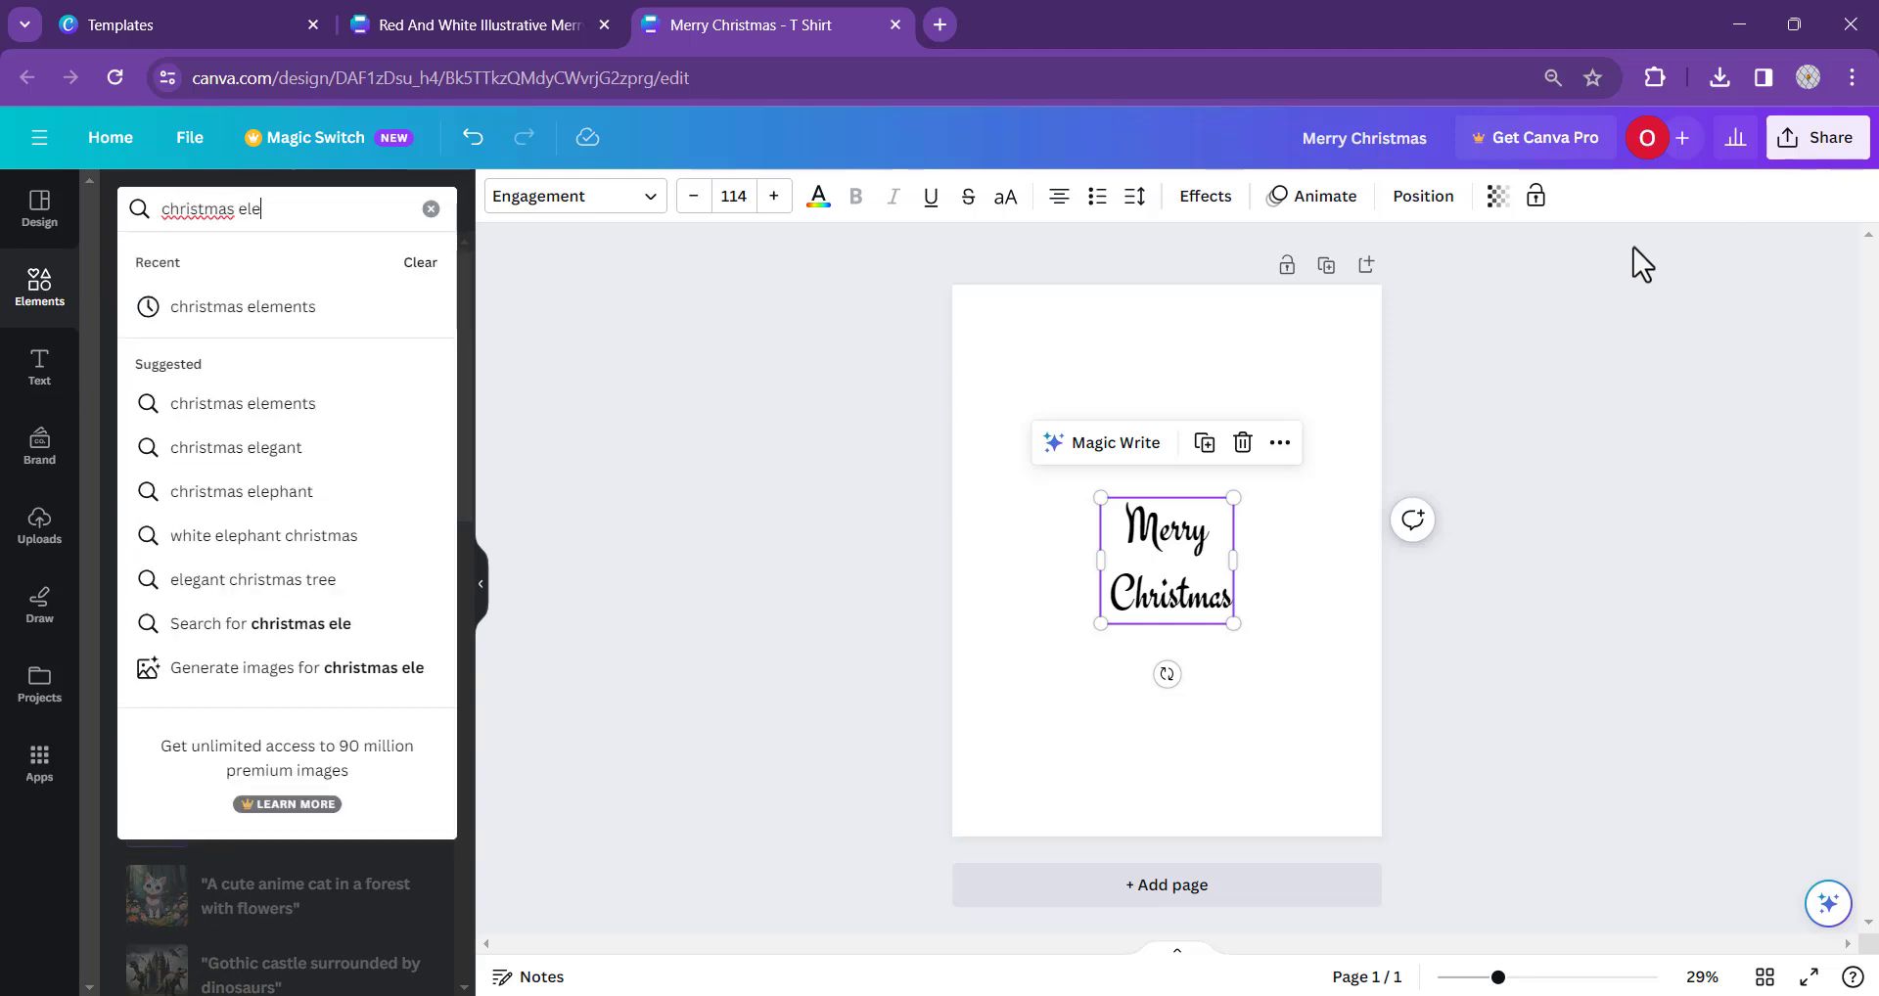
type("ments")
key("Return")
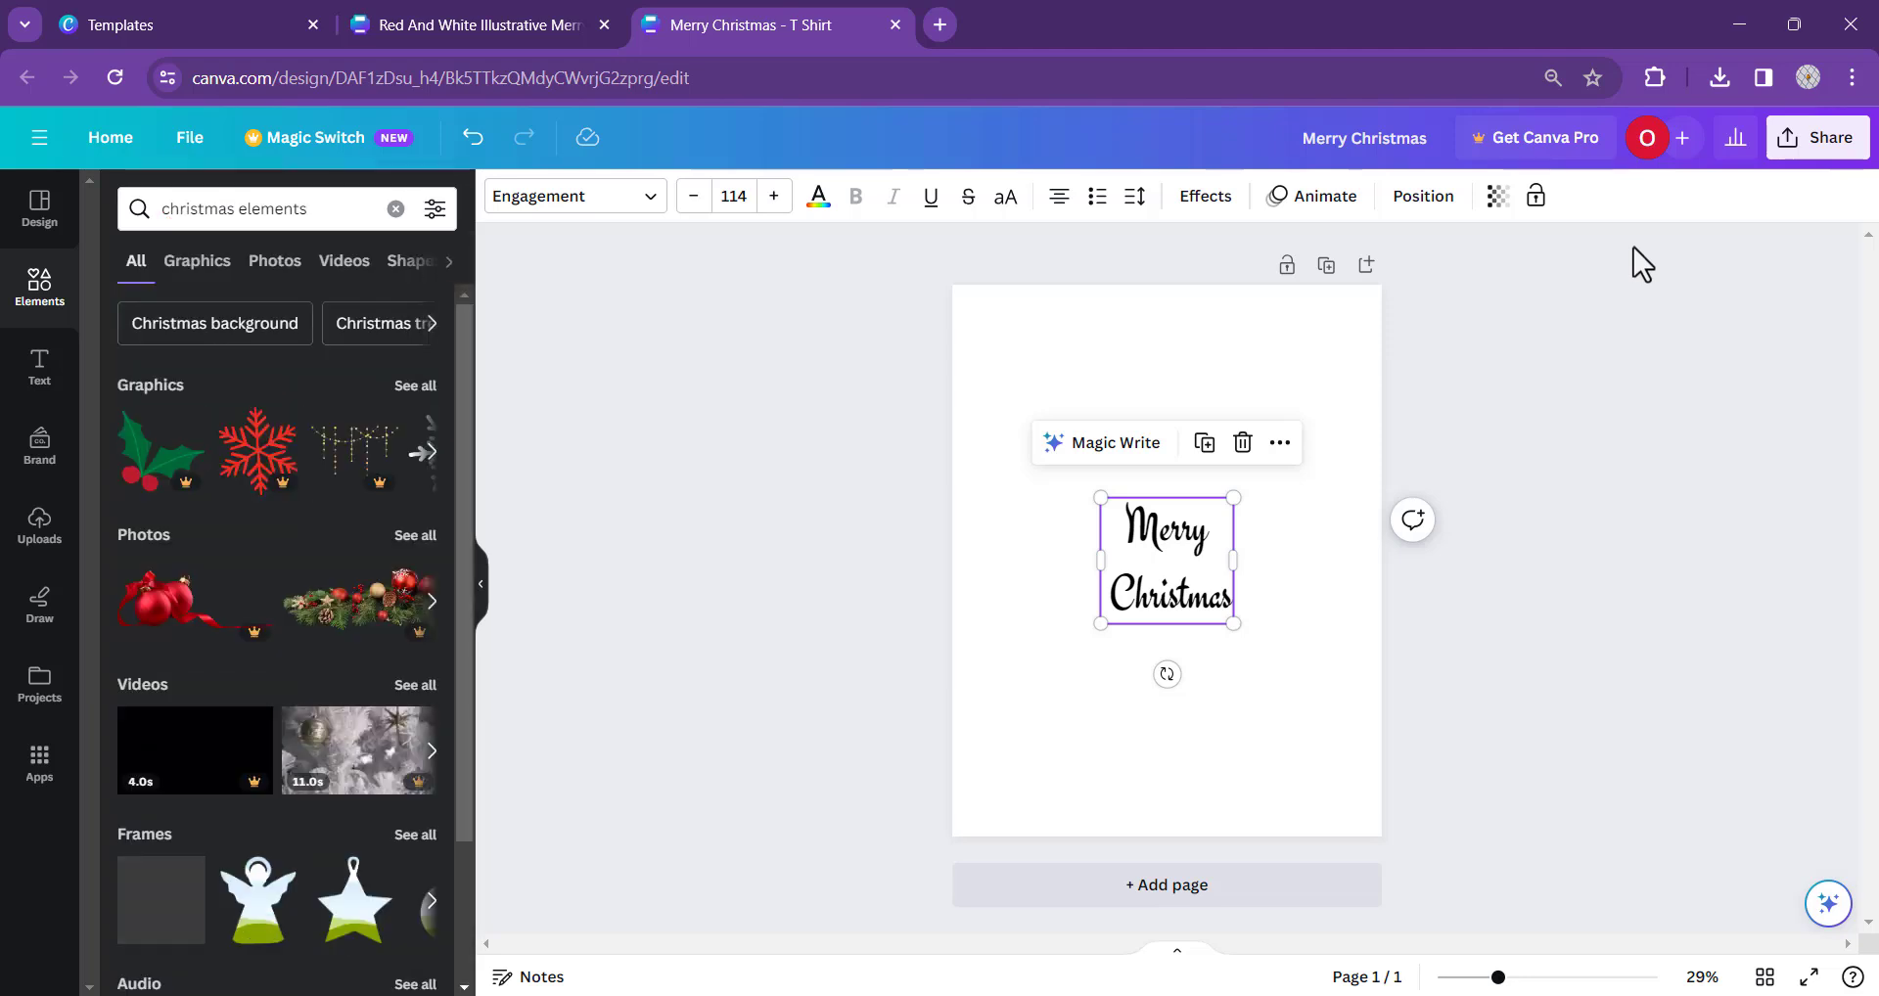
left_click(235, 260)
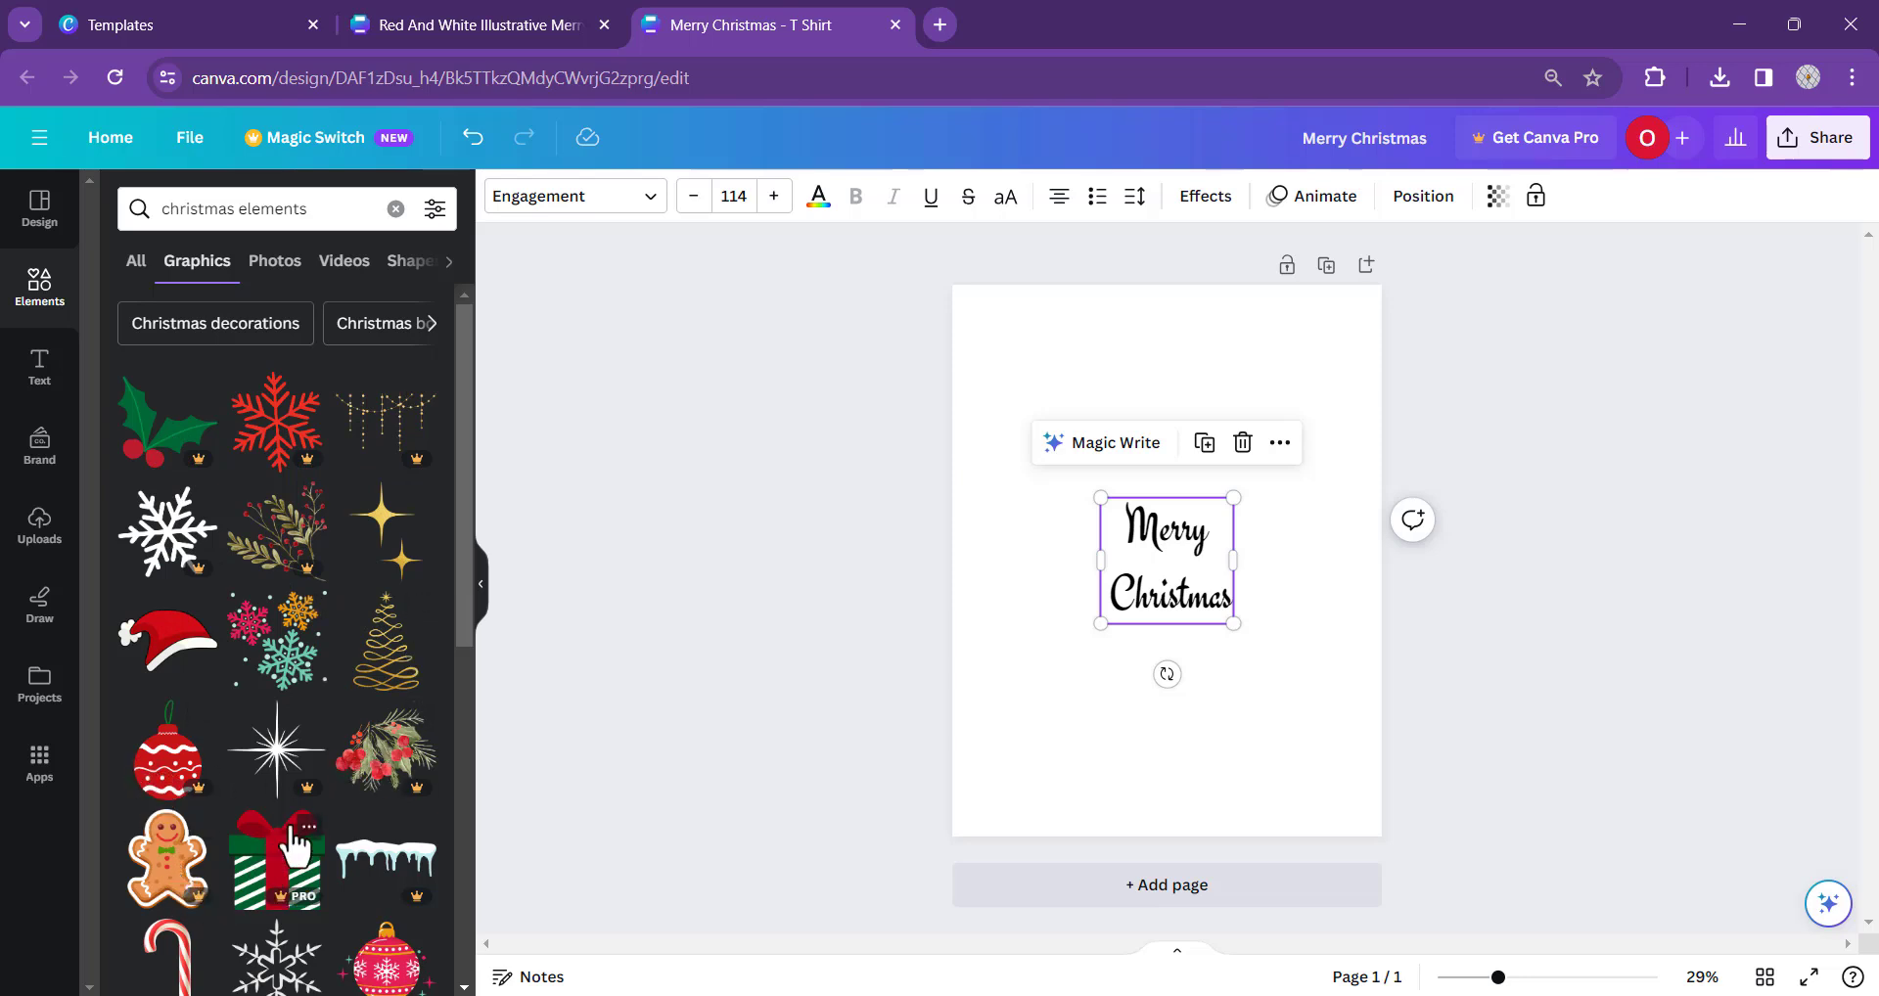
scroll(294, 844, "down", 2)
scroll(225, 843, "down", 1)
scroll(215, 626, "up", 1)
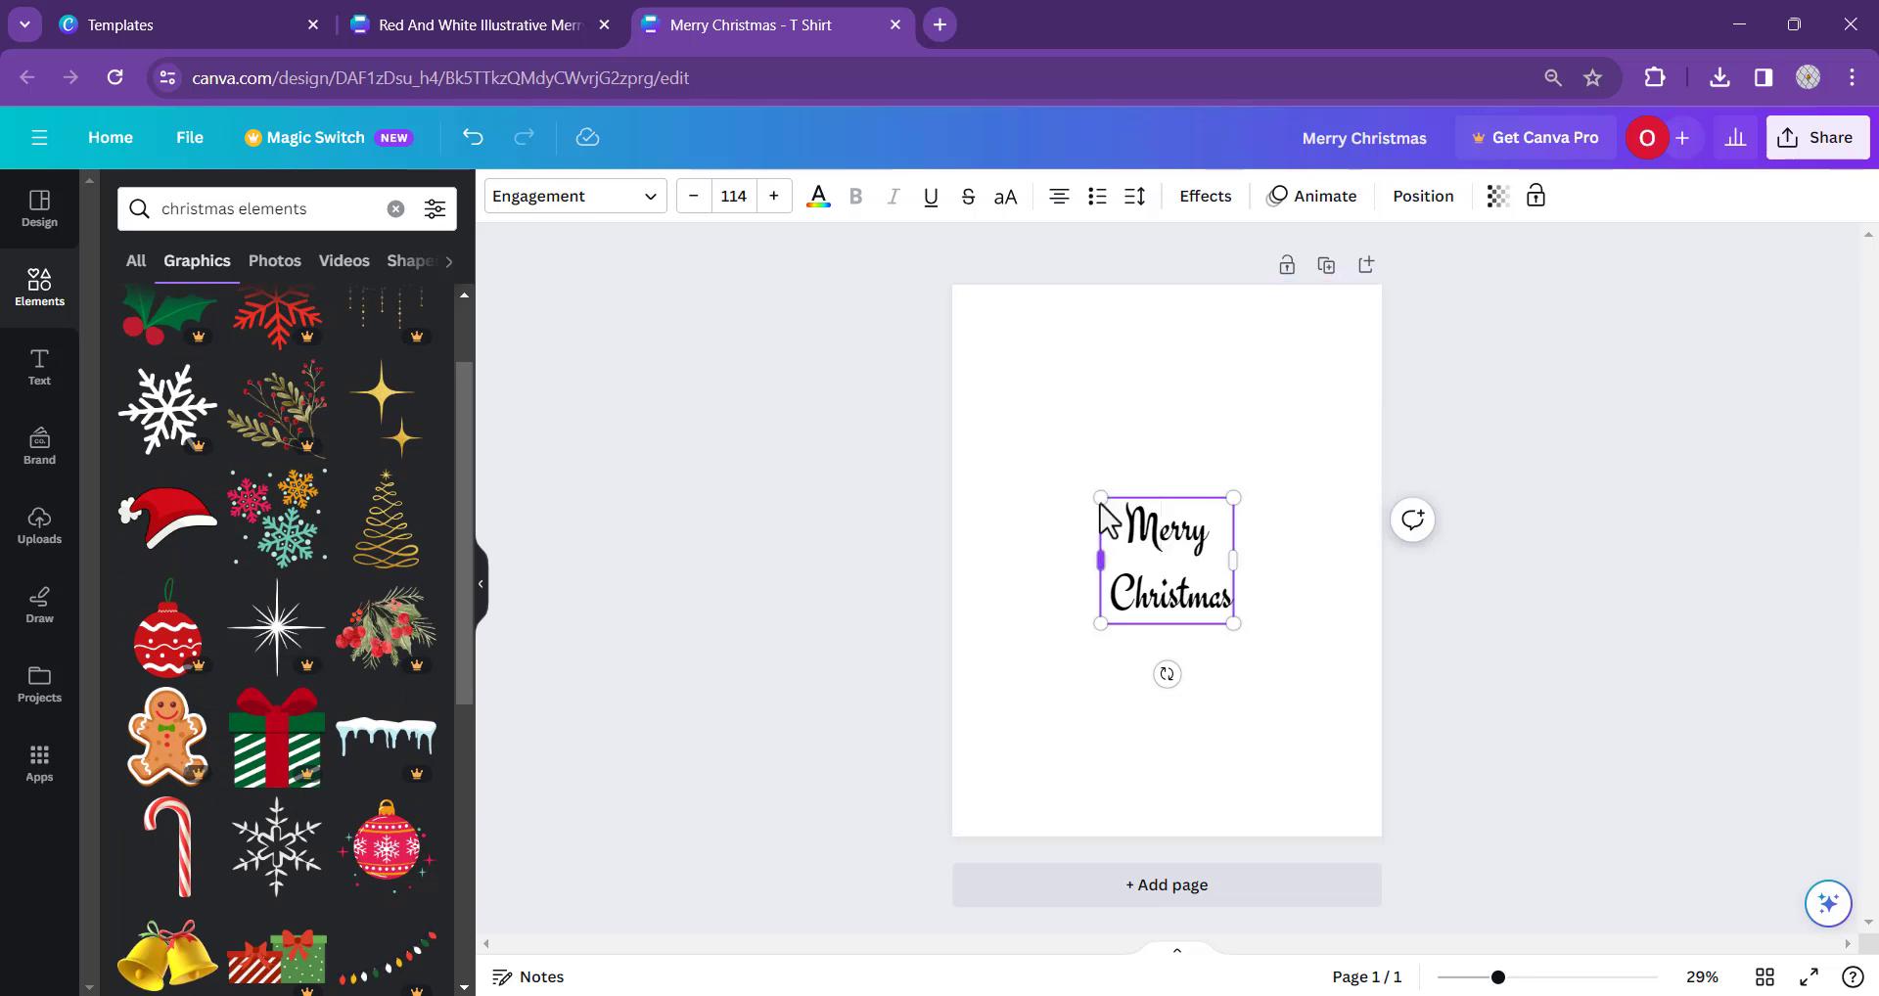
- Enlarge the "Merry Christmas" heading to font size 304 and center it horizontally and vertically on the page
left_click(977, 562)
left_click(1122, 521)
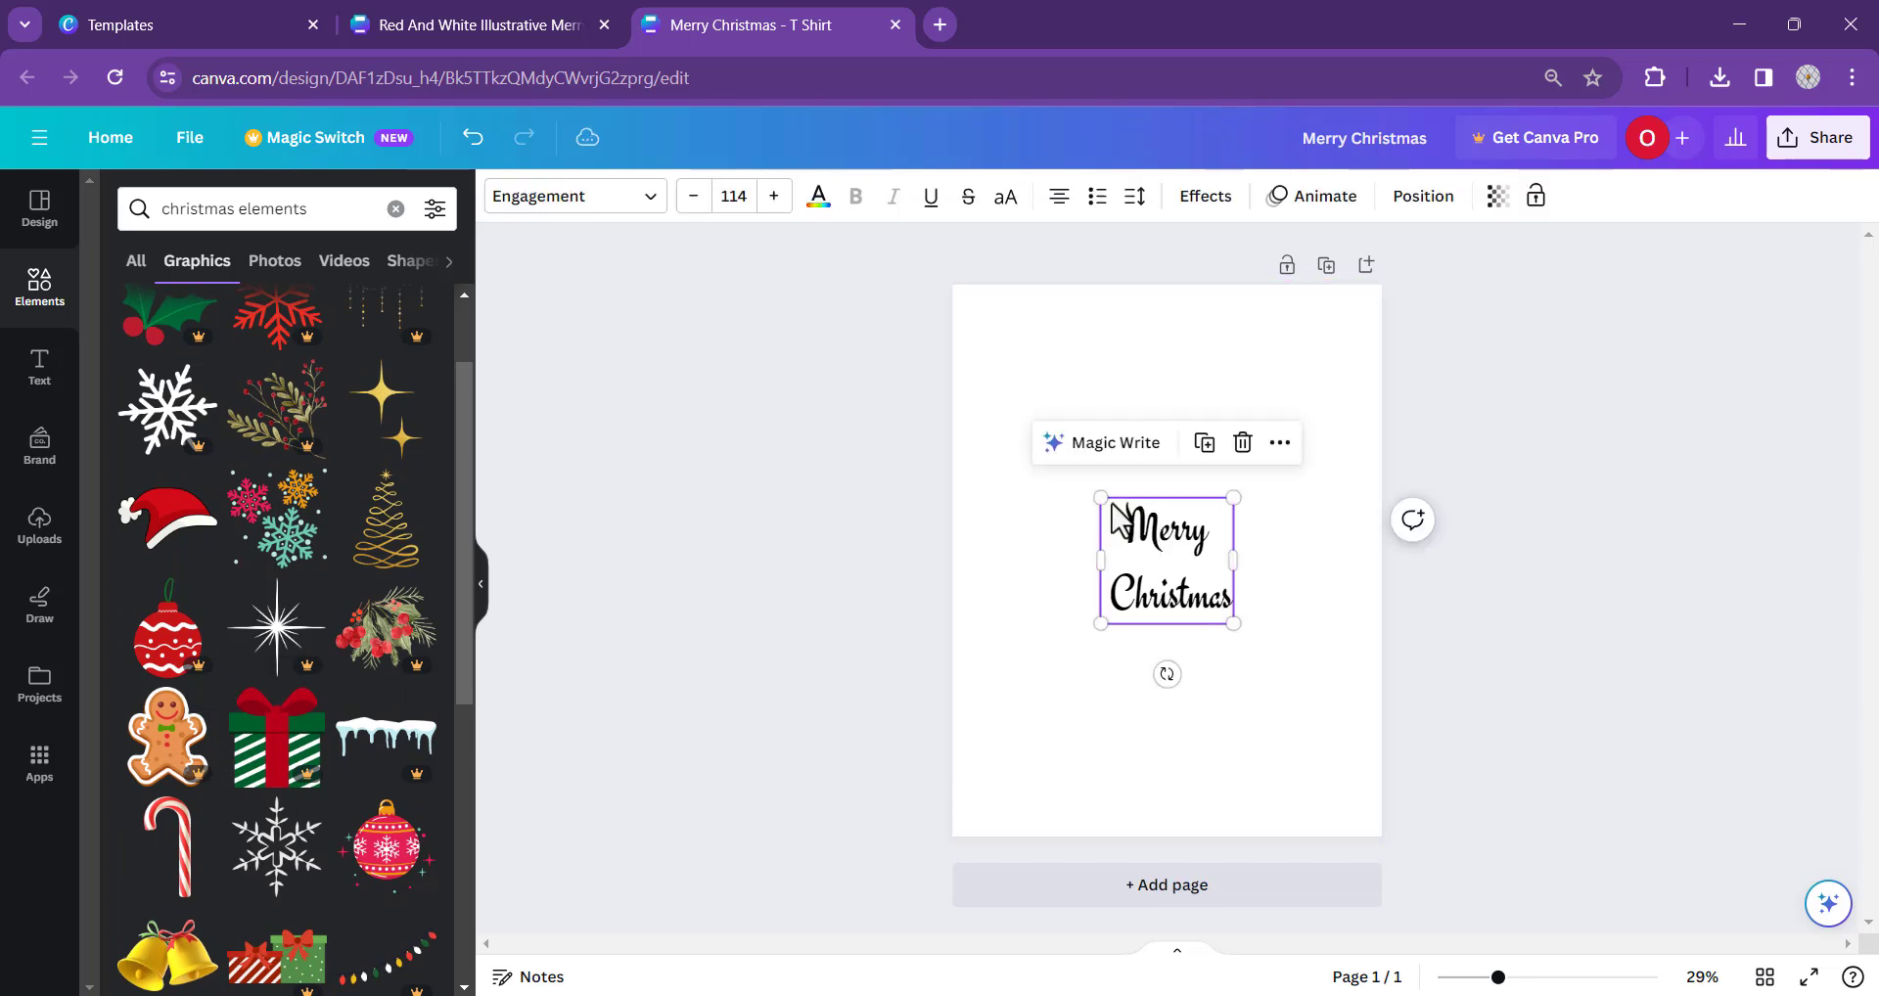
left_click_drag(1088, 491, 942, 364)
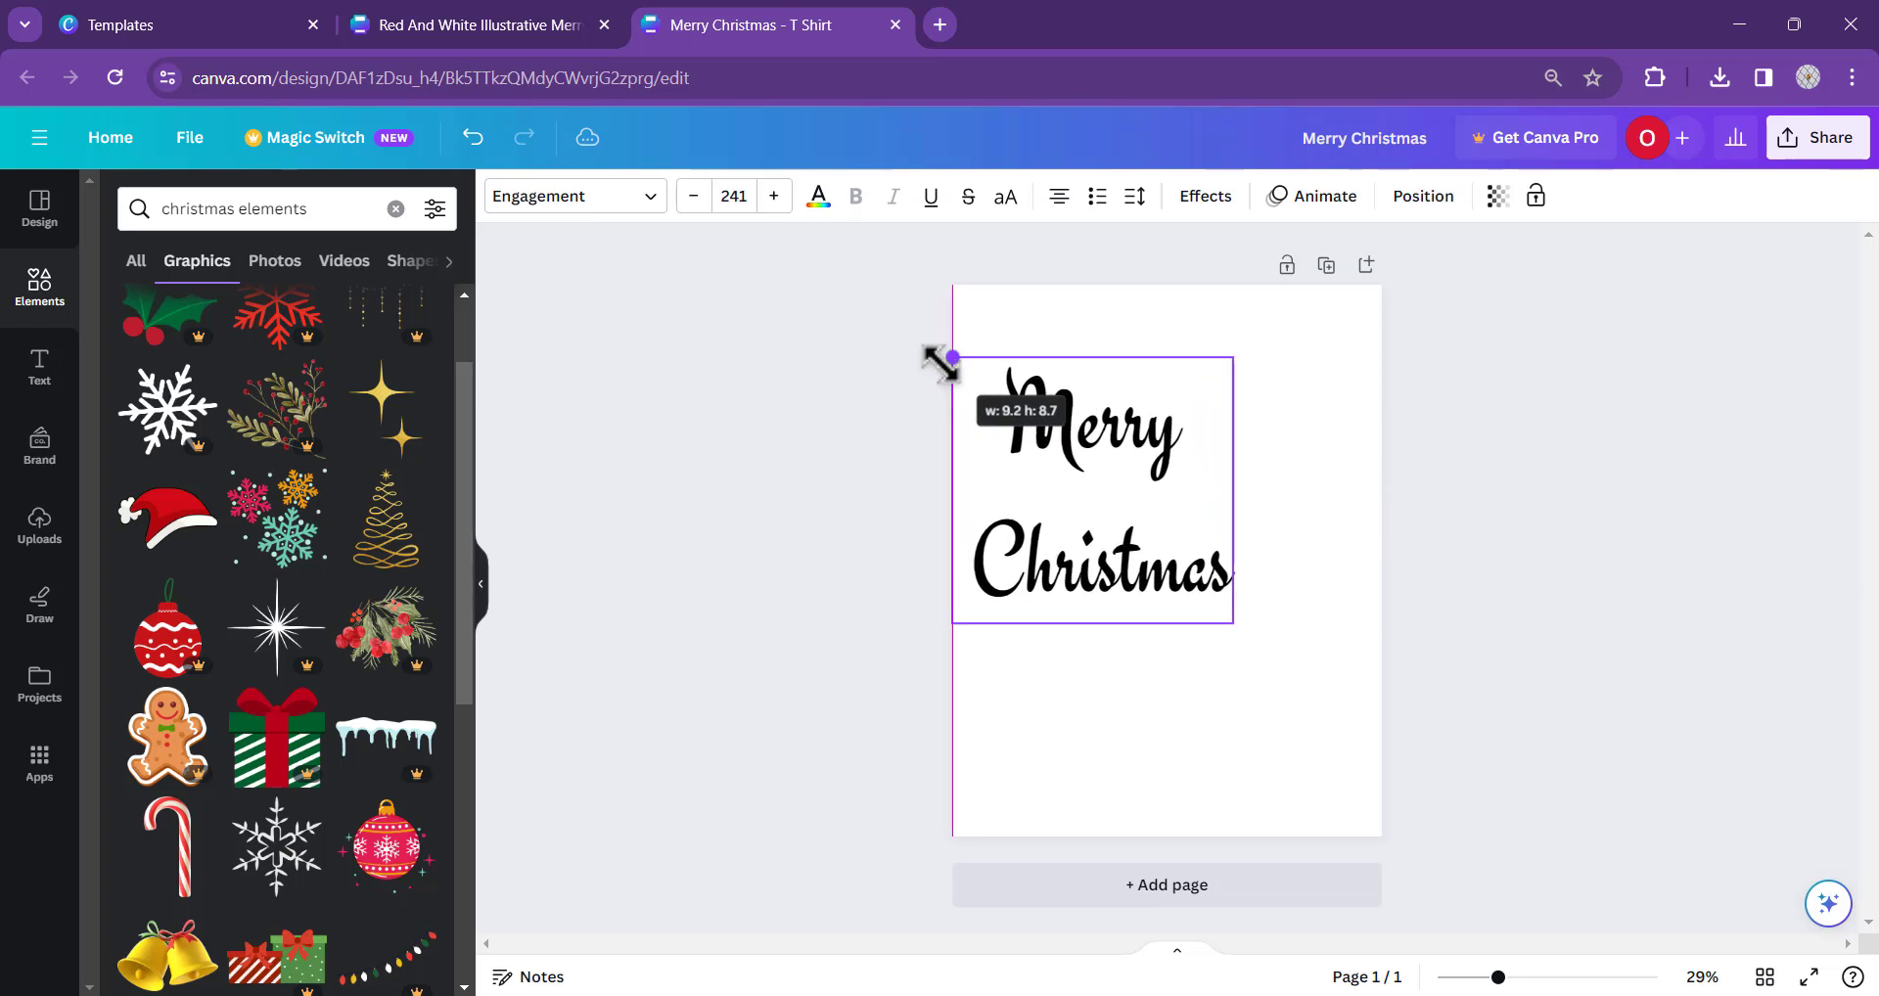
left_click_drag(1233, 622, 1312, 712)
left_click(1417, 201)
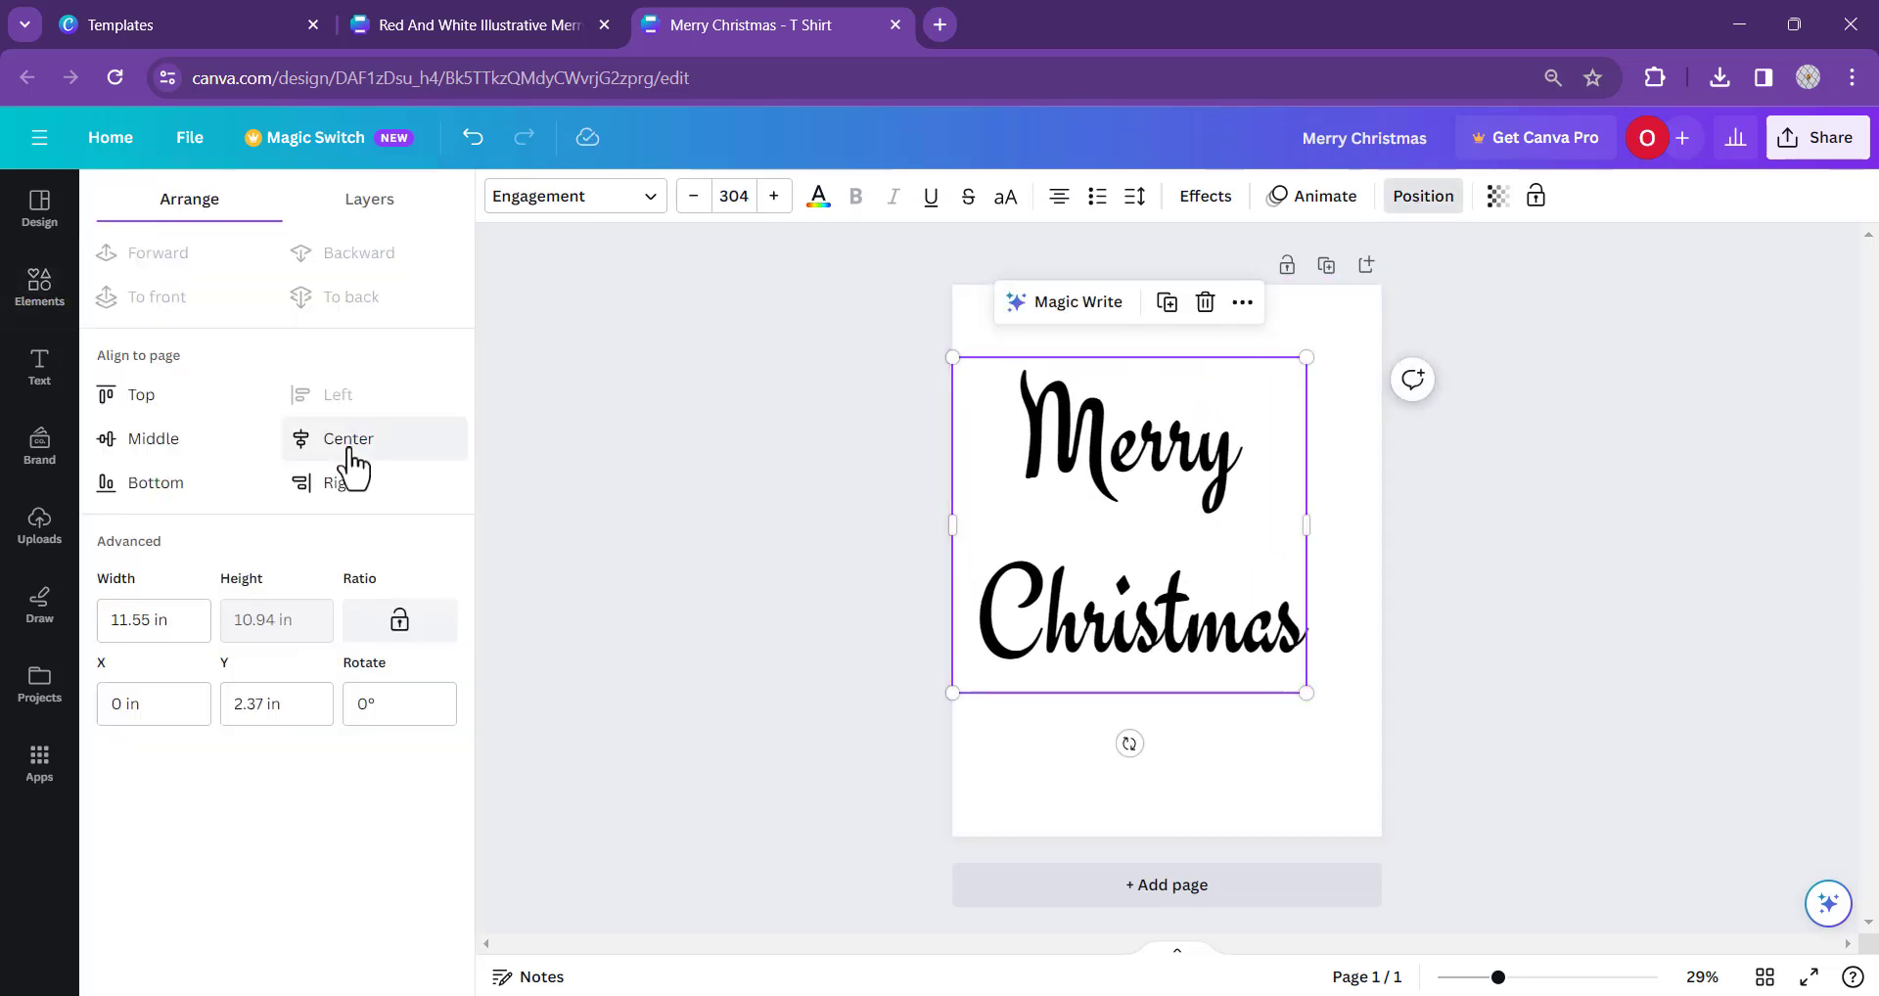
left_click(382, 442)
left_click(143, 442)
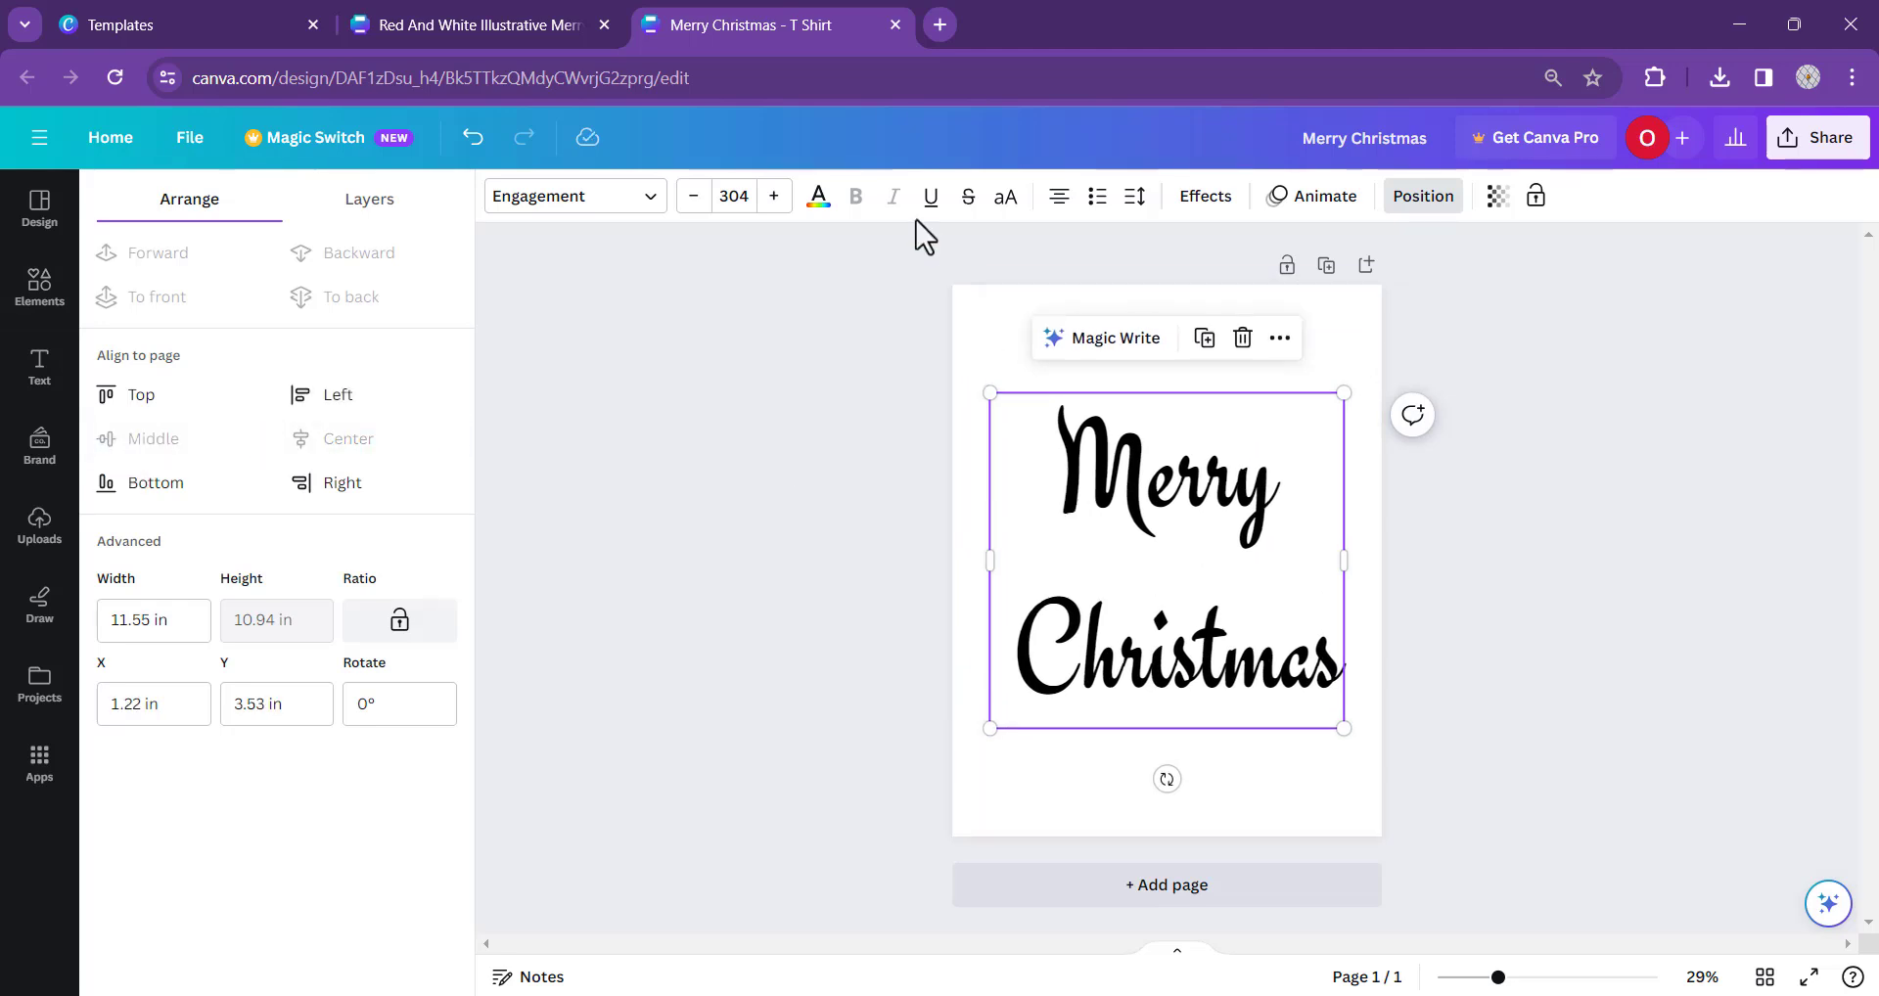
key("Escape")
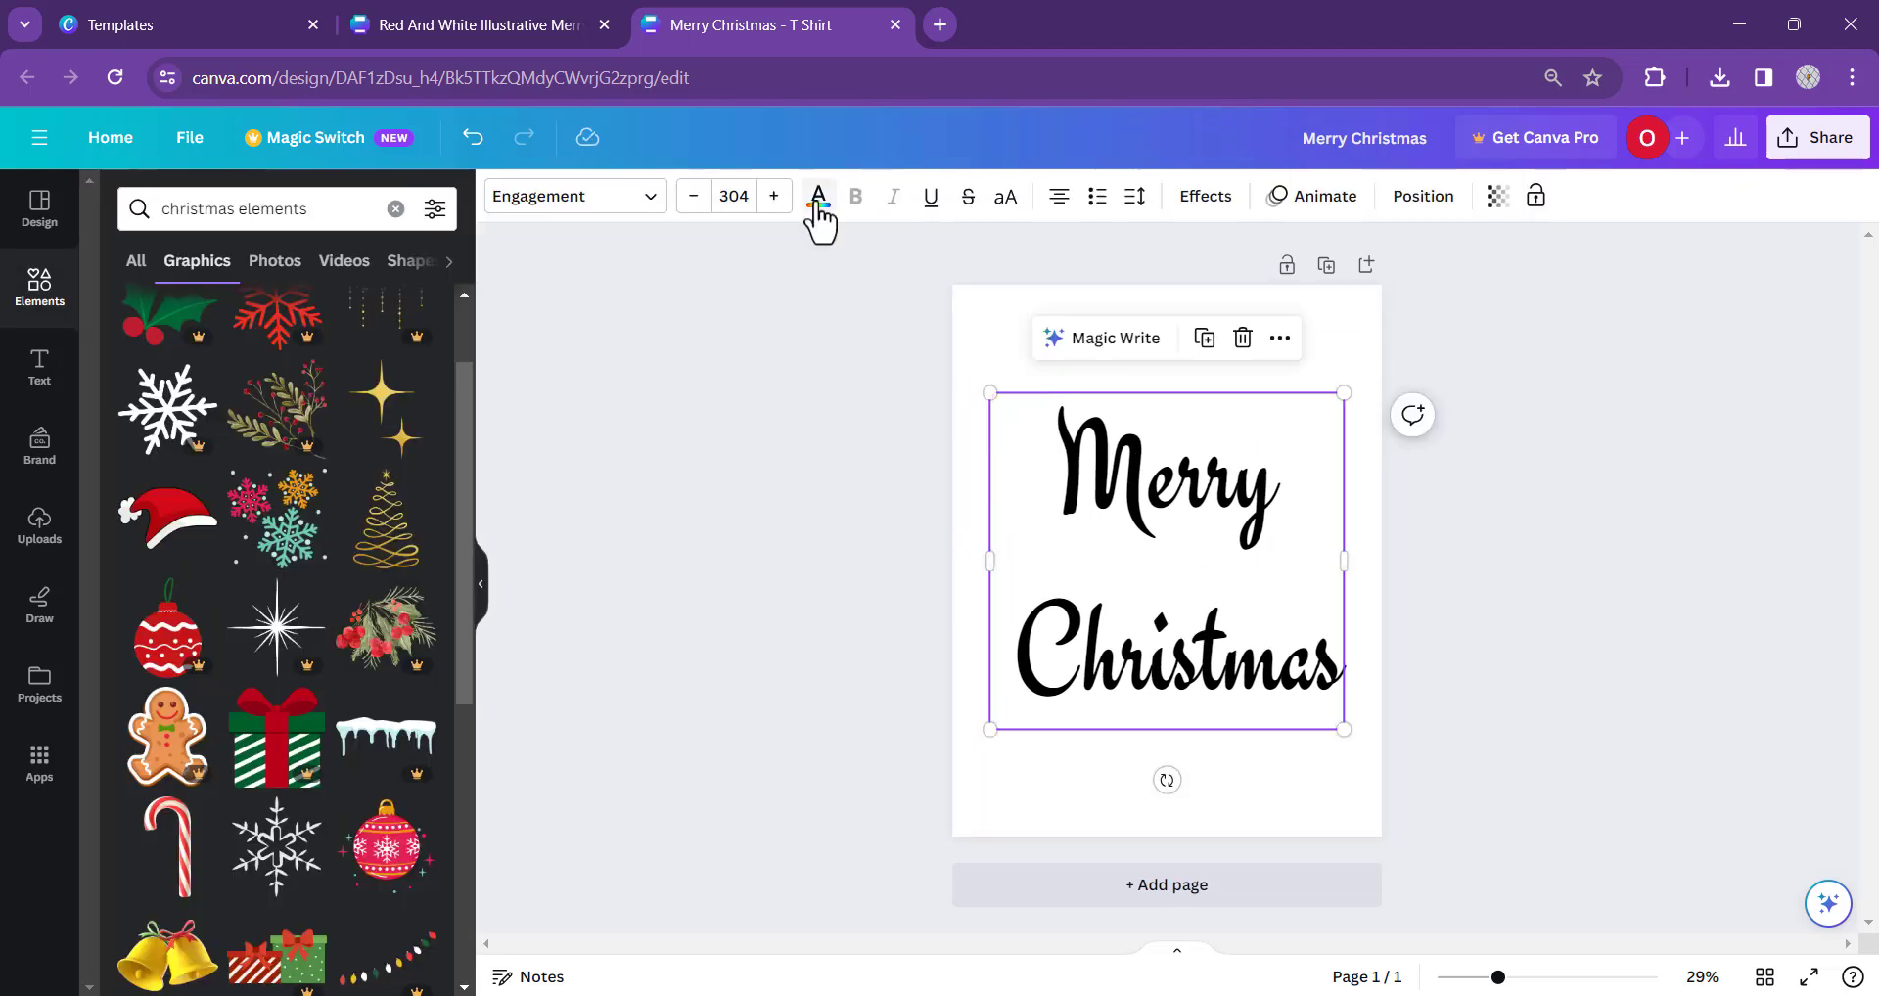
- Change the "Merry Christmas" heading's text color to the default solid red
left_click(818, 201)
left_click(122, 688)
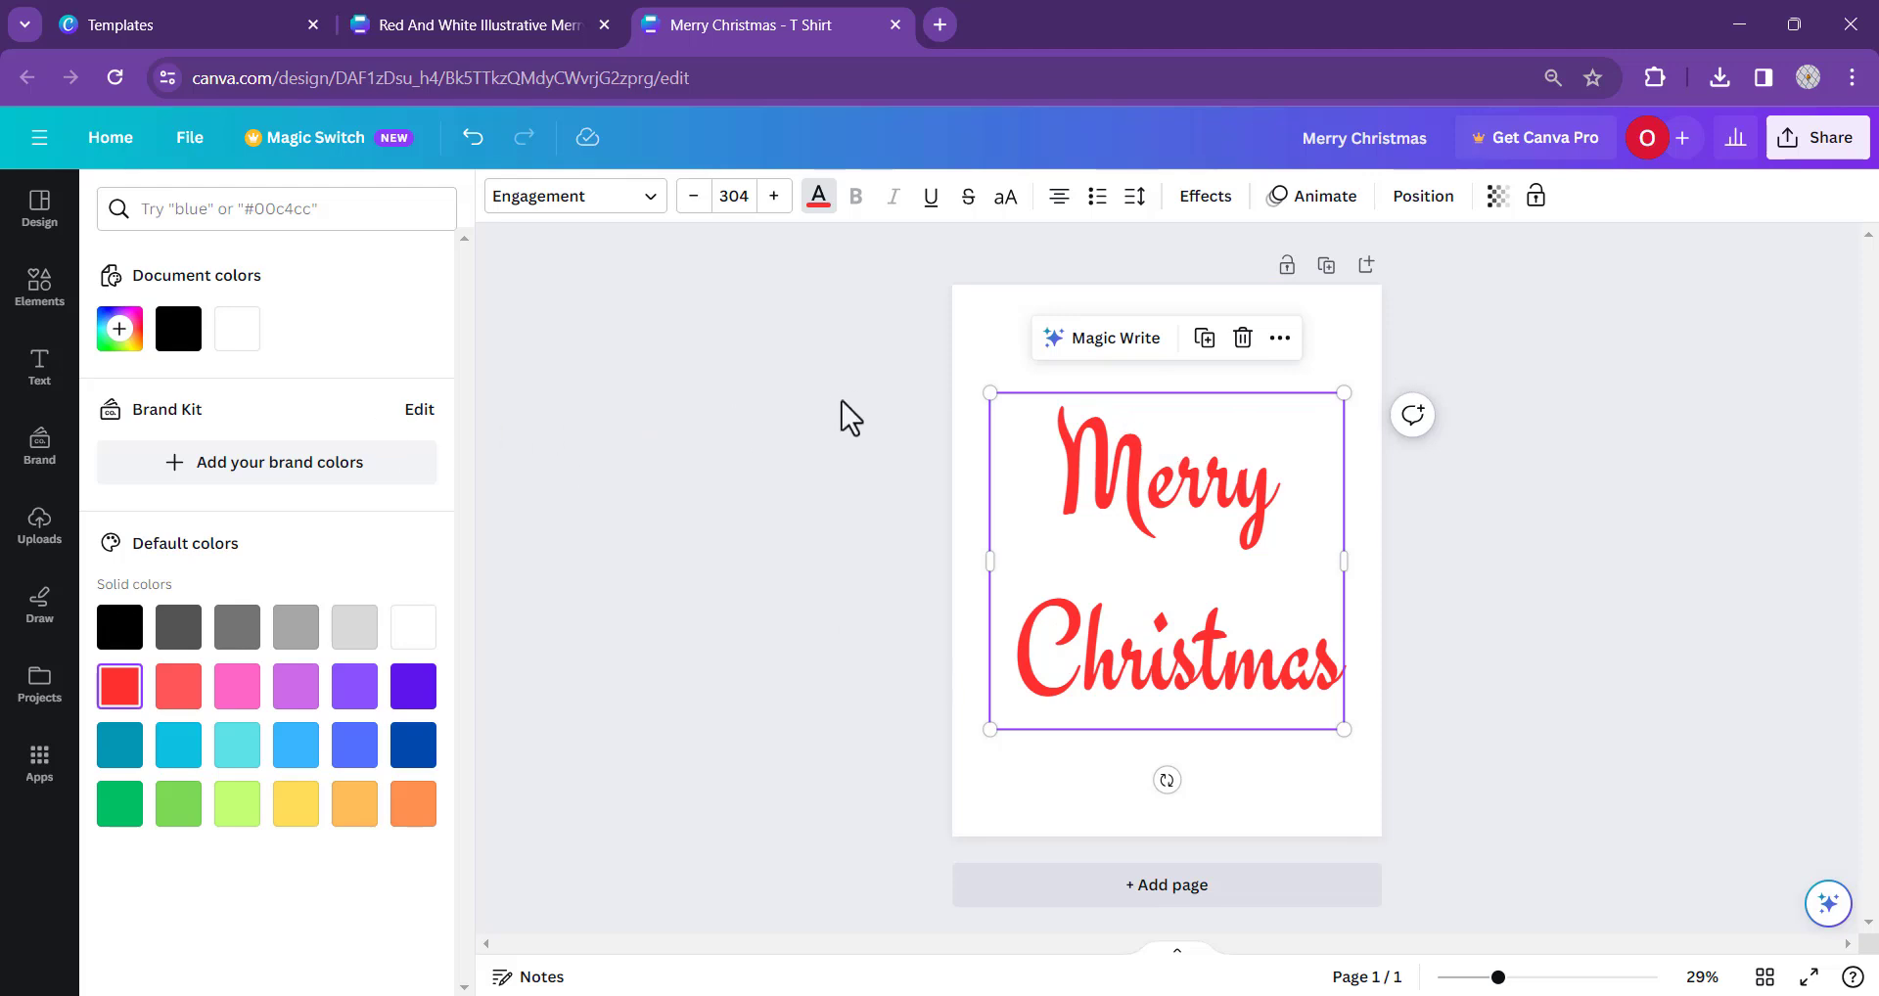
key("Escape")
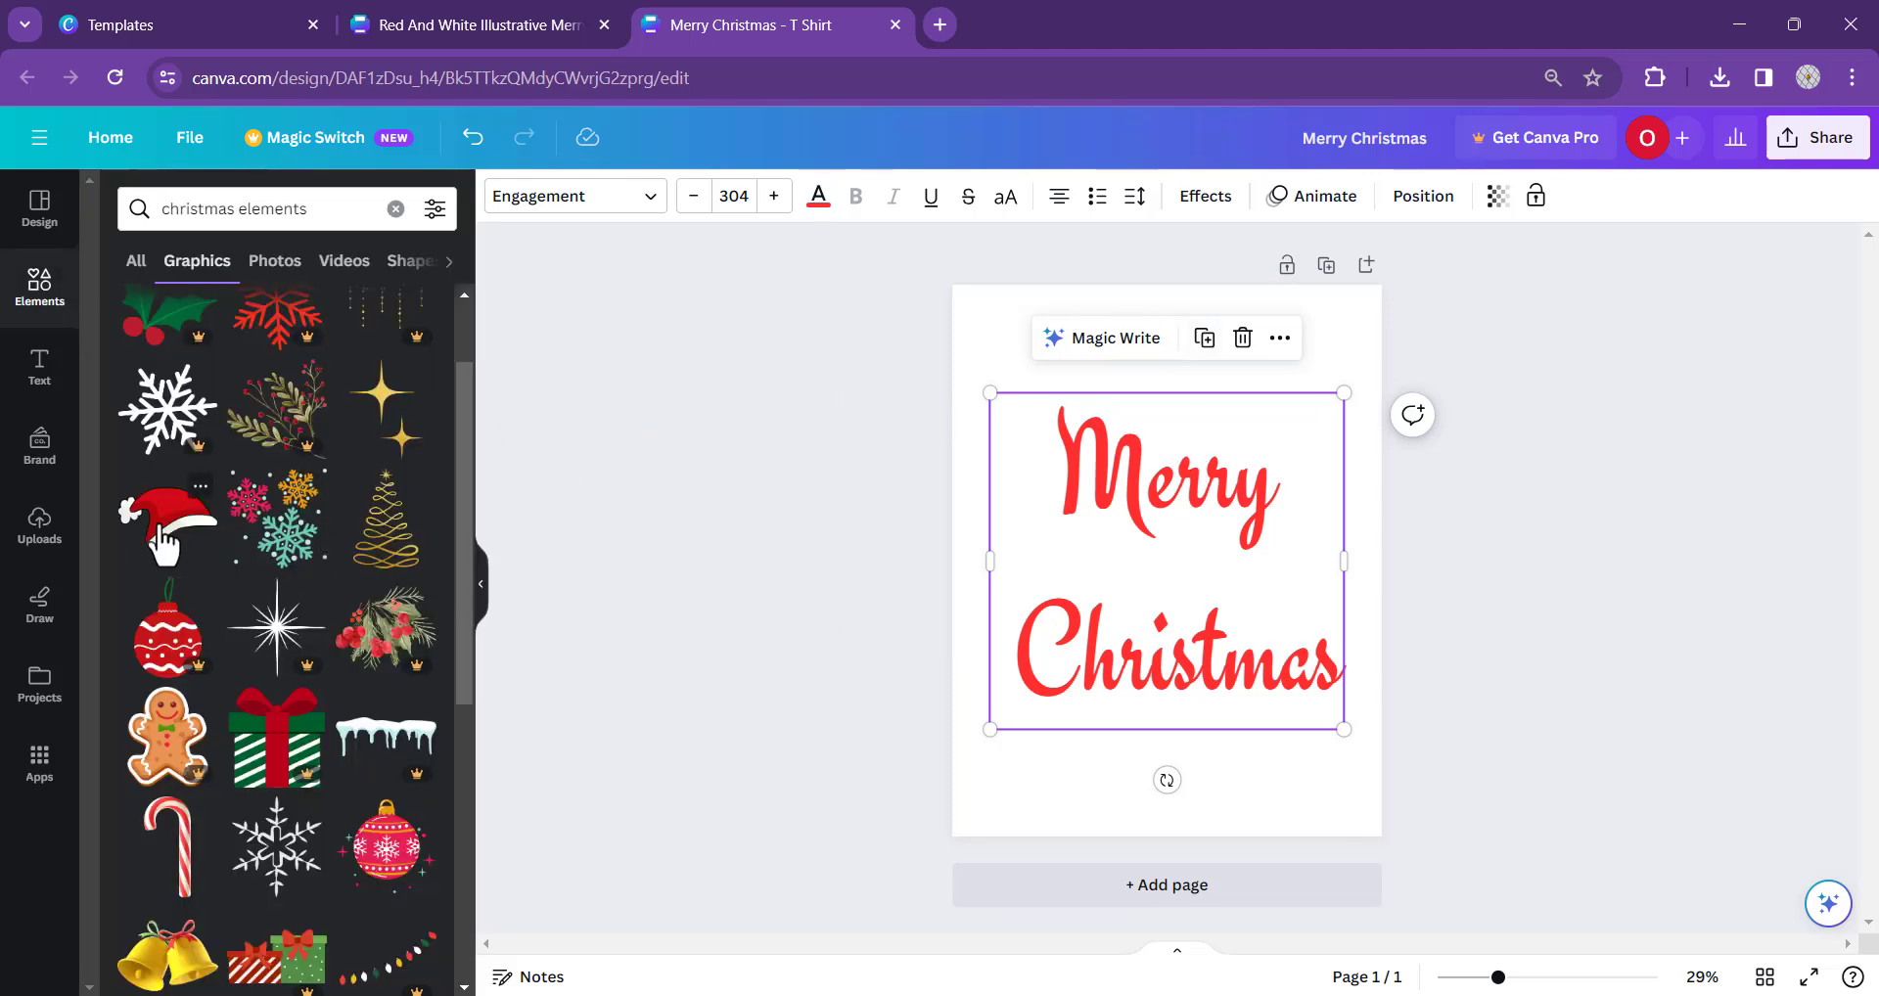
- Add the red Santa hat graphic, shrink it and place it on the upper left tip of the "M" in "Merry"
left_click_drag(165, 543, 966, 480)
left_click_drag(1151, 548, 1083, 410)
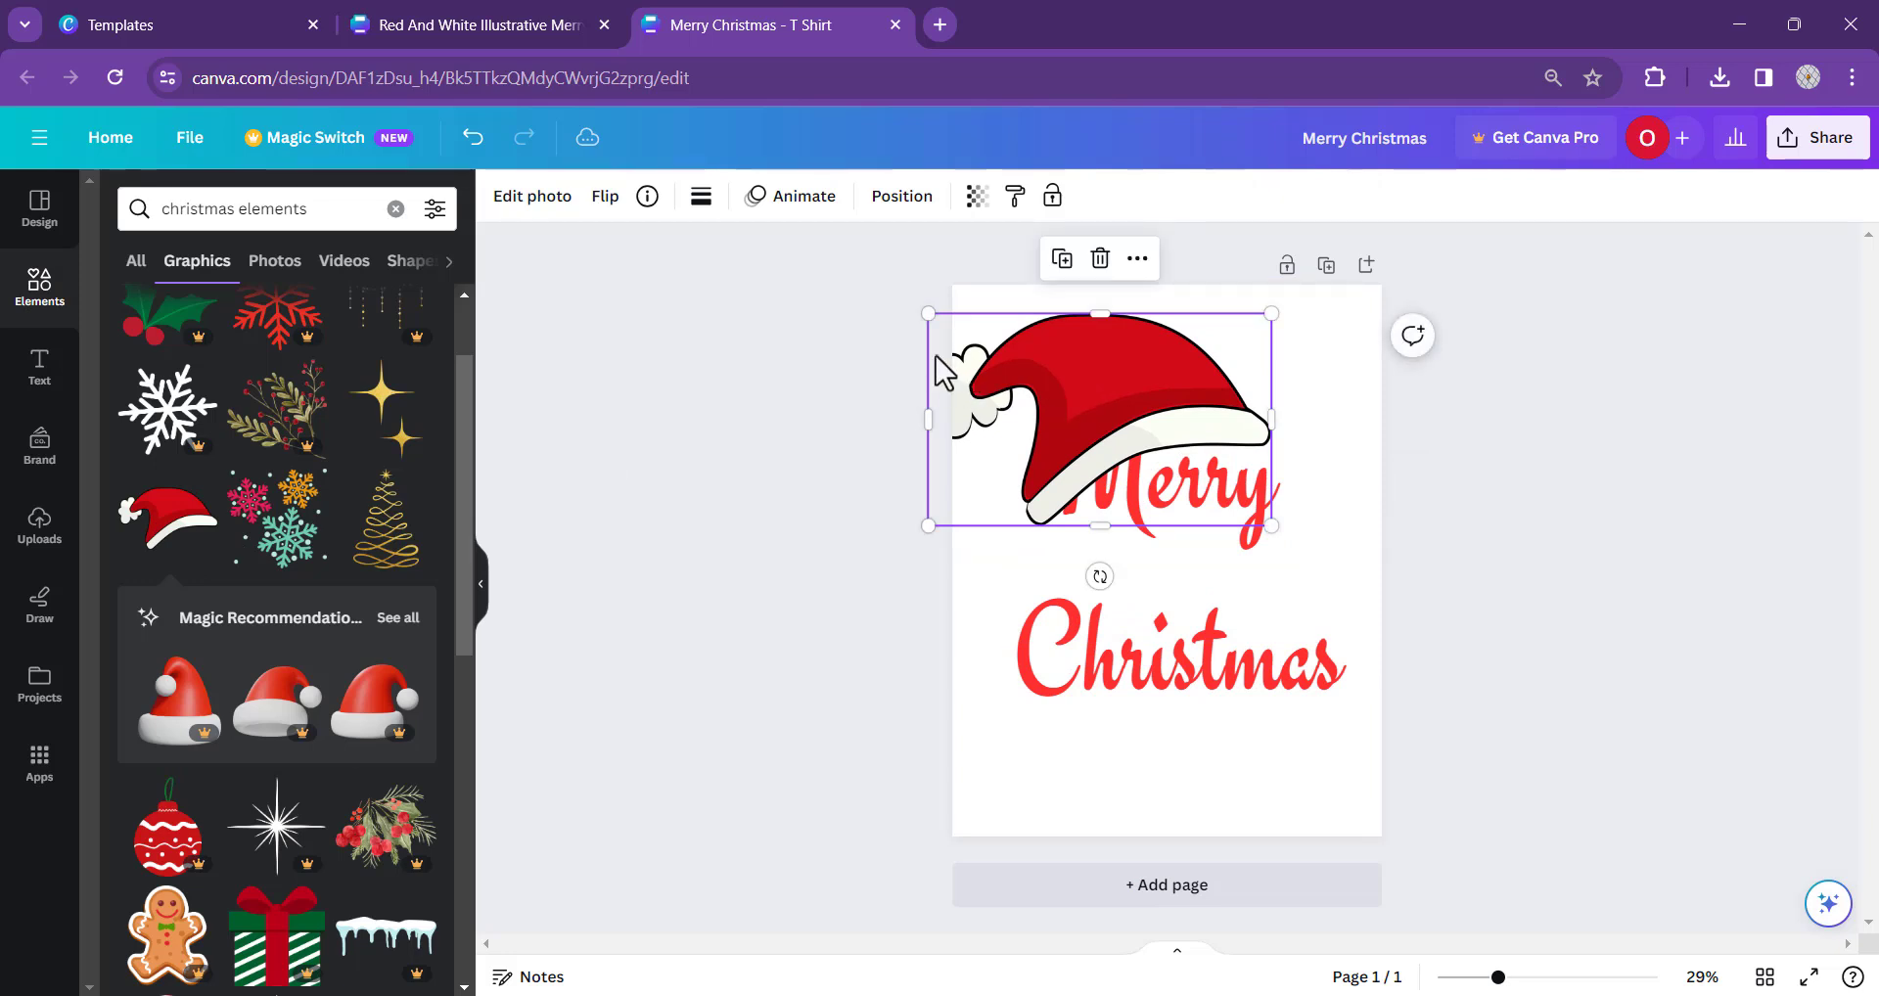
left_click_drag(929, 314, 1064, 370)
left_click(1288, 444)
left_click(1585, 495)
left_click(1088, 381)
left_click_drag(1088, 381, 1076, 375)
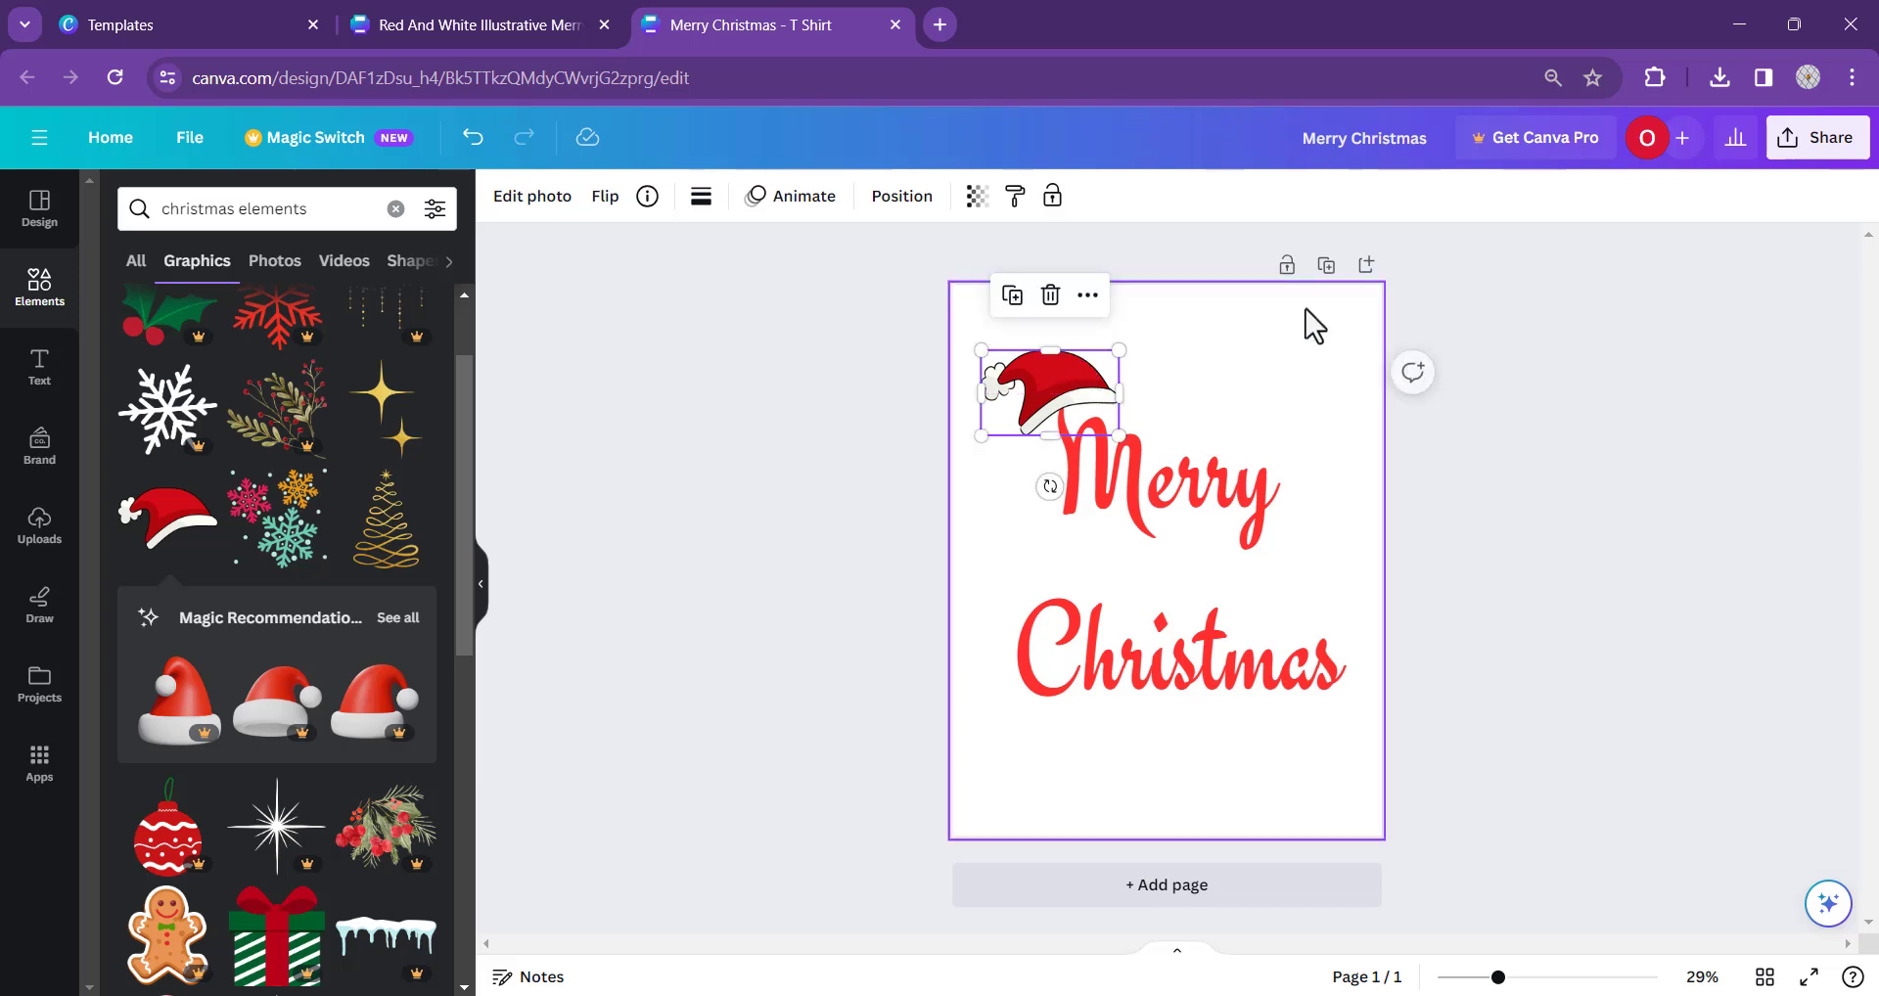
left_click(1595, 401)
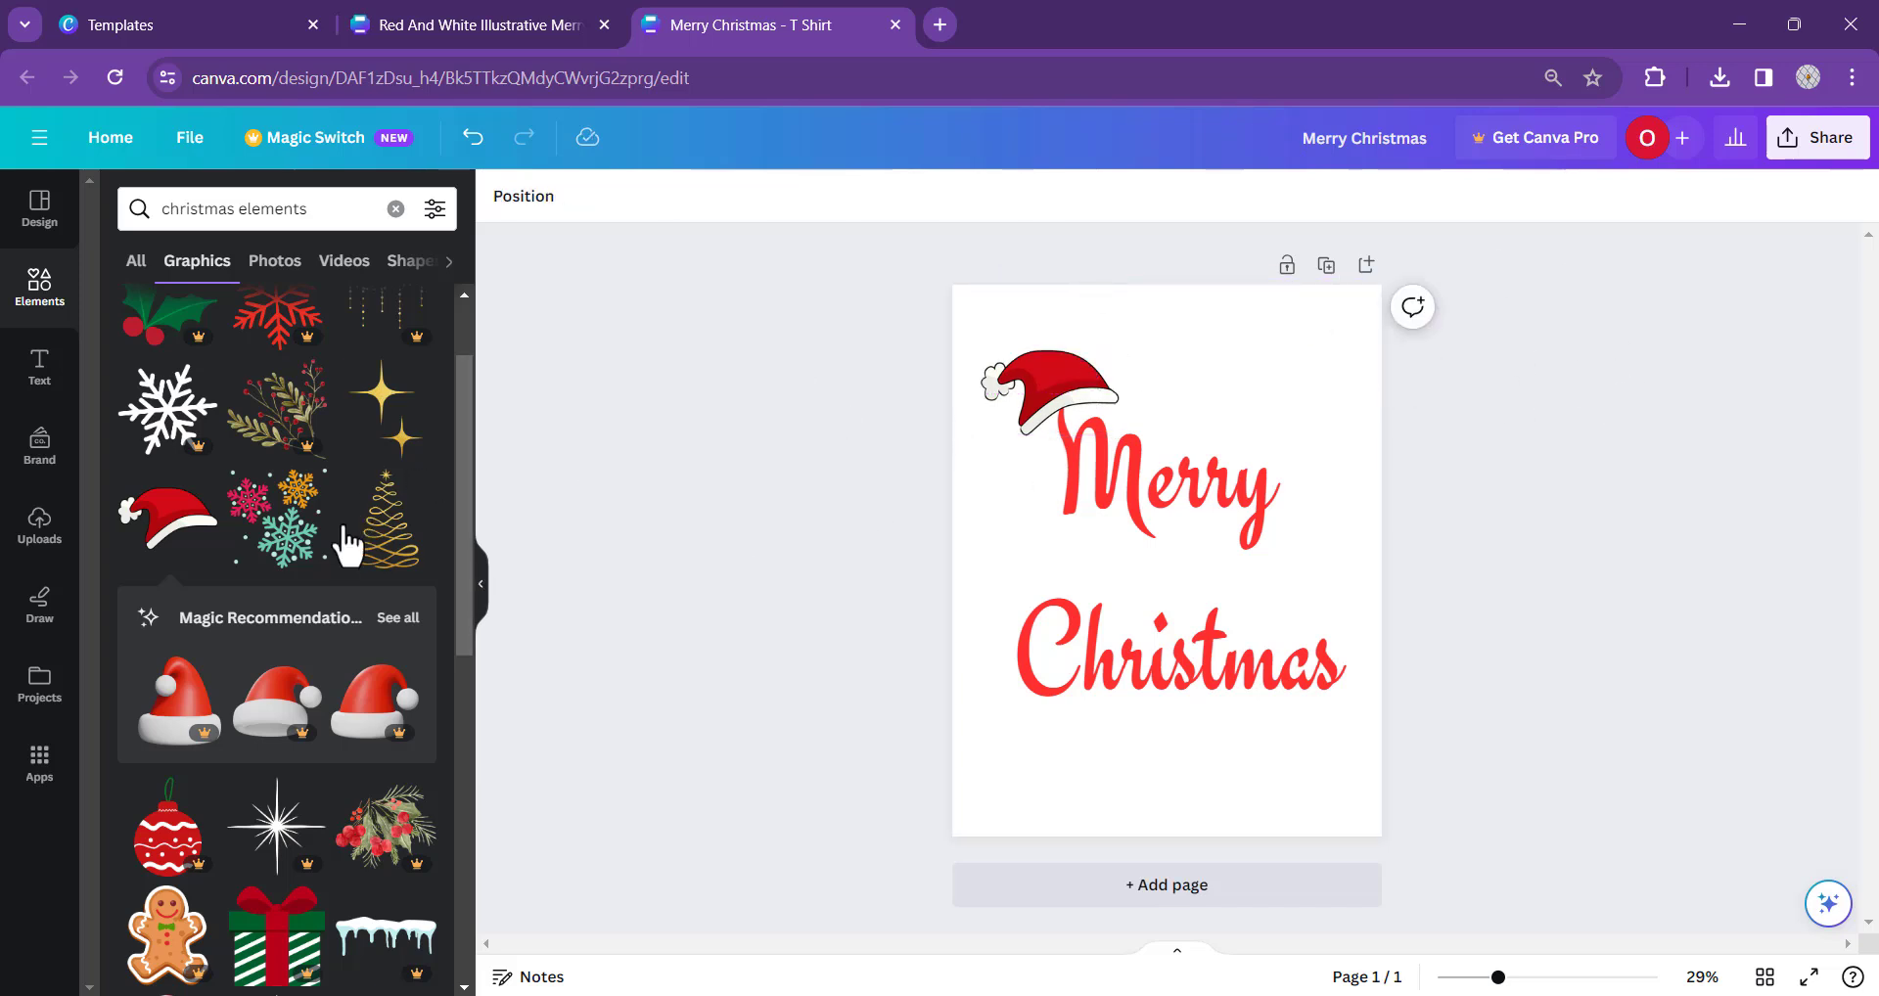
- Add the red-and-white candy cane graphic at a reduced size over "Christmas", undoing the attempt to widen it
scroll(333, 421, "up", 1)
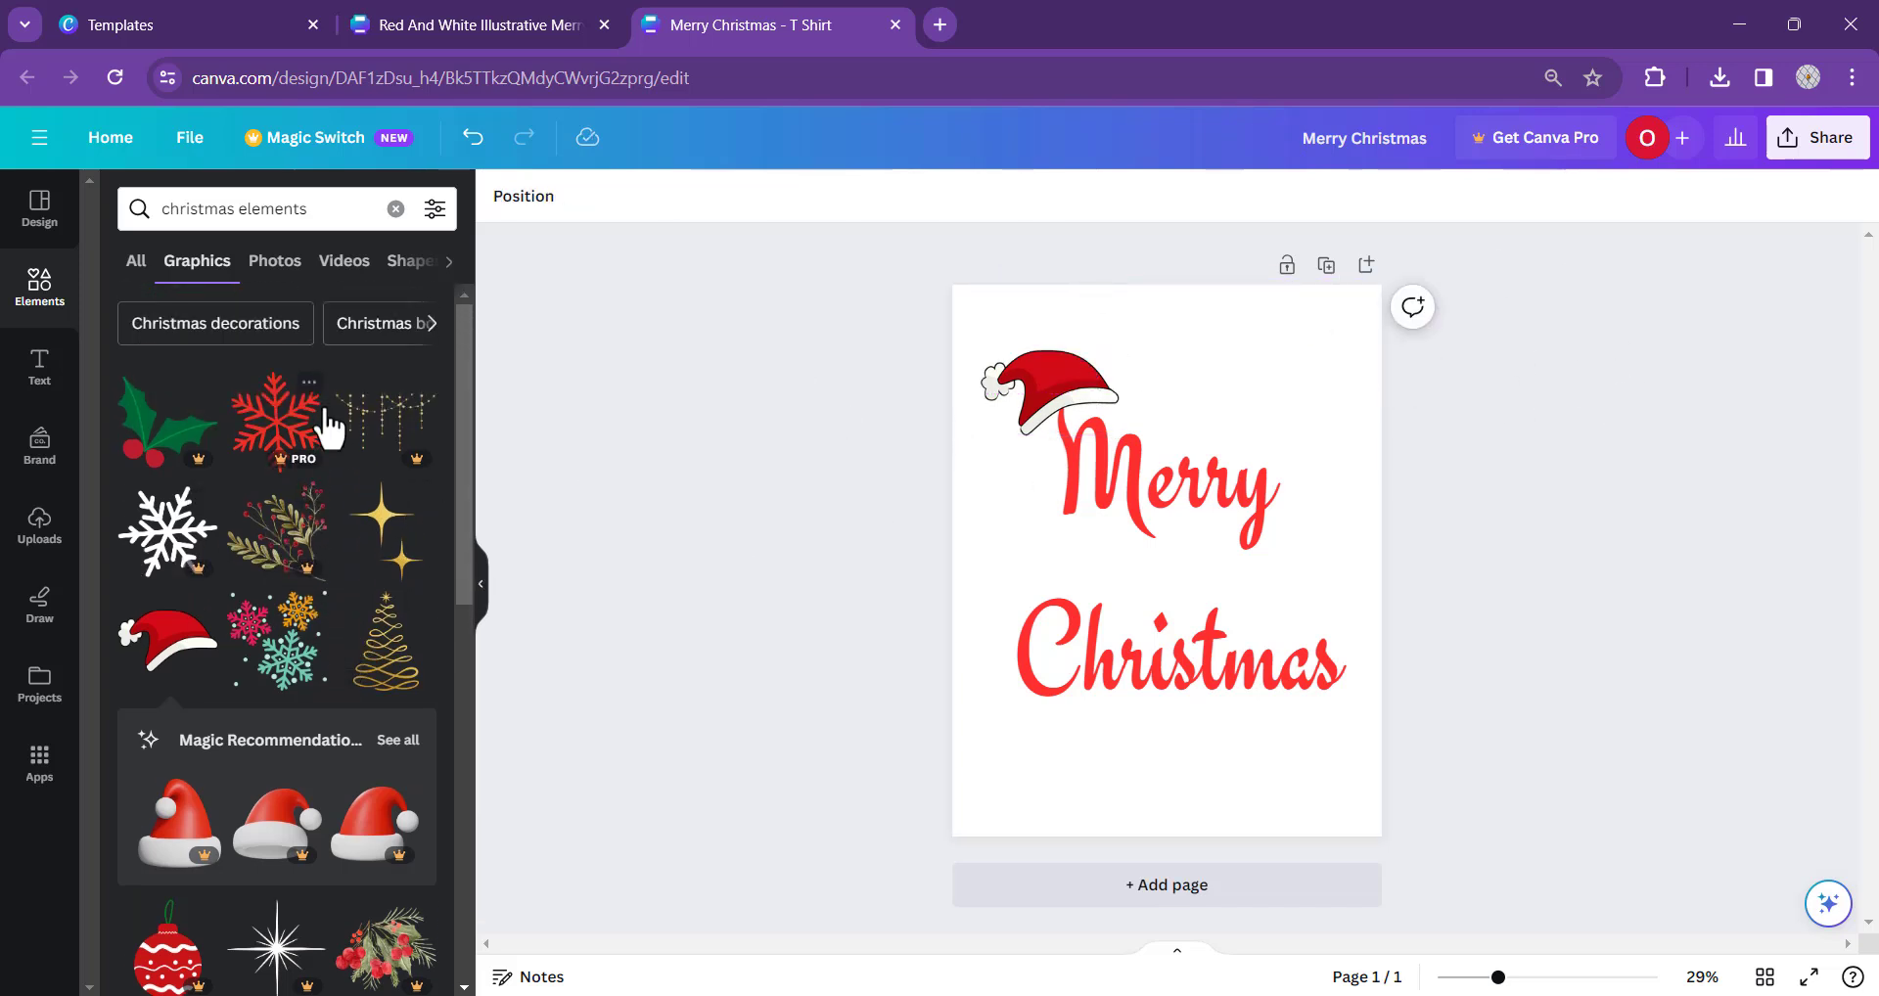
scroll(323, 421, "down", 3)
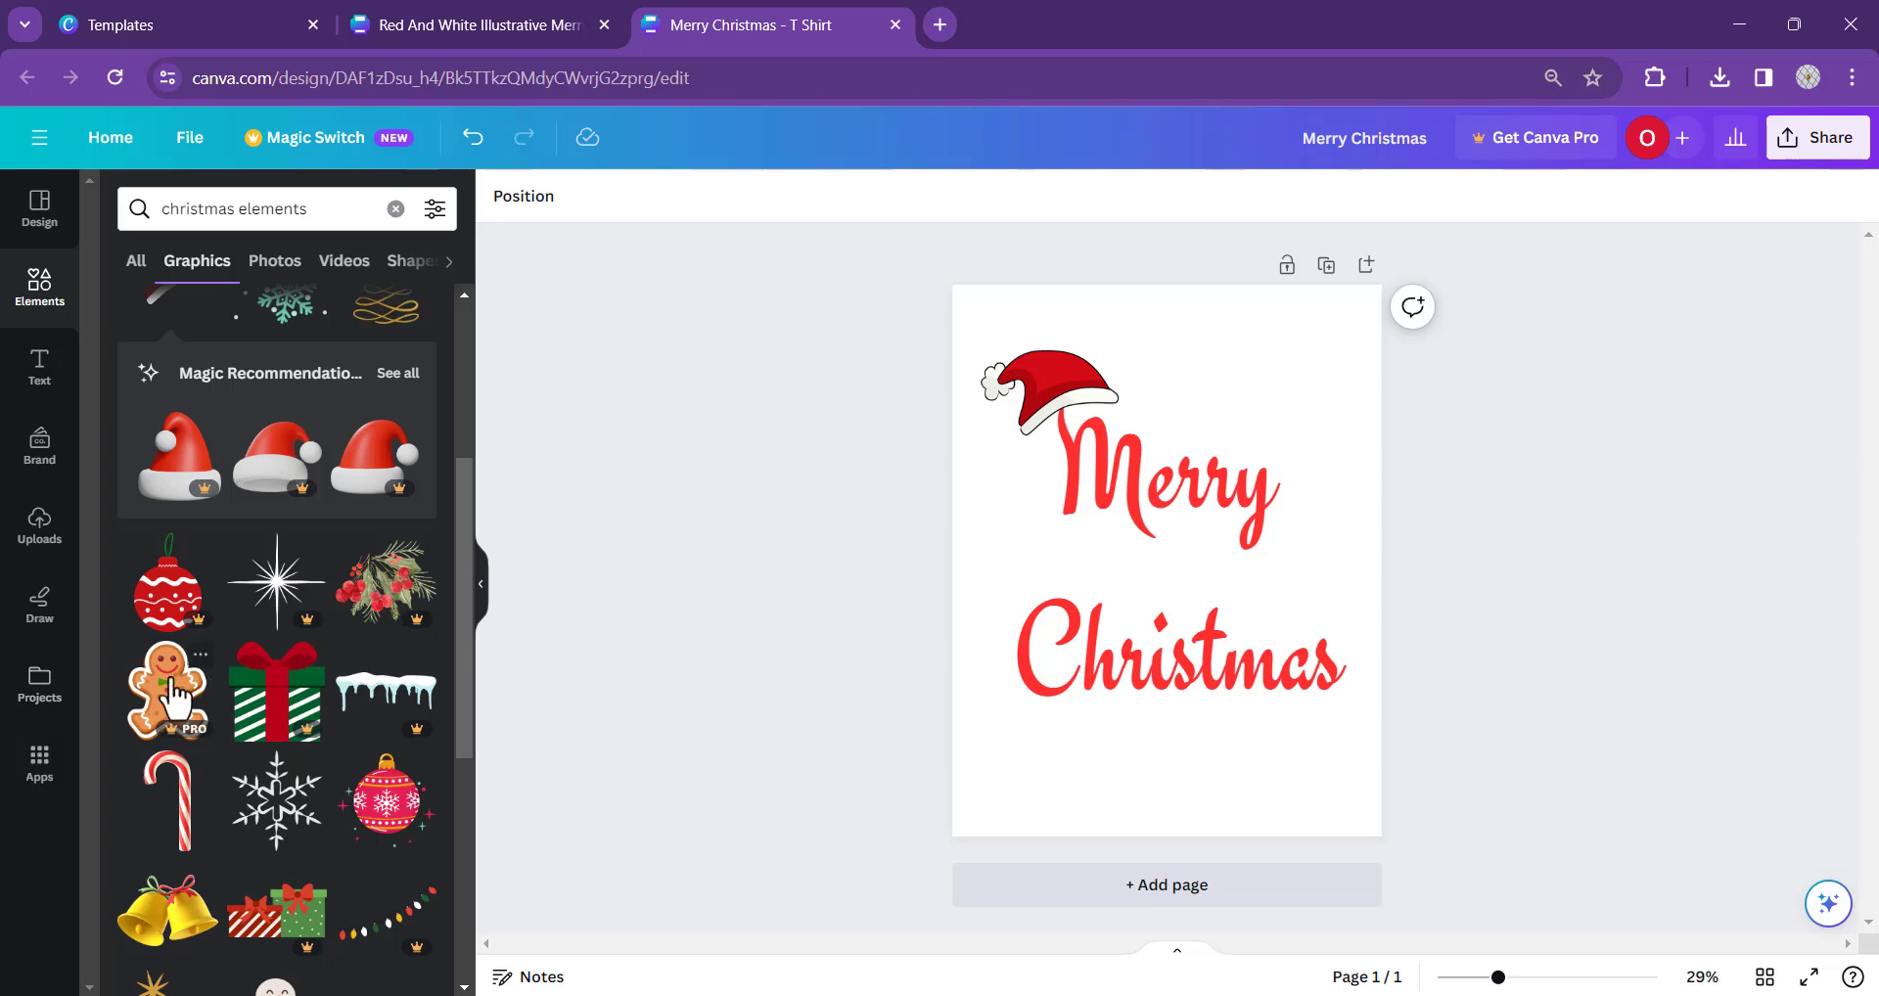
left_click(186, 817)
left_click_drag(1057, 326, 1303, 555)
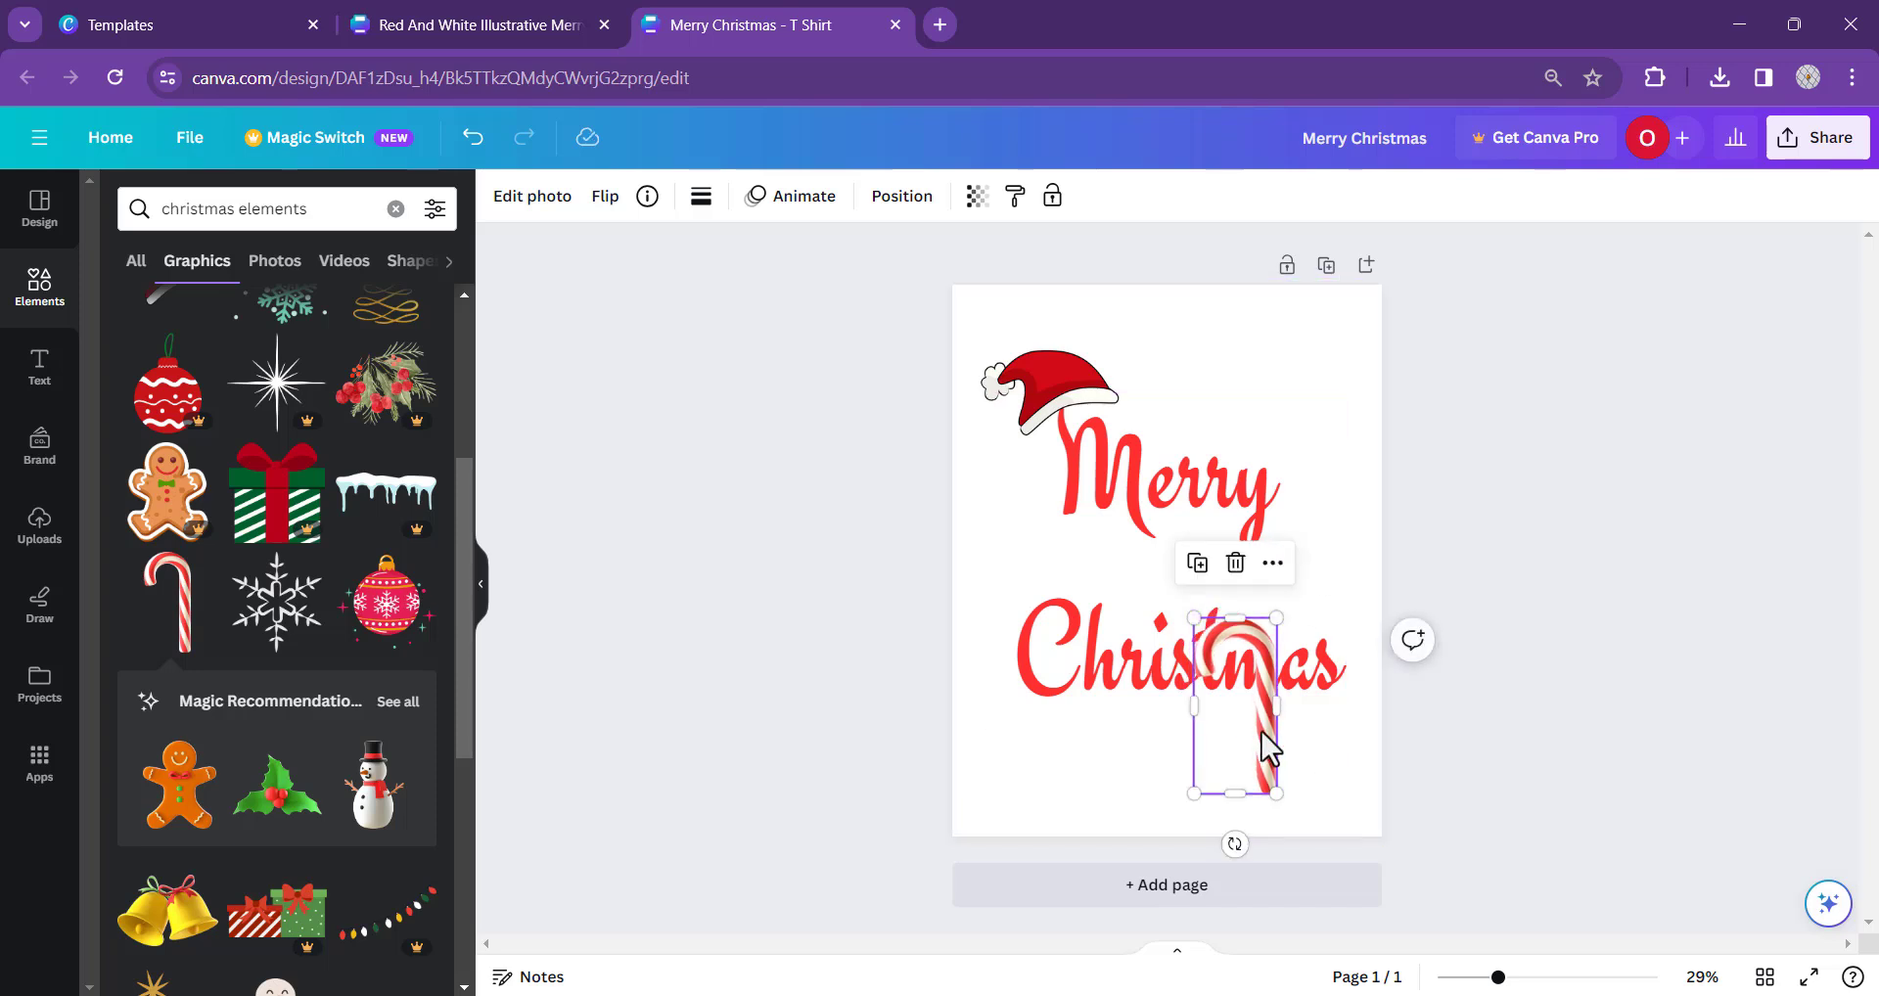
left_click_drag(1277, 685, 1316, 675)
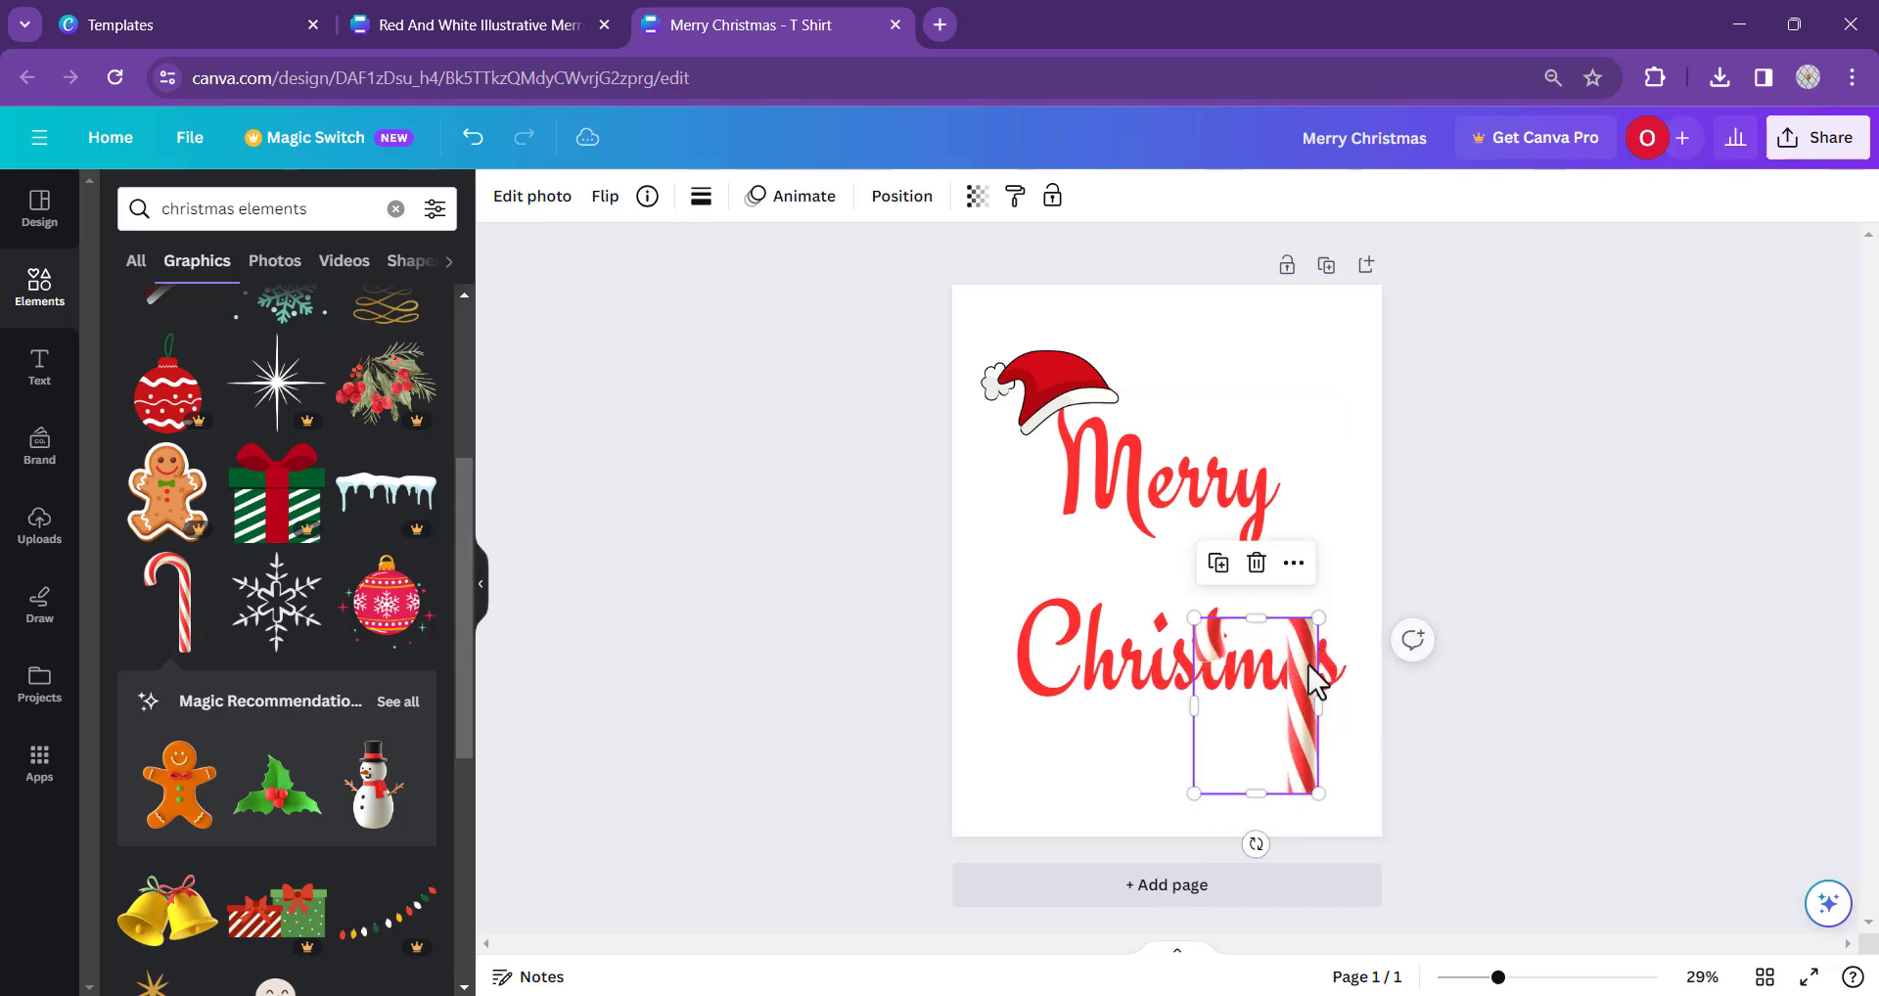
key("ctrl+z")
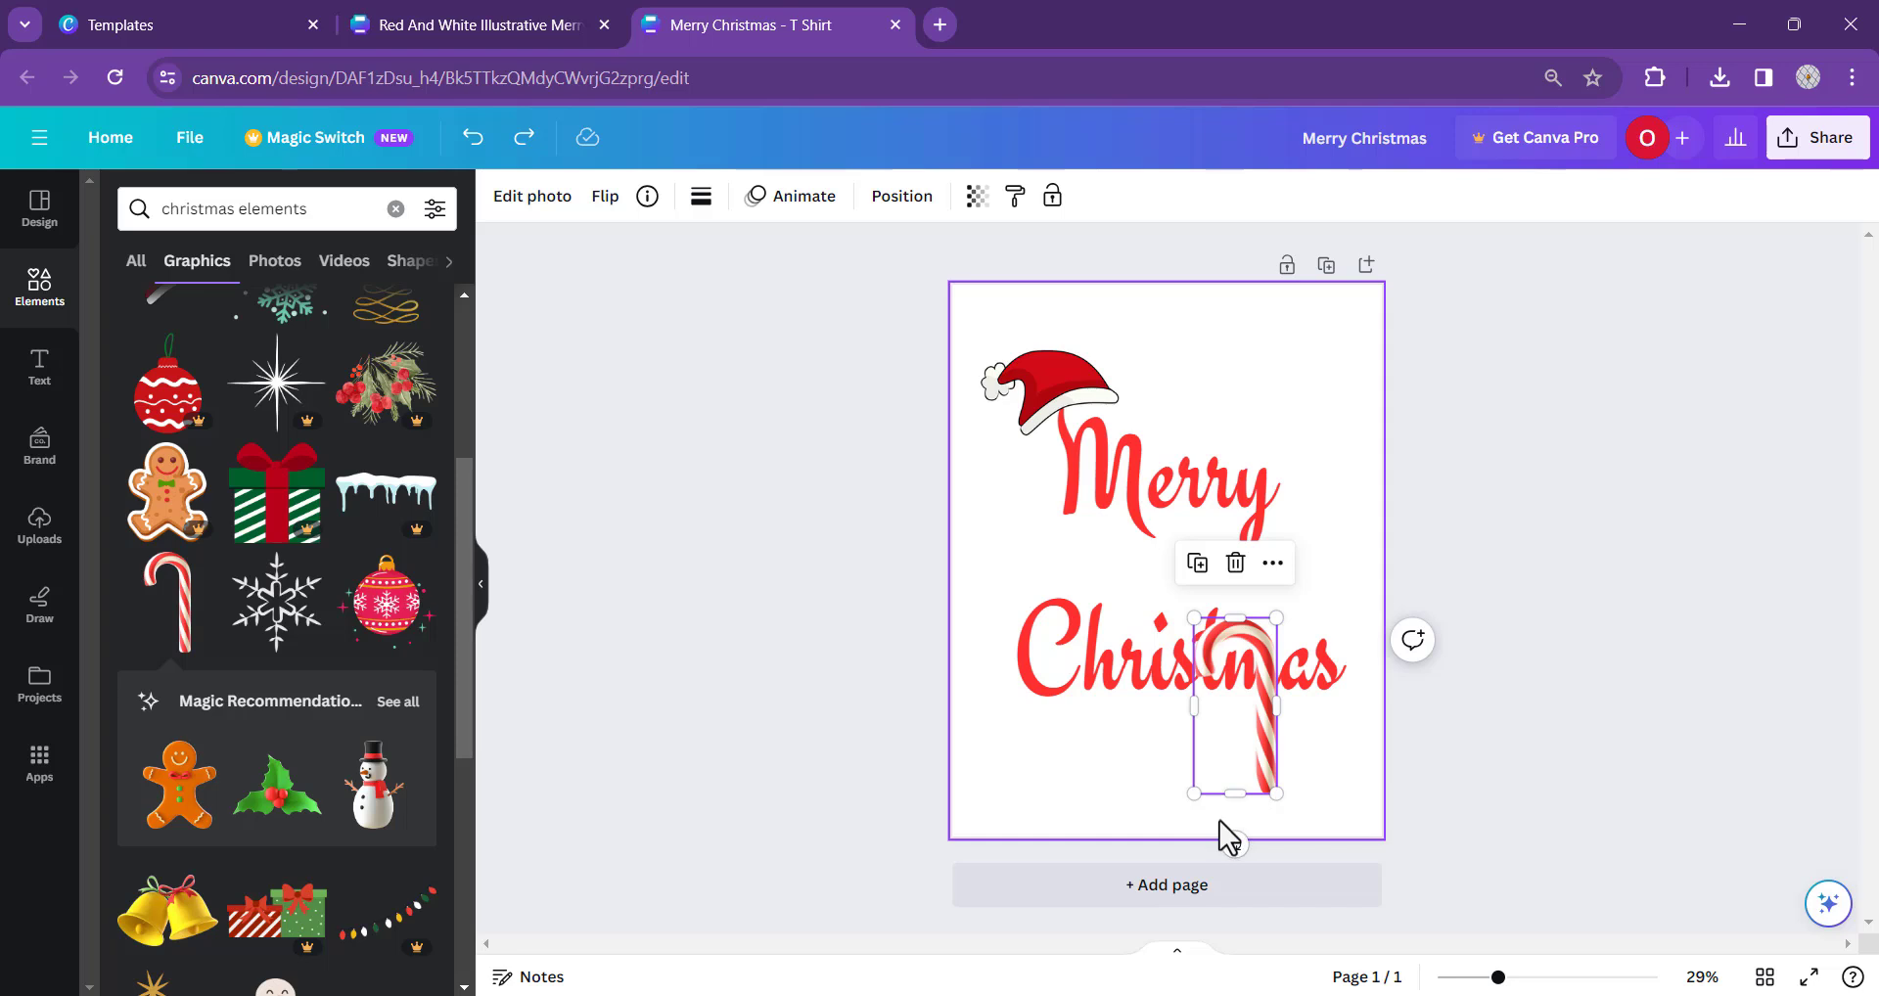
- Rotate the candy cane roughly upside down and flip it horizontally so its hook curves to the left
left_click_drag(1235, 843, 1242, 535)
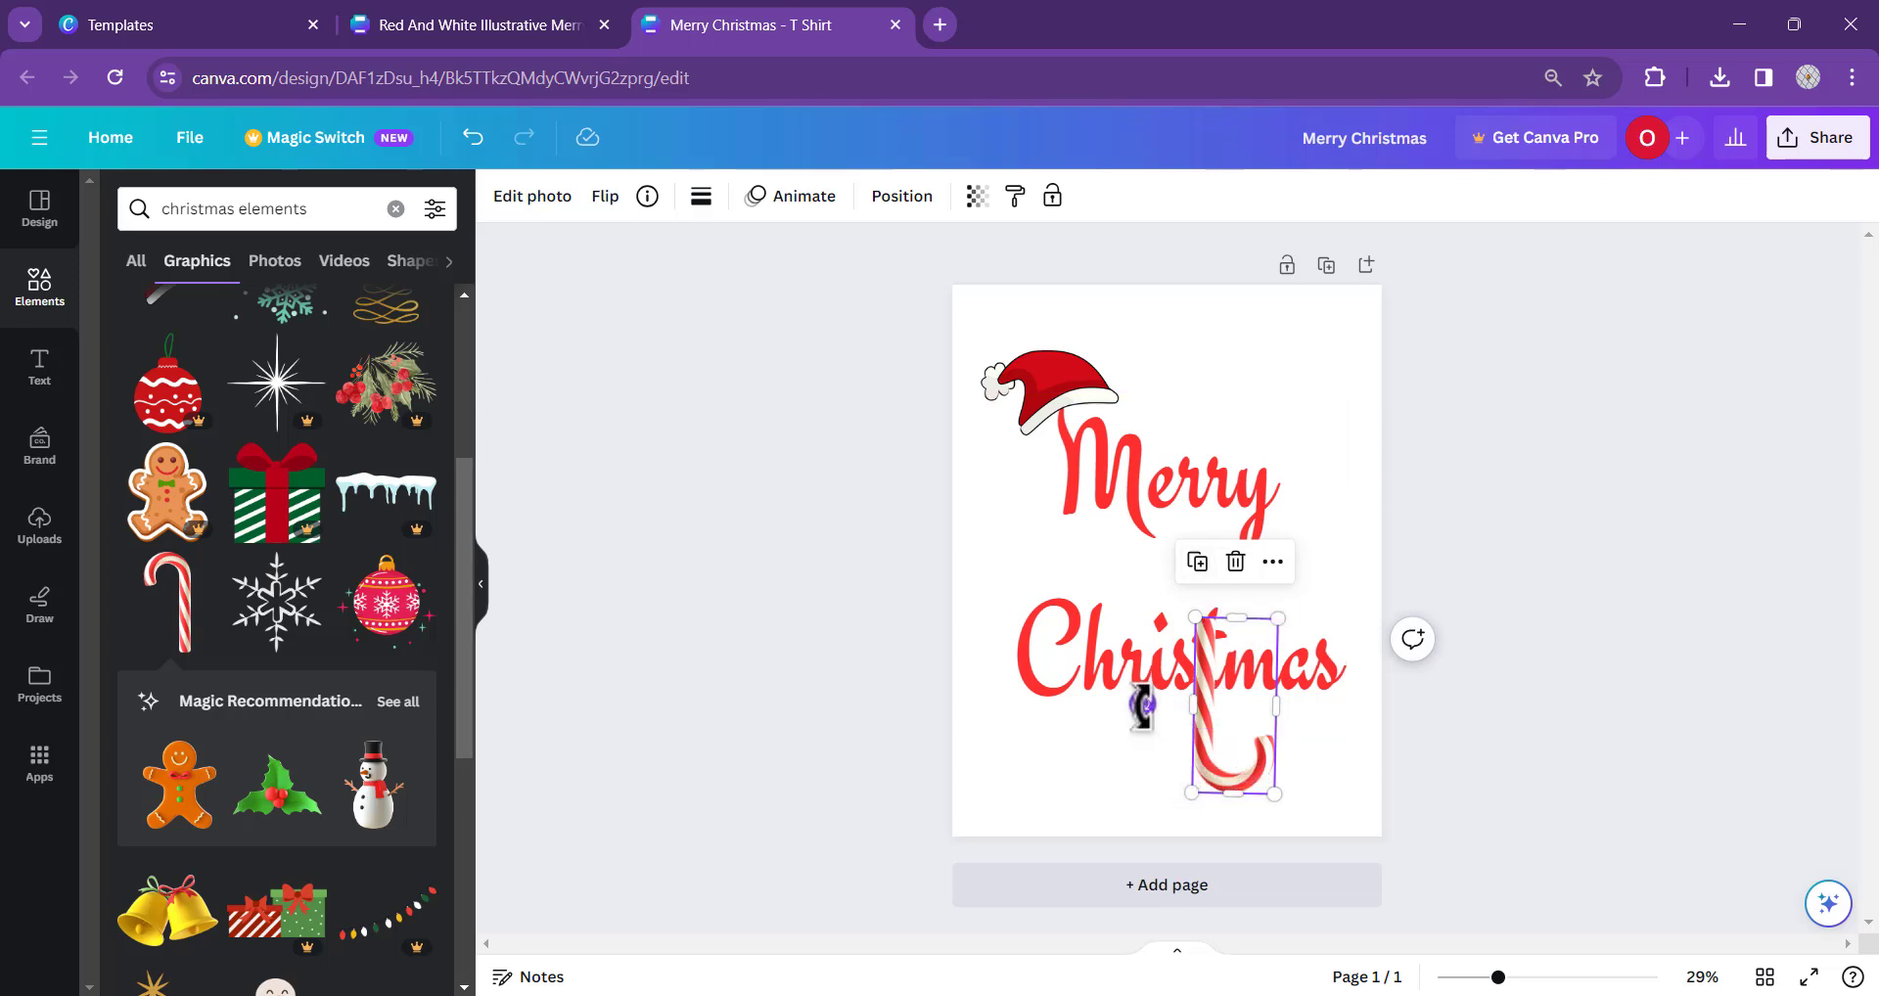
left_click_drag(1142, 704, 1143, 724)
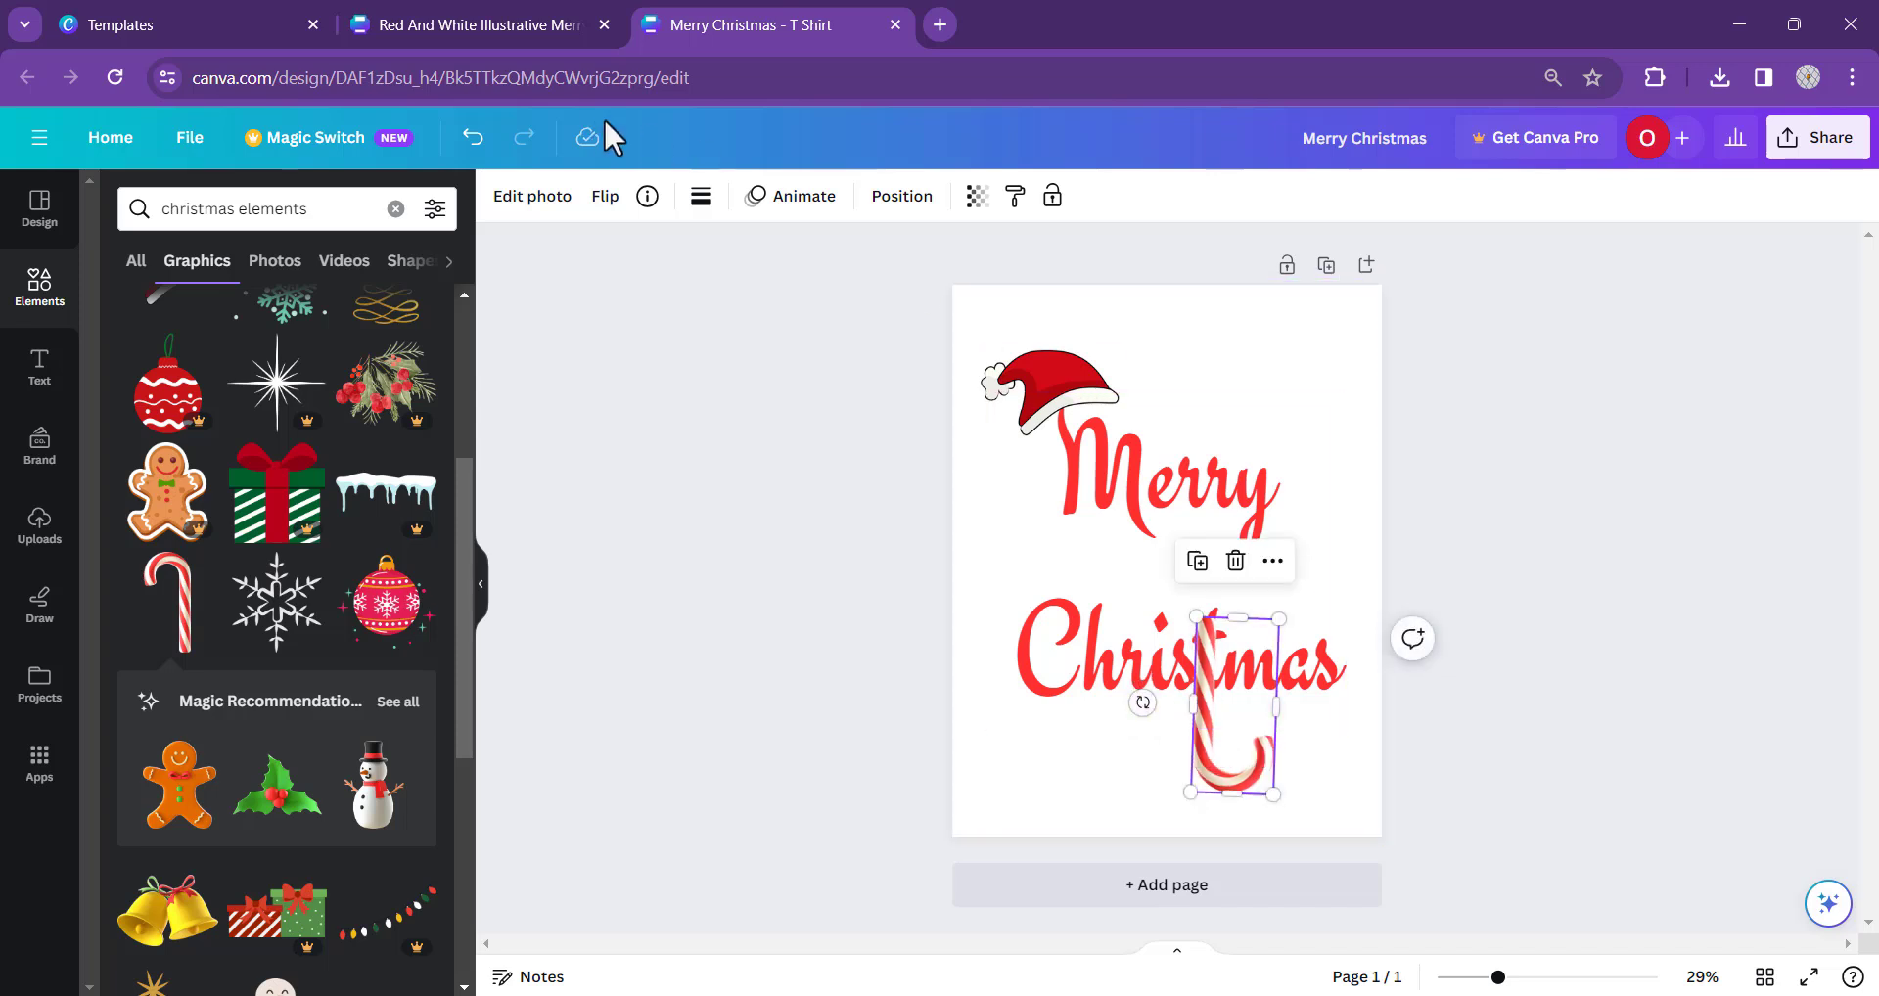
left_click(605, 195)
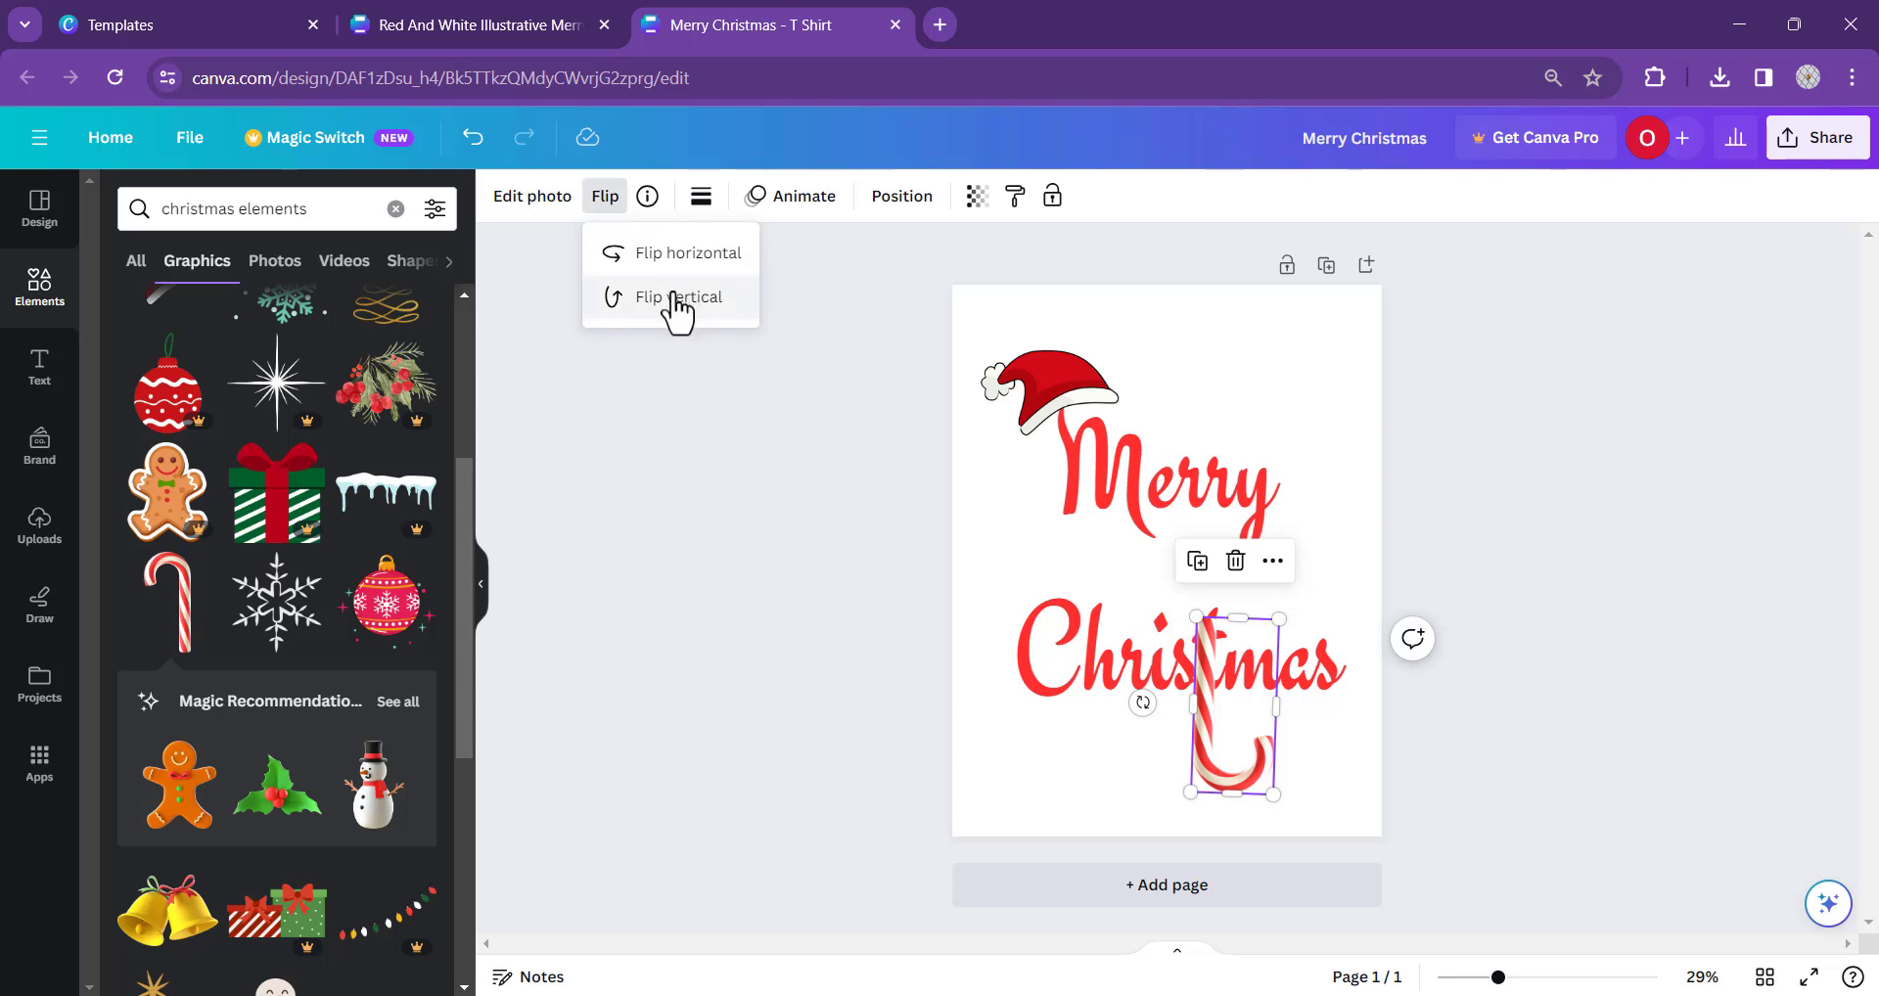
left_click(685, 252)
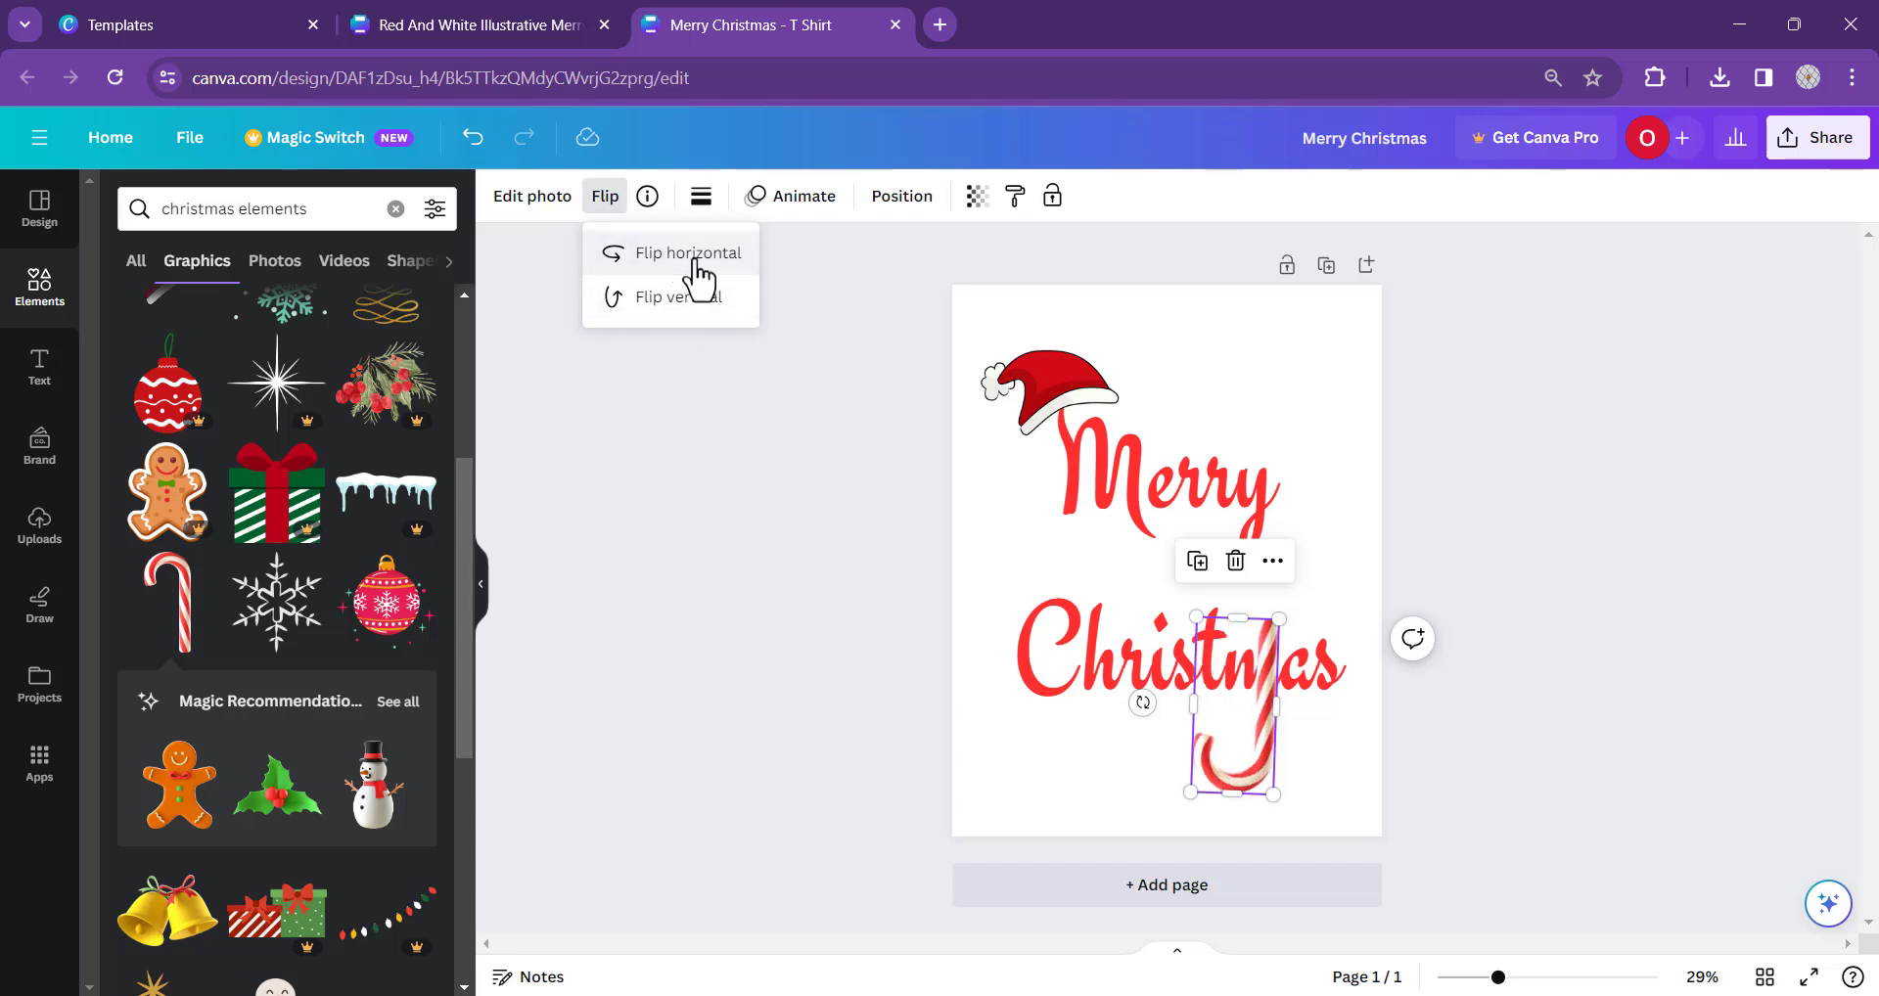
- Move the candy cane up beside the "y" of "Merry", shrink it slightly and align it with the letter's tail
left_click(1248, 747)
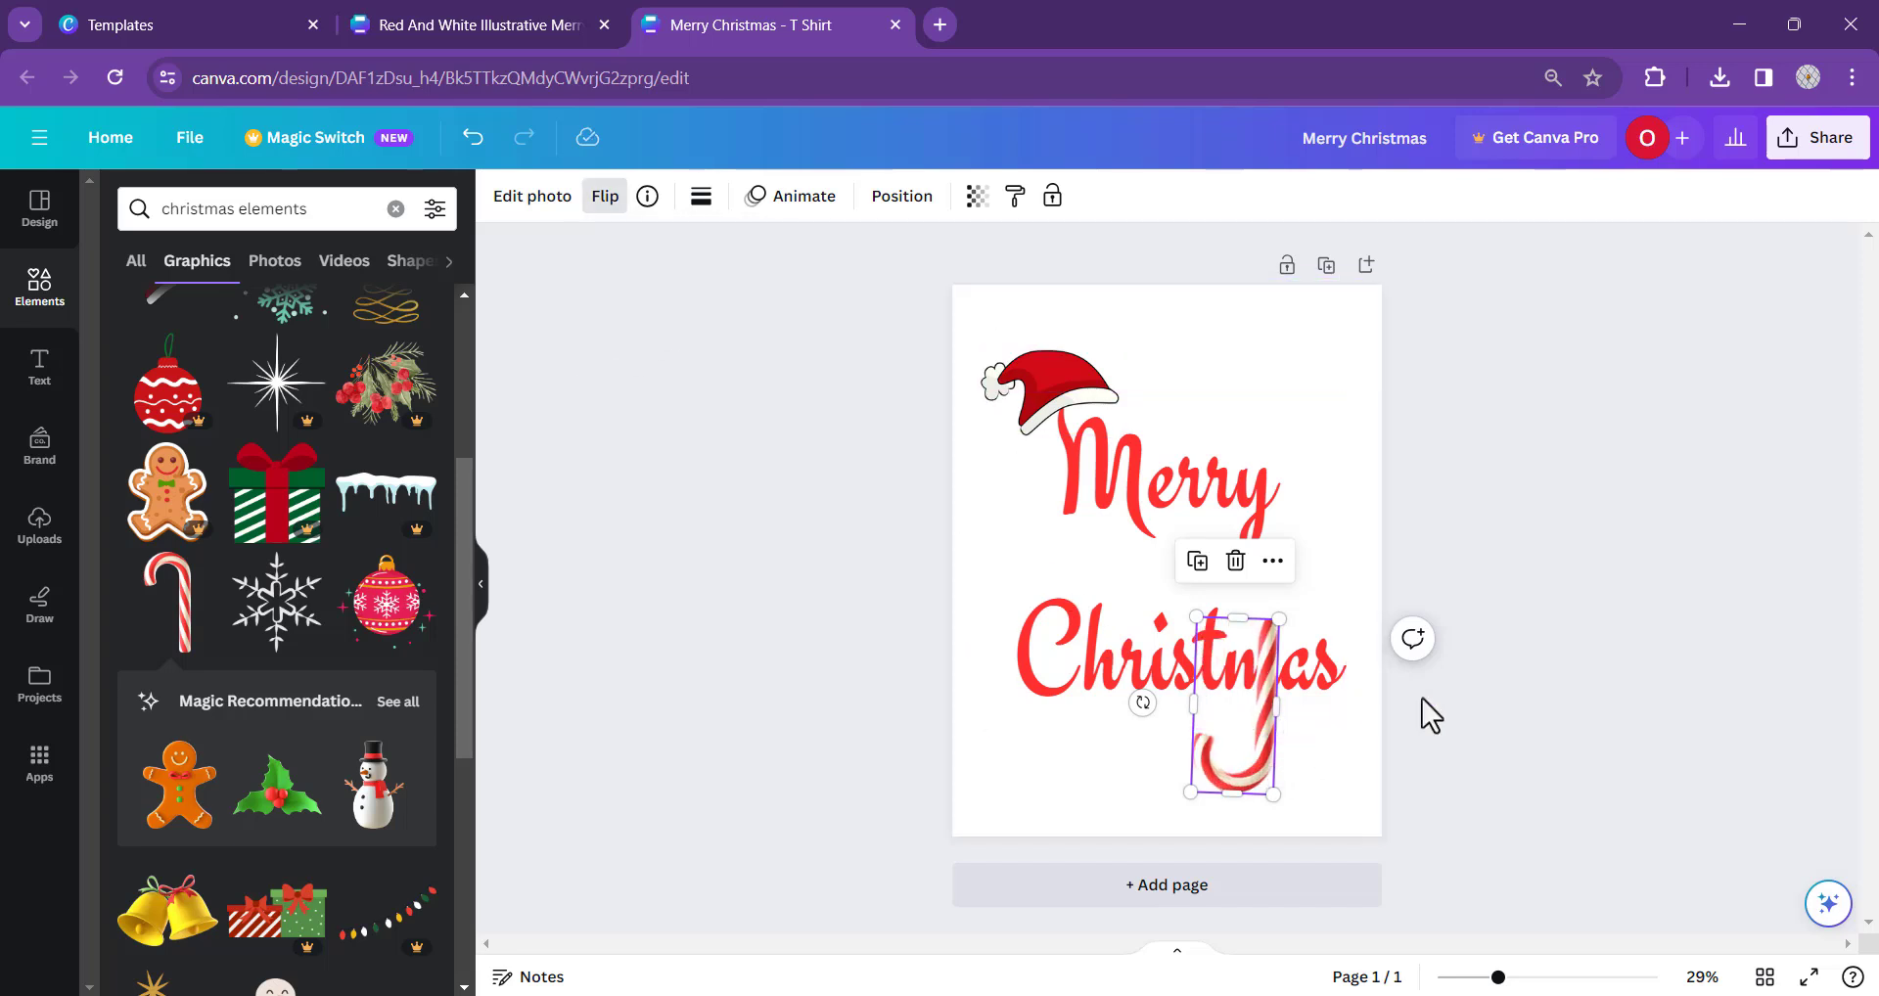
left_click_drag(1248, 752, 1274, 534)
left_click_drag(1299, 404, 1290, 417)
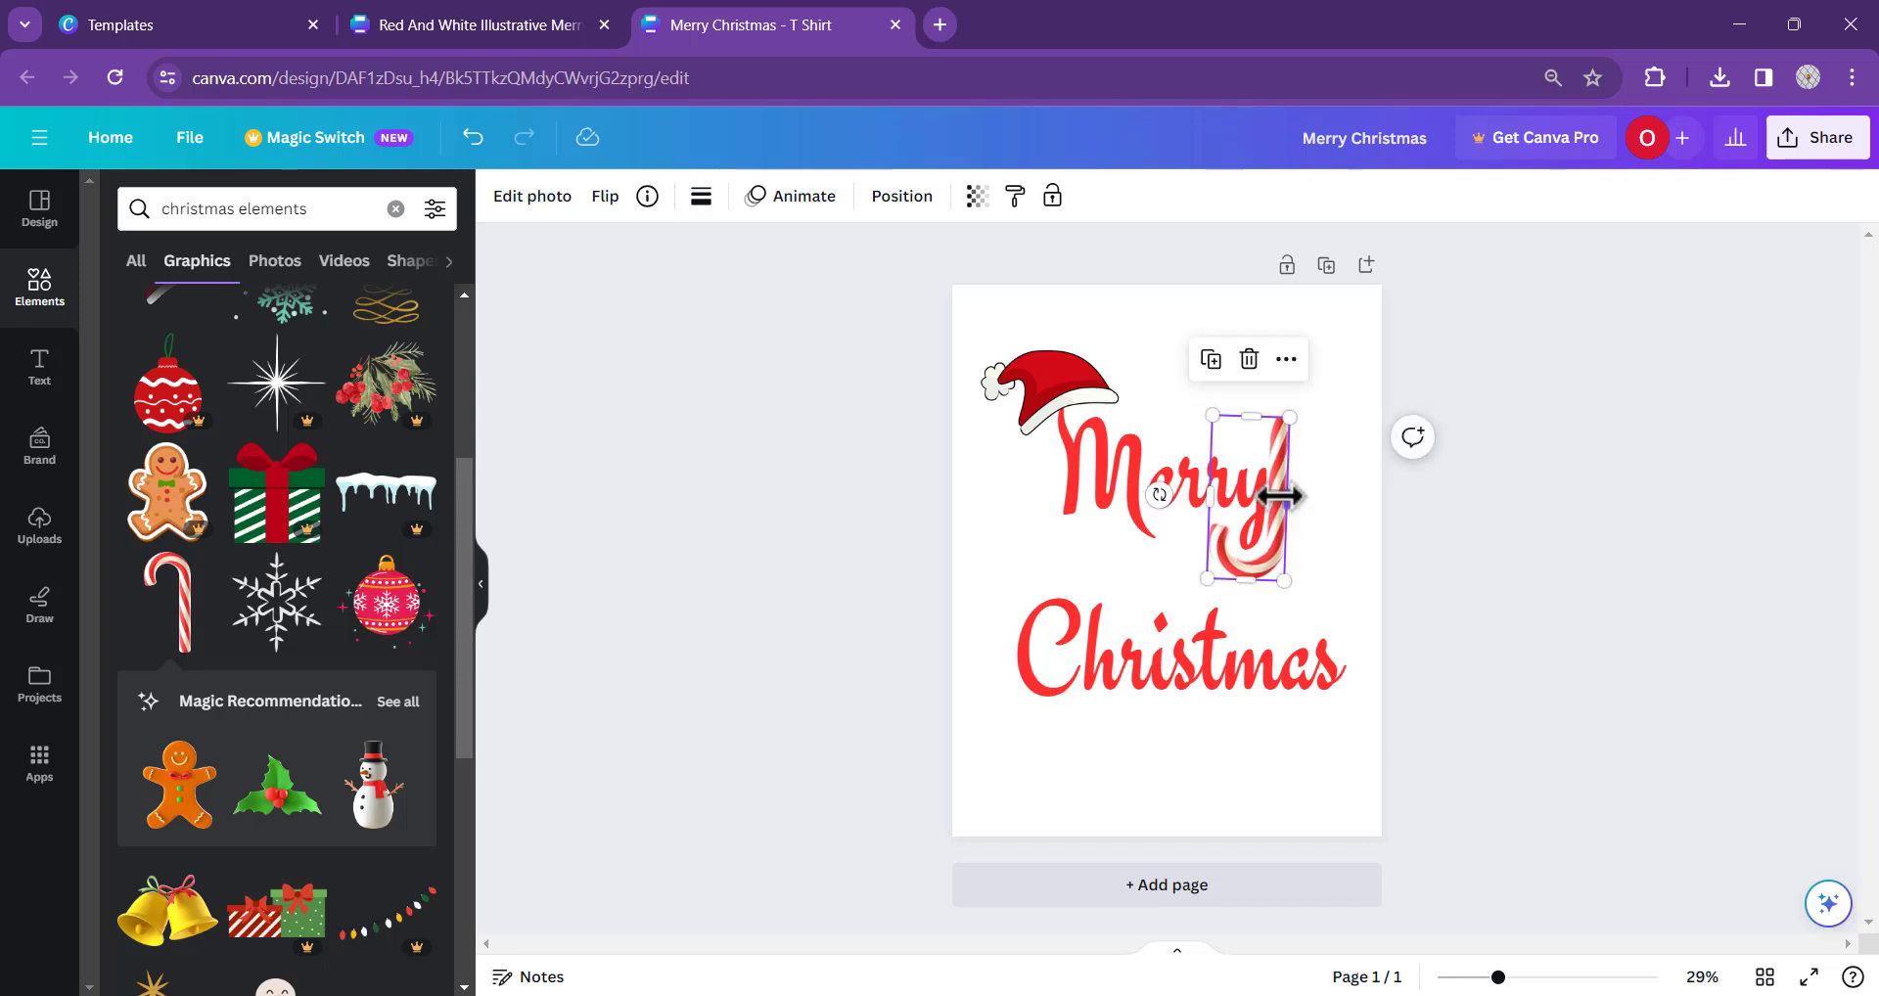
left_click(1358, 550)
left_click_drag(1278, 552, 1279, 545)
left_click(1495, 531)
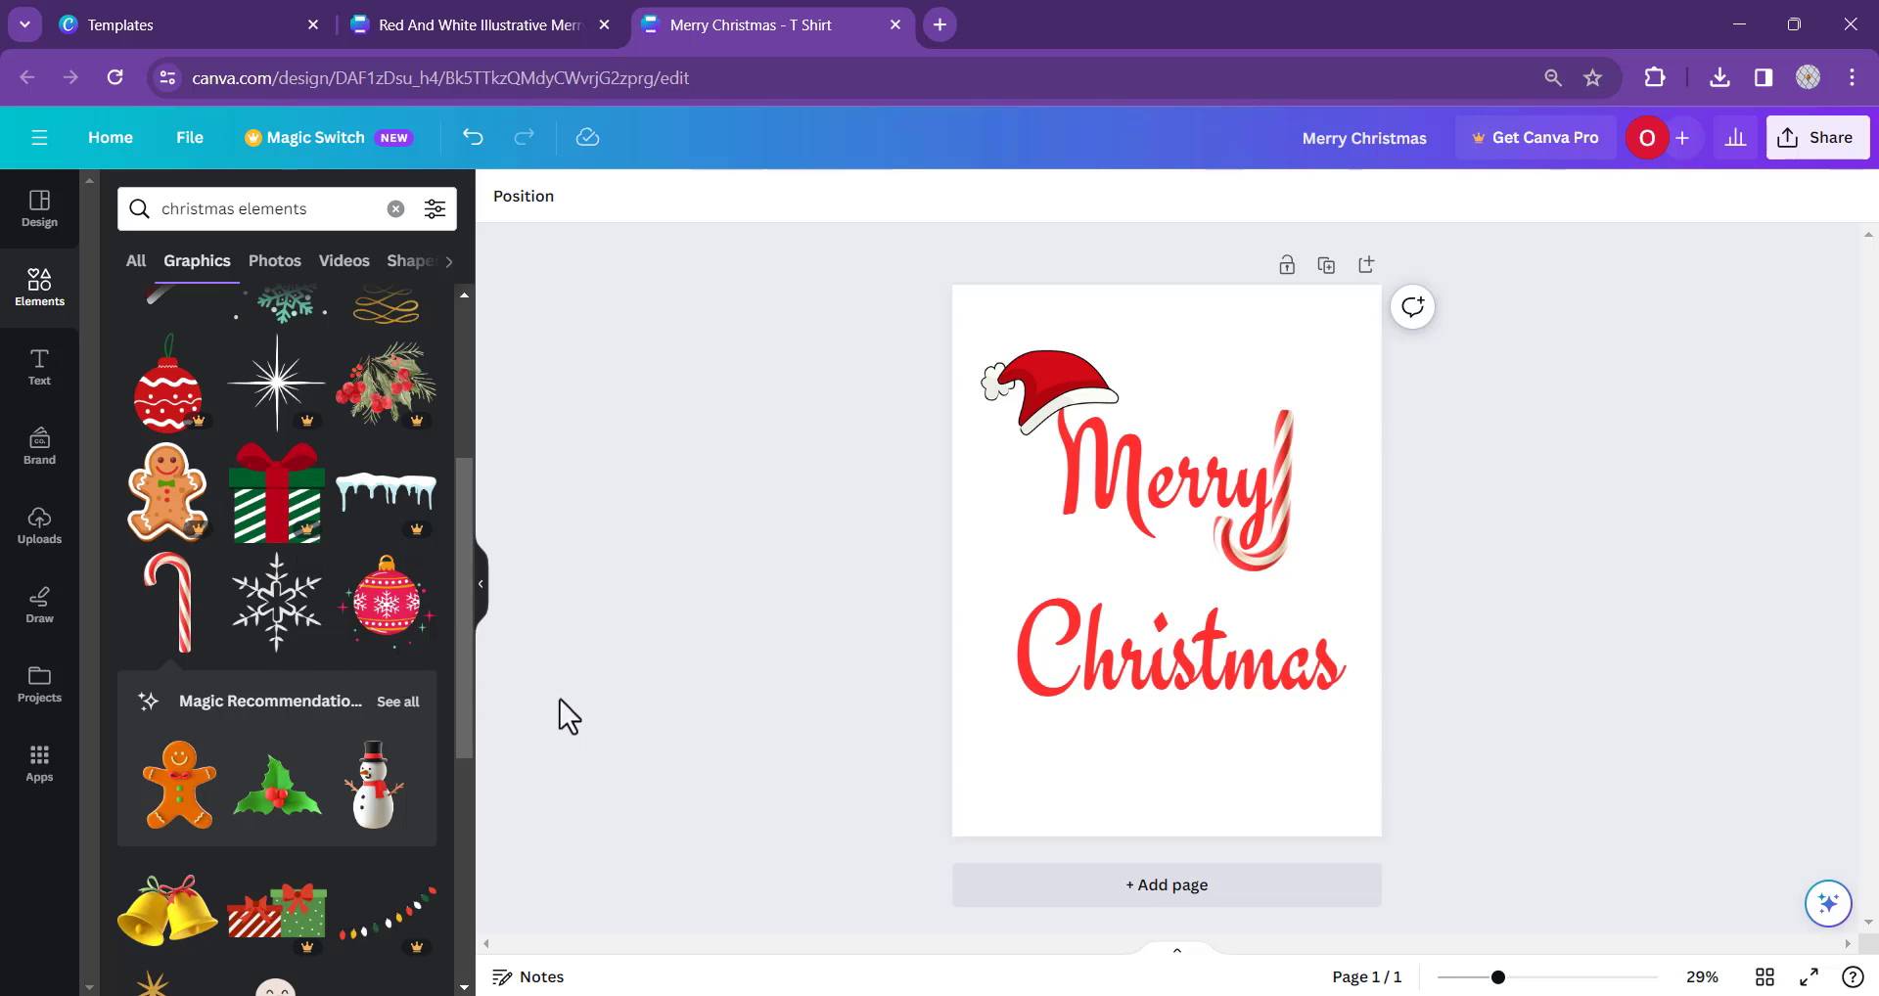
- Add the pink snowflake bauble graphic as a small dot over the "i" in "Christmas"
left_click(398, 638)
left_click_drag(1080, 478, 1157, 630)
left_click(789, 642)
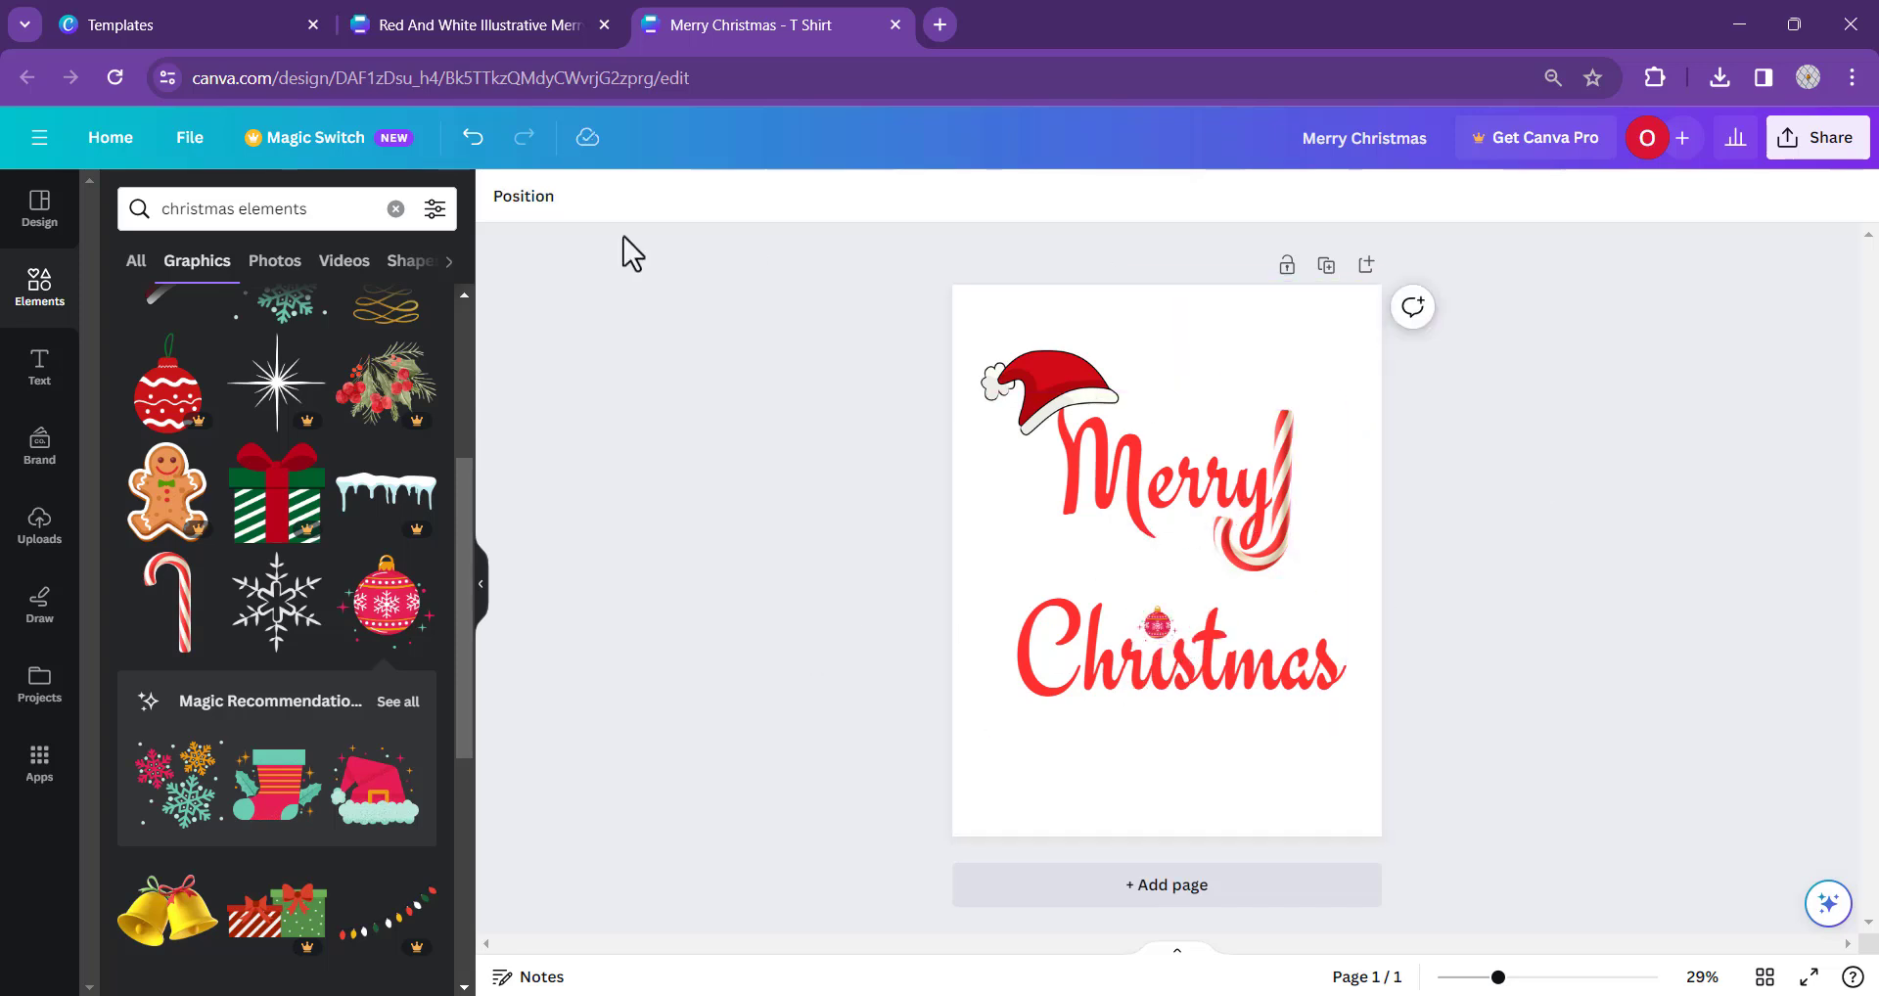
- Add the golden bells graphic, shrink it and place it below "Merry", to the left of the candy cane's hook
scroll(152, 411, "down", 1)
scroll(152, 411, "down", 2)
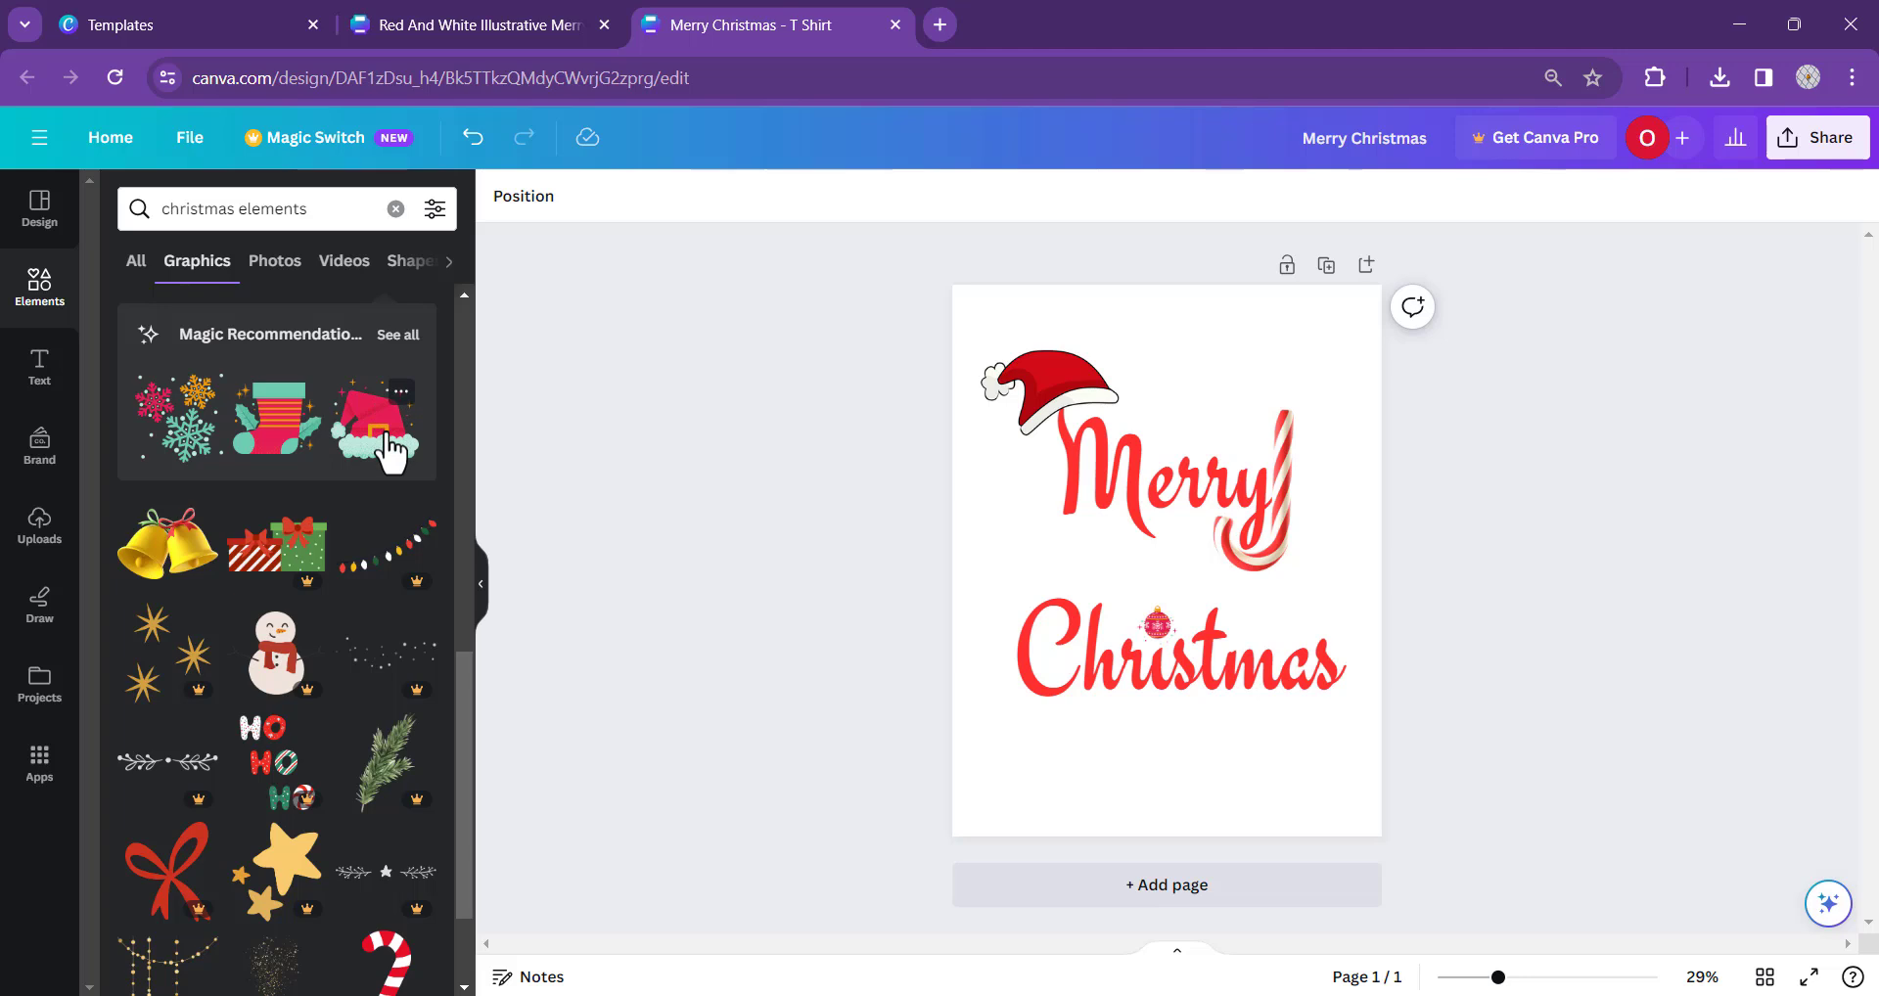
left_click(161, 562)
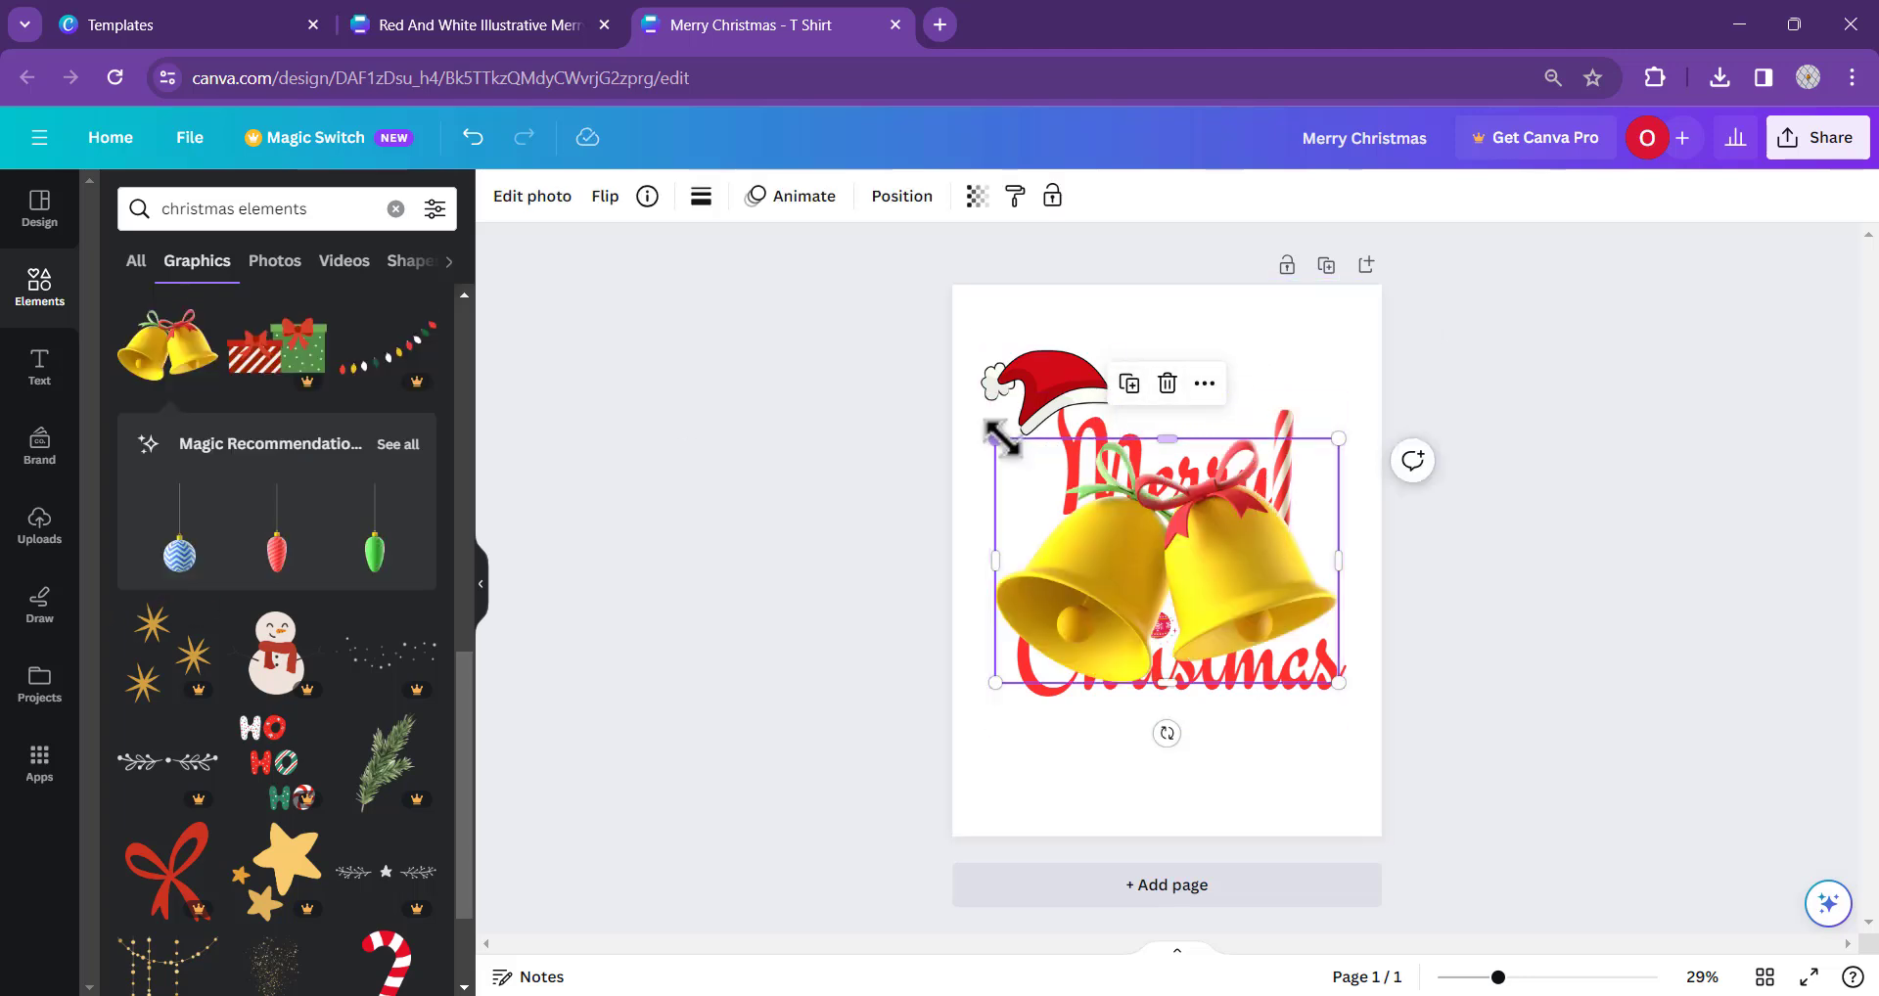
left_click_drag(1001, 440, 1282, 625)
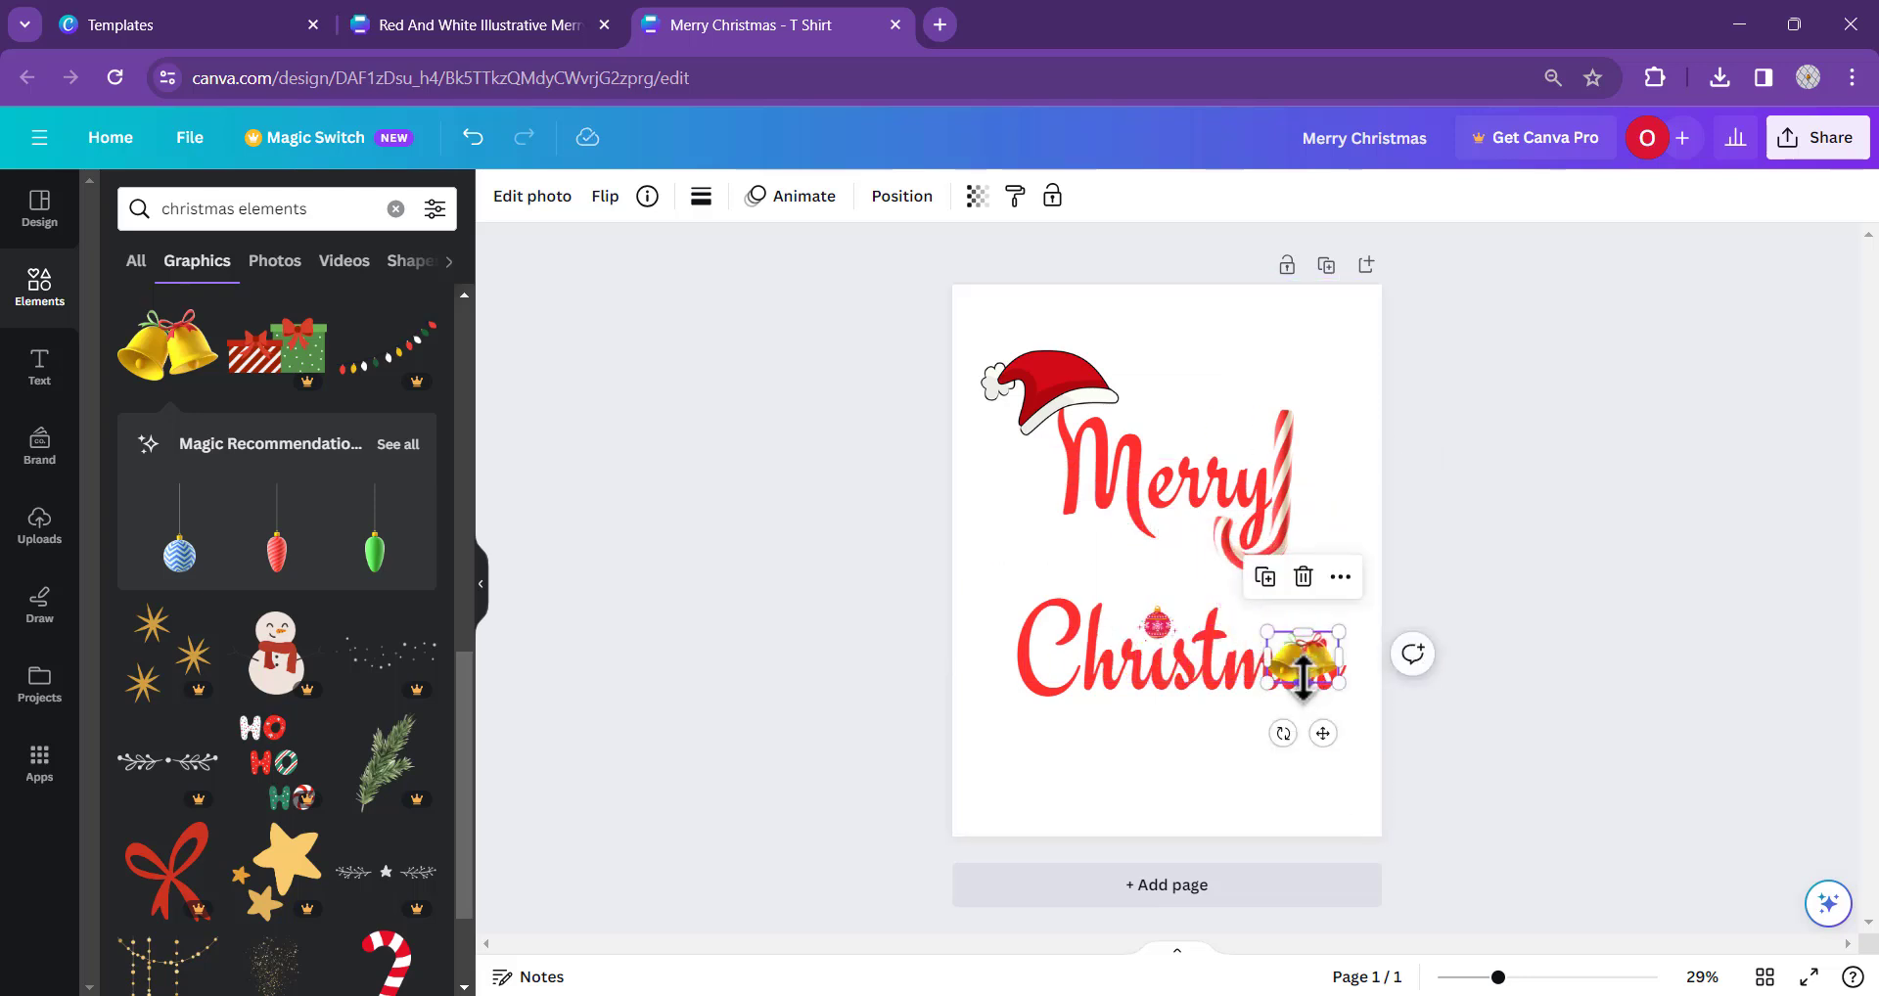
left_click_drag(1312, 664, 1162, 551)
left_click(1512, 584)
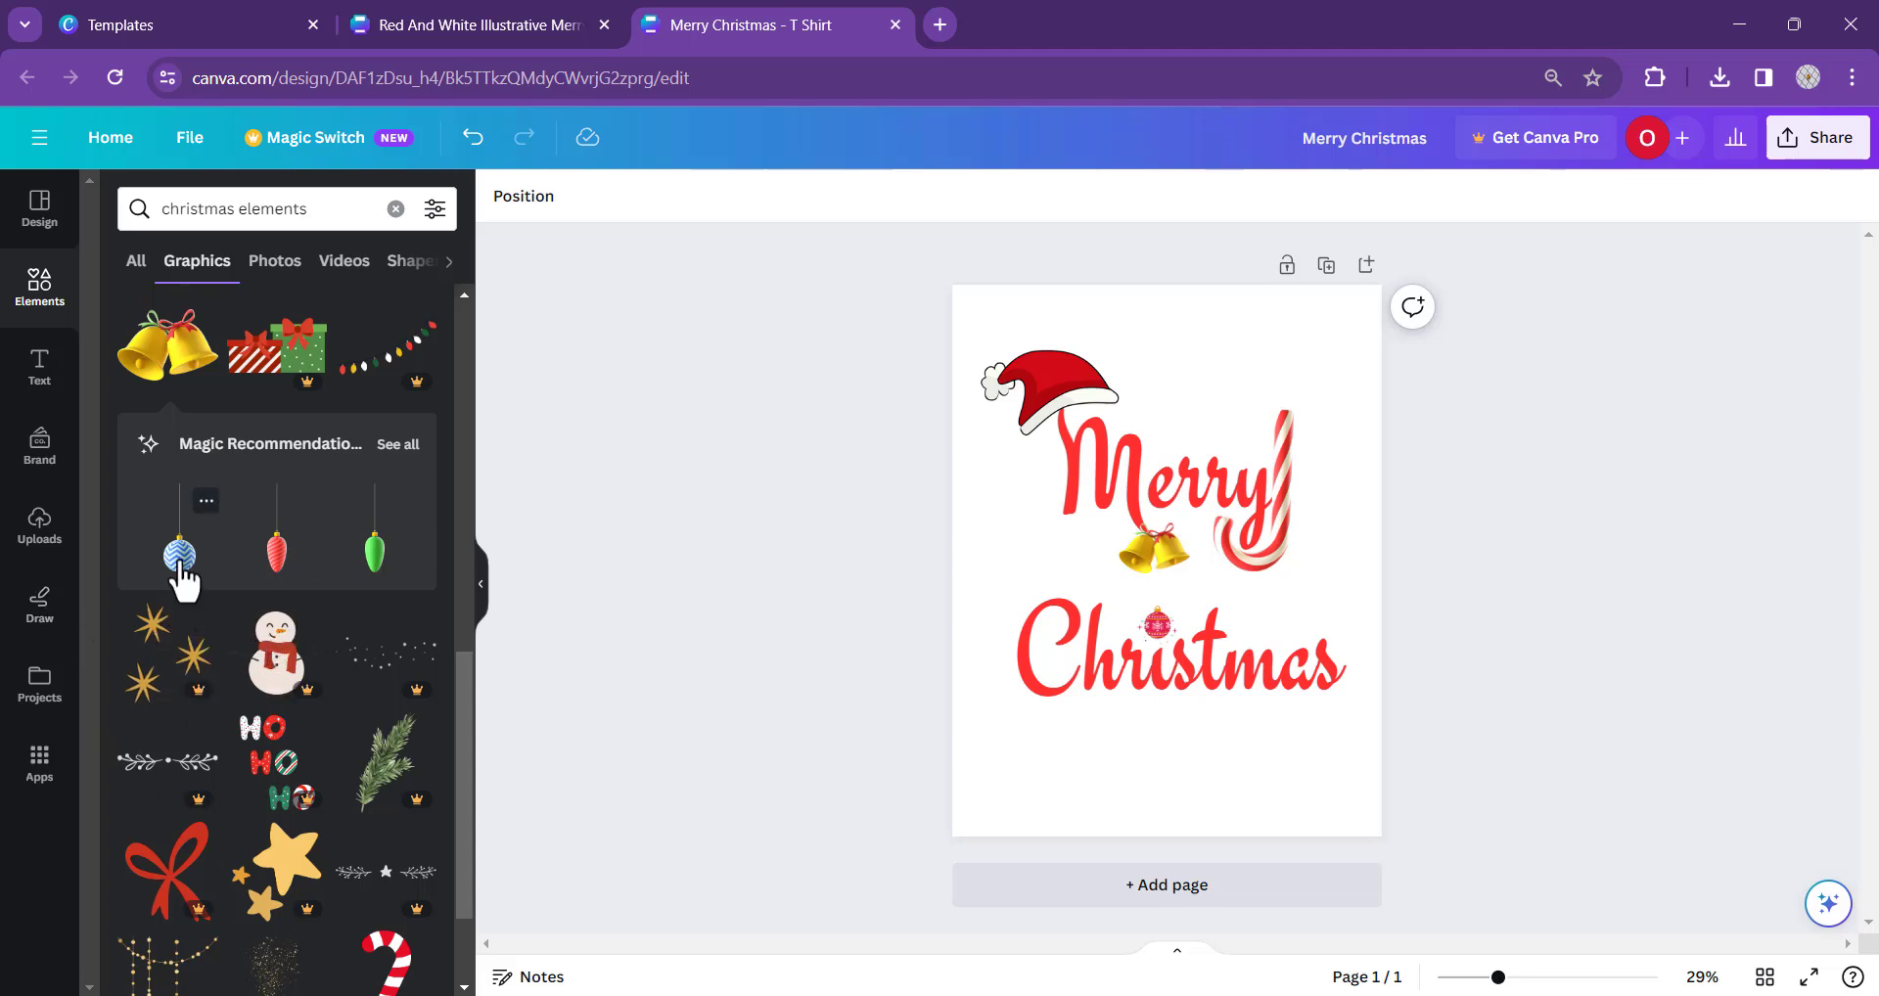
- Add the hanging red striped ornament, shrink it and place it beneath the first stroke of the "M" in "Merry"
left_click(278, 553)
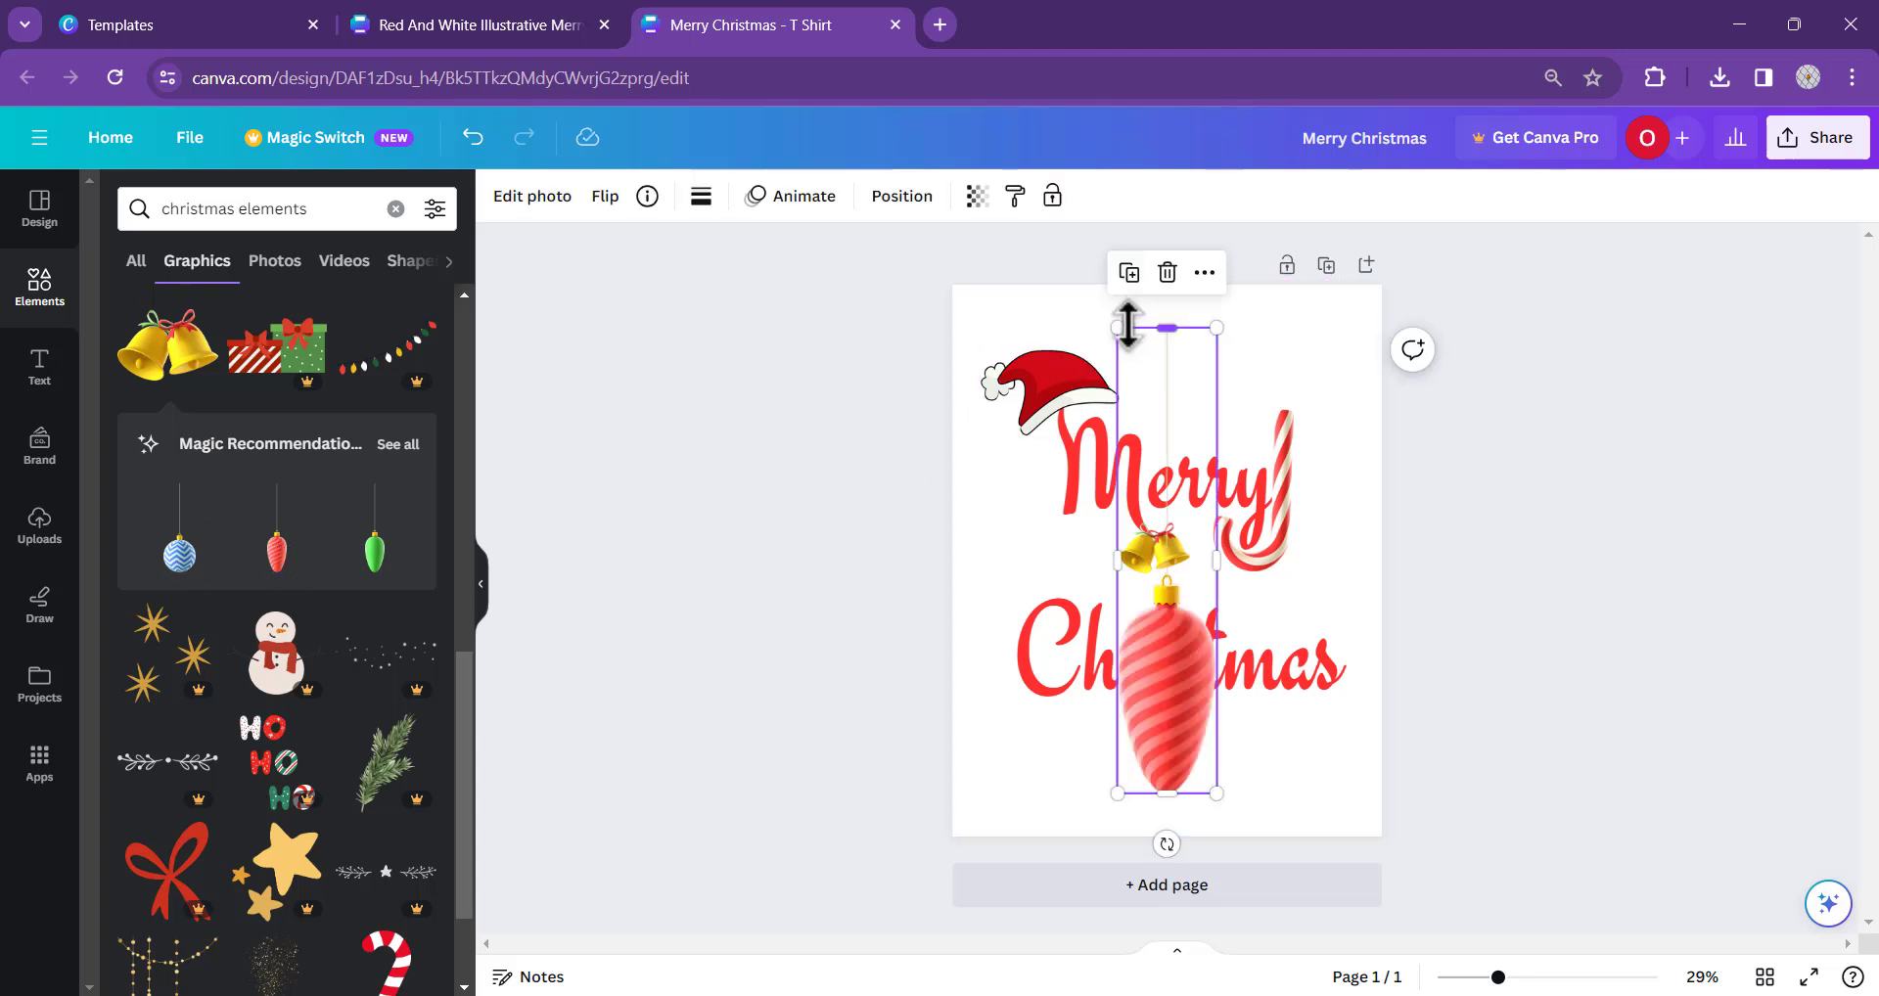
left_click_drag(1117, 328, 1195, 678)
left_click_drag(1212, 776, 1077, 553)
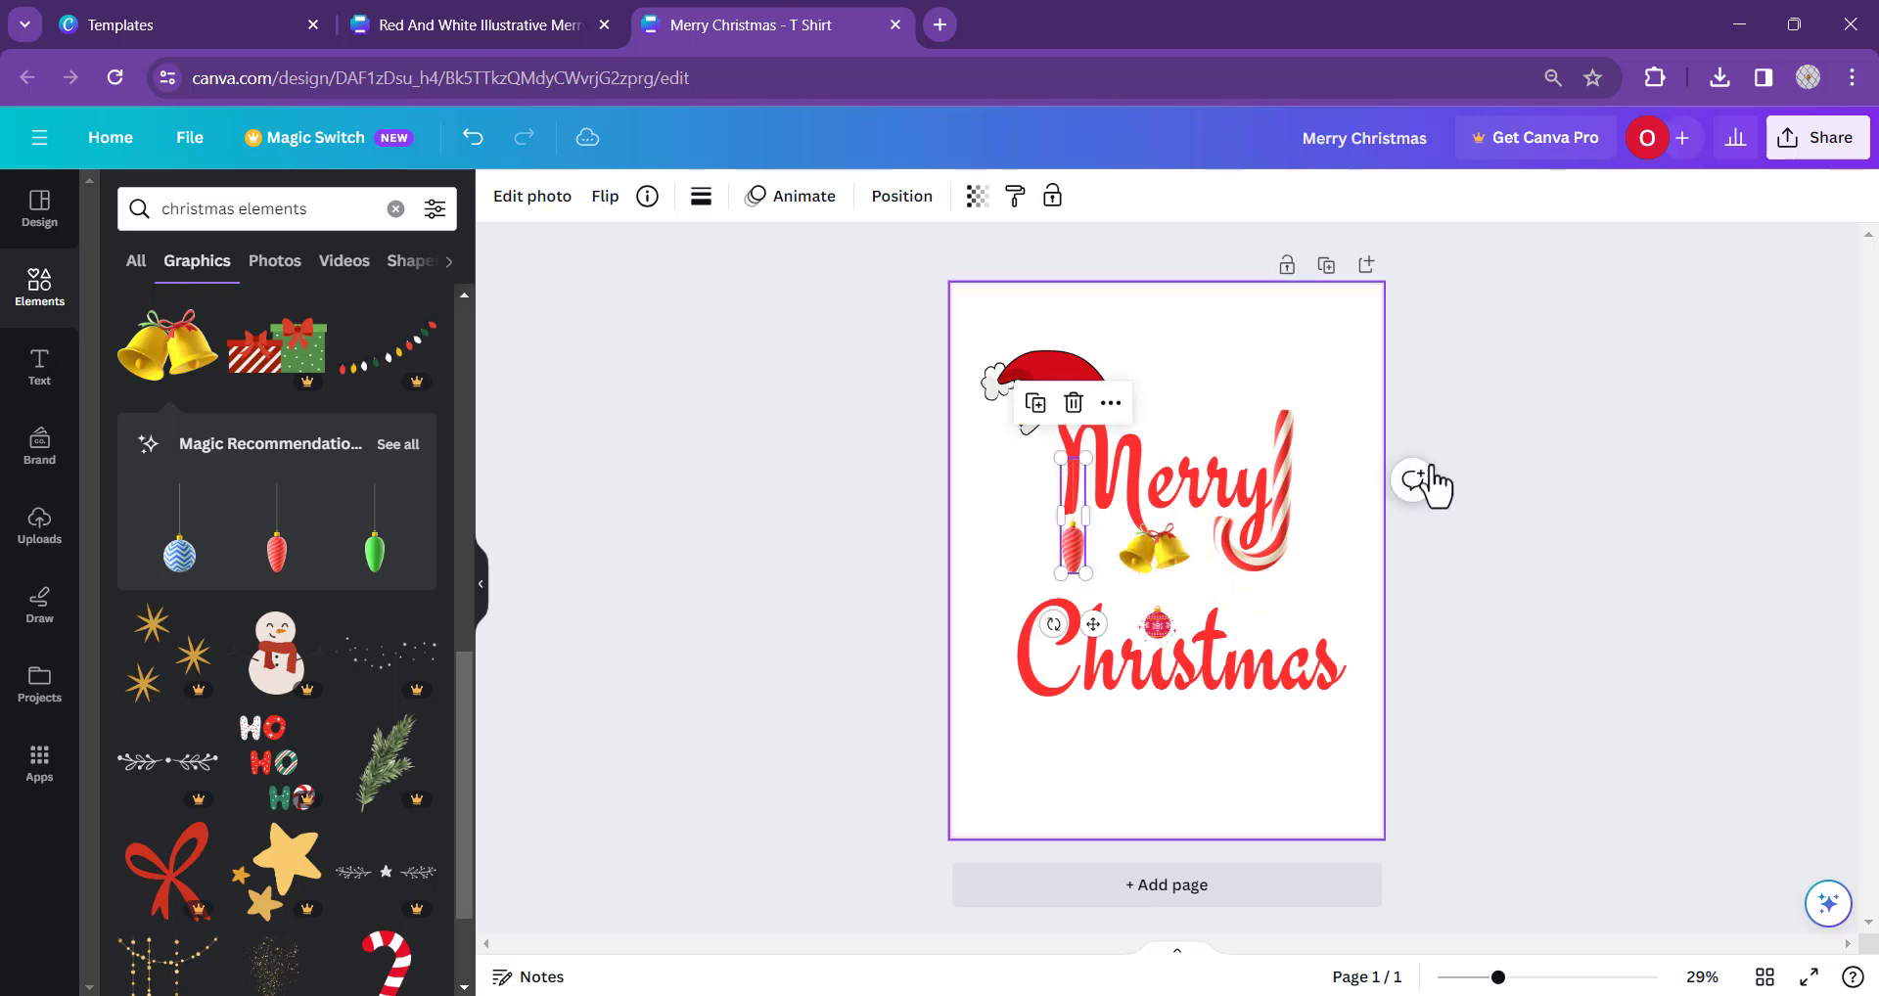
left_click(1536, 466)
- Send the red ornament to the back of the layer order, behind the text
left_click(1081, 573)
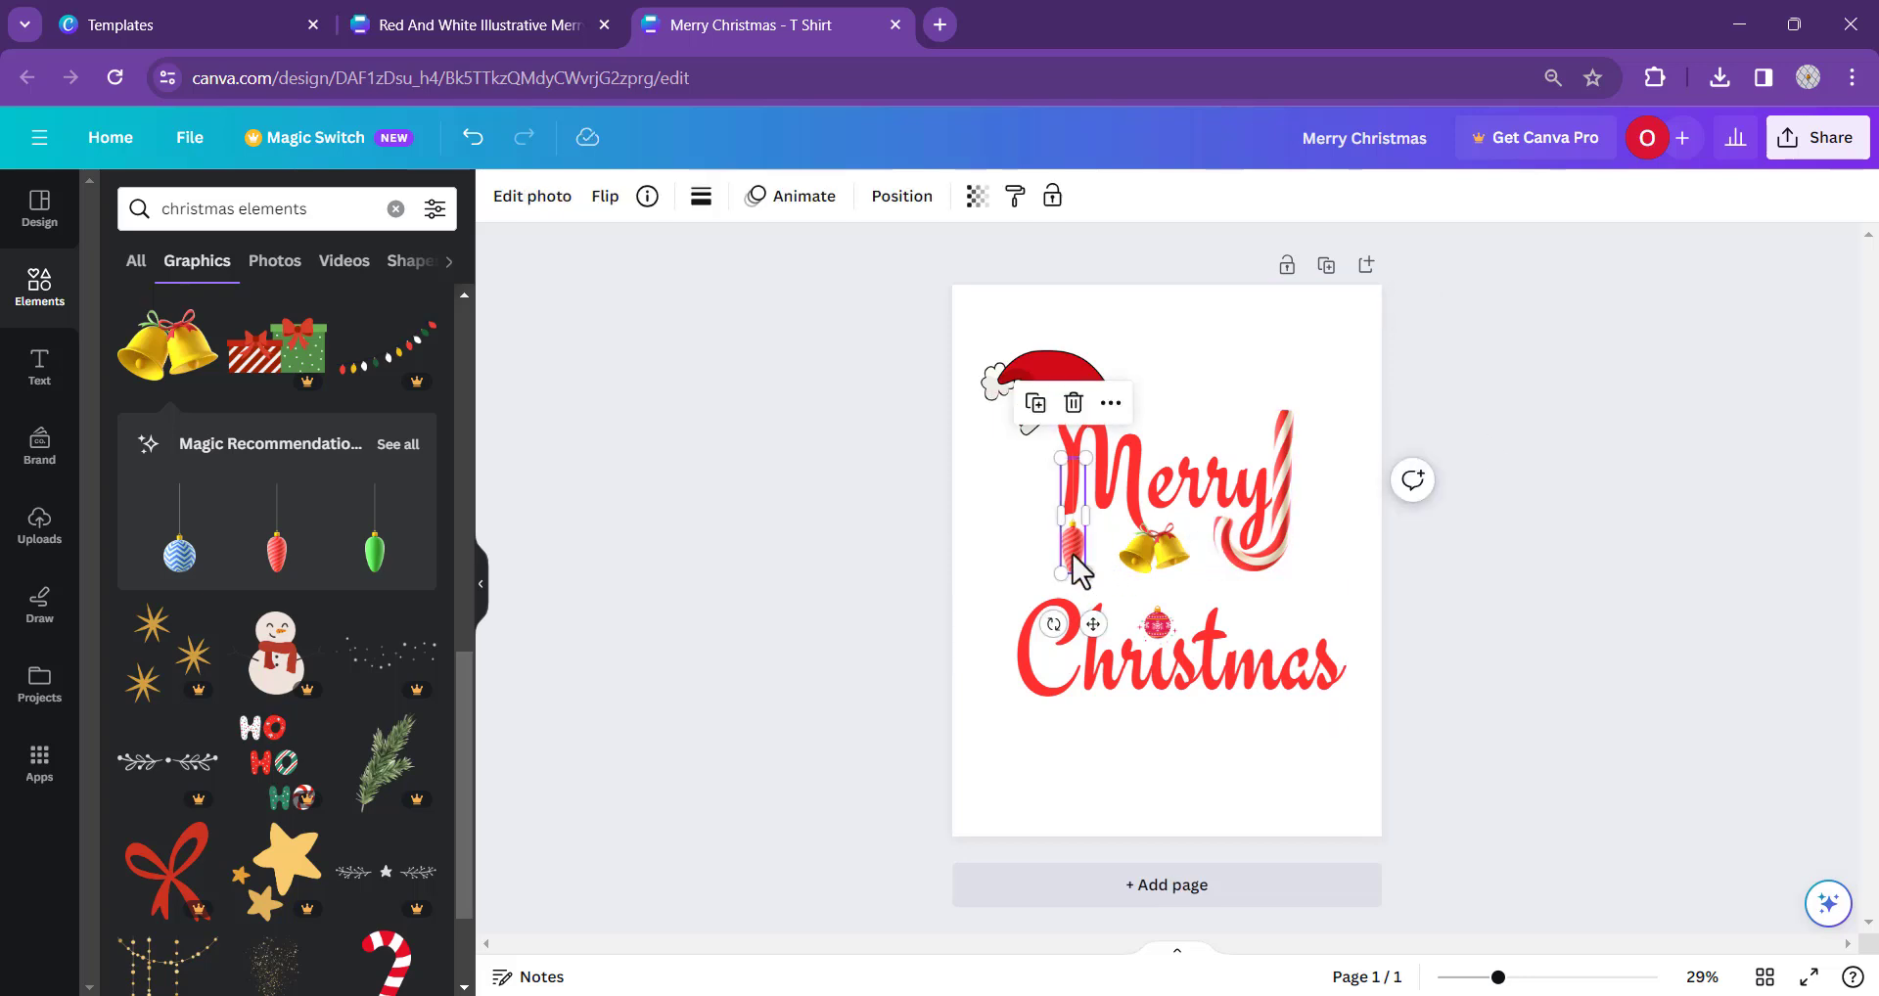
right_click(1077, 569)
mouse_move(1181, 587)
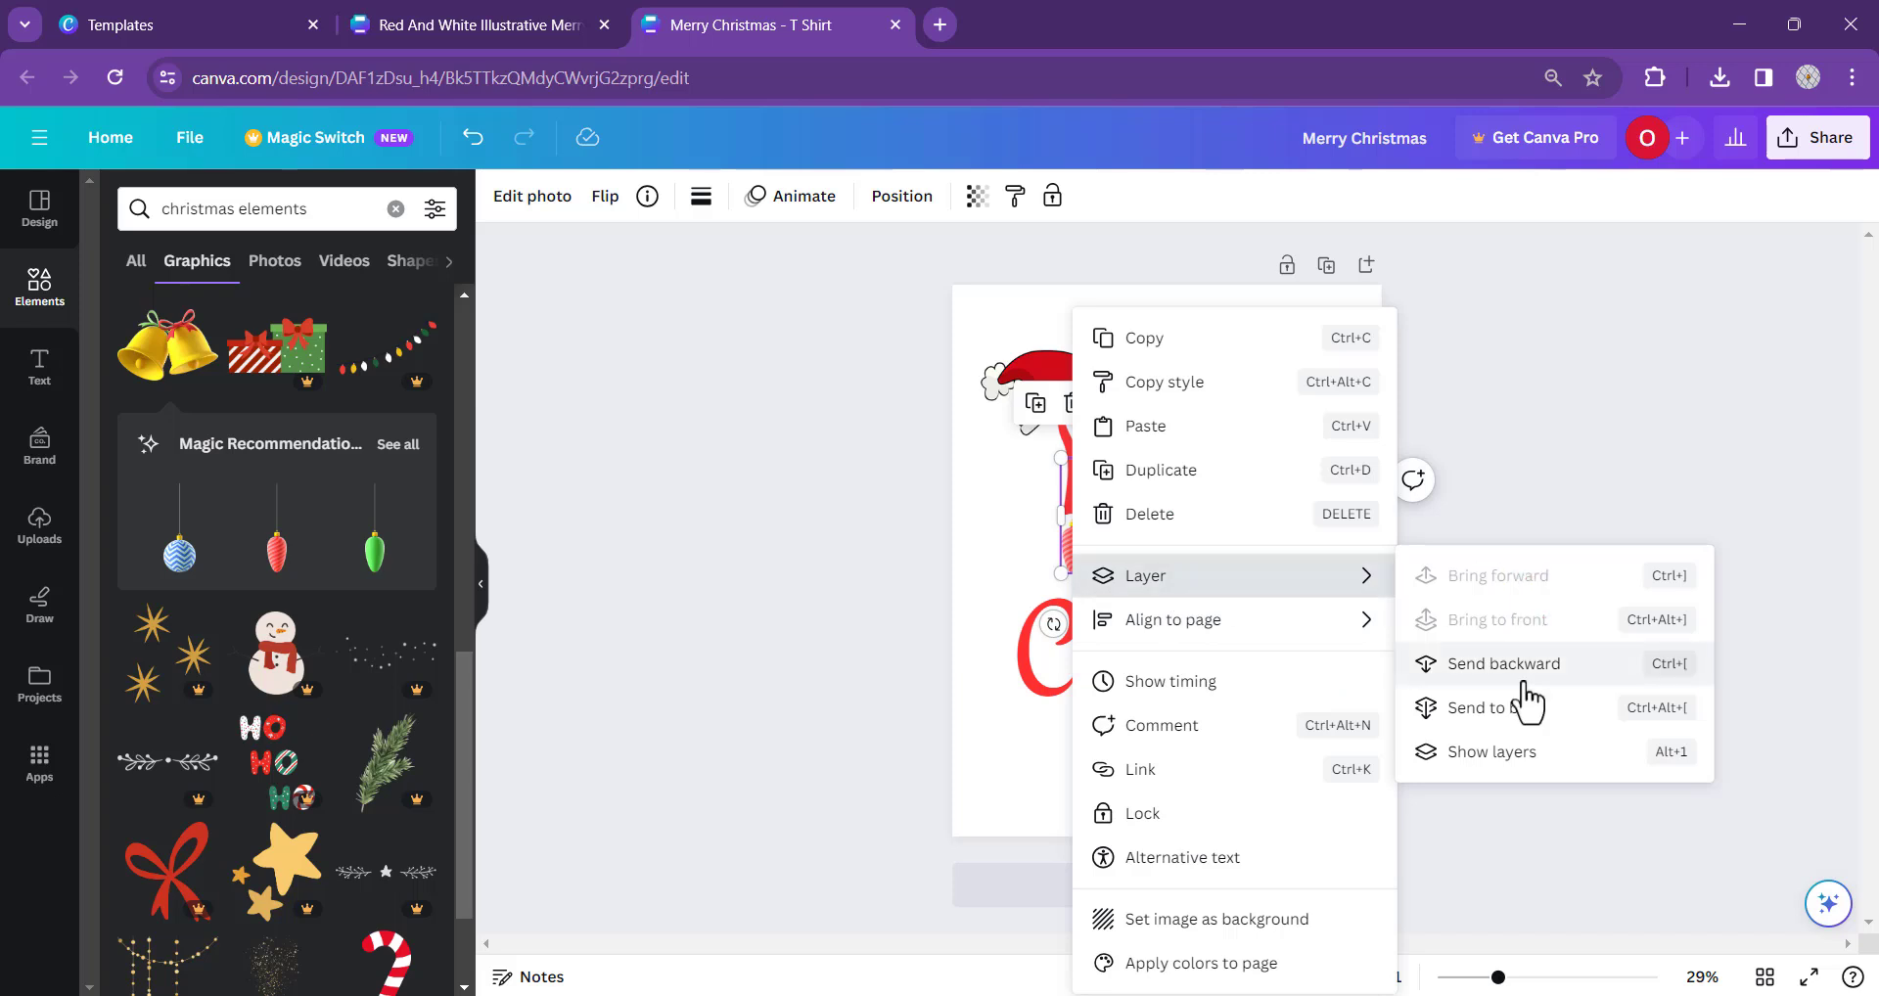
left_click(1495, 708)
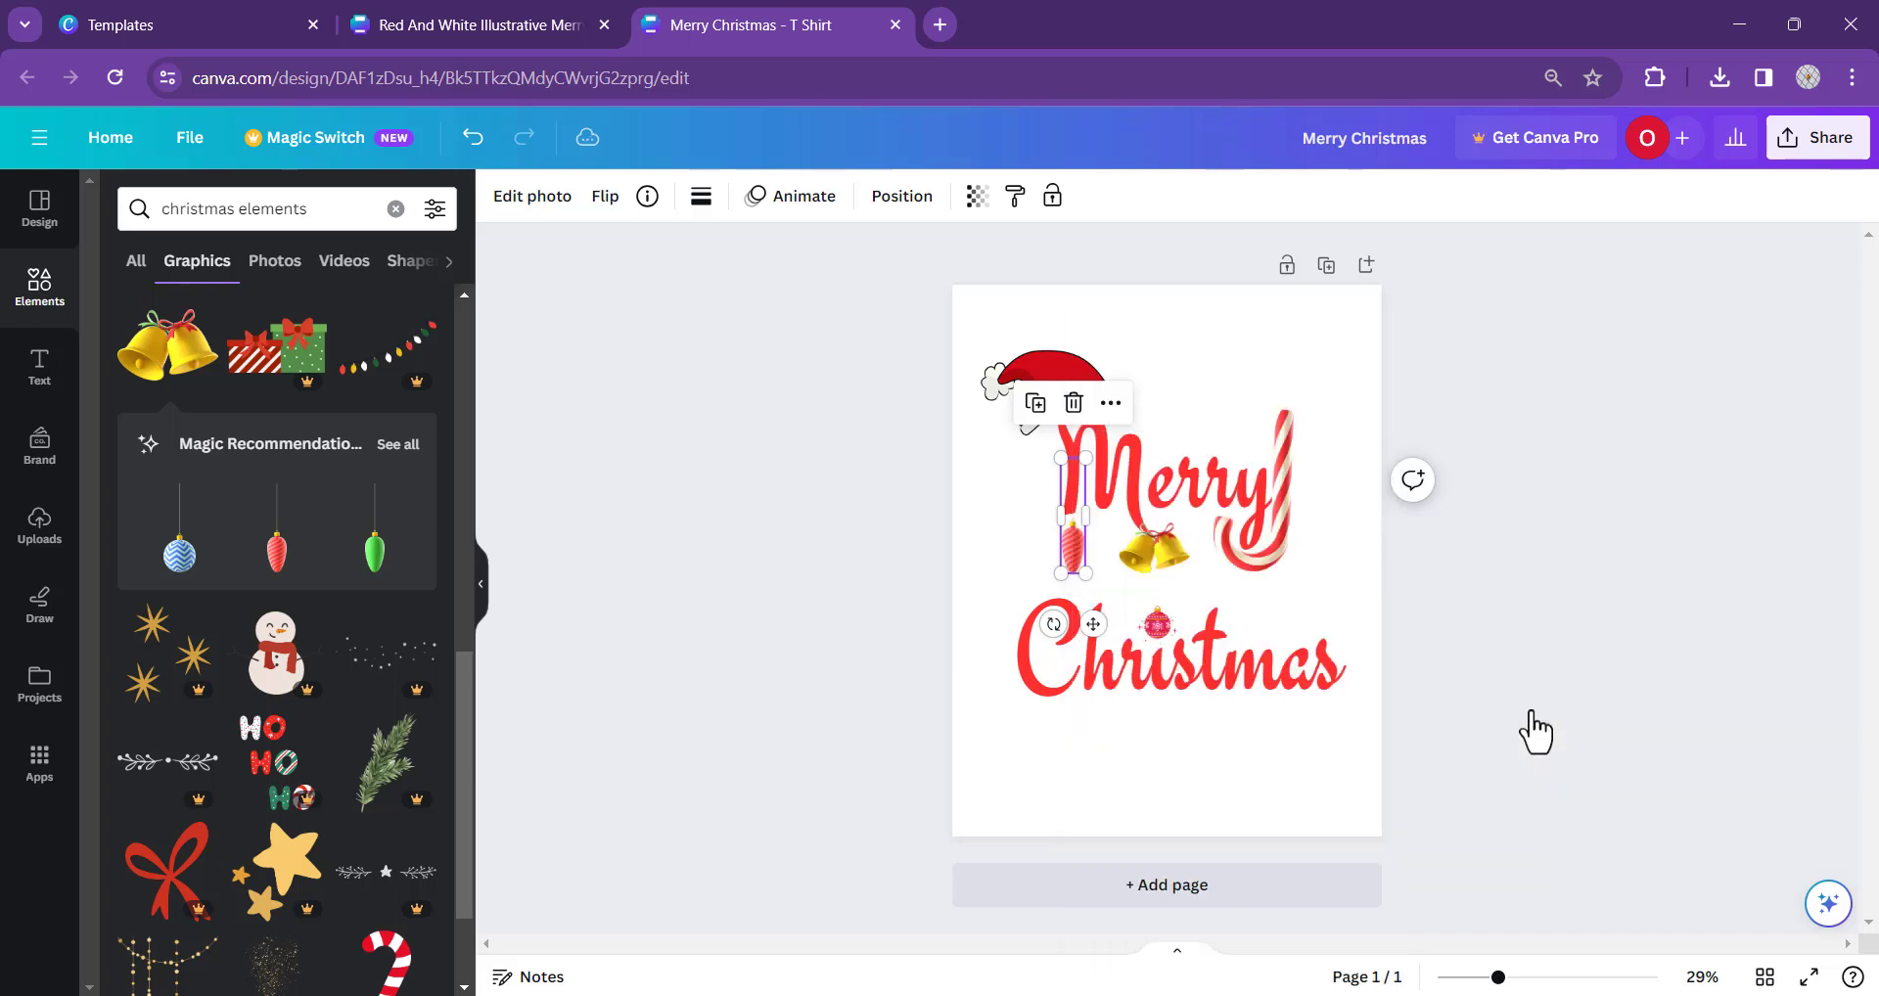
left_click(1703, 602)
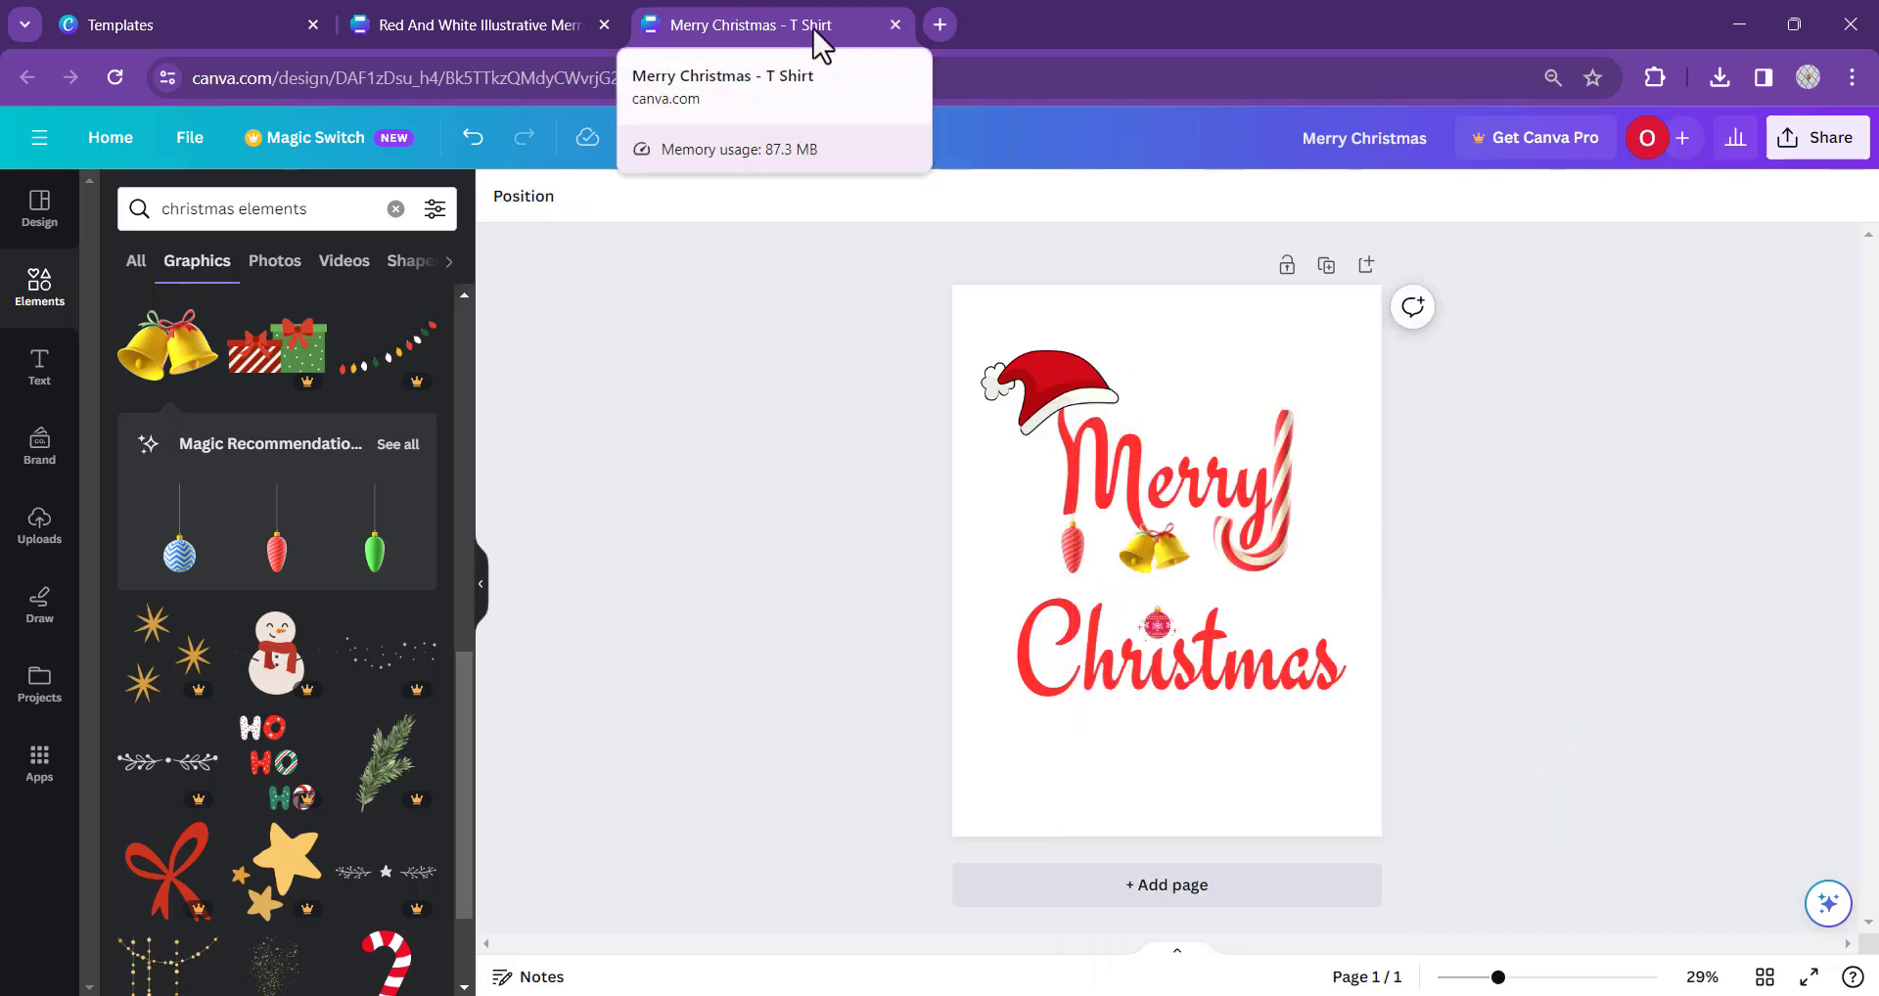
left_click(1071, 557)
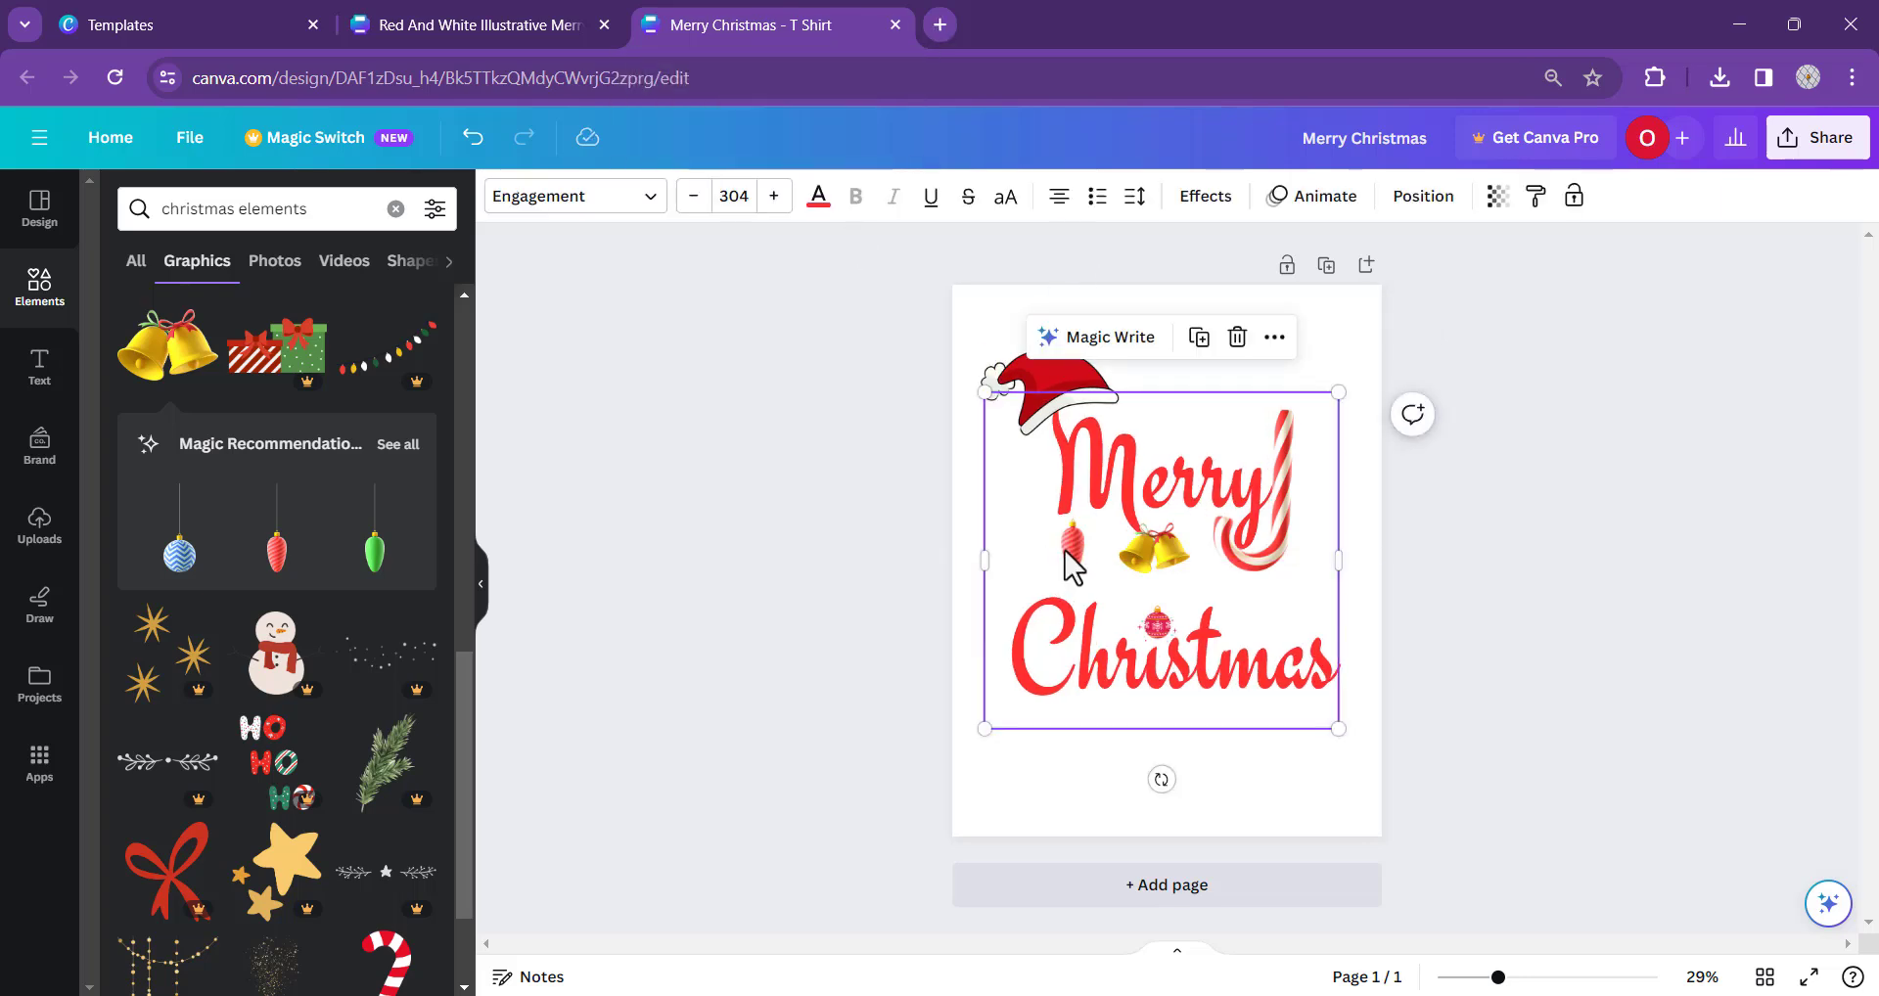
key("ctrl+z")
left_click(873, 552)
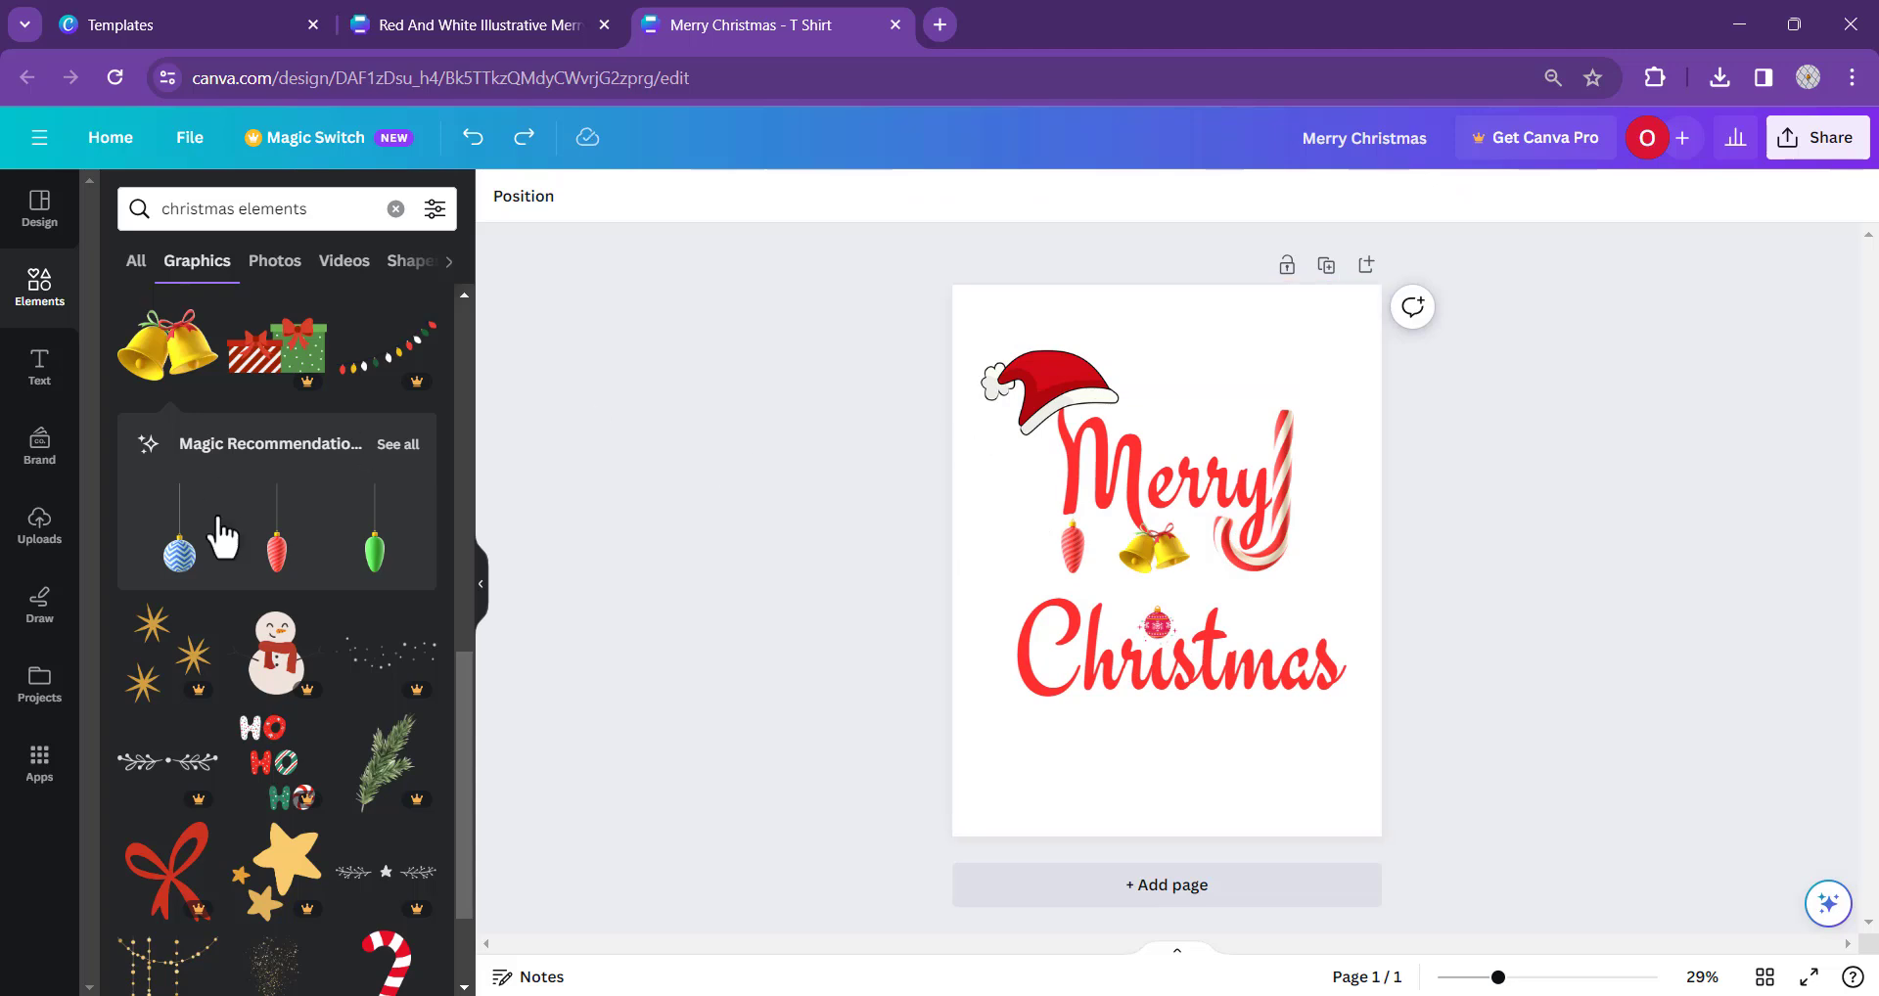
- Add the pink ribbon bow graphic from the Christmas elements, shrink it and place it on top of the "t" in "Christmas"
scroll(239, 552, "down", 5)
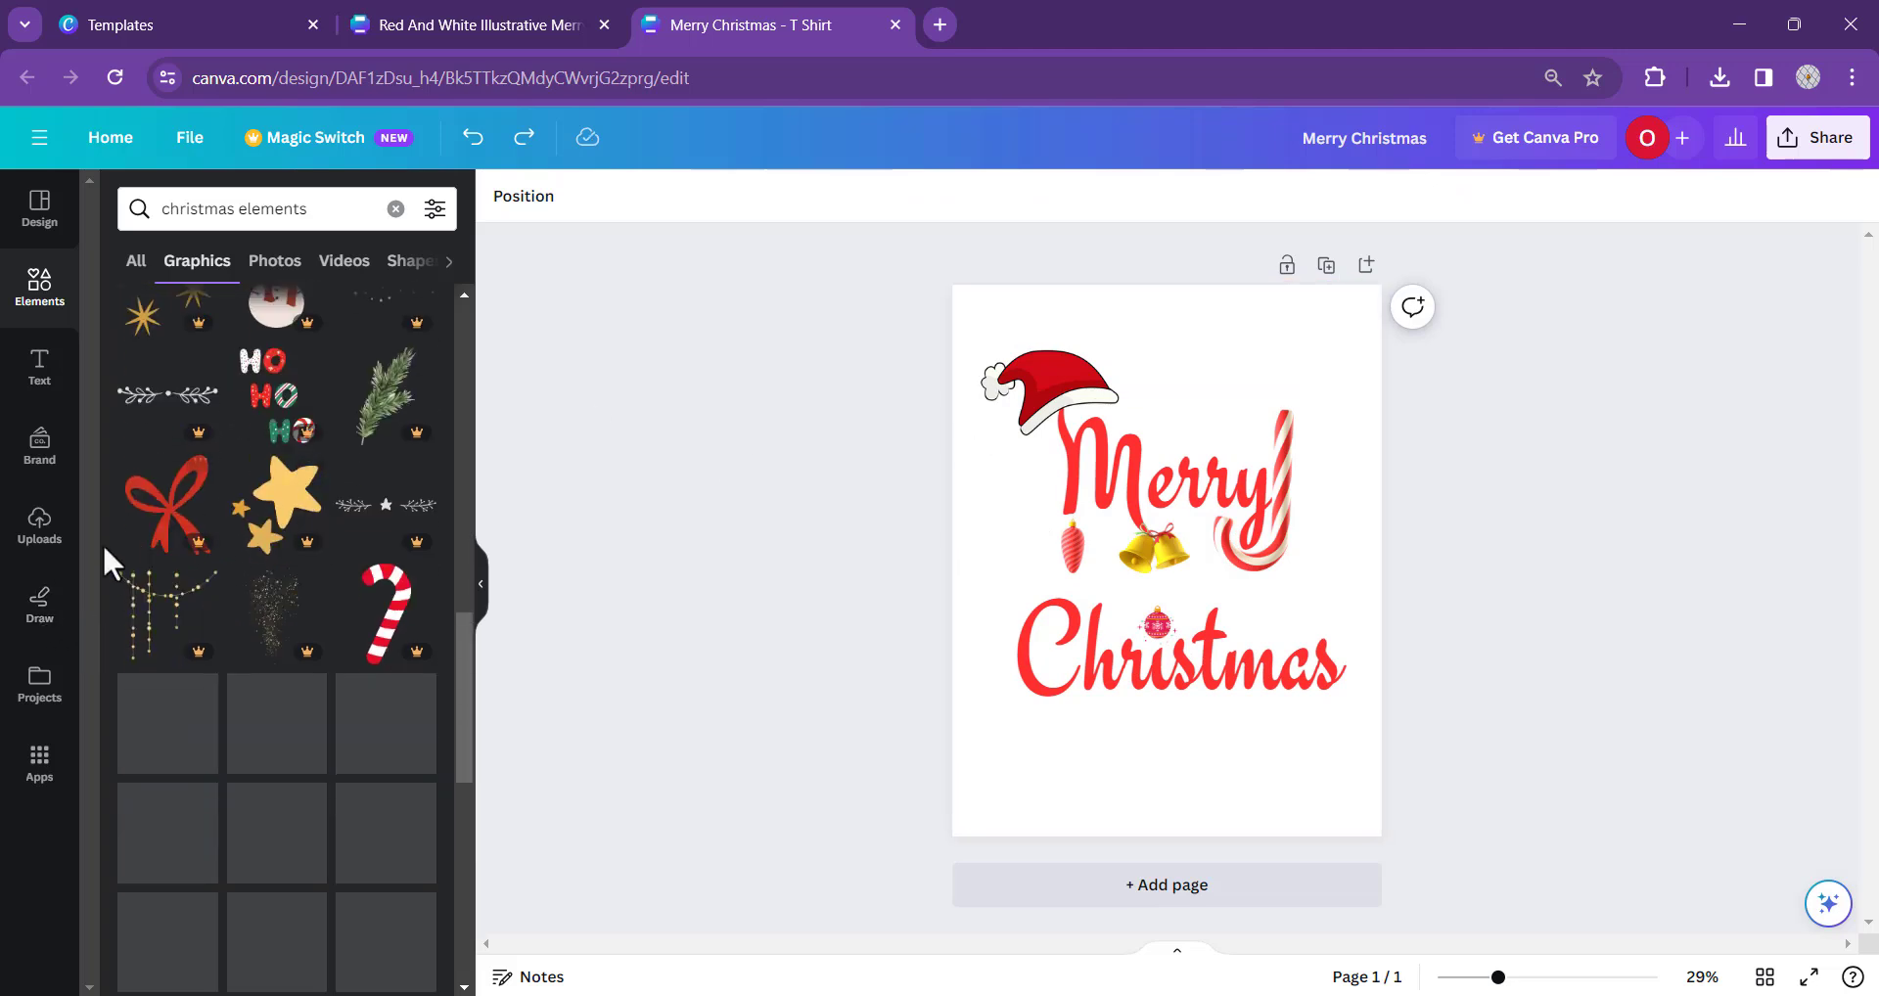
scroll(239, 552, "up", 5)
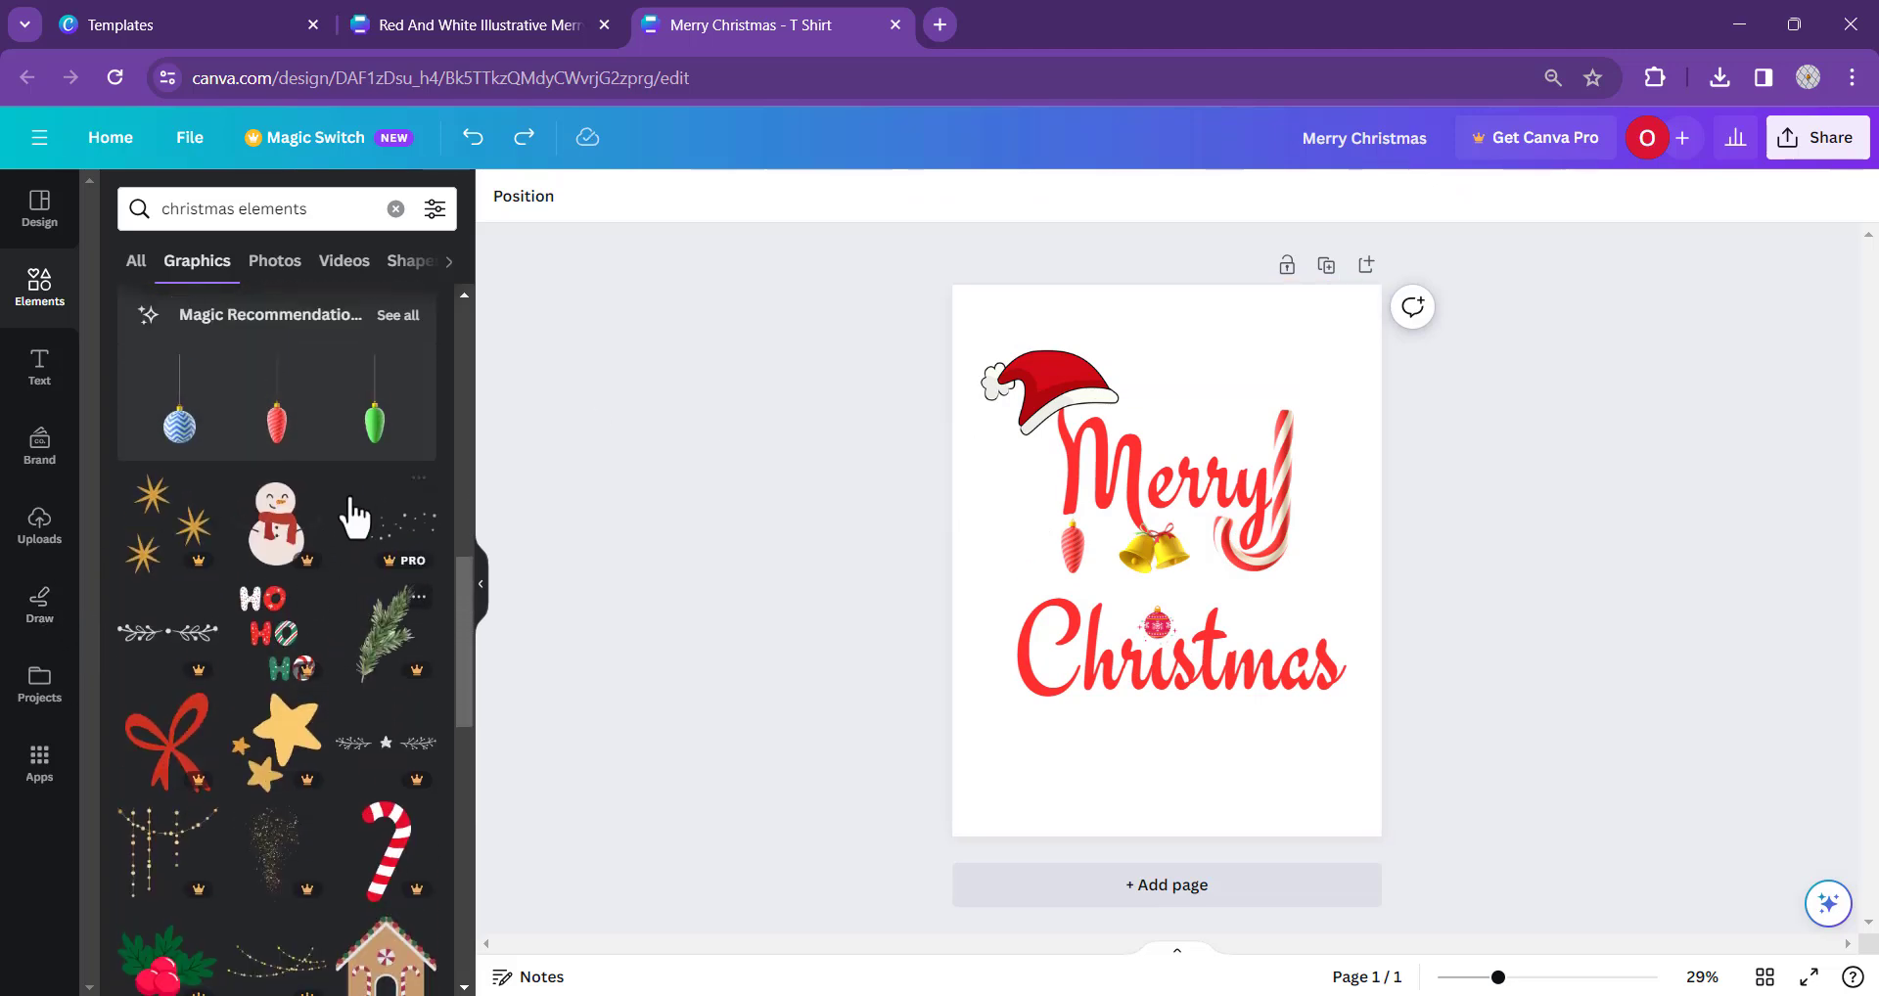
scroll(191, 474, "up", 3)
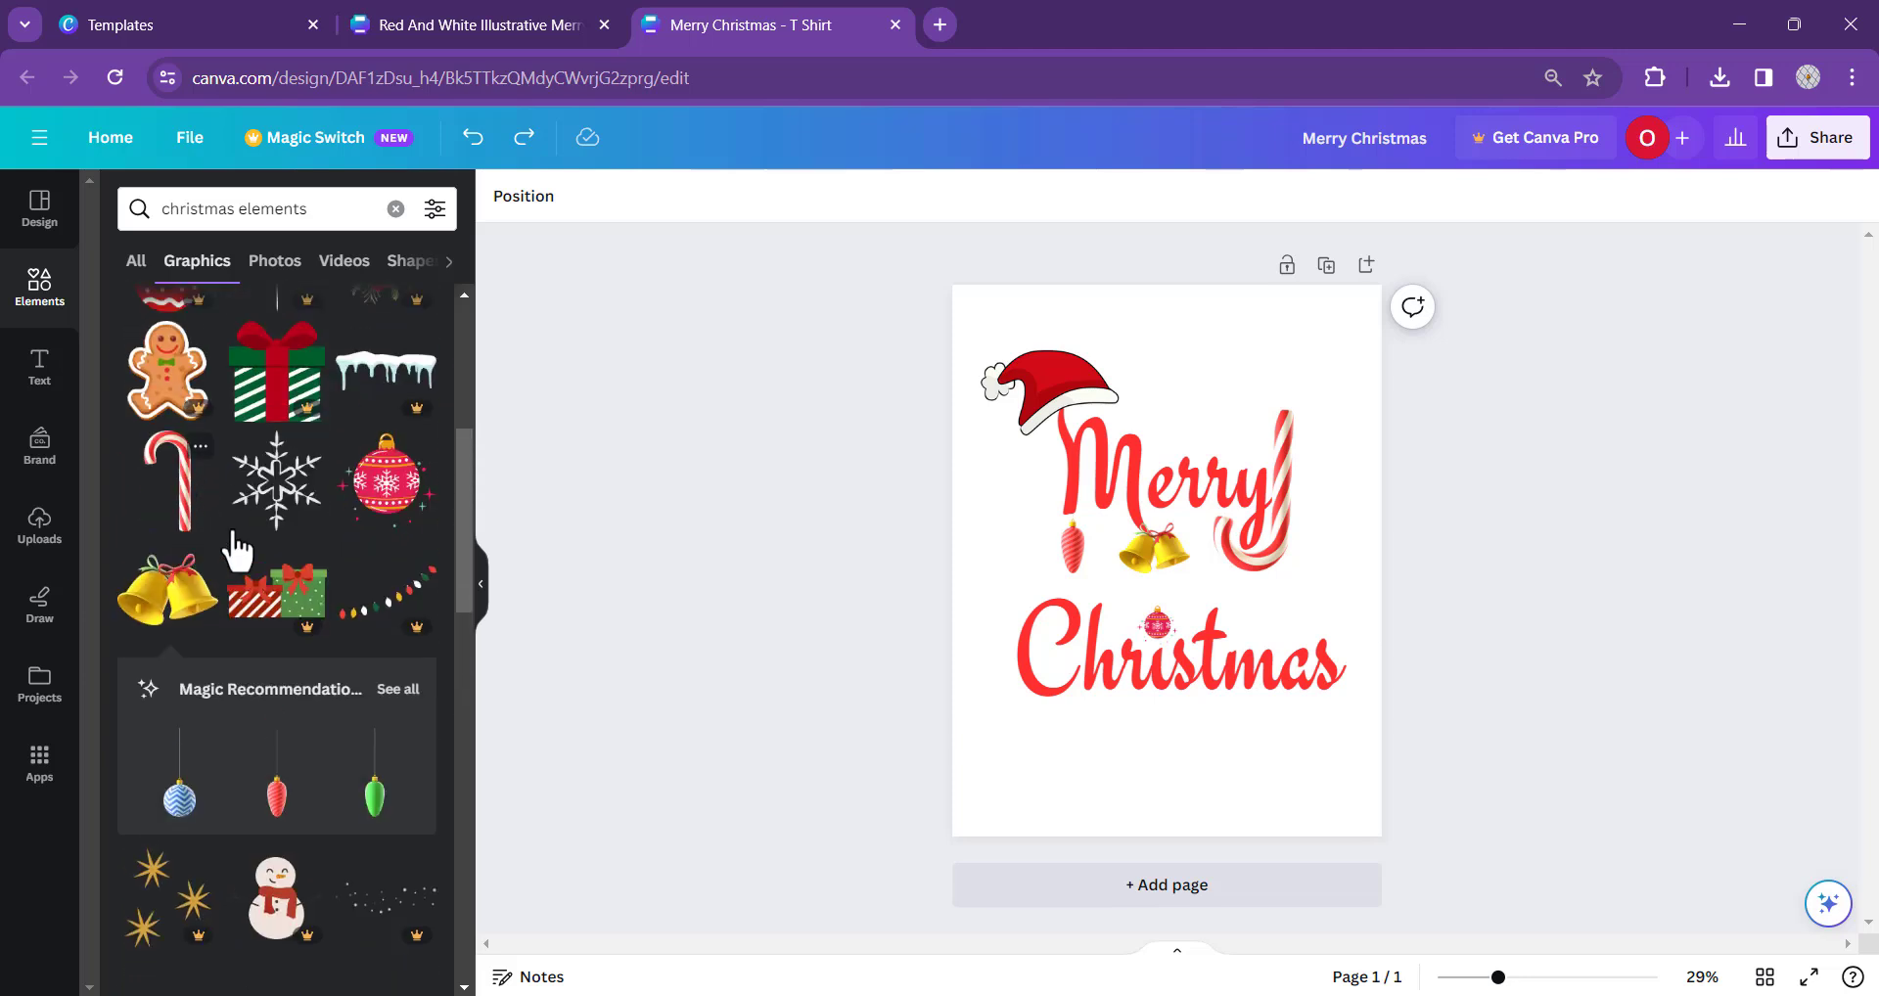
scroll(309, 648, "up", 3)
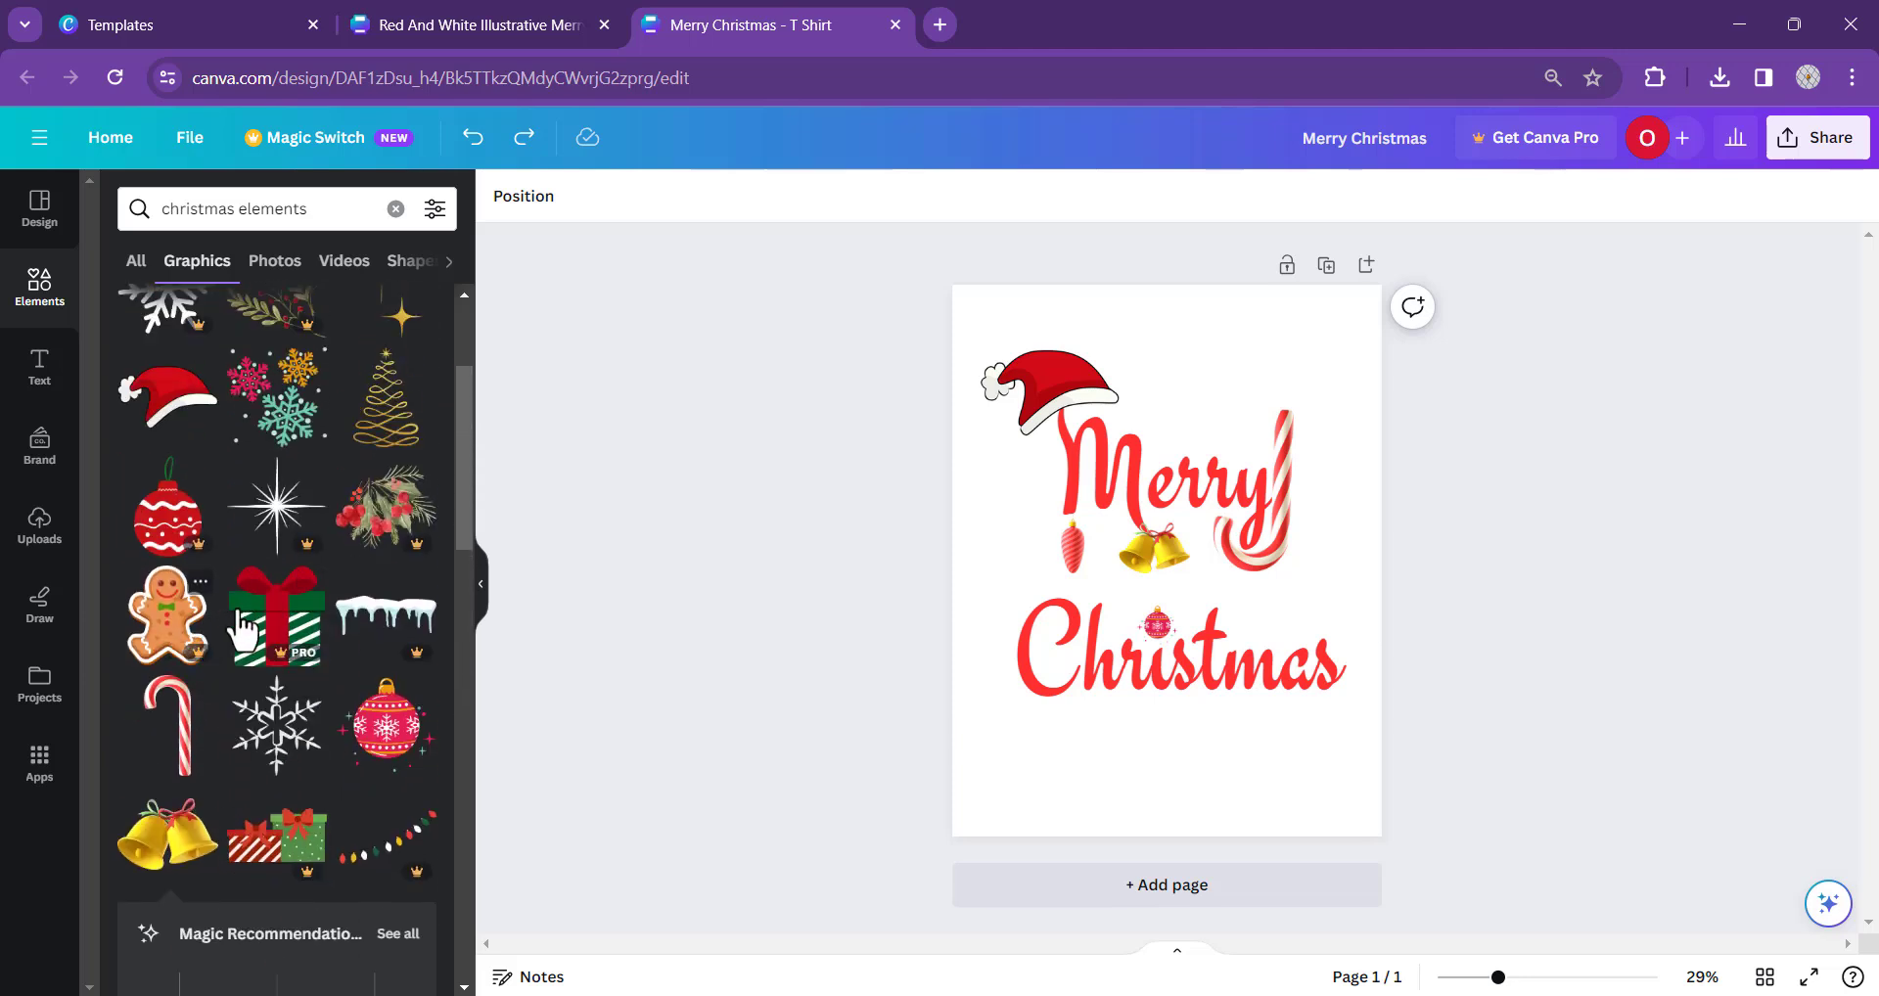
scroll(253, 599, "up", 1)
scroll(294, 587, "down", 4)
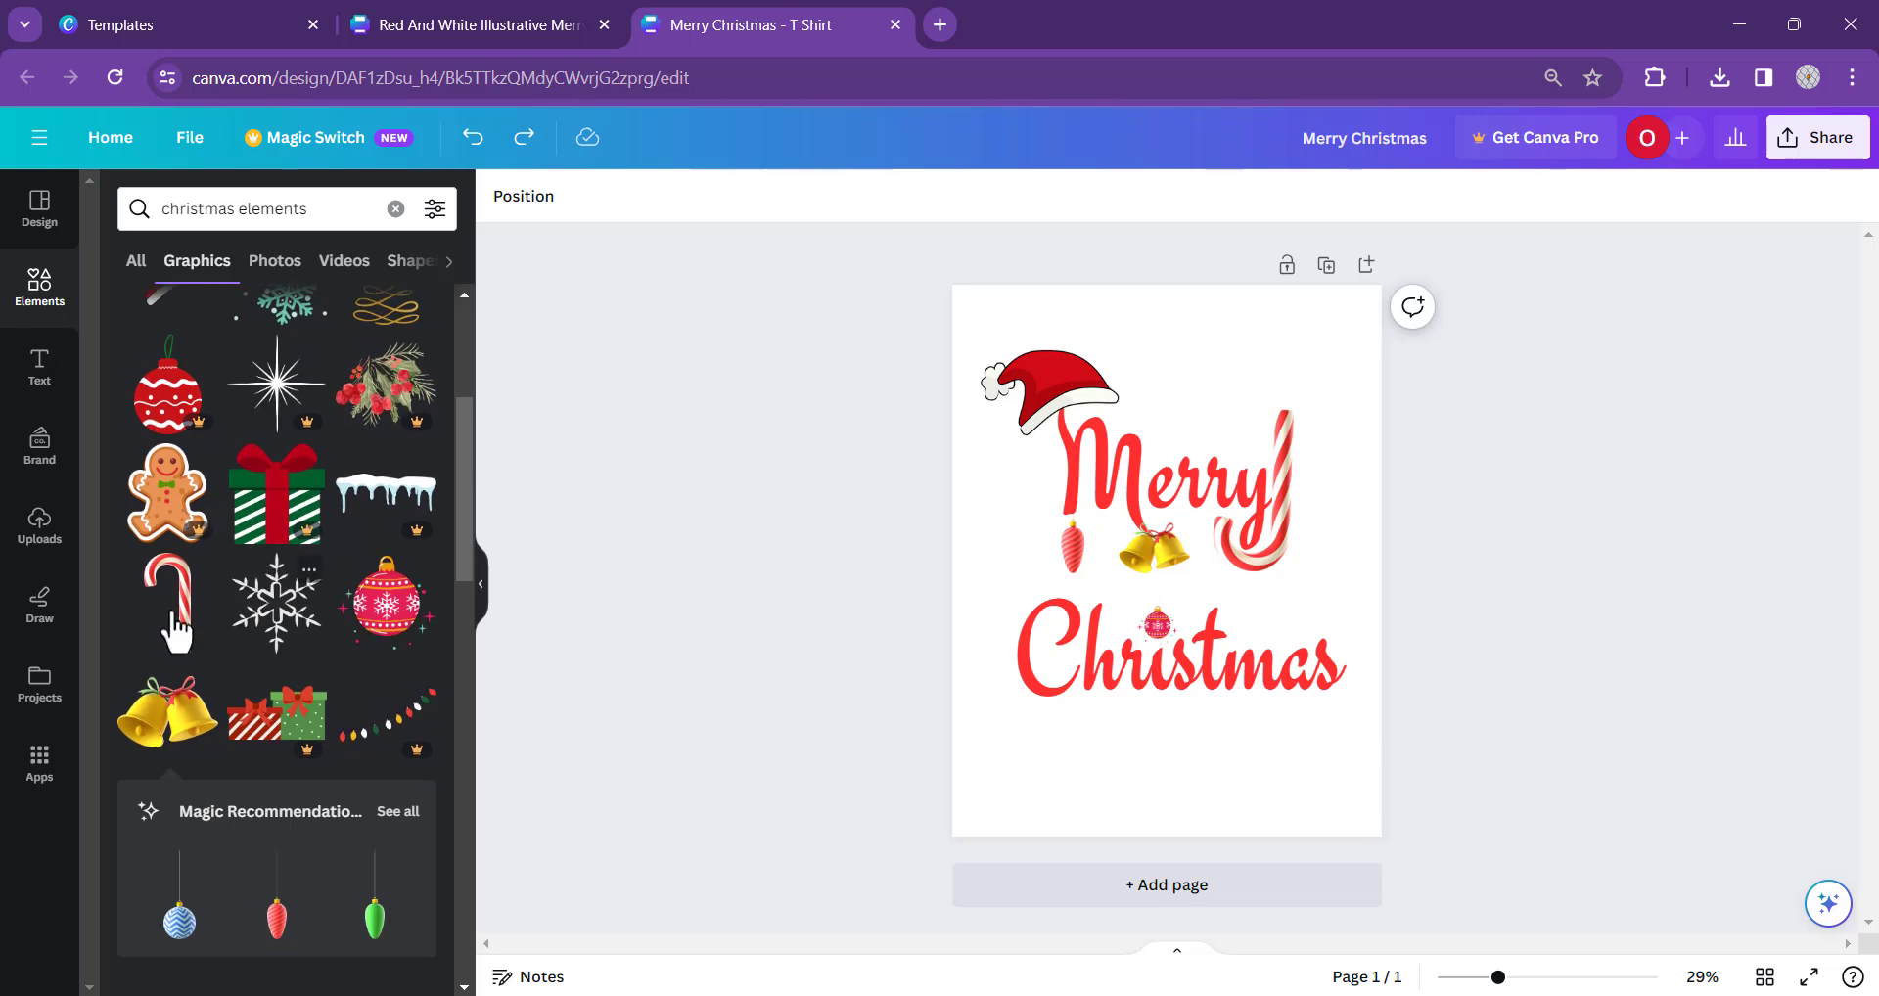
scroll(327, 567, "down", 5)
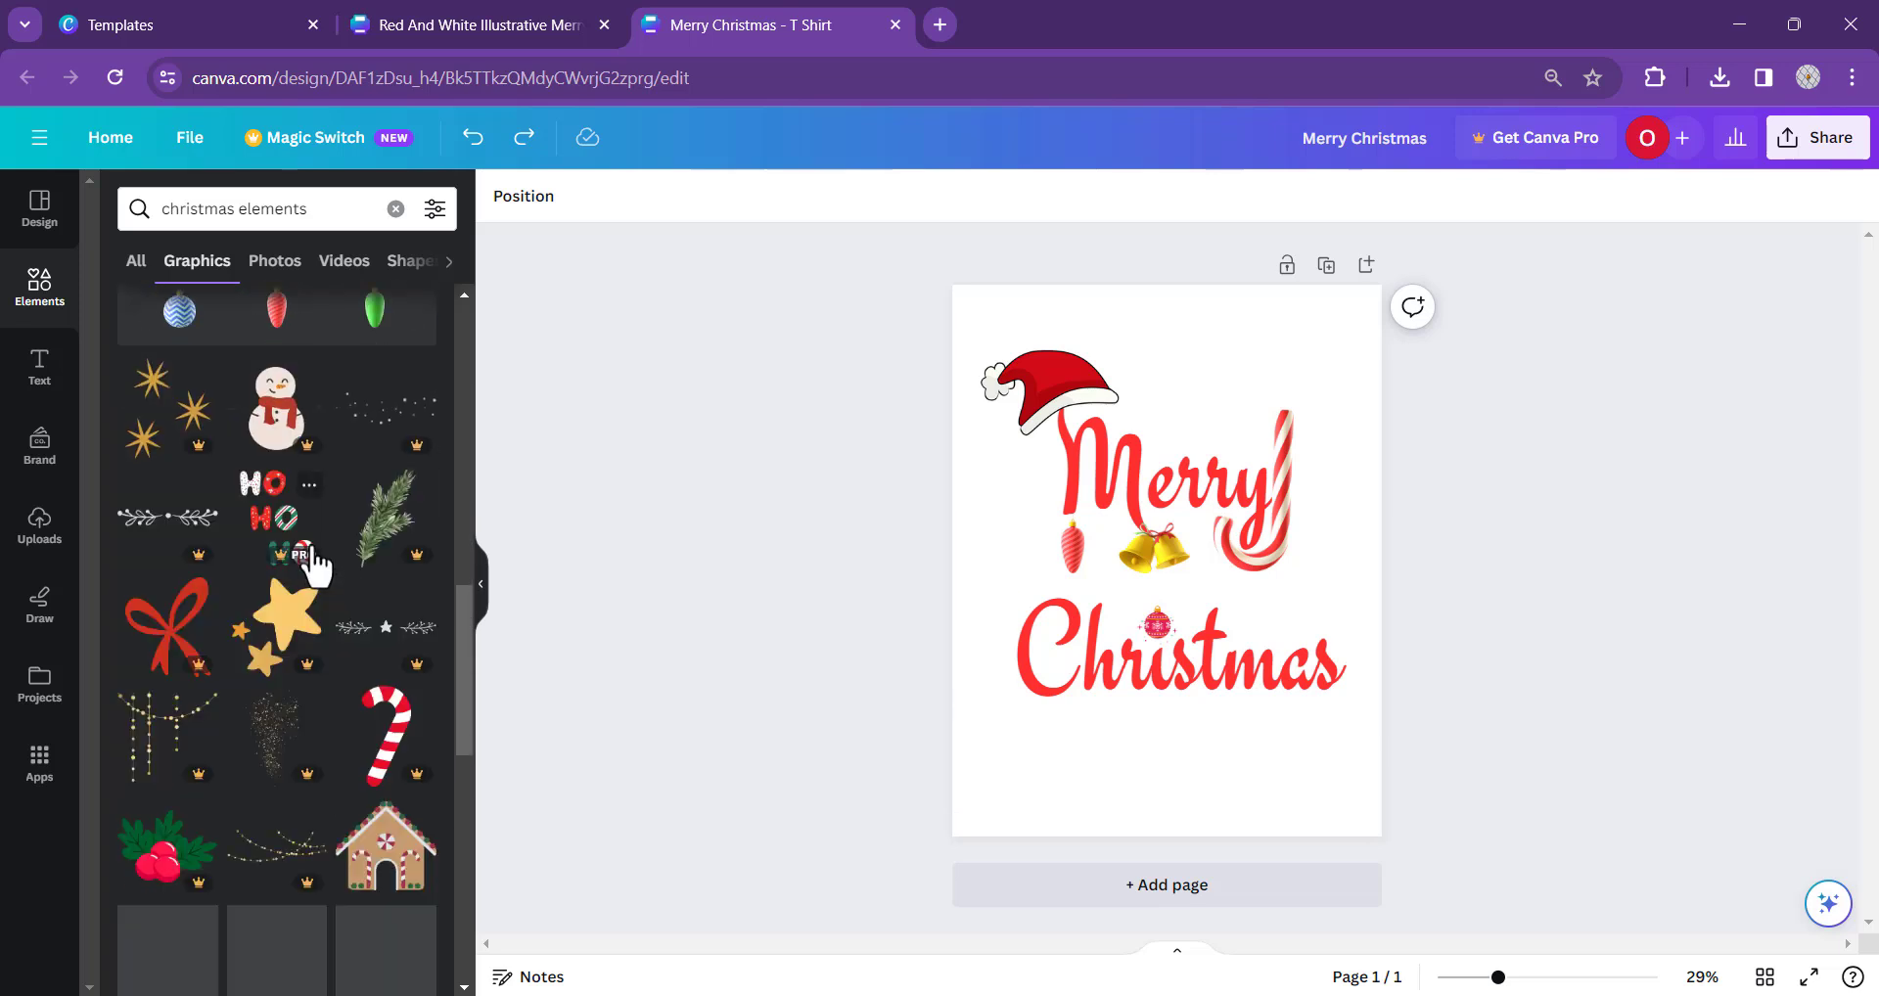
scroll(245, 585, "down", 2)
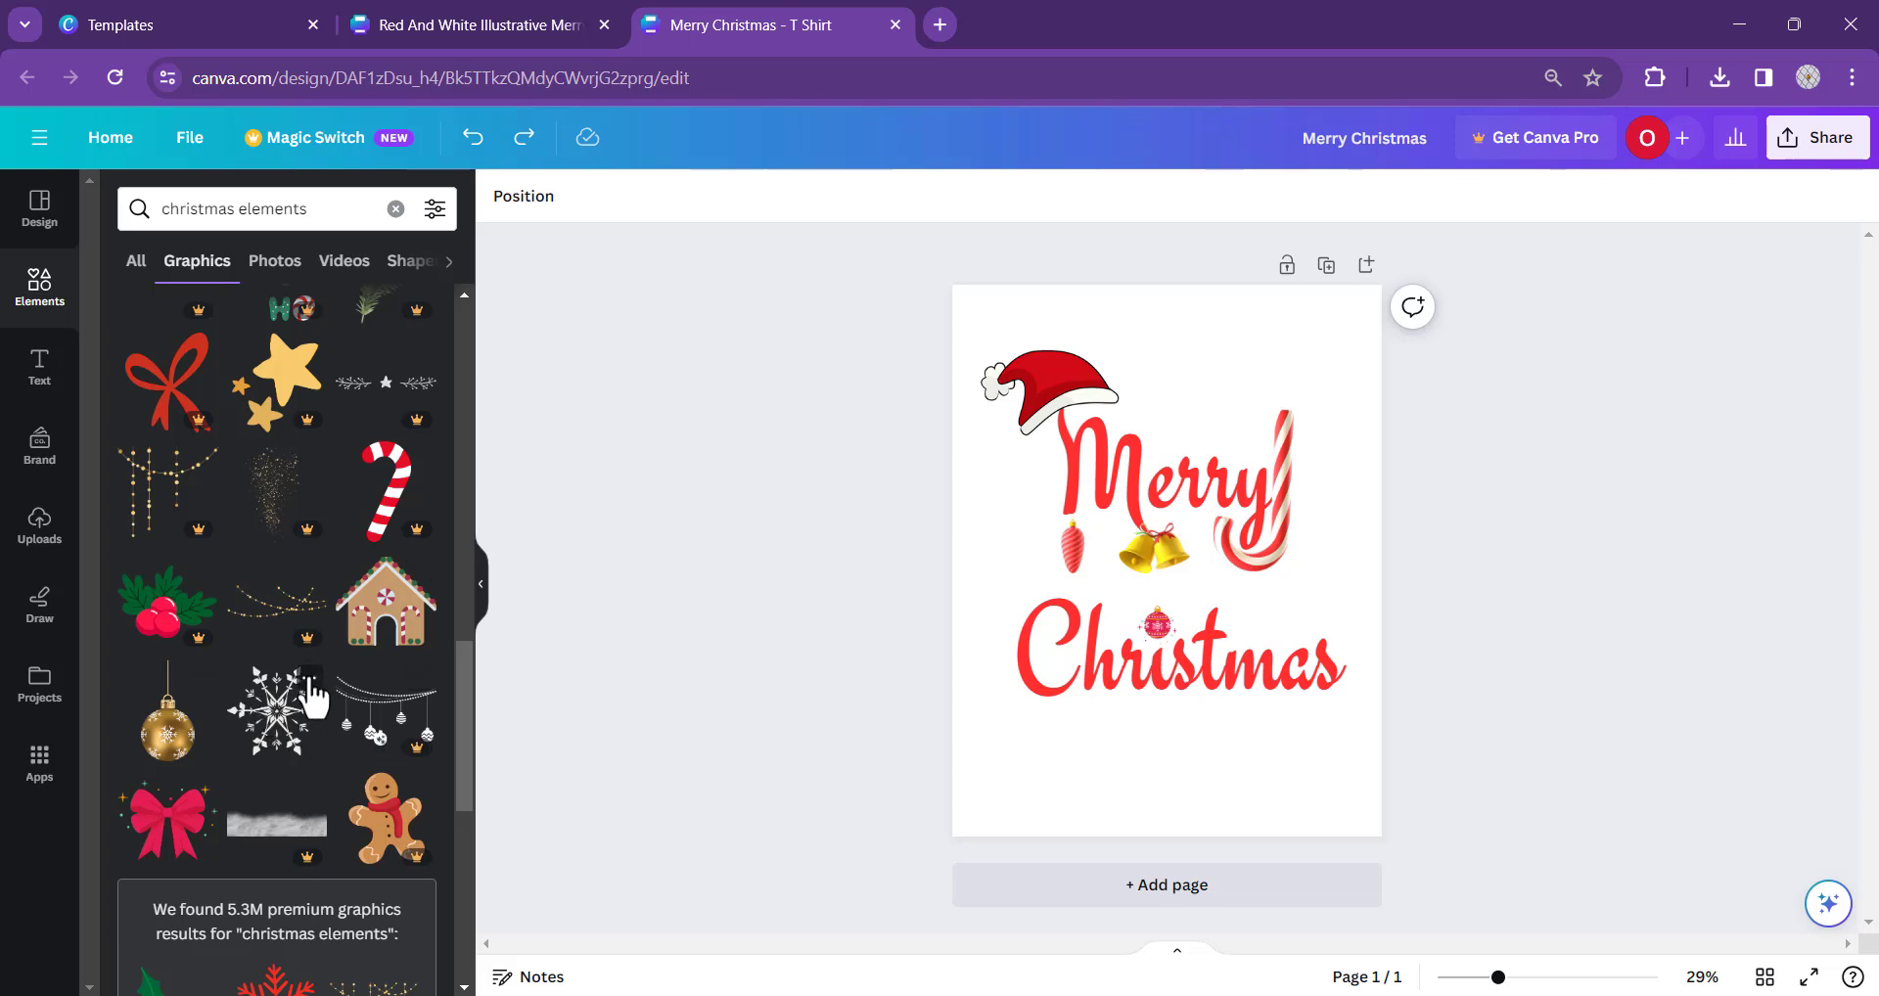
scroll(311, 697, "down", 1)
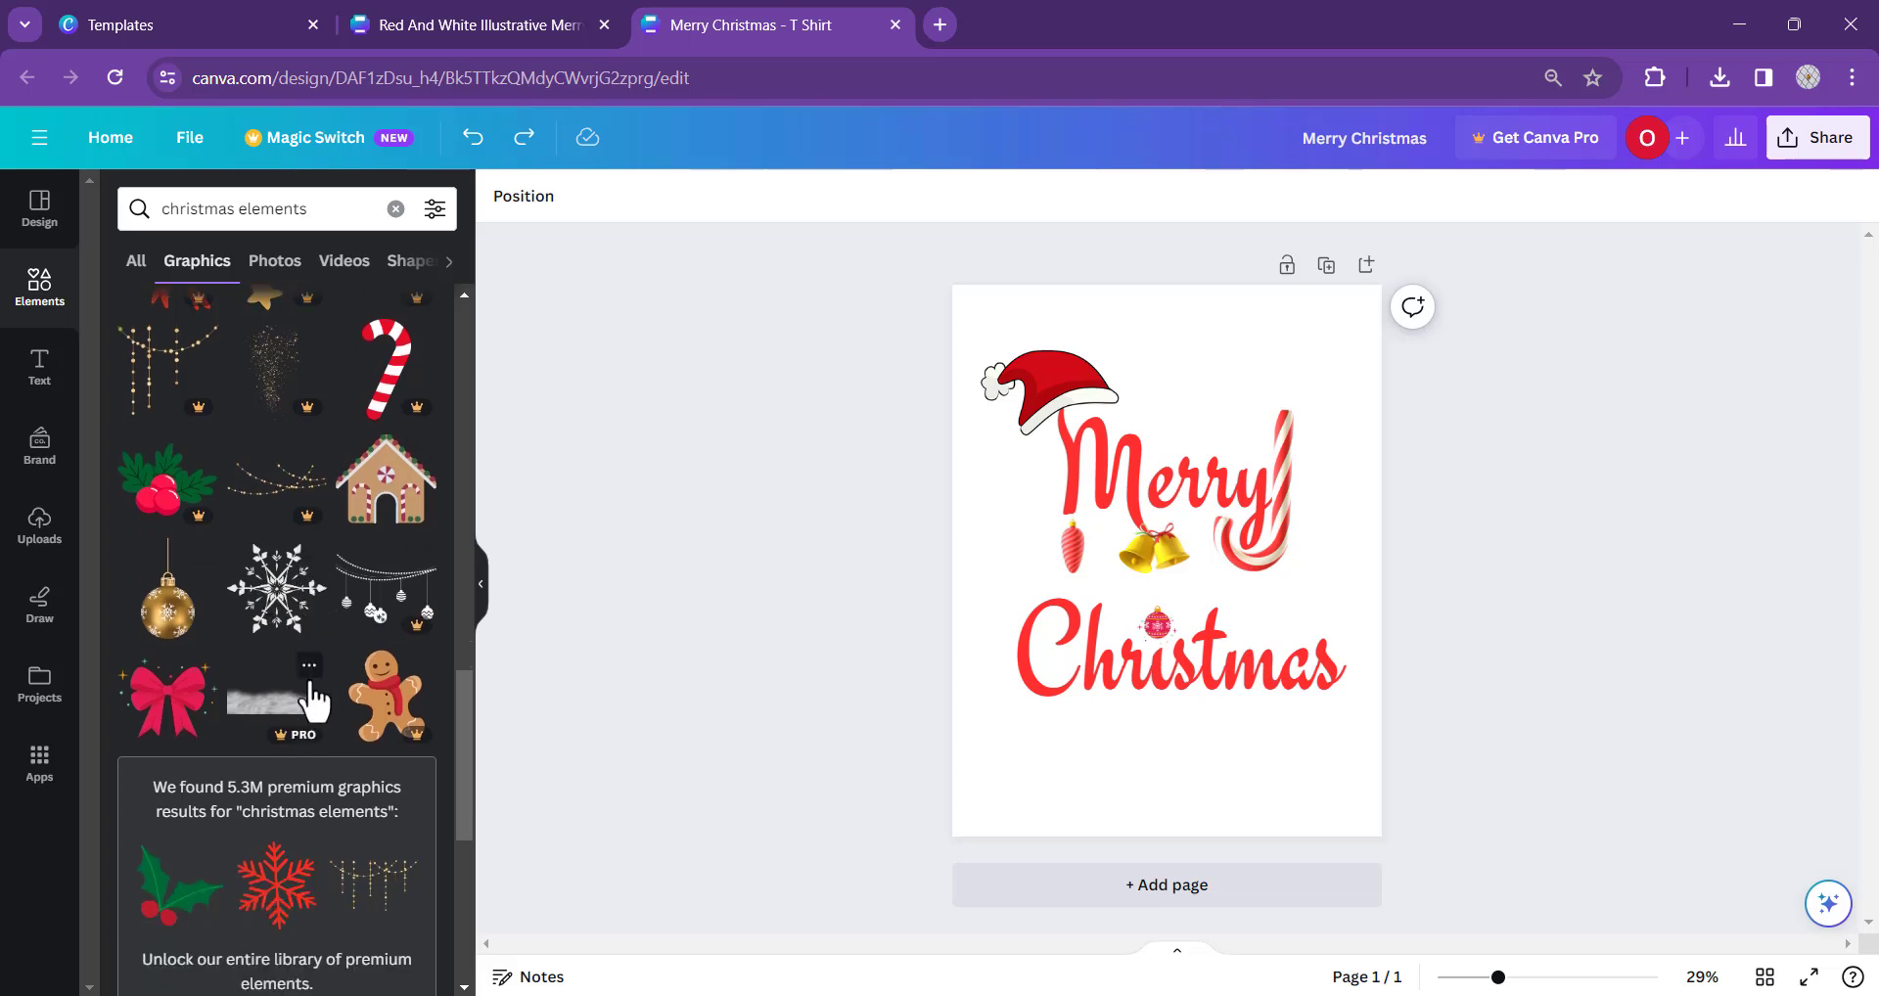
left_click(168, 726)
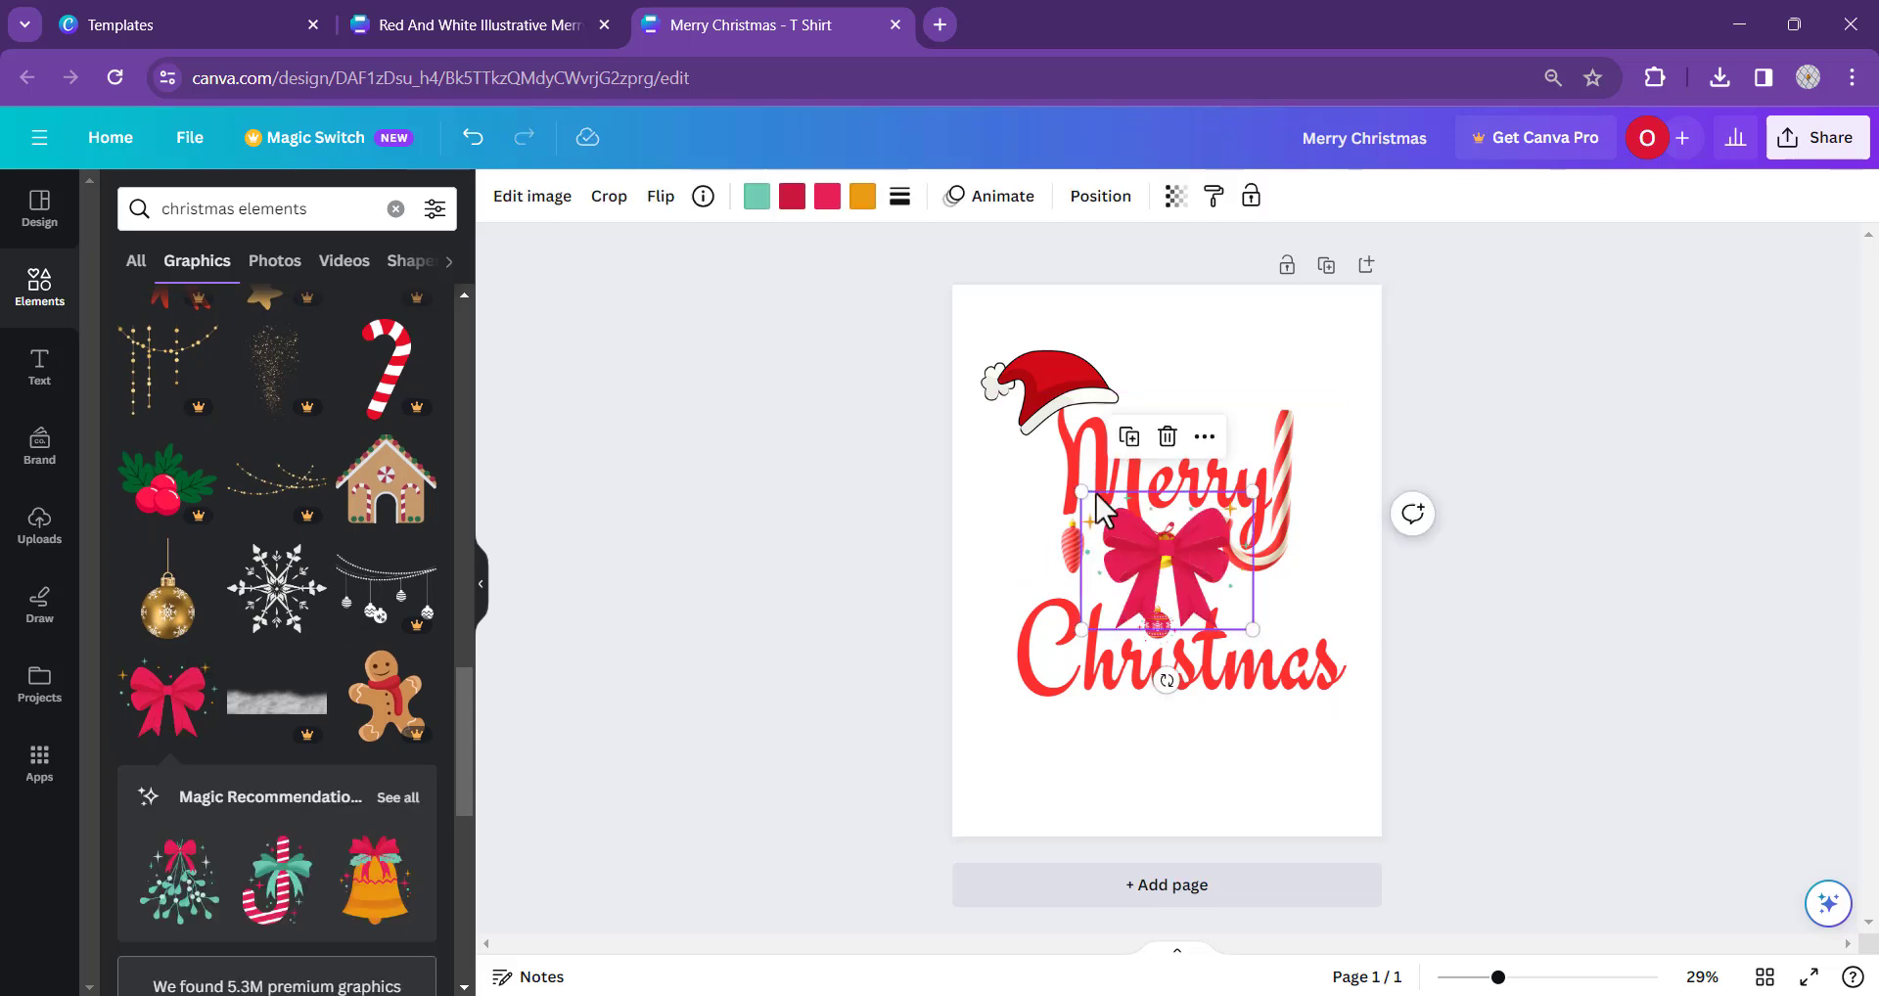
left_click_drag(1086, 494, 1230, 593)
left_click(1490, 530)
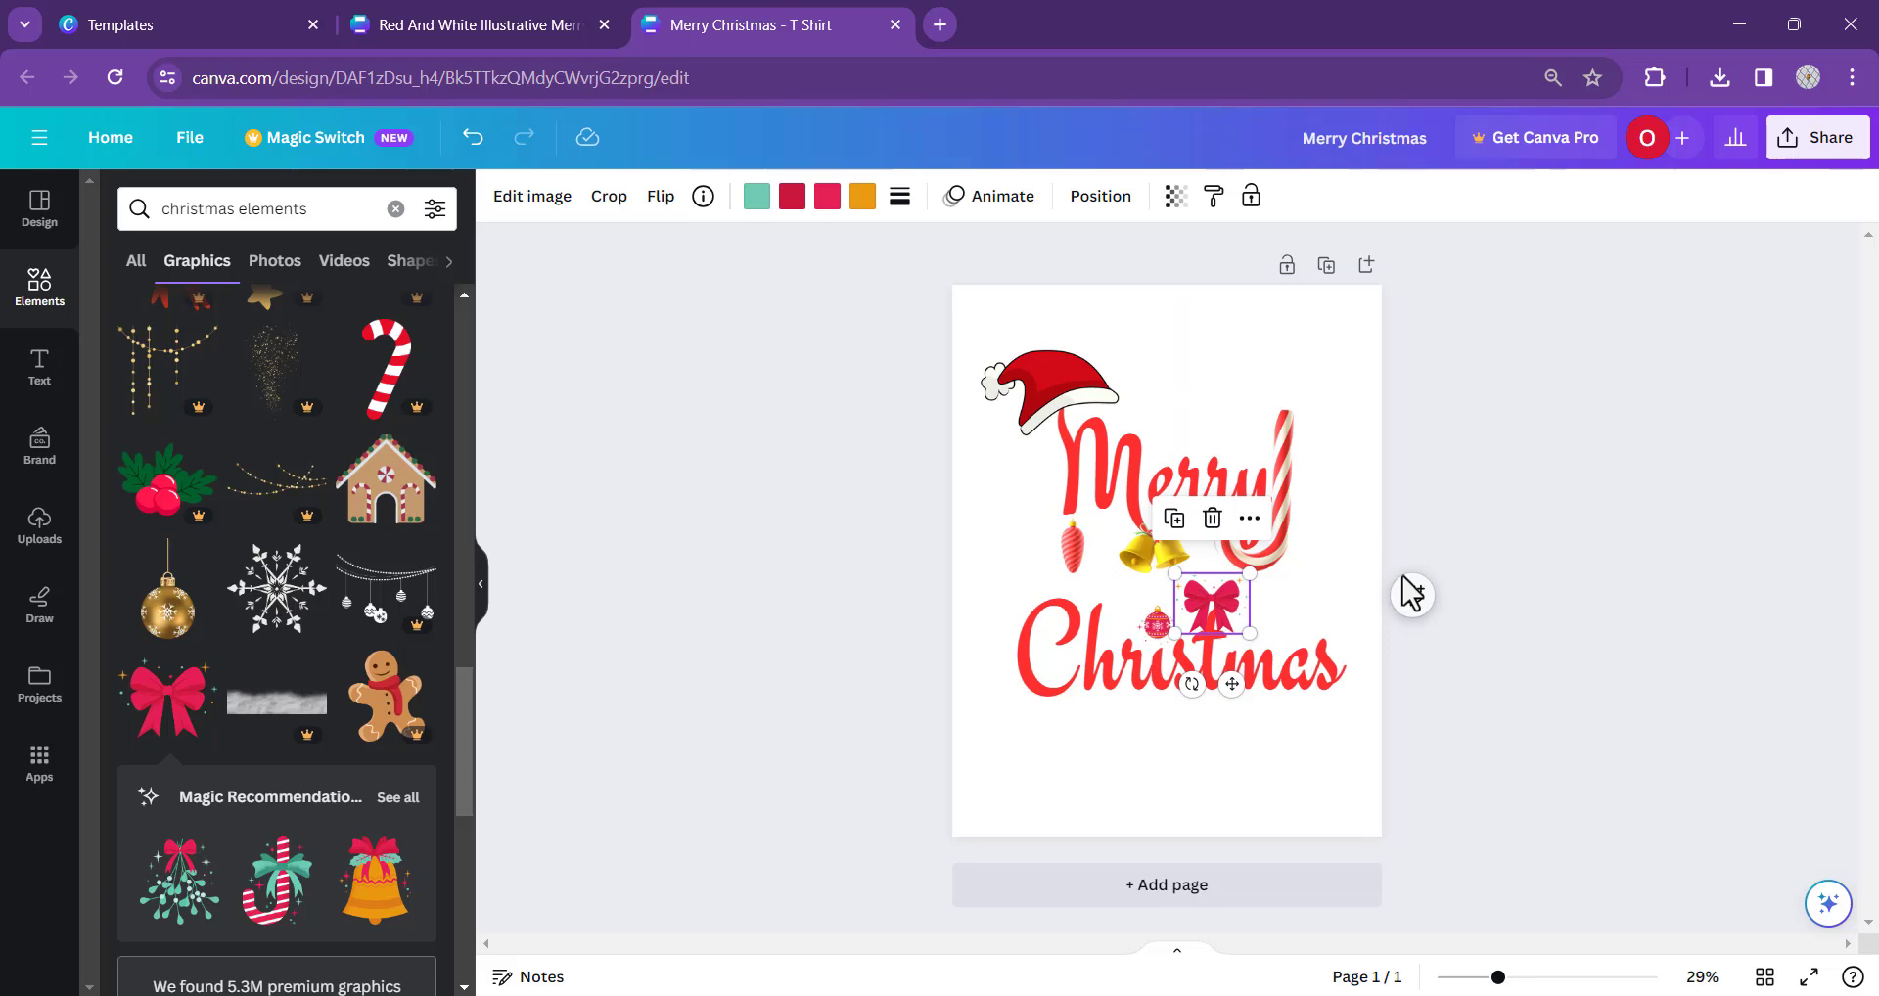
left_click(1406, 592)
left_click(685, 519)
- Group the Santa hat, text and all decorations into one object and centre the group on the page
scroll(419, 511, "down", 5)
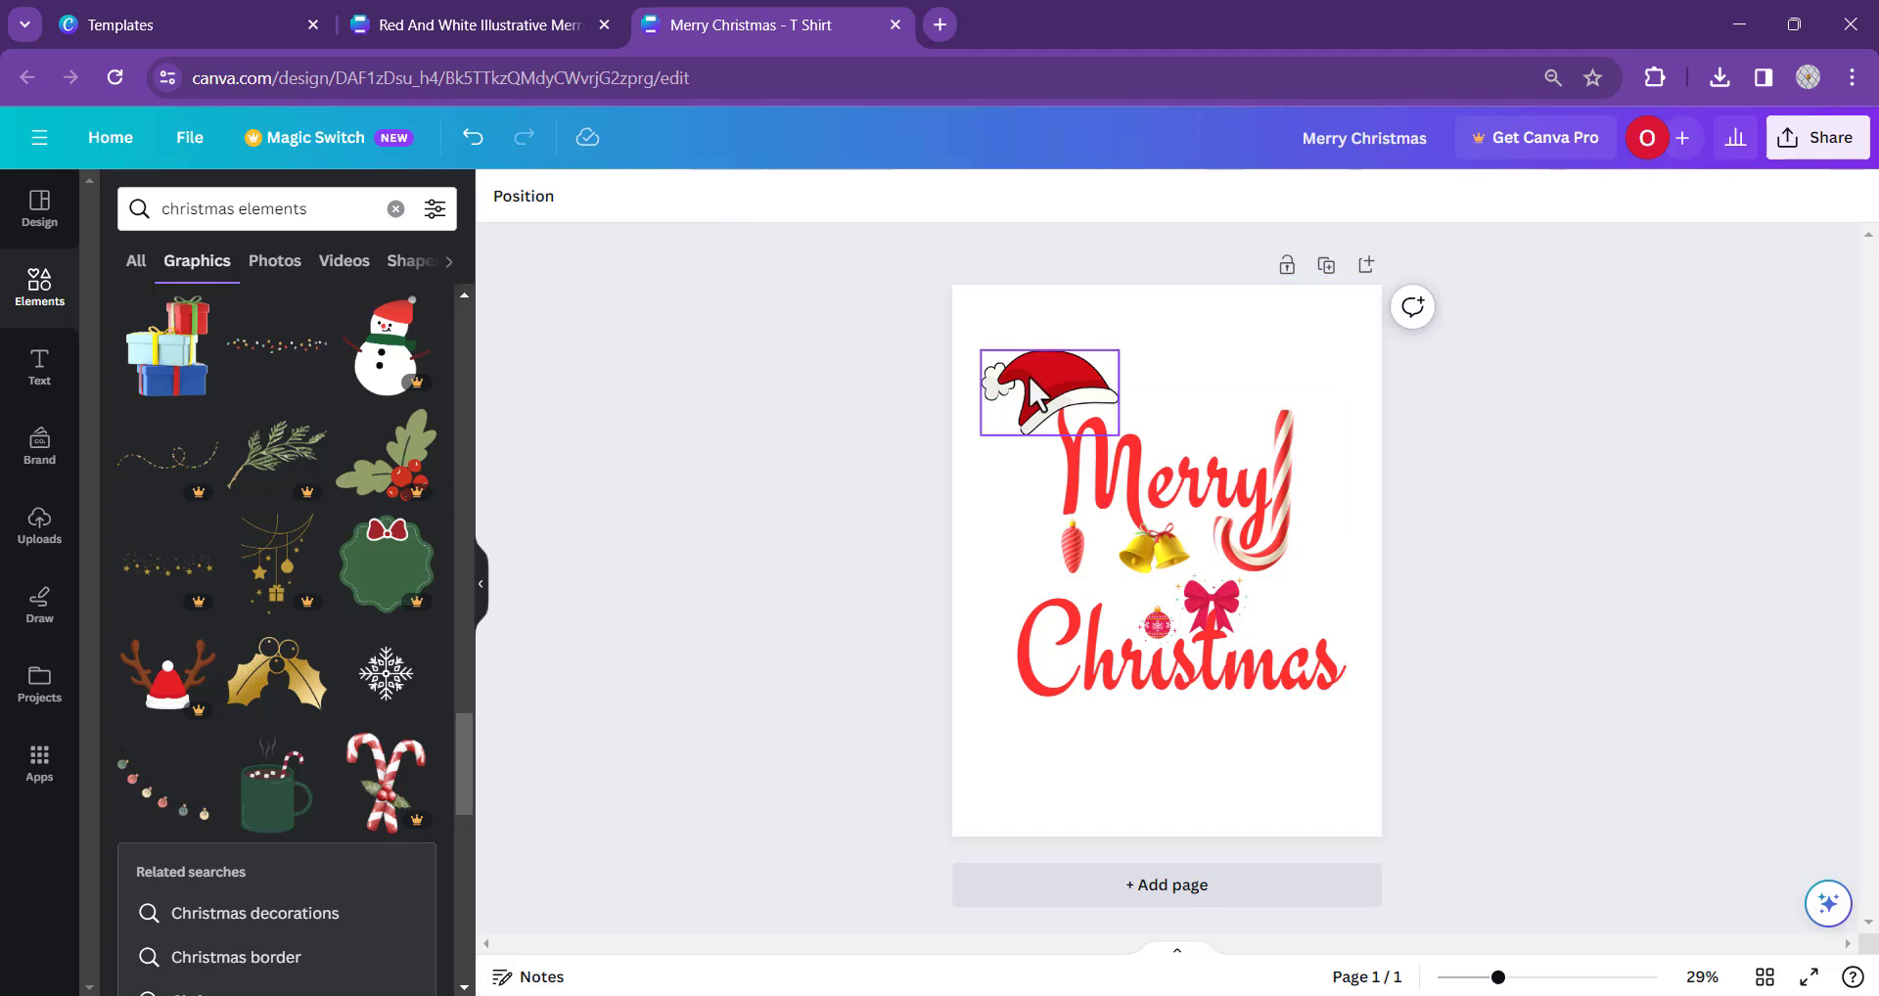
left_click_drag(905, 364, 1350, 726)
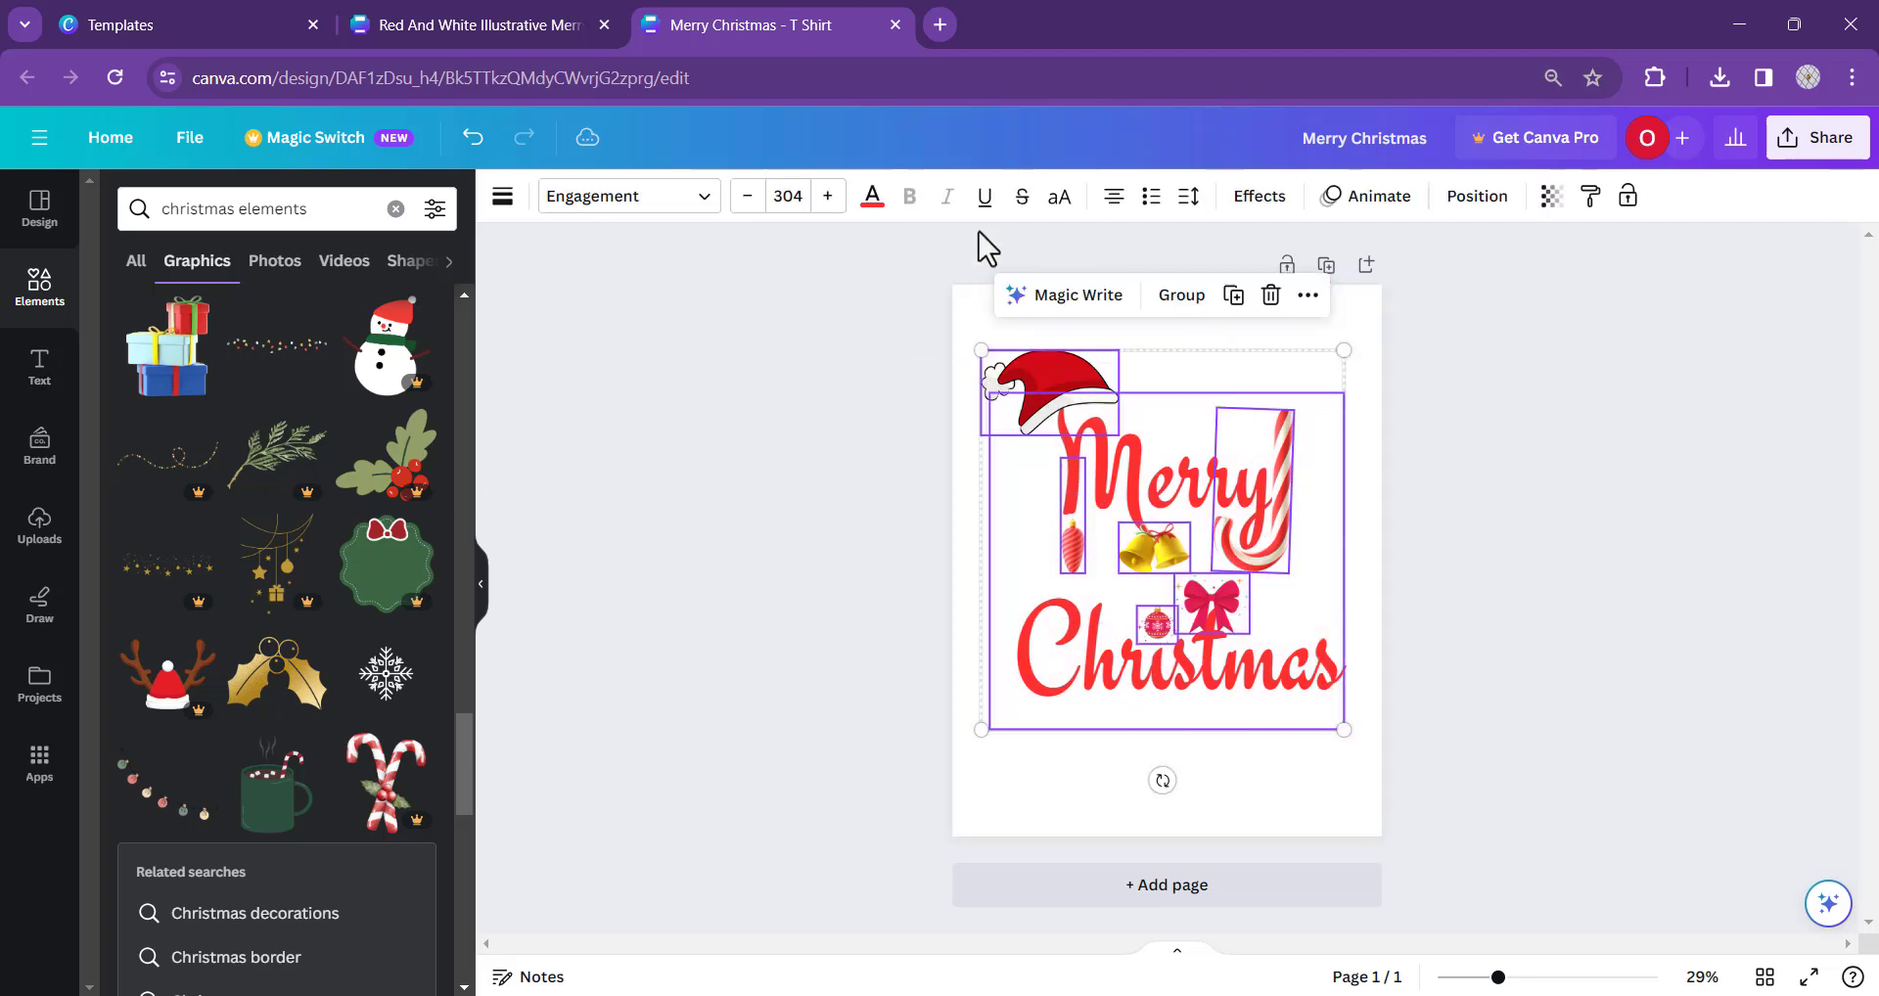
left_click(1177, 312)
left_click(808, 441)
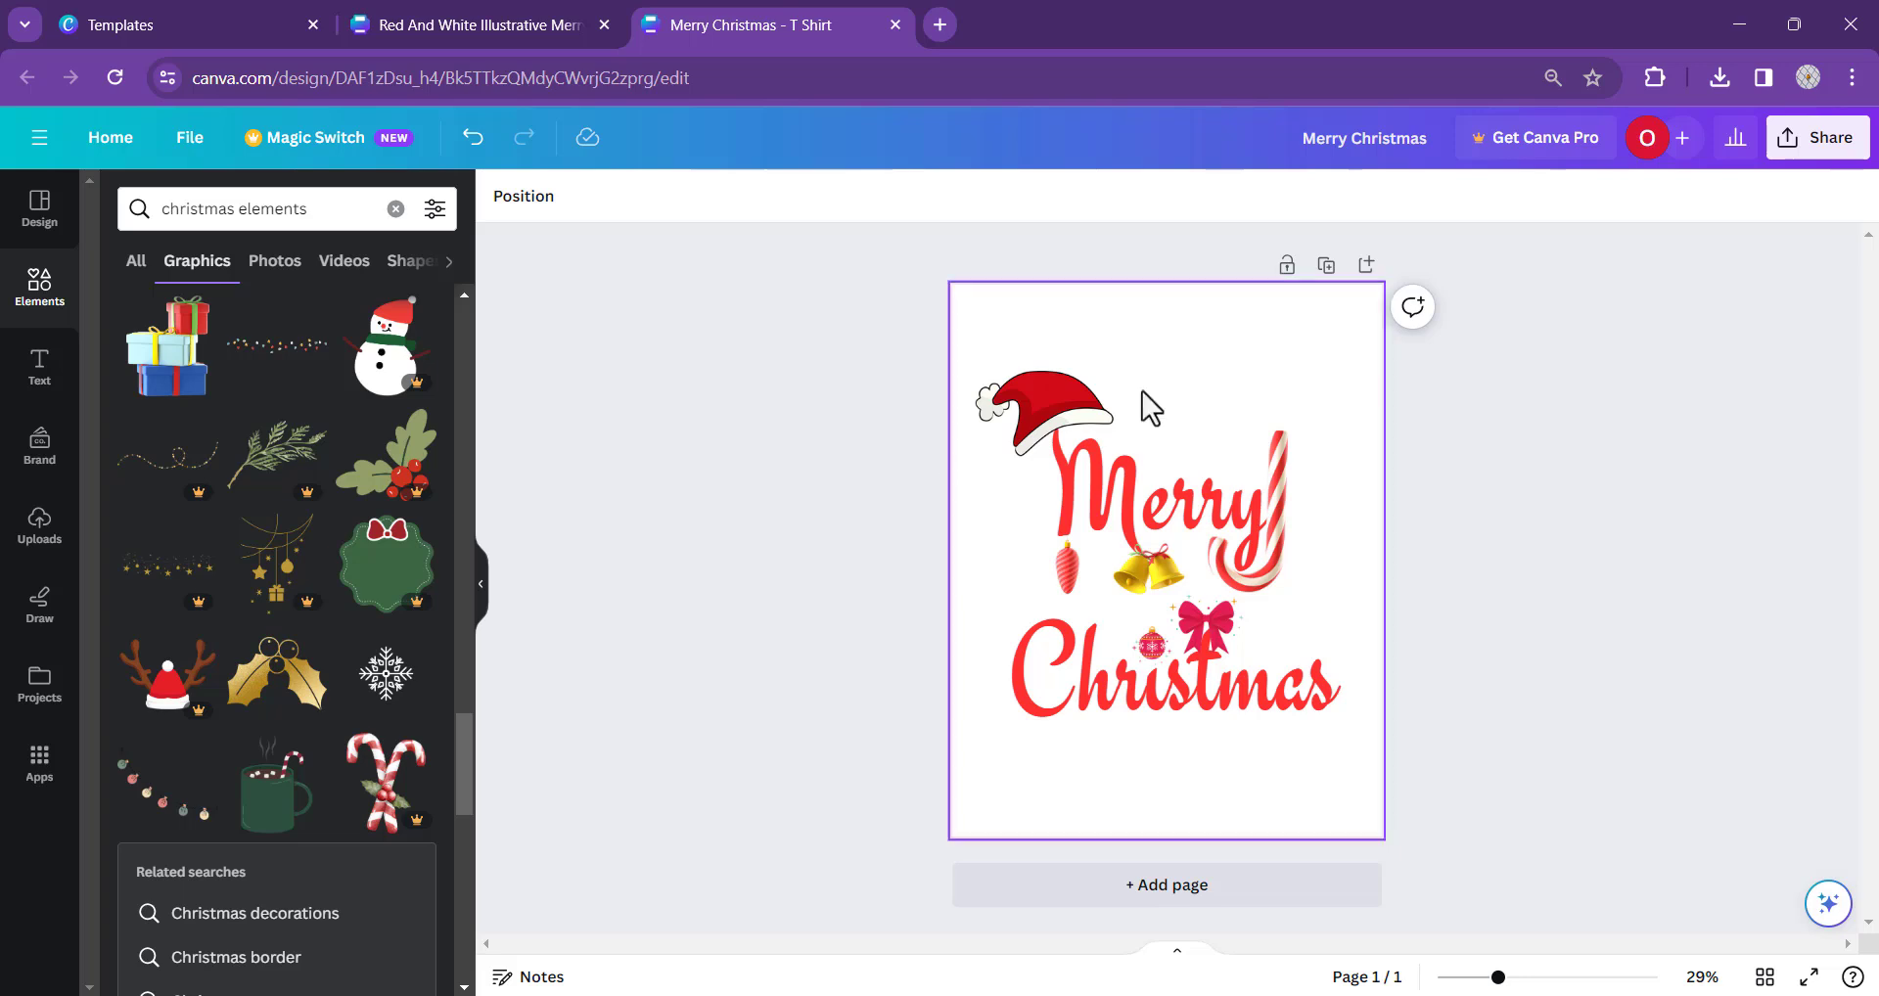
left_click_drag(1191, 532, 1177, 505)
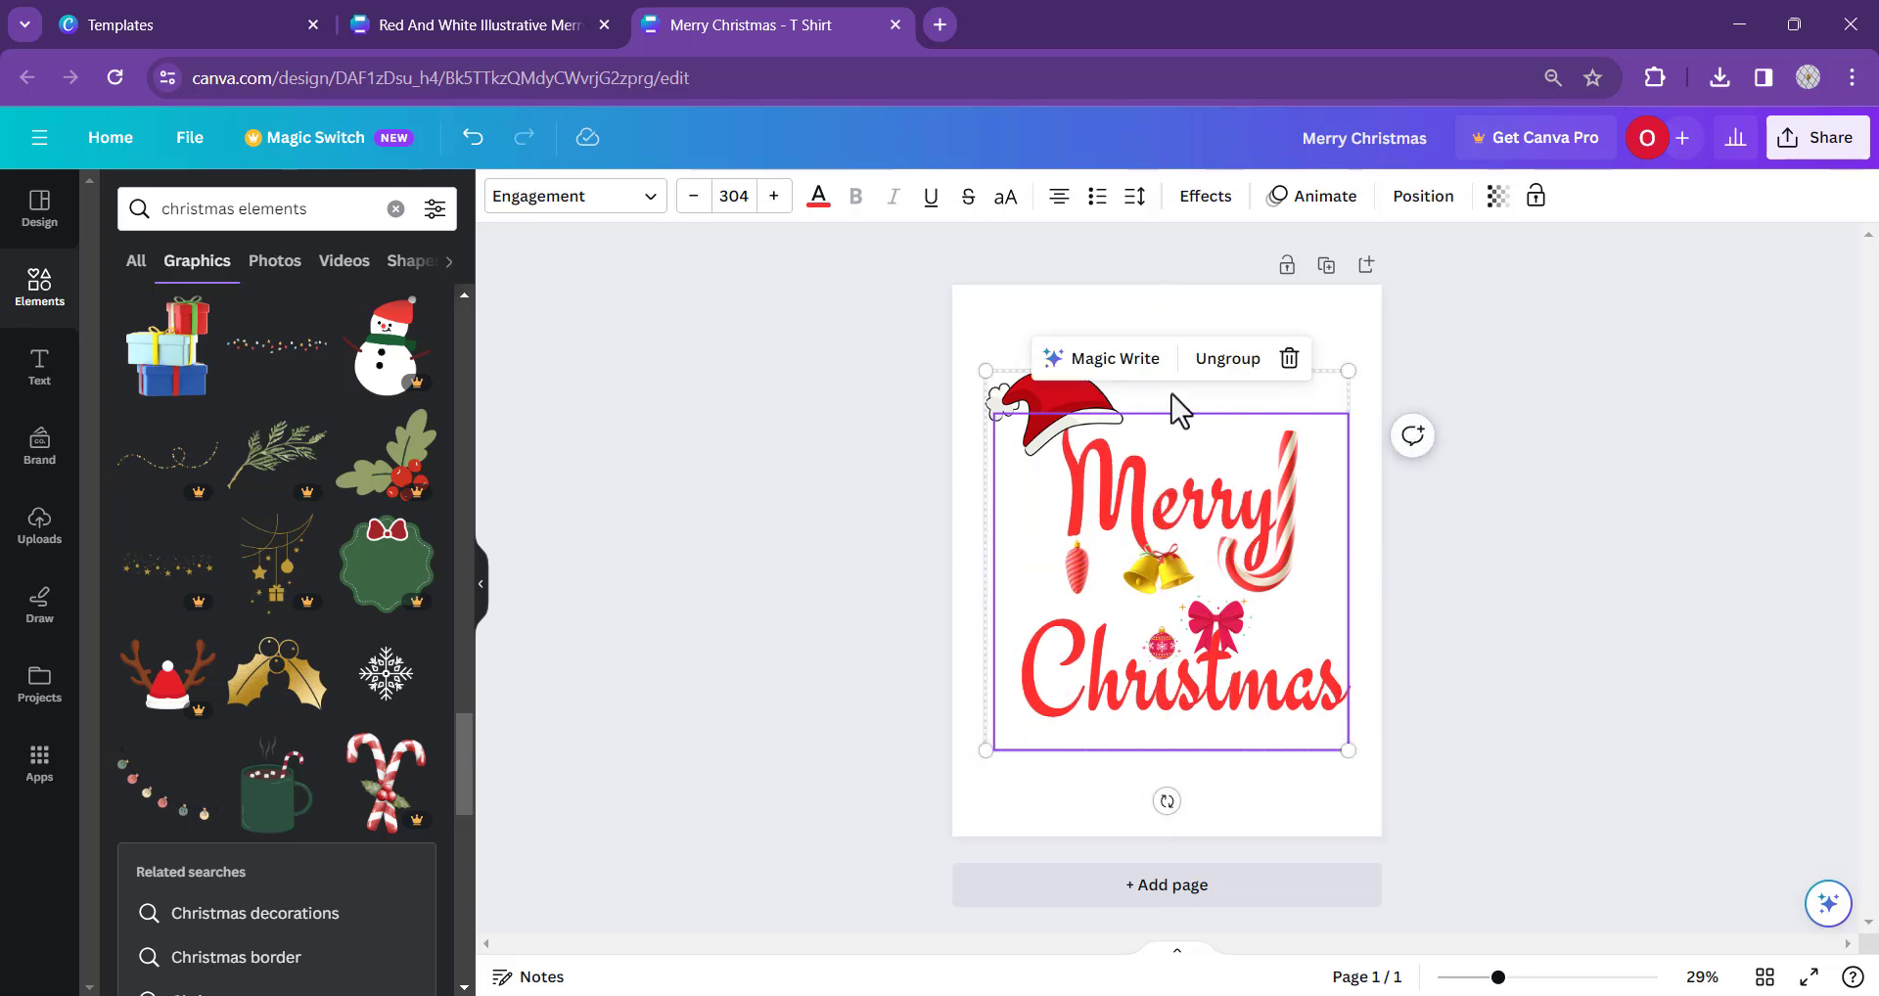
left_click(1104, 333)
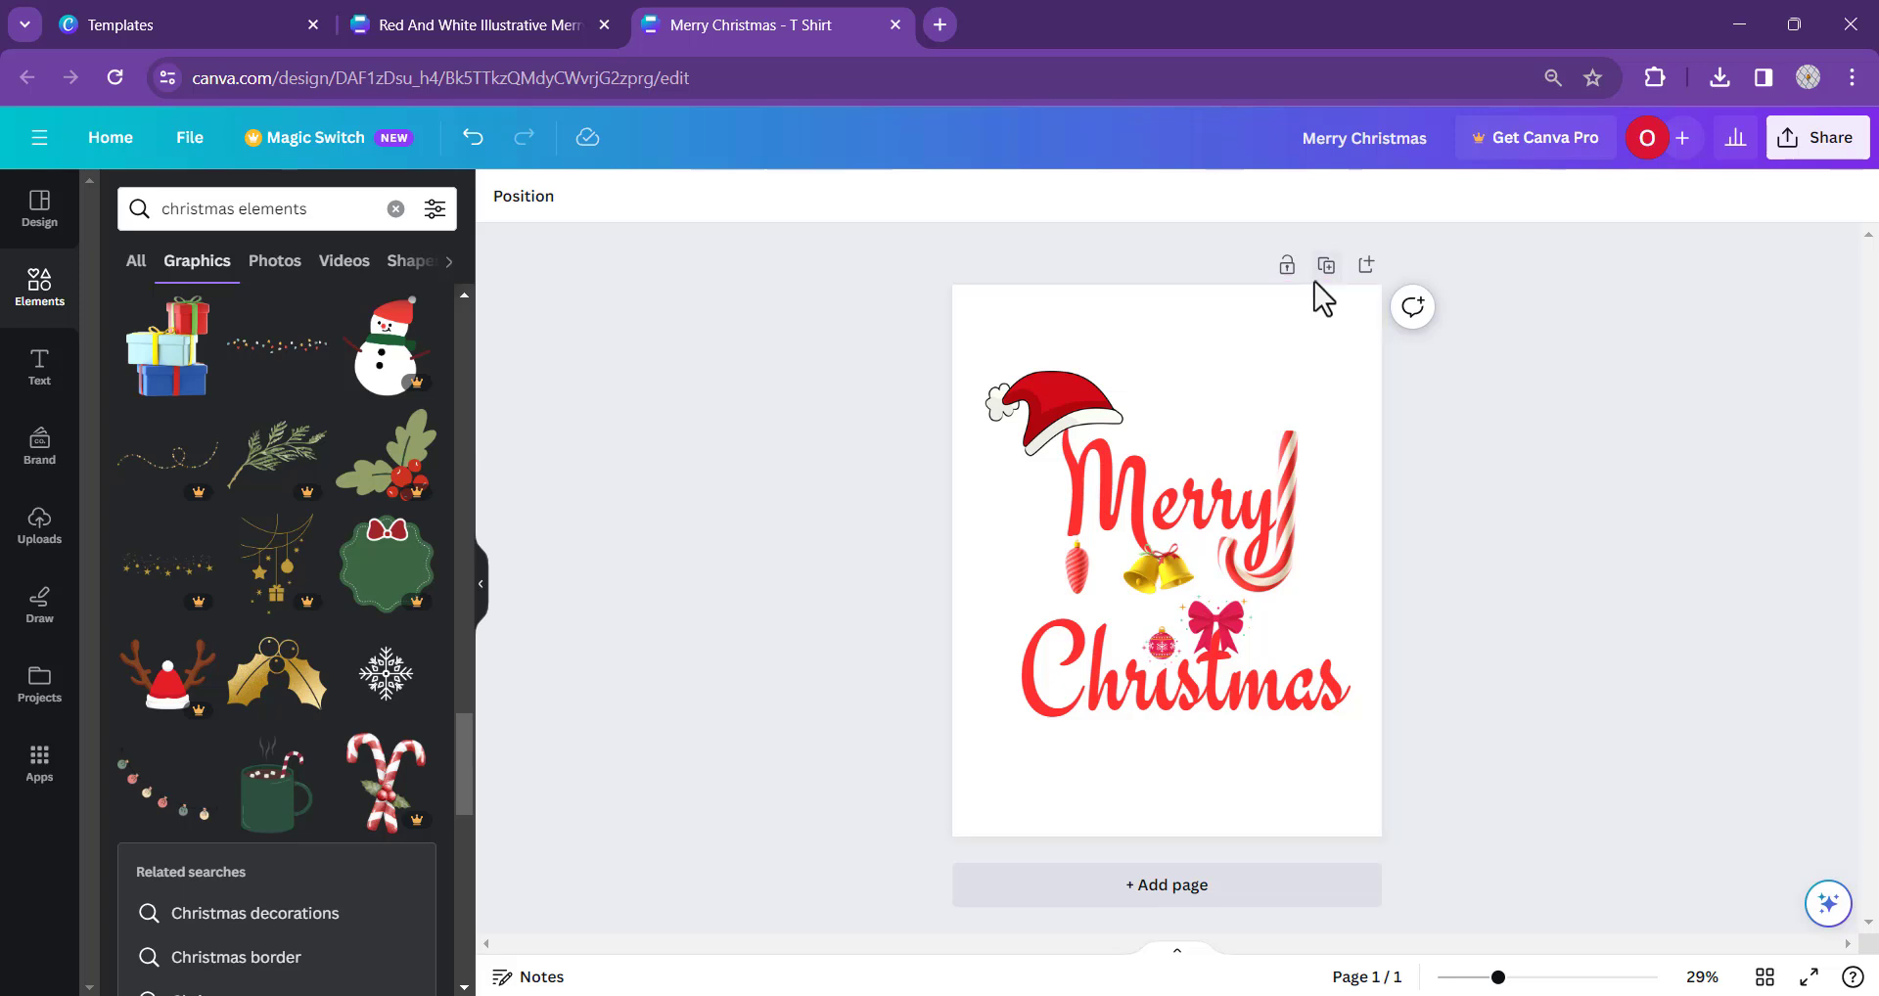
left_click(1277, 469)
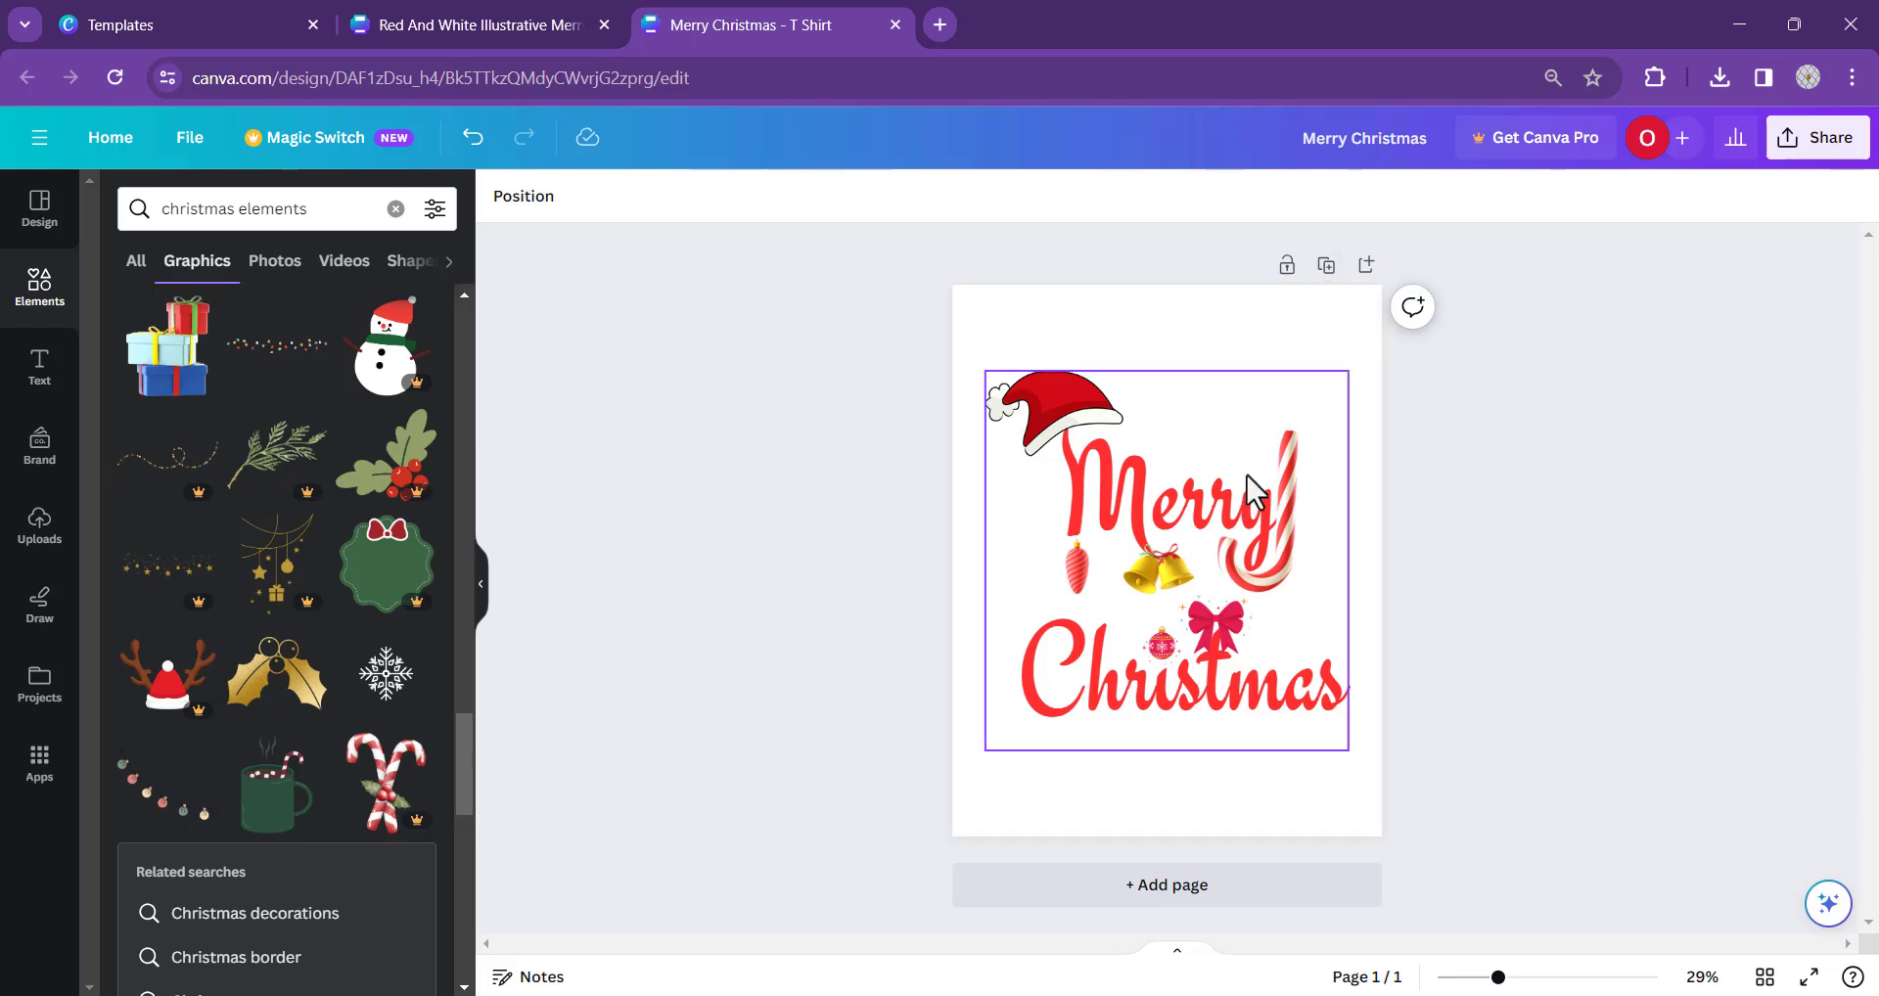
left_click(1444, 396)
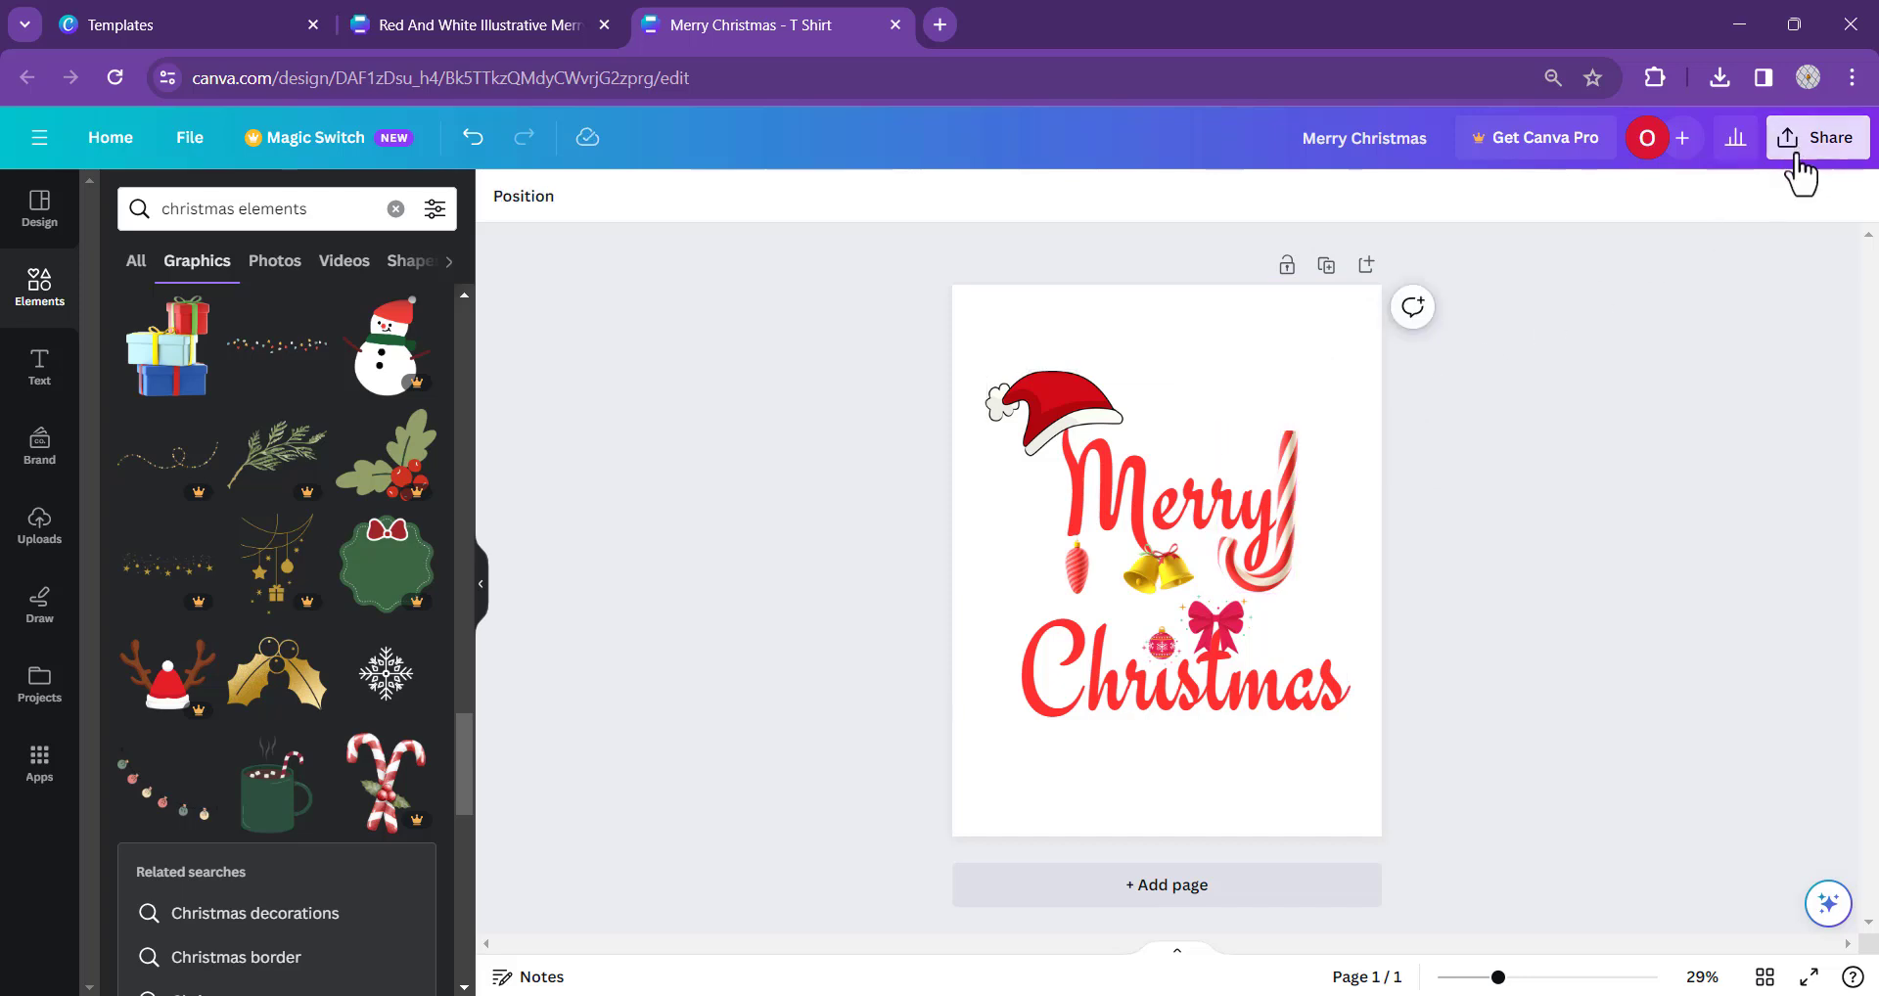
- Download the Merry Christmas design as a PNG at size 1
left_click(1797, 152)
left_click(1541, 697)
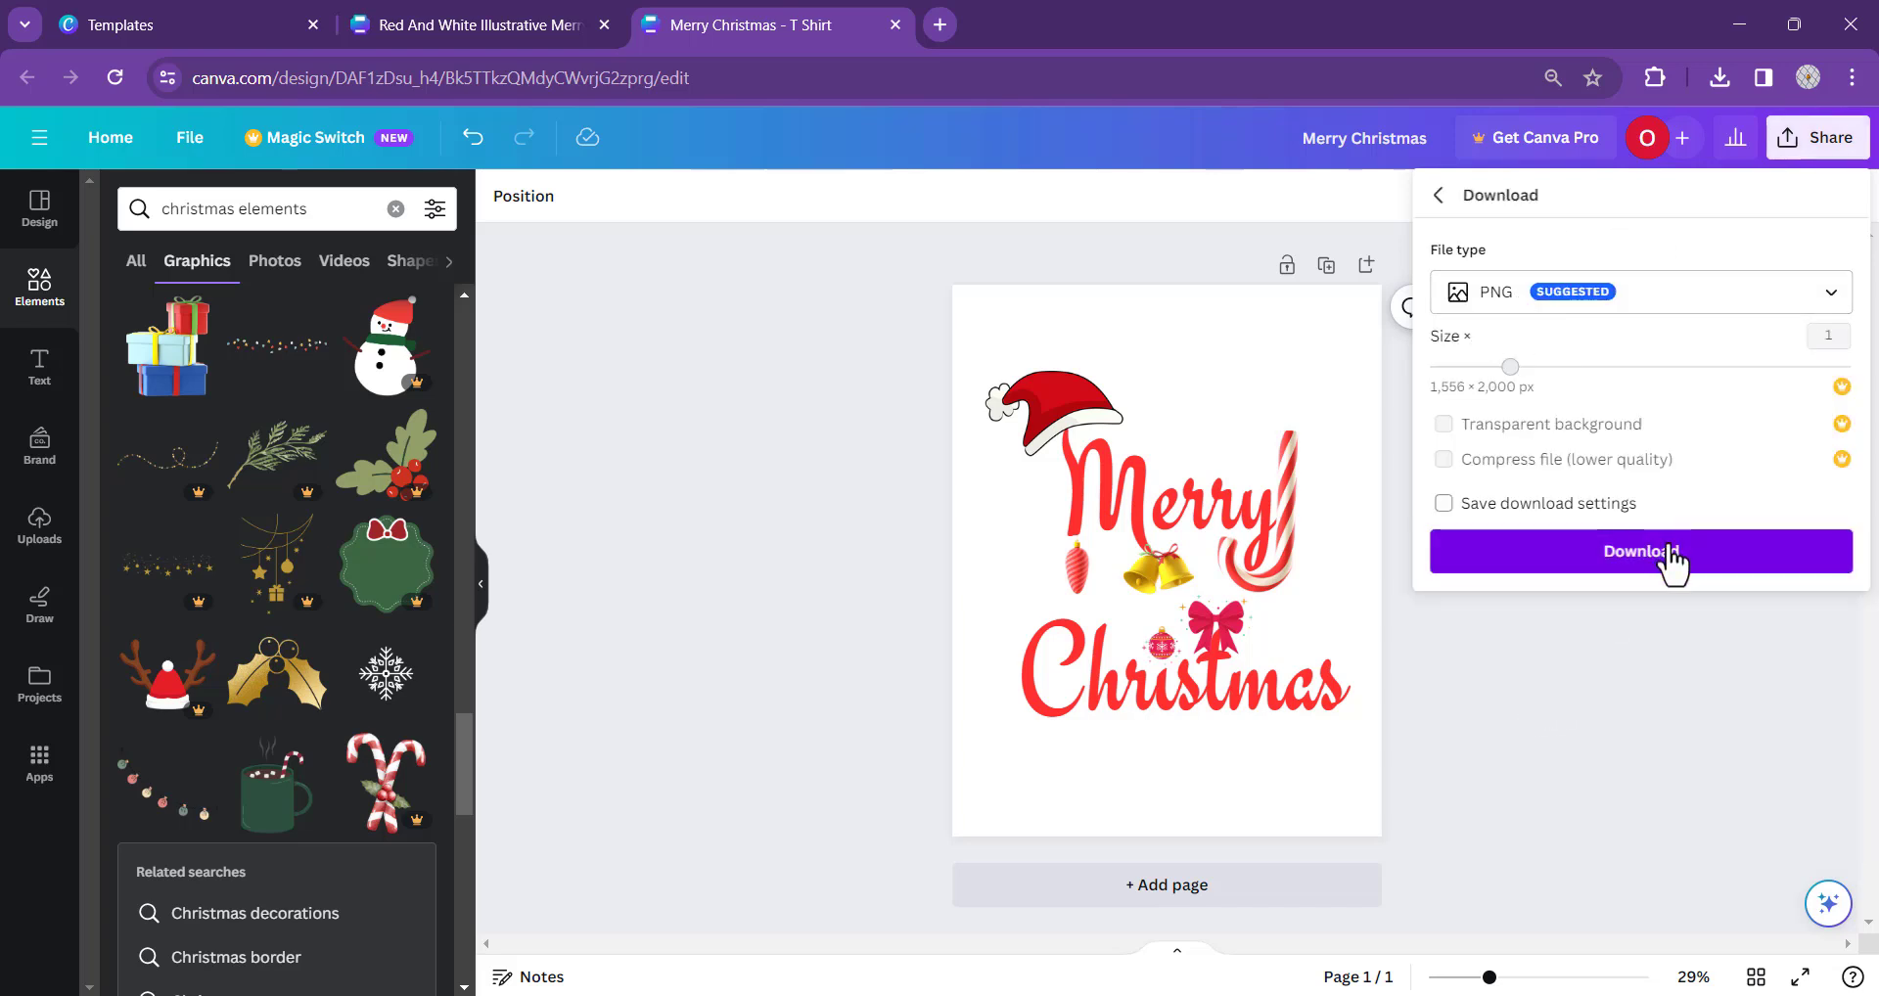
left_click(1671, 563)
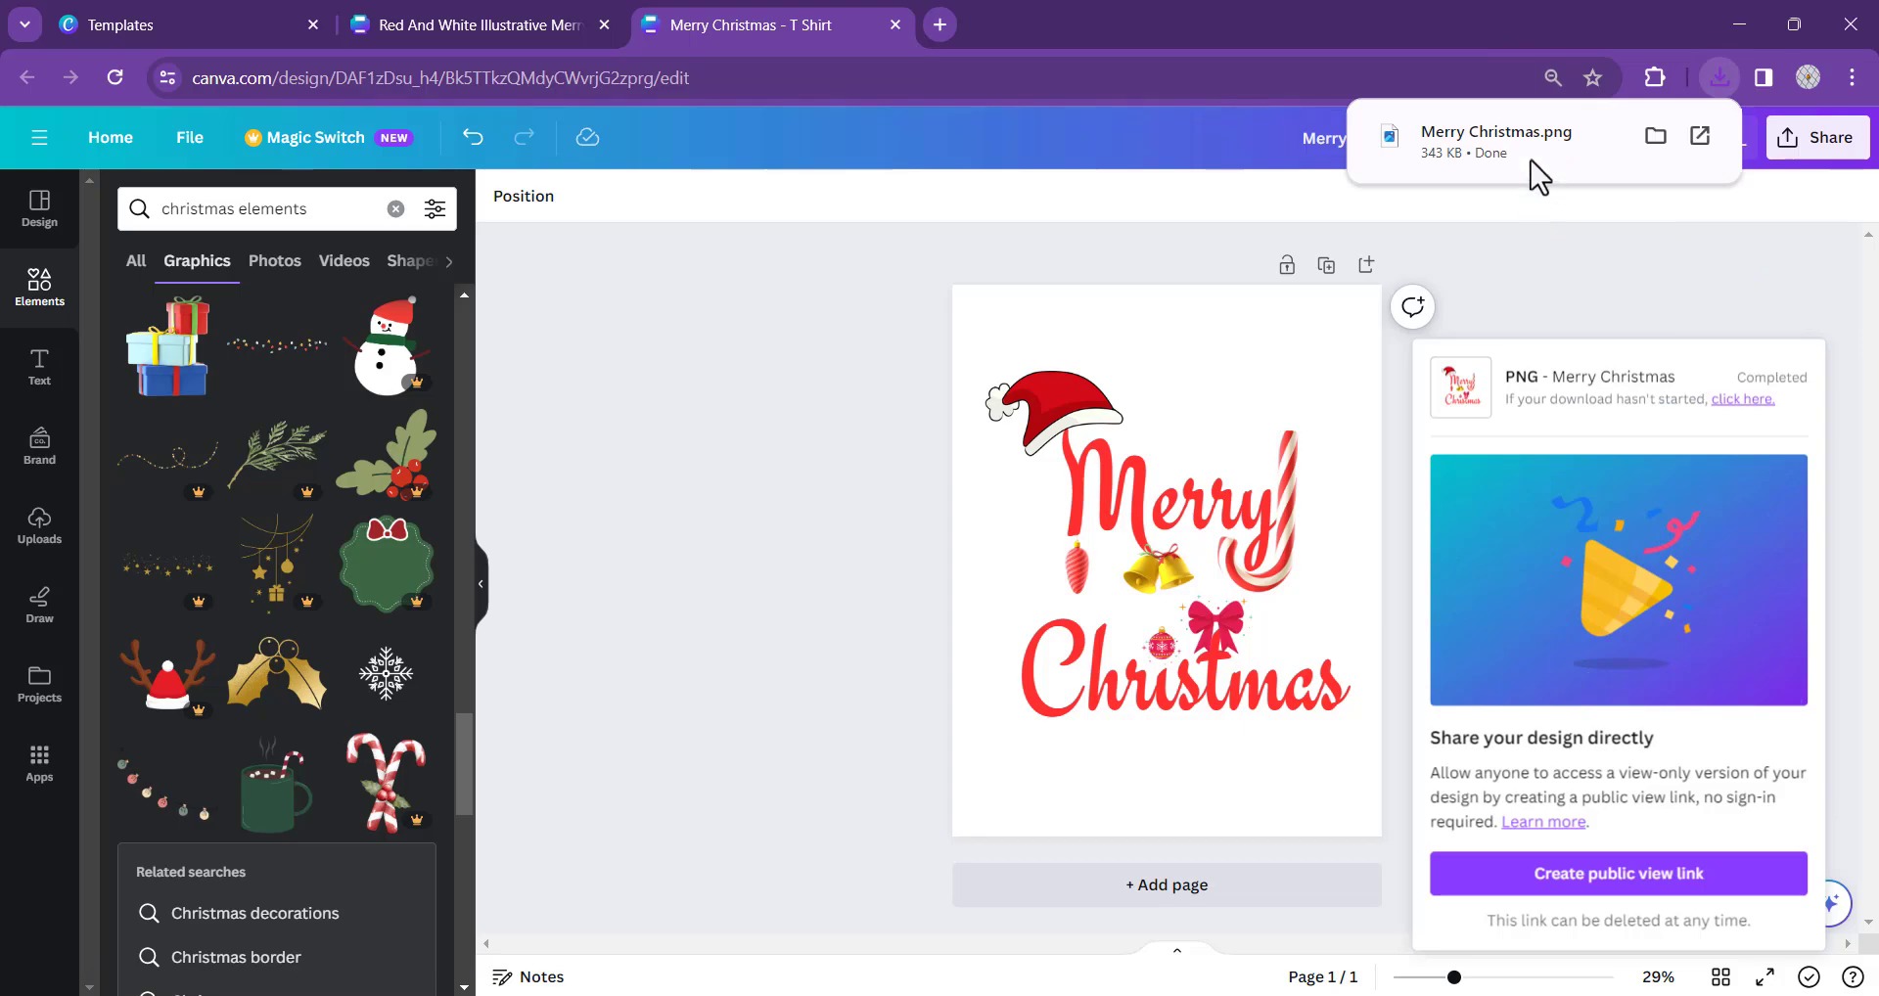
- View the downloaded Merry Christmas.png, close it and bring up the Santa T-shirt design with its download notice dismissed
left_click(1533, 157)
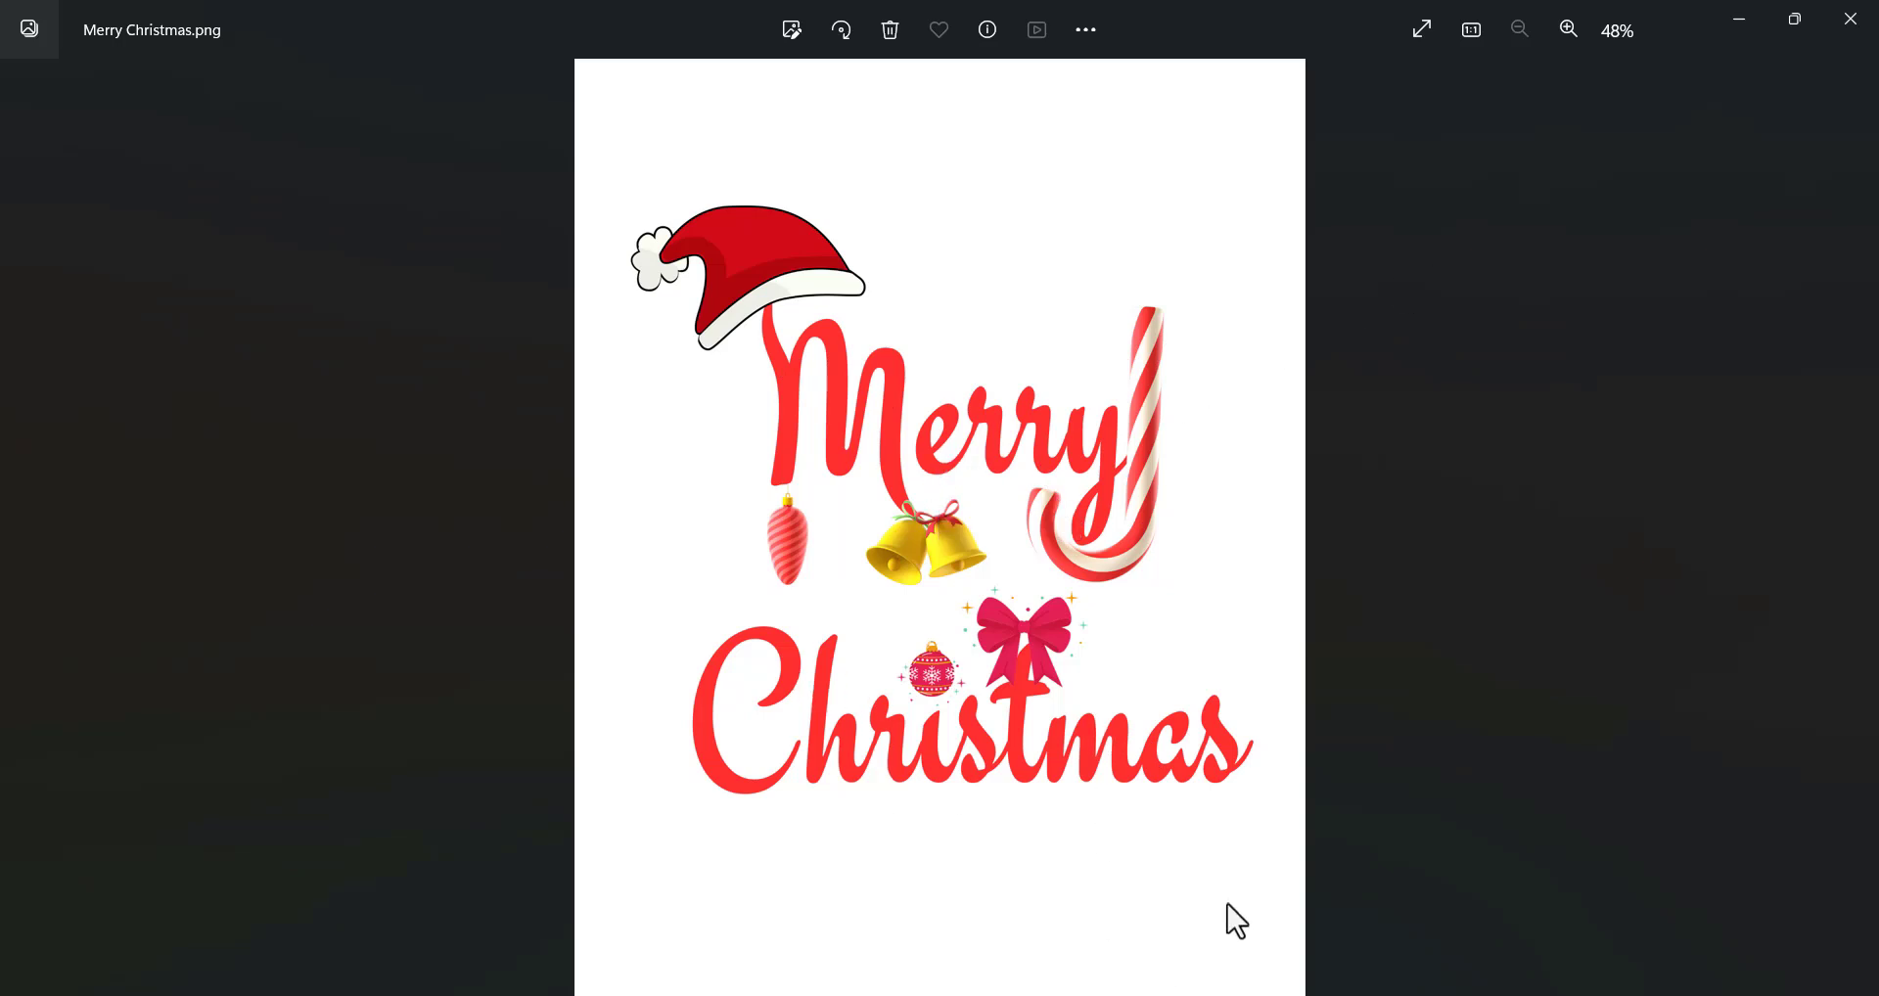
left_click(1853, 37)
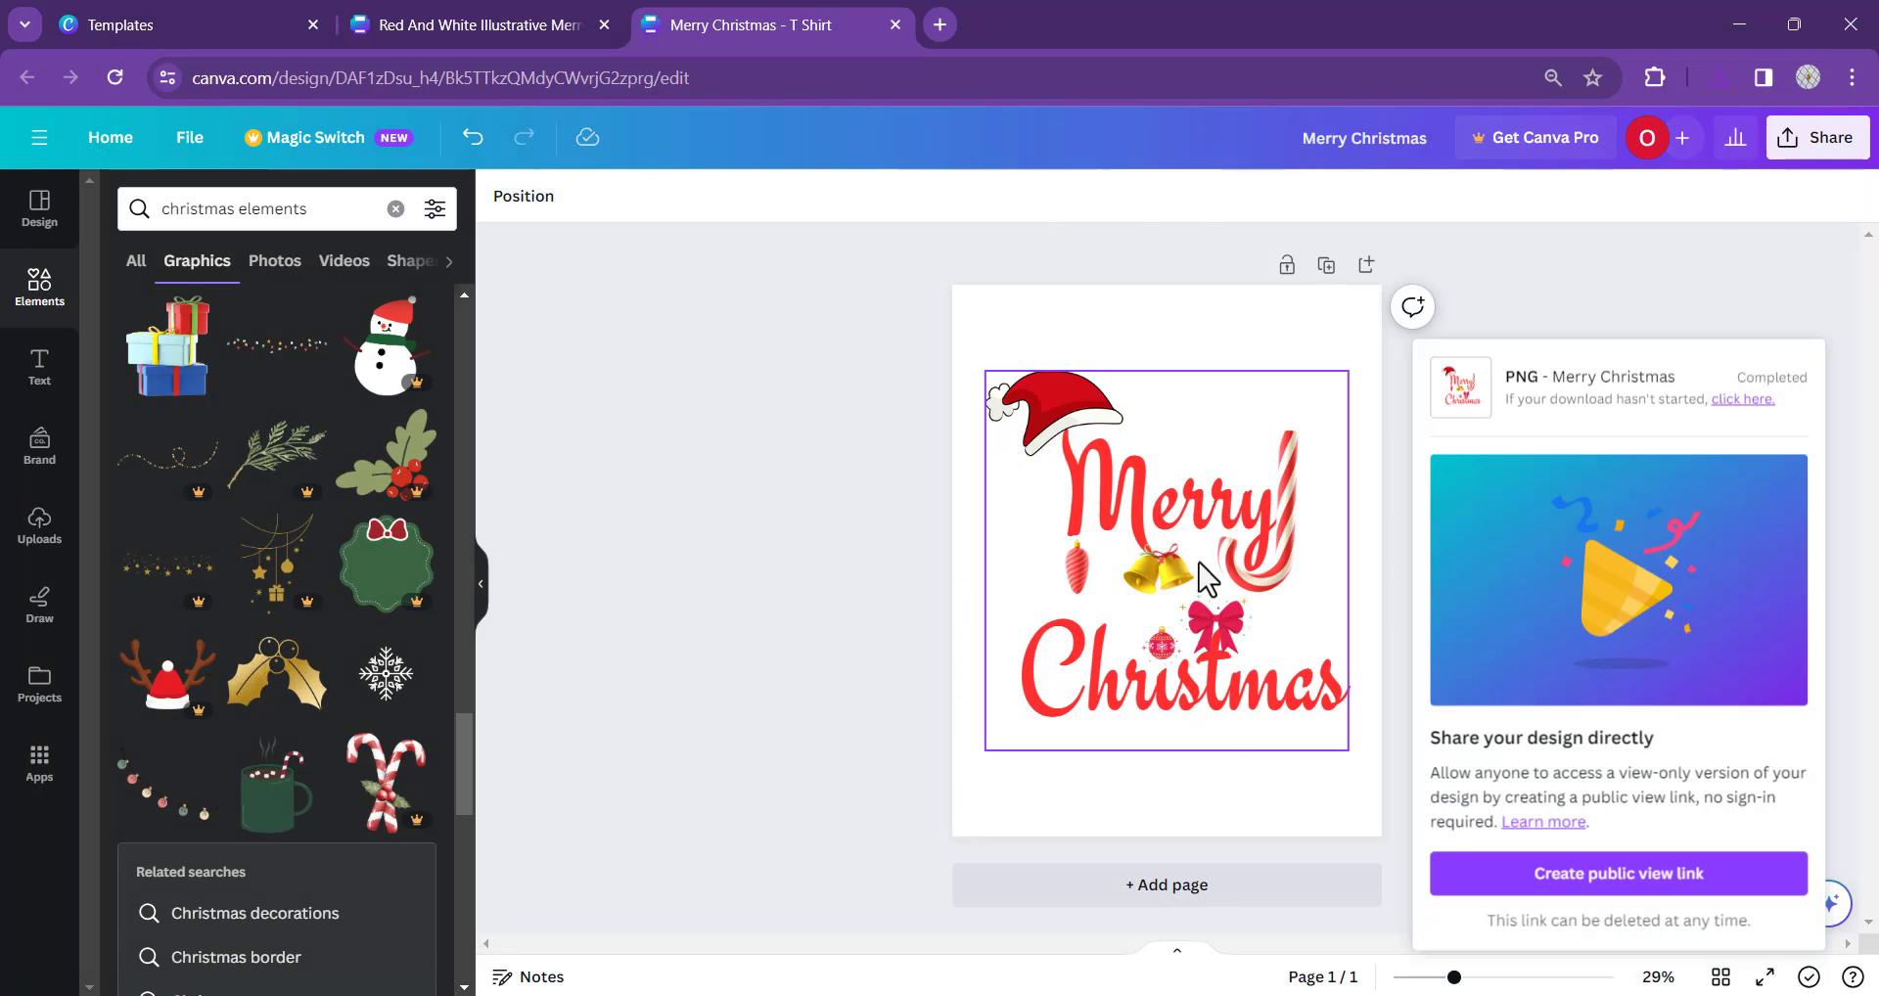
left_click(585, 23)
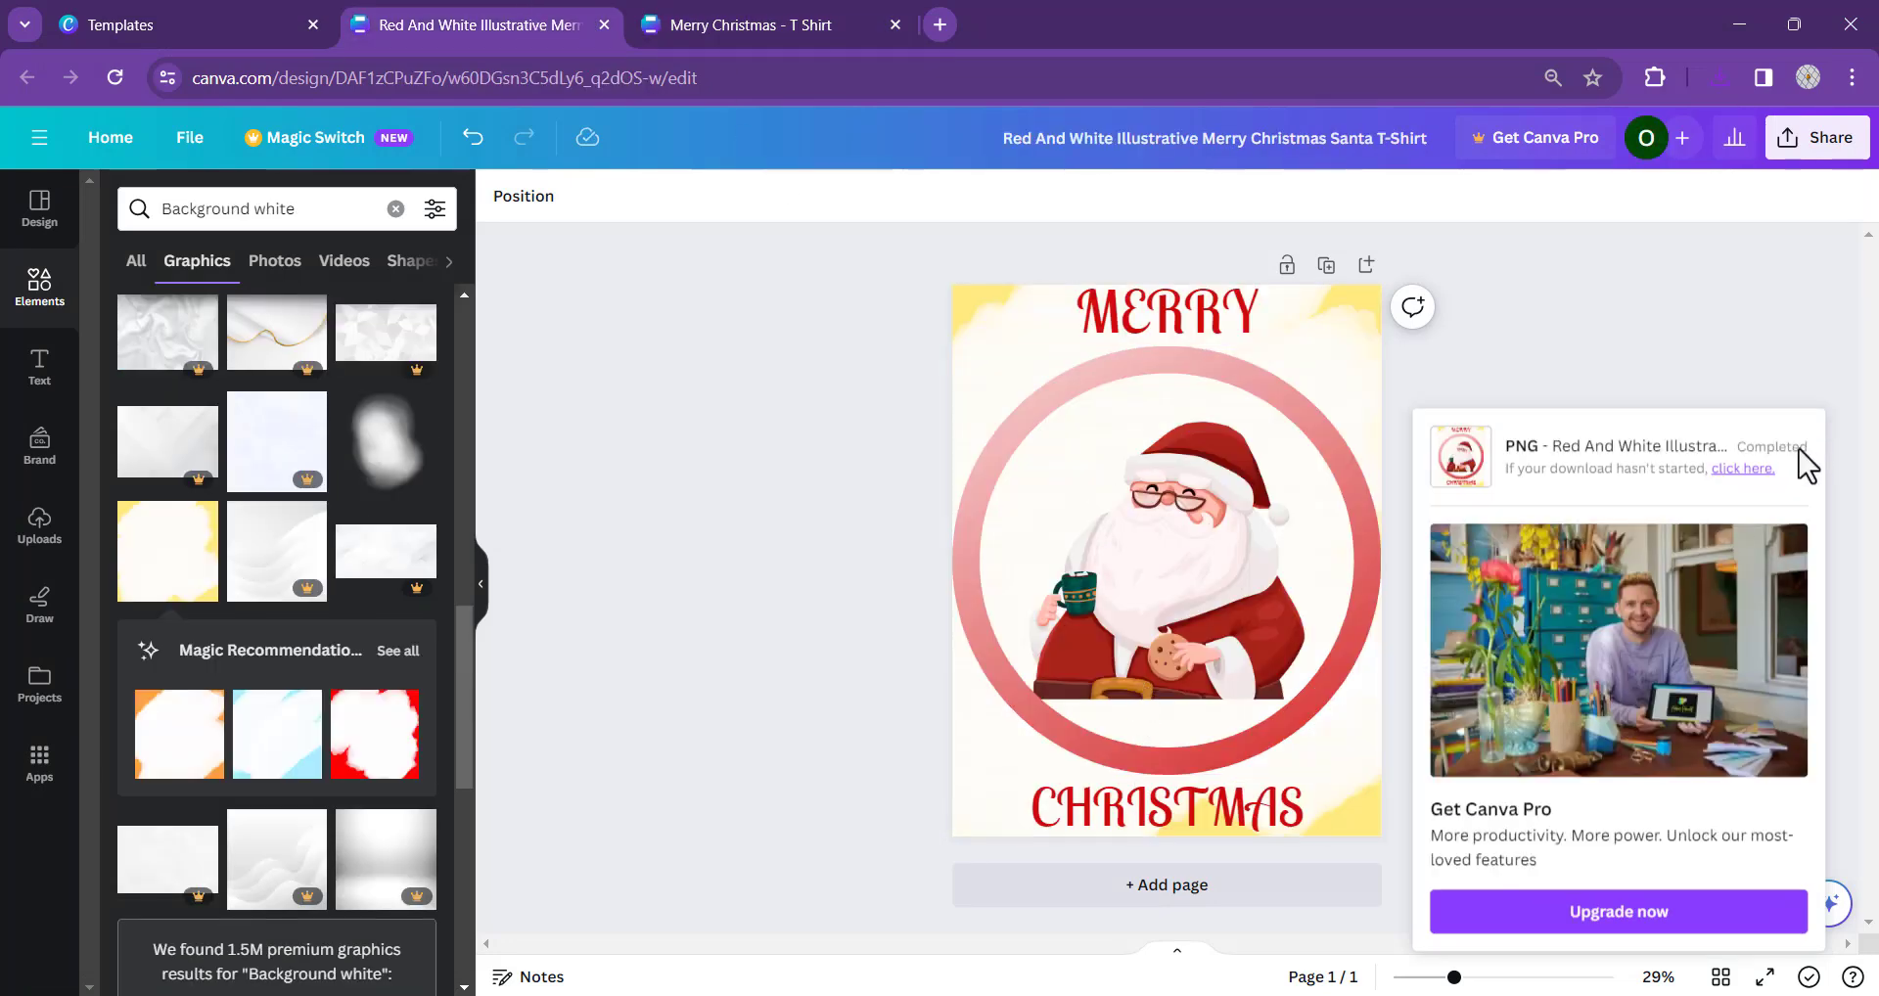
left_click(1680, 369)
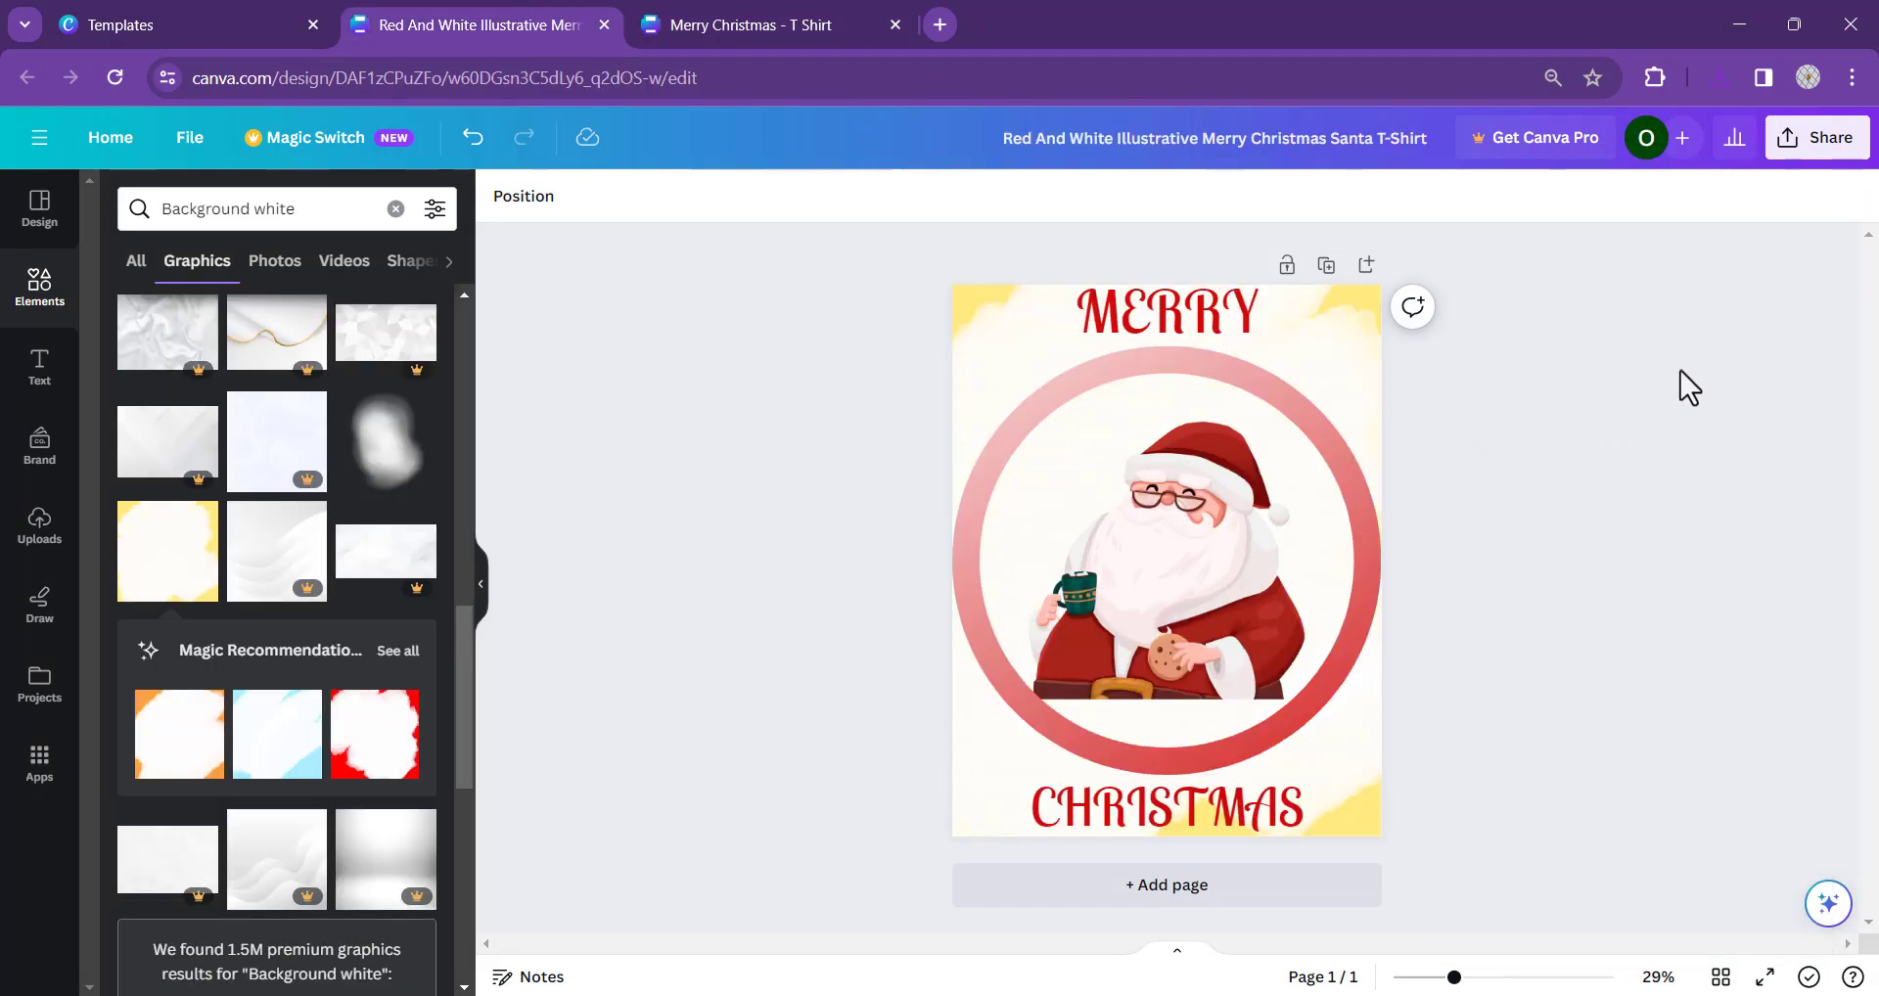